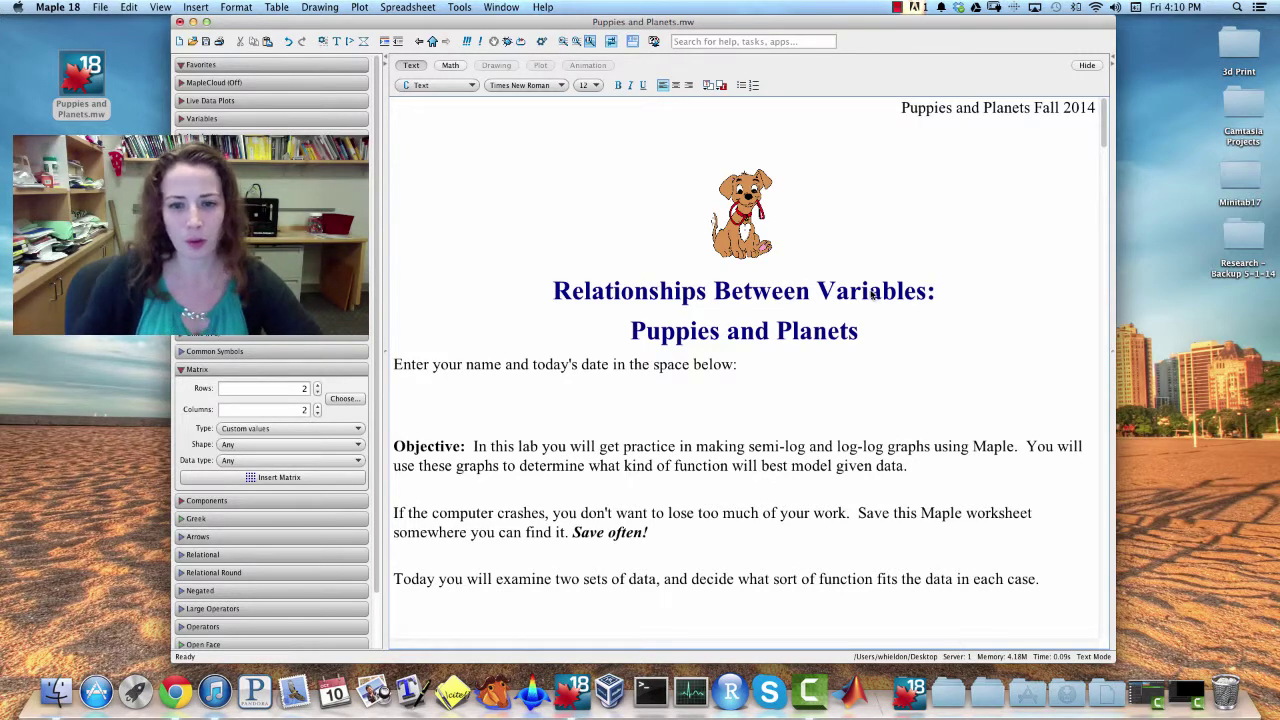
Step: Scroll past the Puppy Weights table to the Age and Weight lists and plotting instructions
scroll(870, 421, "down", 5)
scroll(870, 421, "down", 2)
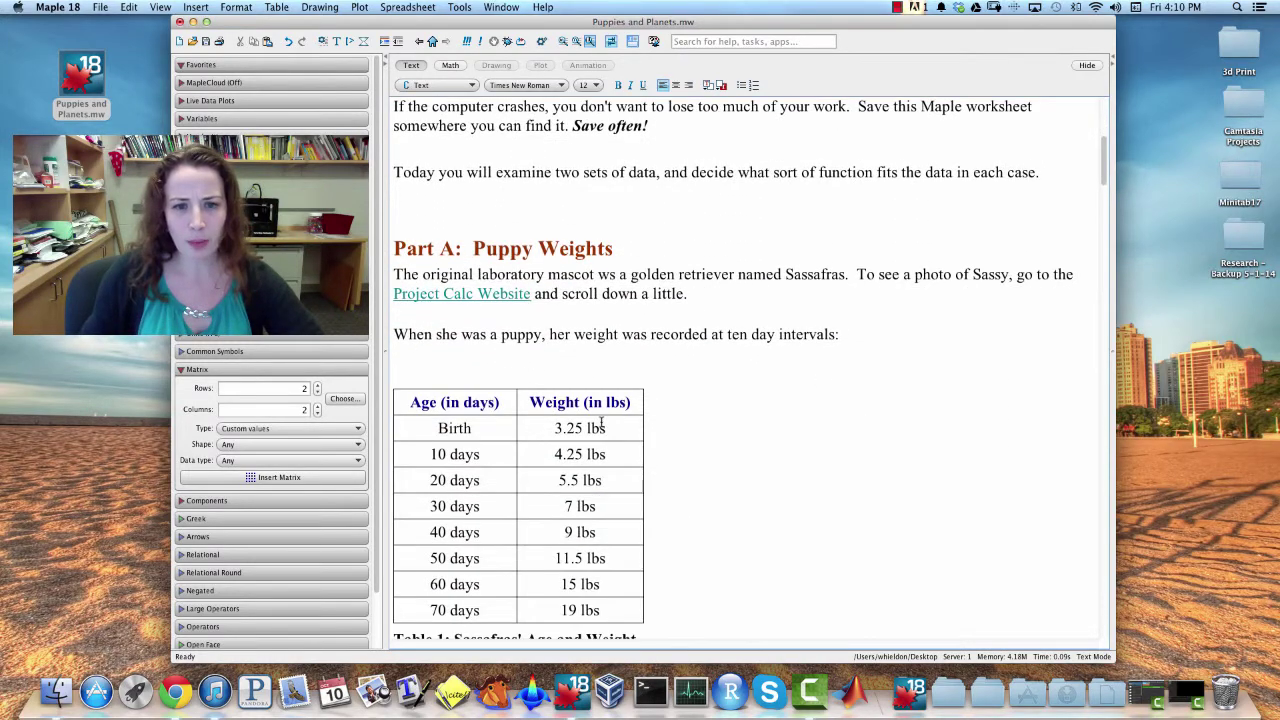
scroll(600, 422, "down", 6)
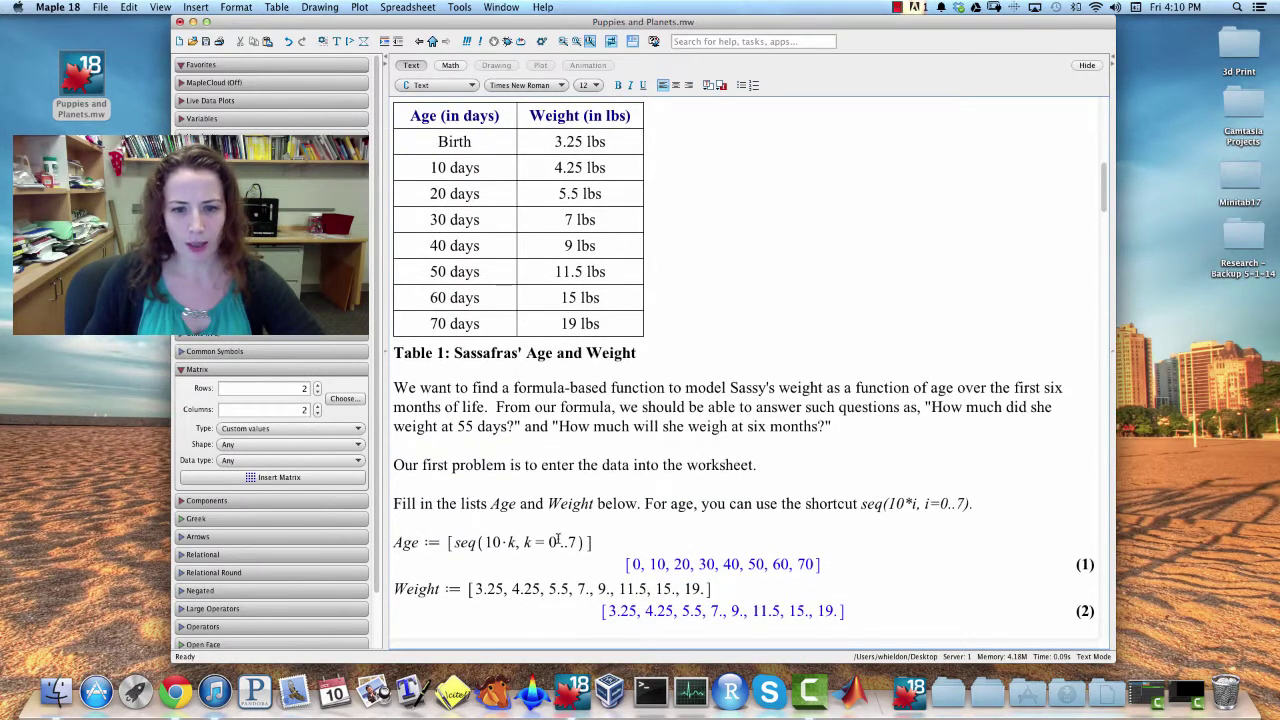
scroll(560, 536, "down", 4)
scroll(593, 426, "down", 1)
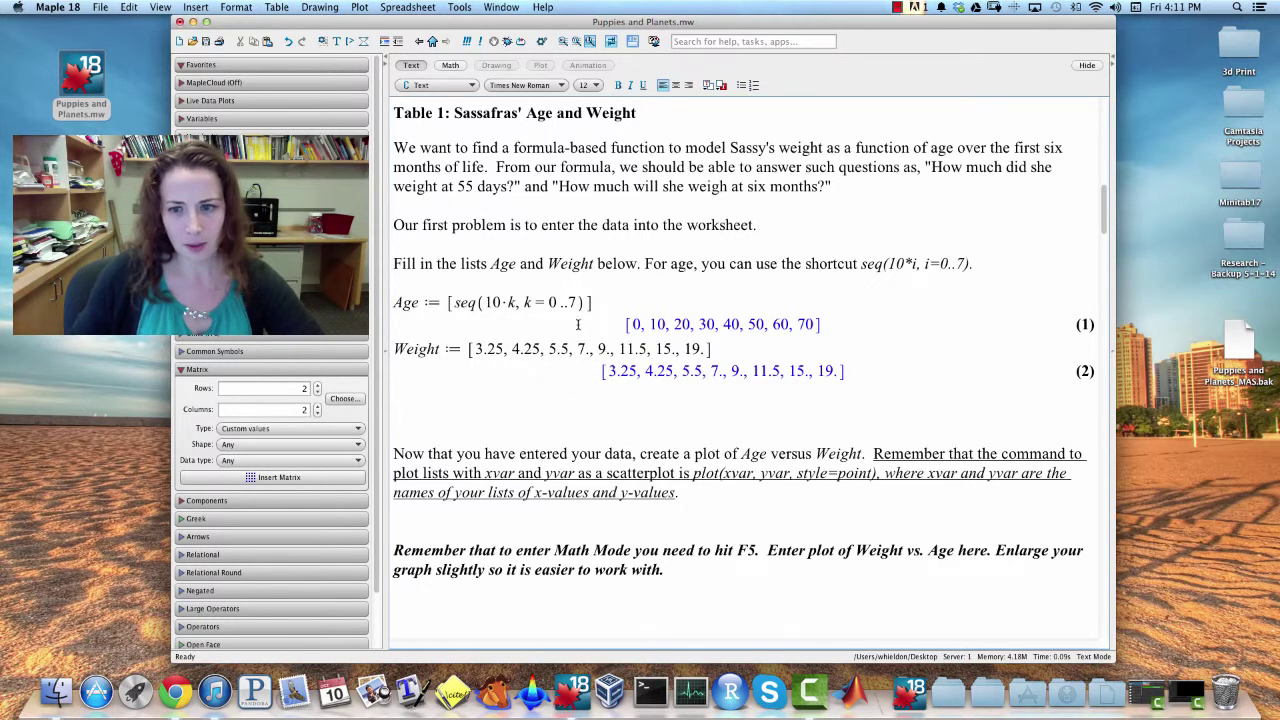
scroll(740, 340, "down", 5)
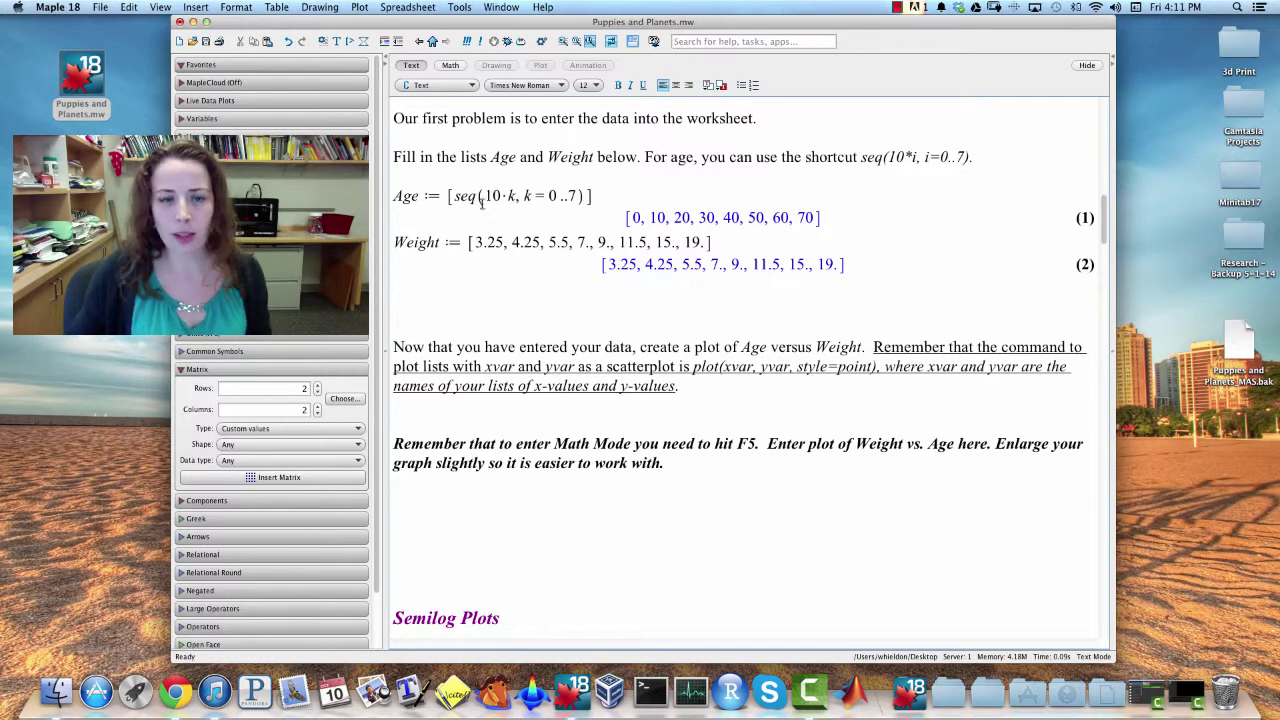
Step: Plot Weight against Age as points with plot(Age, Weight, style = point) on a new math line
left_click(478, 503)
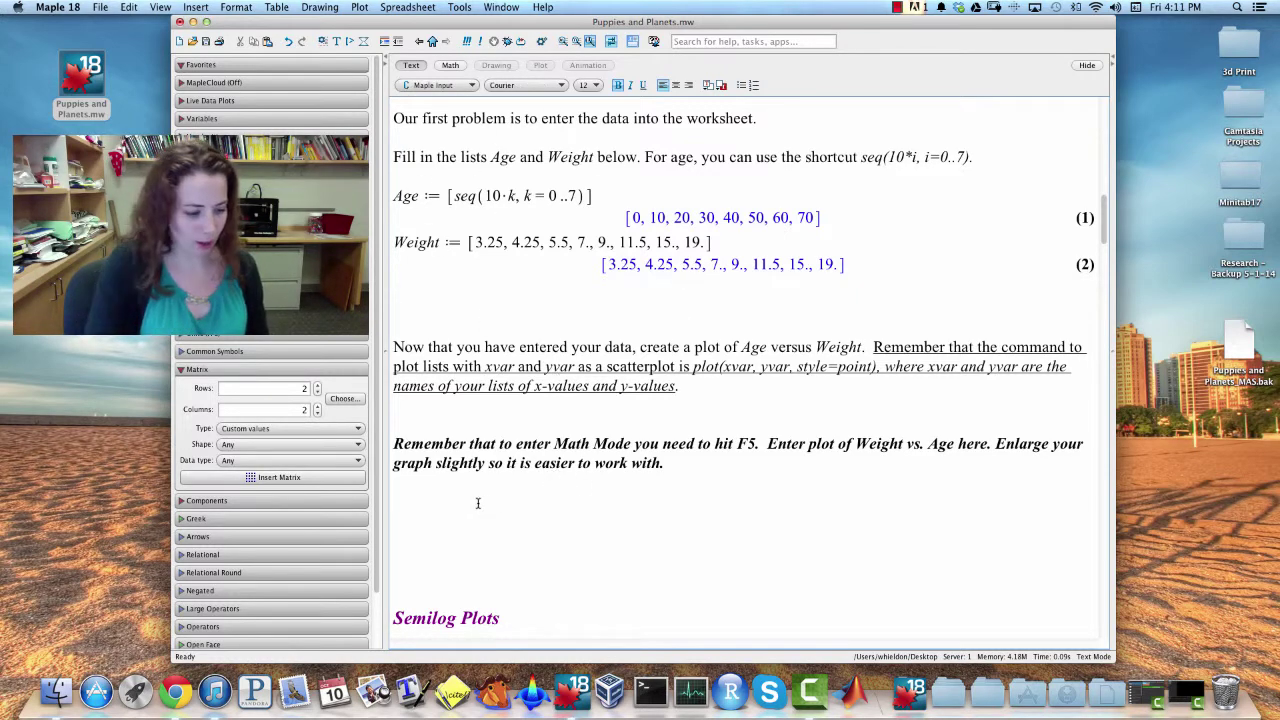
key("F5")
type("plot(Age, ")
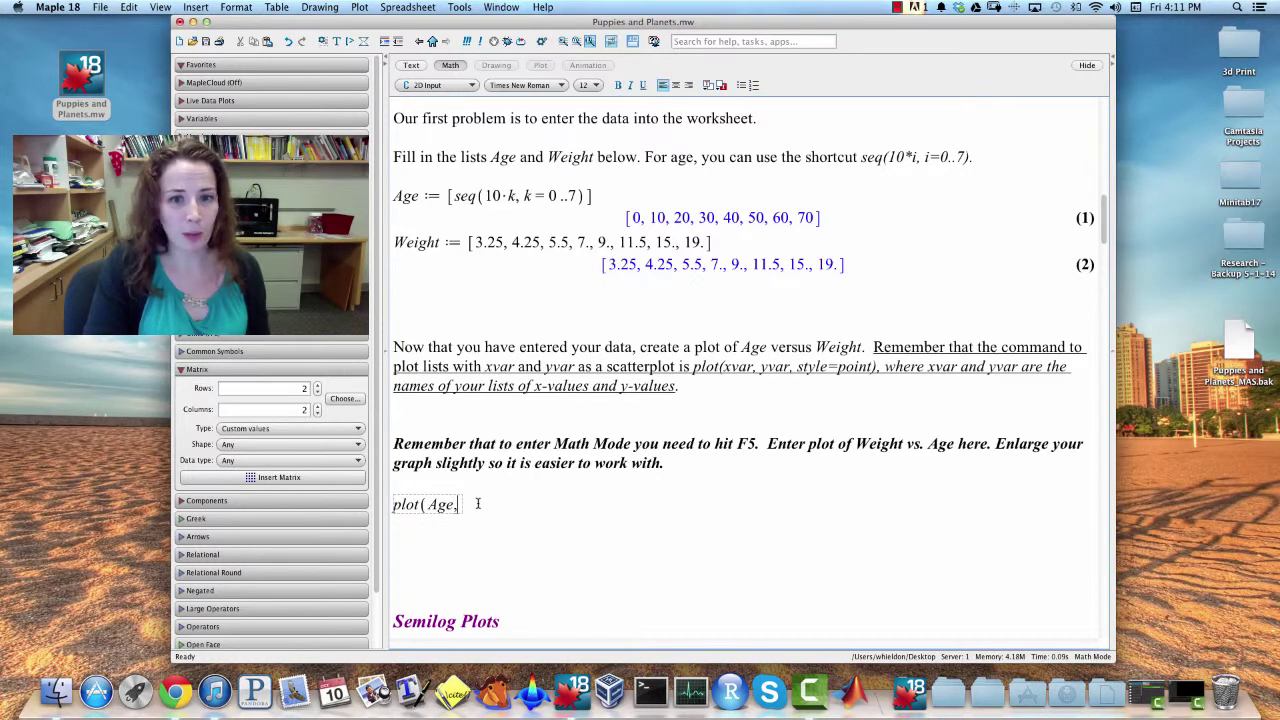
type("Weight, s")
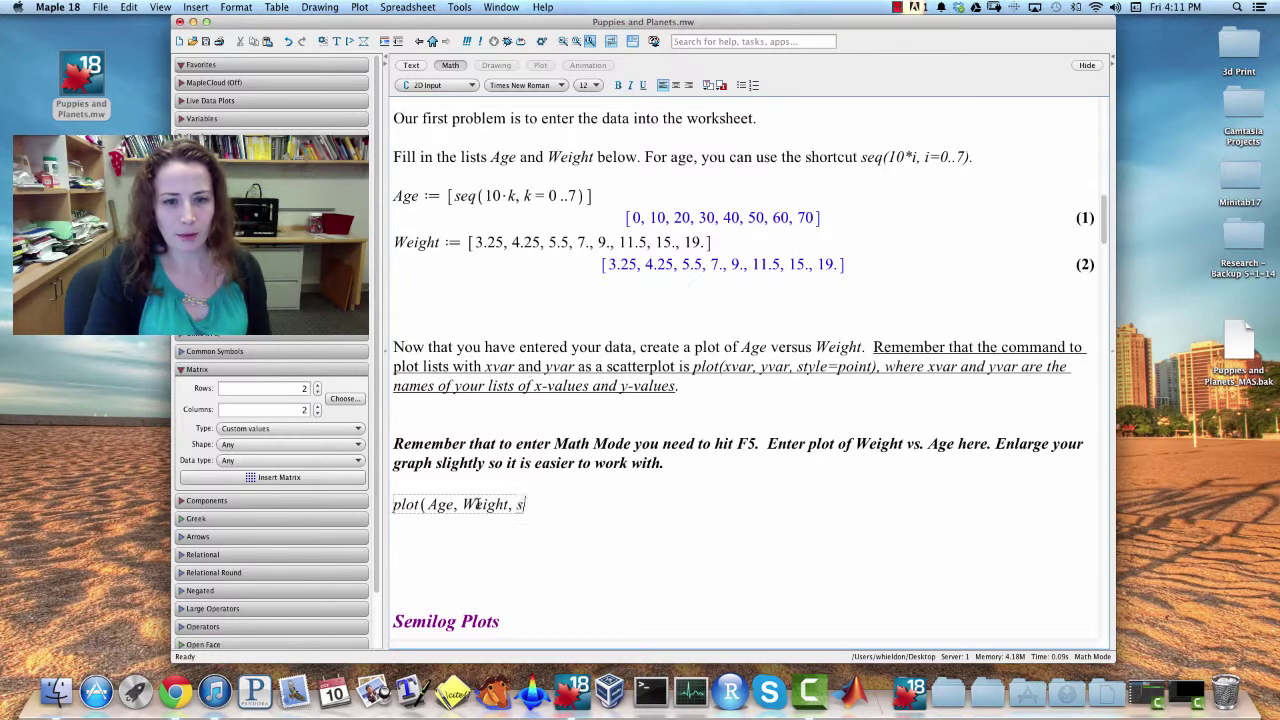
type("tyle = point)")
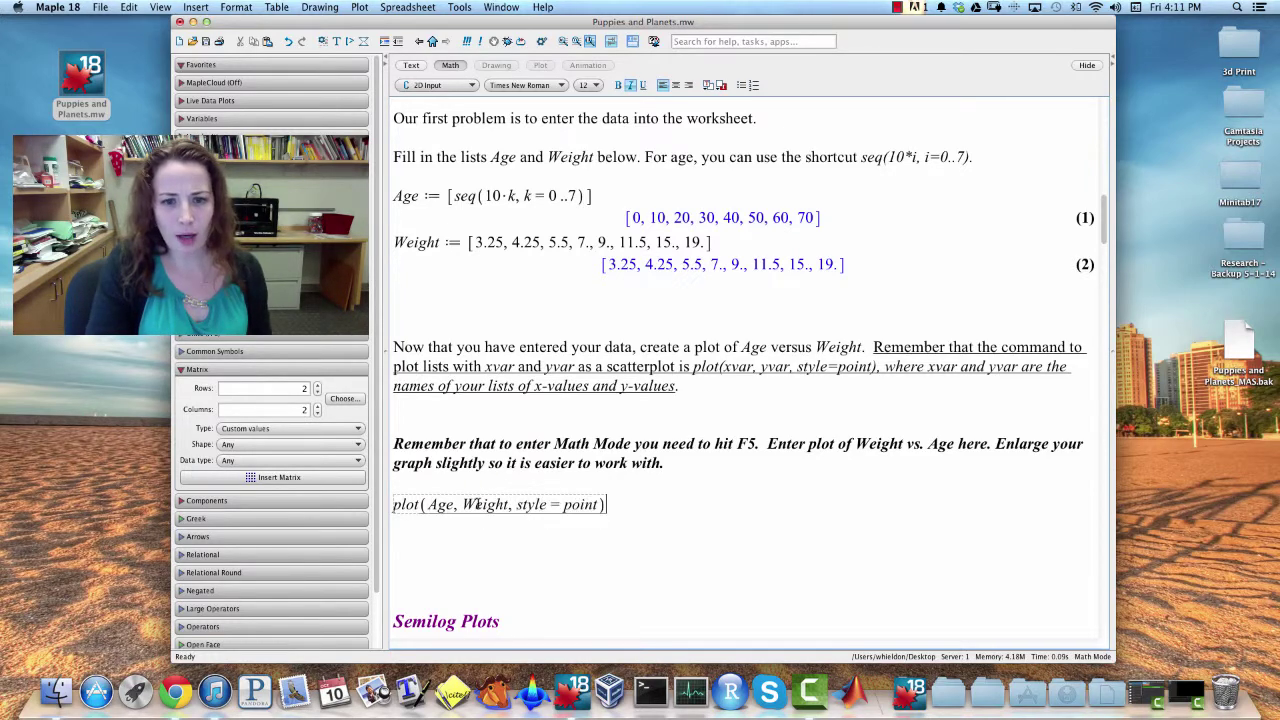
key("Return")
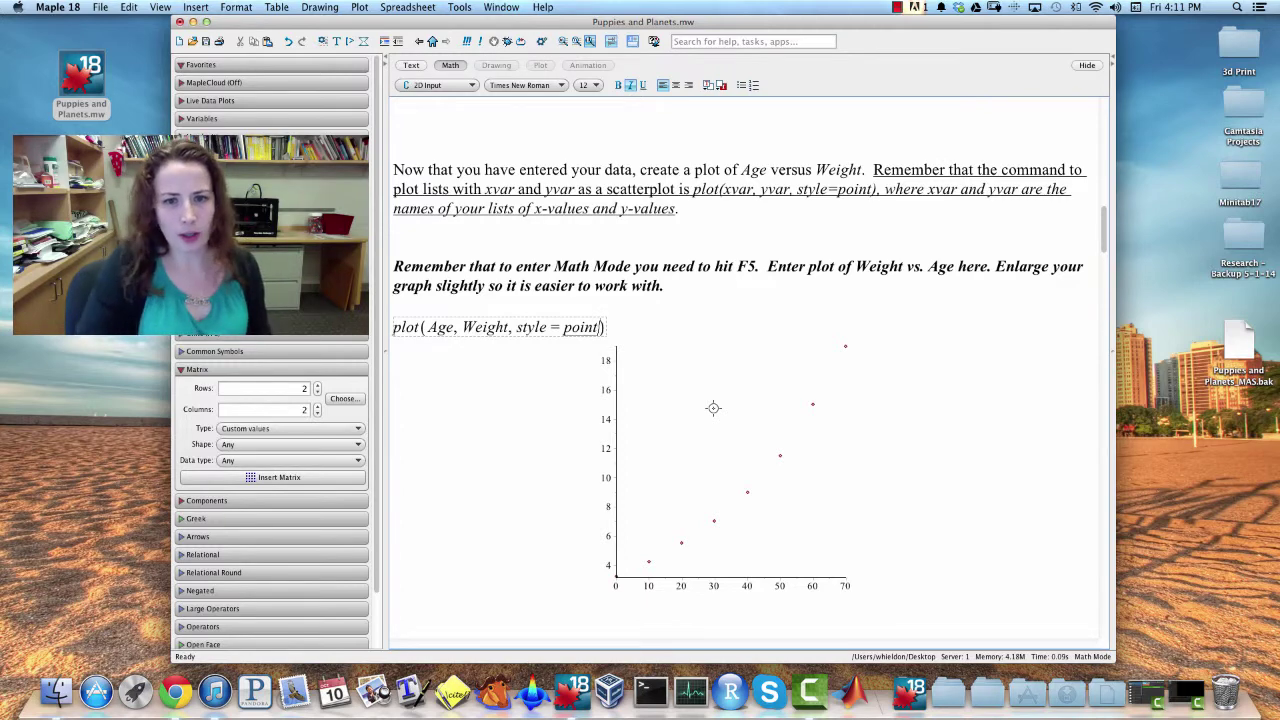
Step: Add the title "Sassy's Weight over Time" to the plot command
type(", tit=")
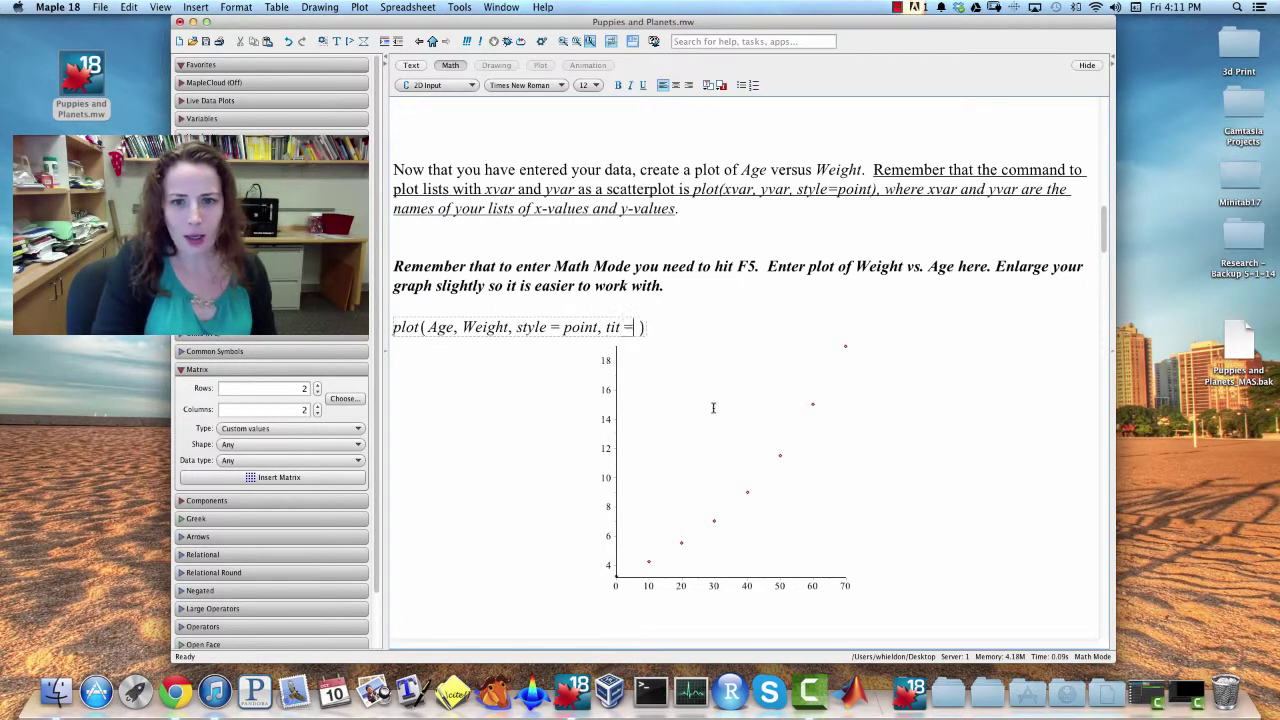
key("BackSpace")
type("le = \"")
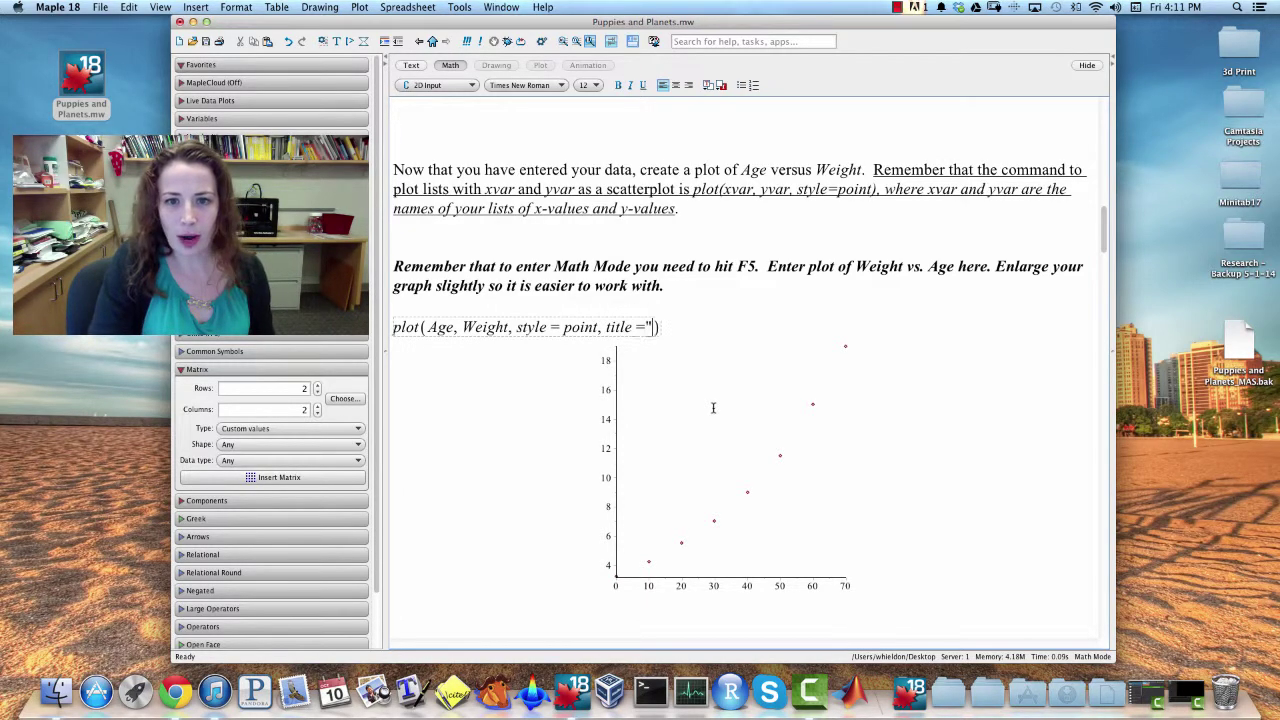
type("Sassy's Age")
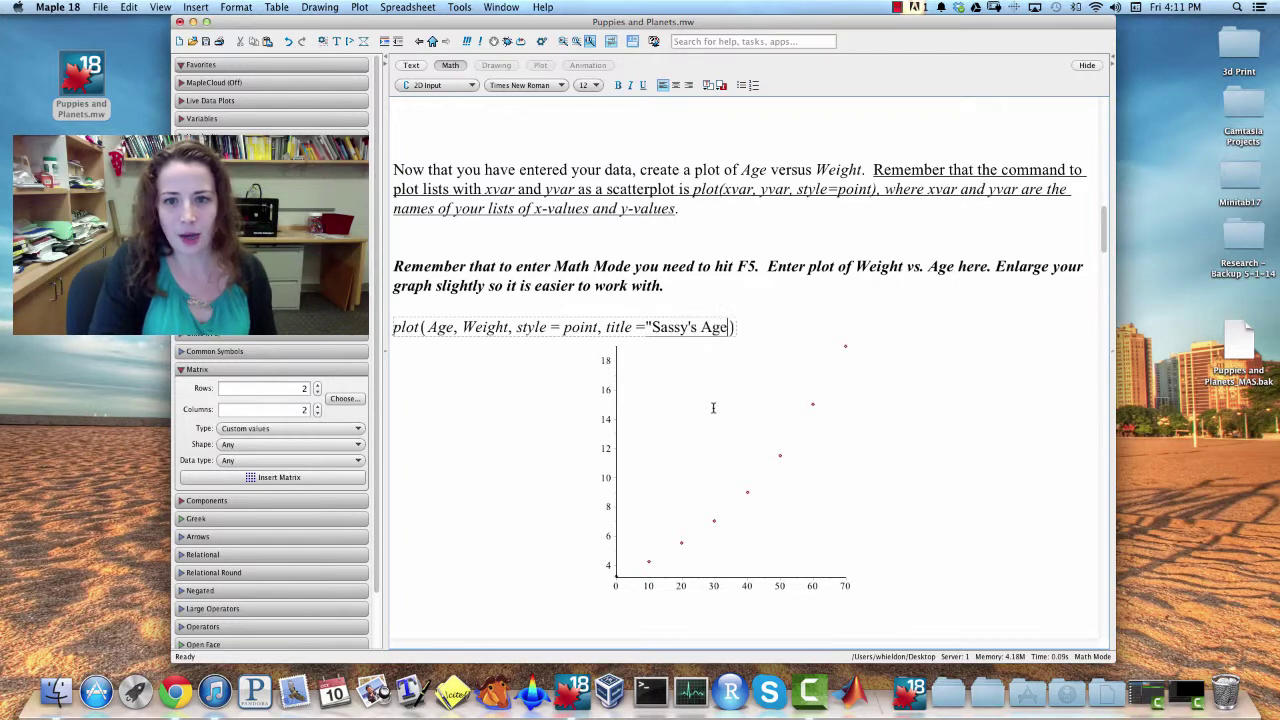
type(" over T")
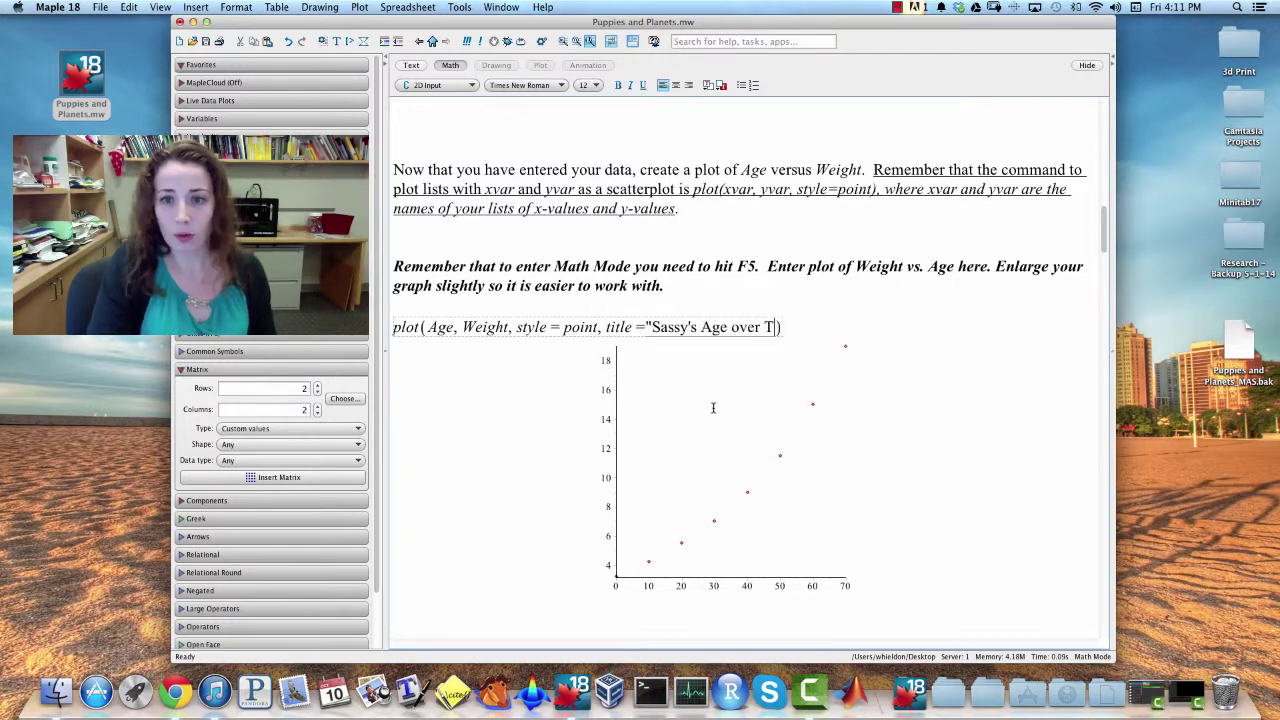
type("ime\",")
key("Left")
key("Left")
key("Left")
key("Left")
key("Left")
key("Left")
key("Left")
key("Left")
key("Left")
key("Left")
key("Left")
key("Left")
key("BackSpace")
key("BackSpace")
key("BackSpace")
type("Weight")
key("Right")
key("Right")
key("Right")
key("Right")
key("Right")
key("Right")
key("Right")
key("Right")
key("Right")
key("Right")
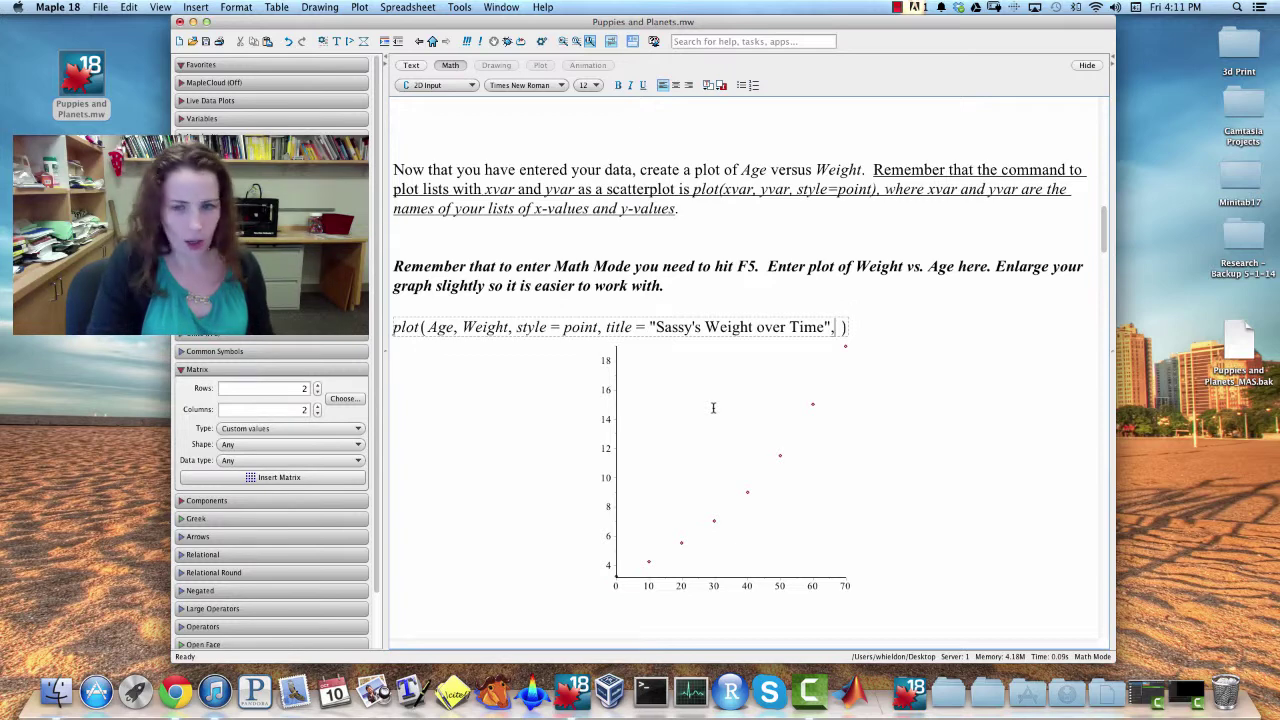
Step: Add axis labels "Age (days)" and "Weight (lbs.)" and redraw the scatterplot
type("labels=[")
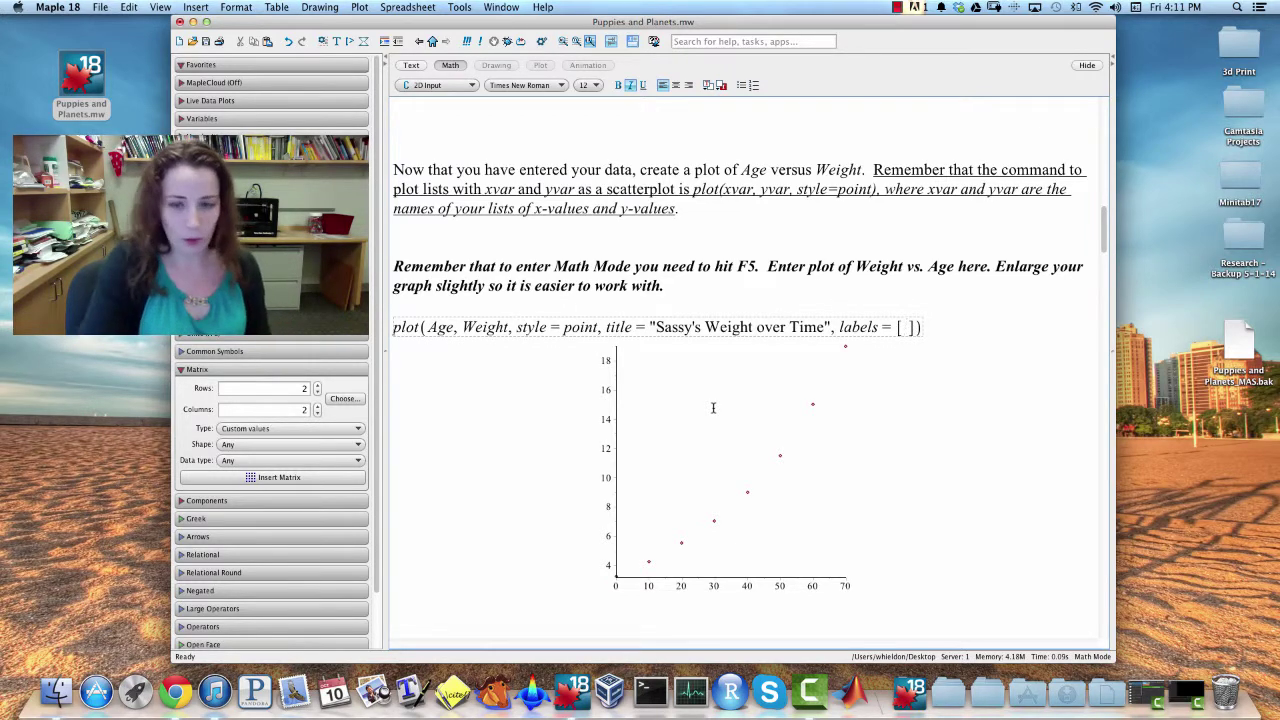
type("\"")
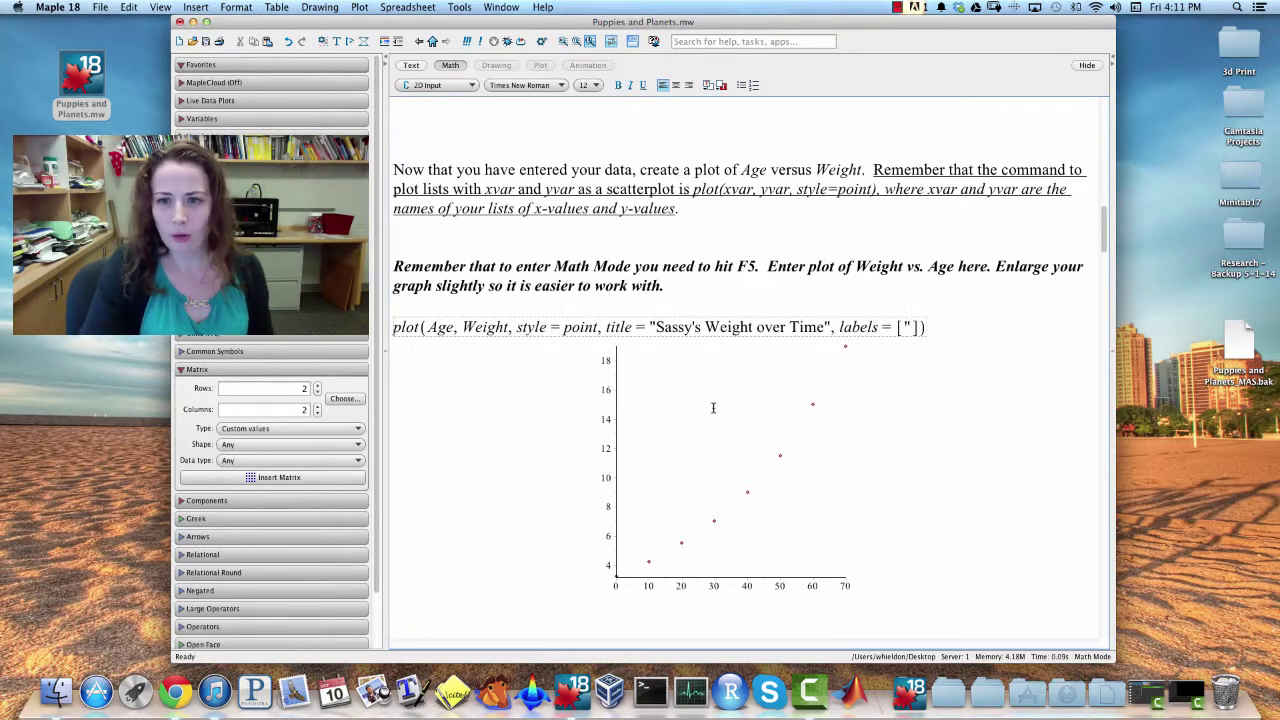
type("\"")
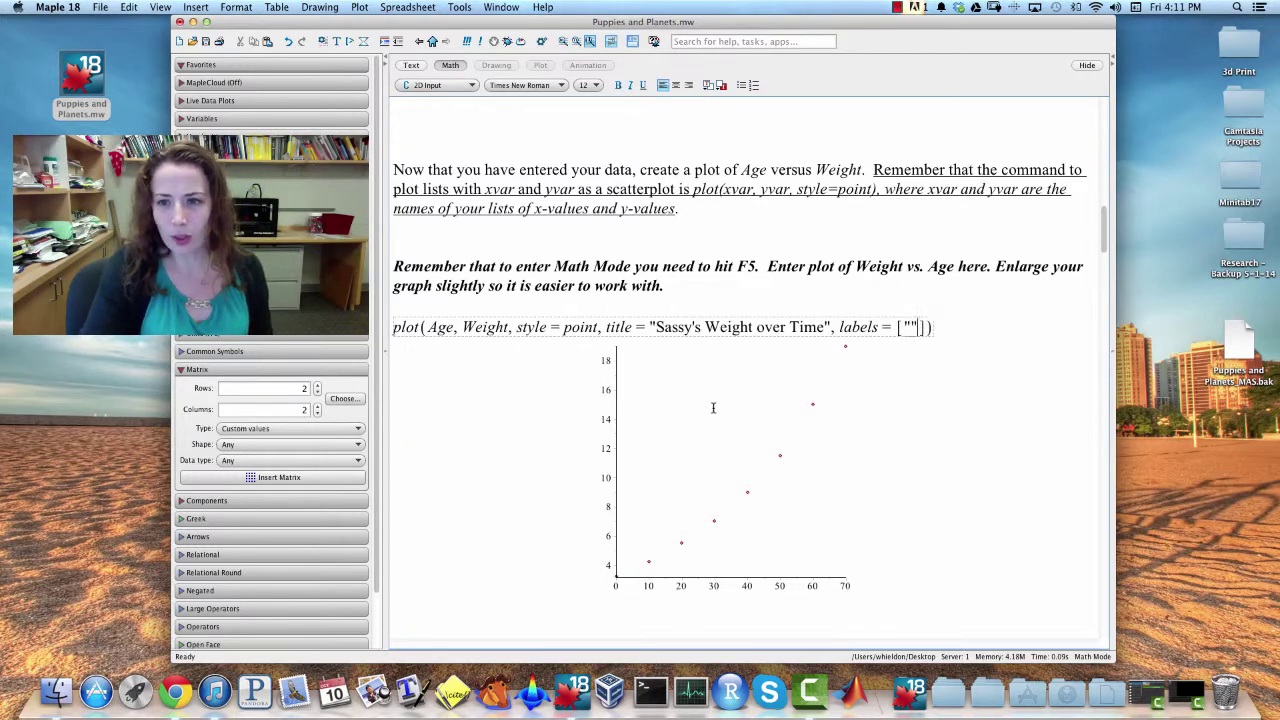
left_click(922, 329)
type("Age (")
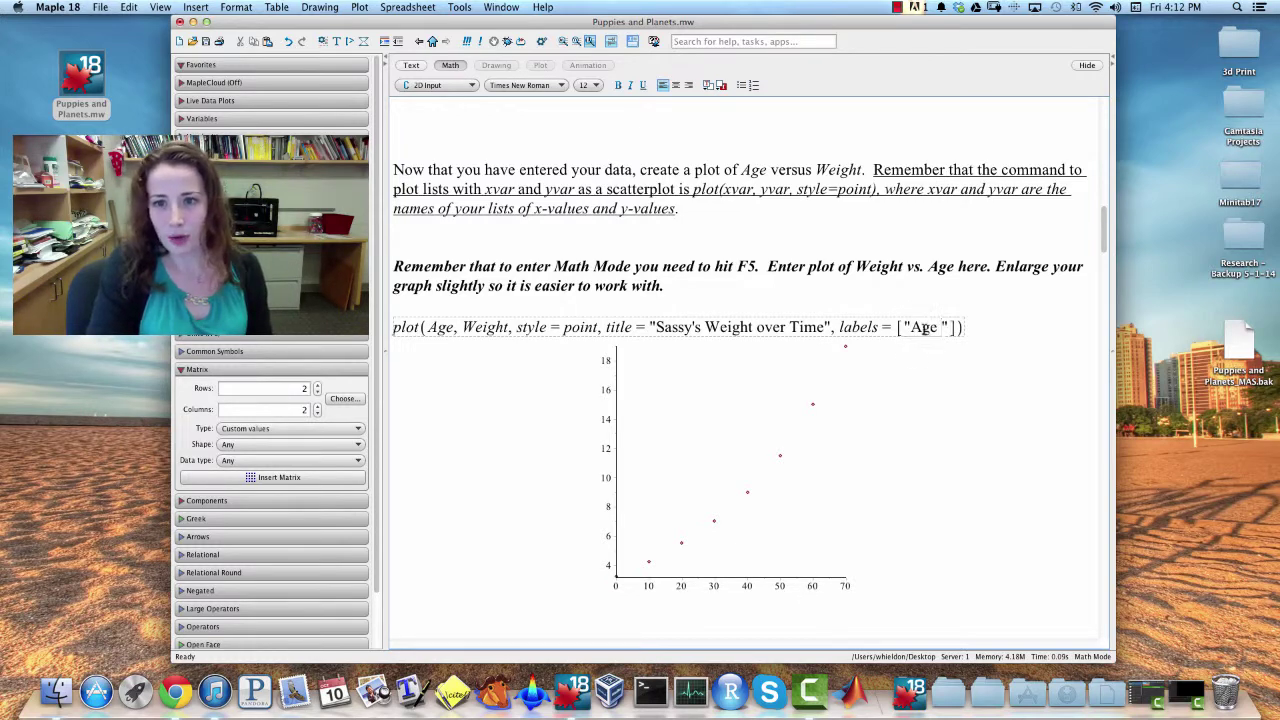
type("days)\", \"")
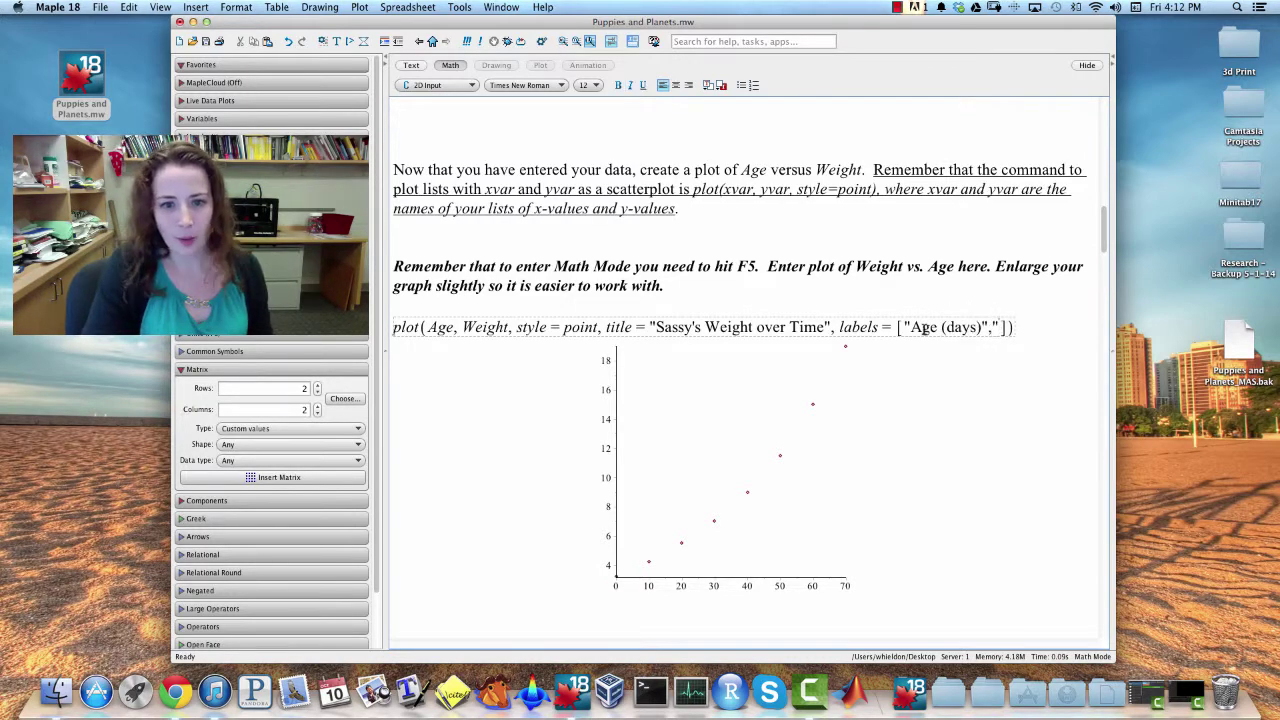
type("Weight (lbs.)\"")
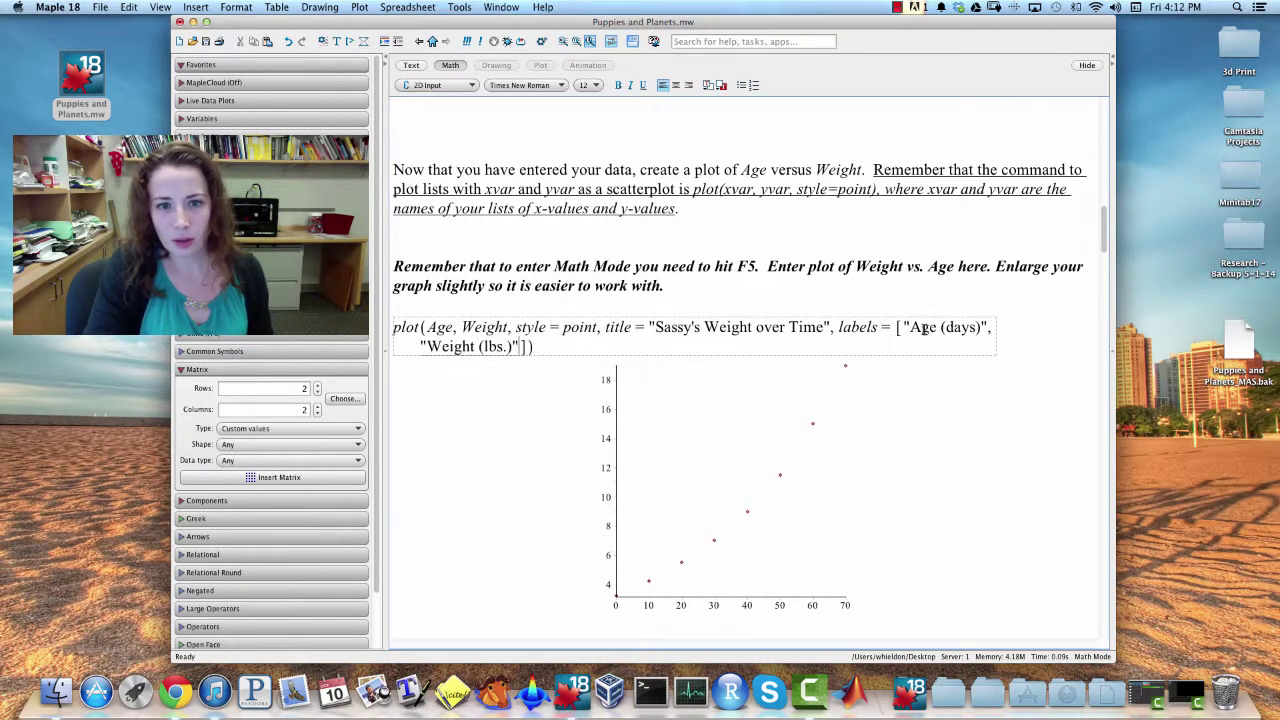
key("Return")
left_click(819, 499)
Step: Enlarge the weight scatterplot, then execute with(plots): in the Semilog Plots section
scroll(851, 614, "down", 1)
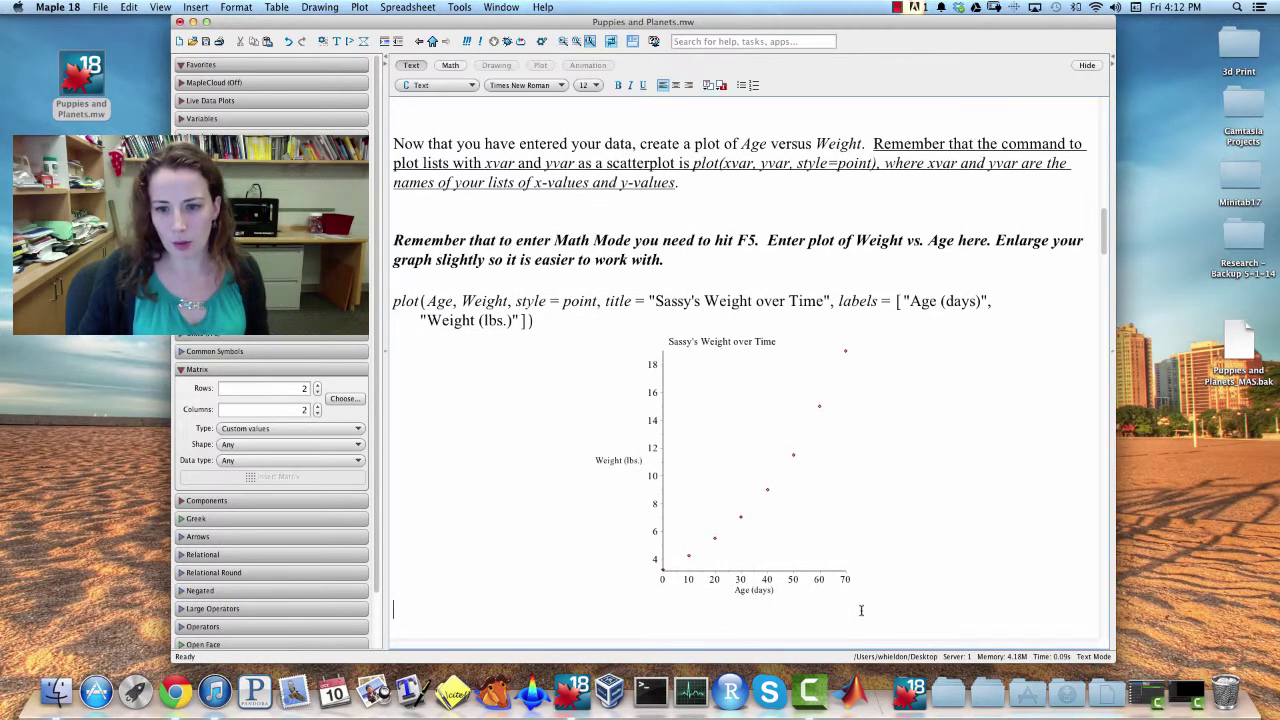
left_click_drag(852, 594, 888, 597)
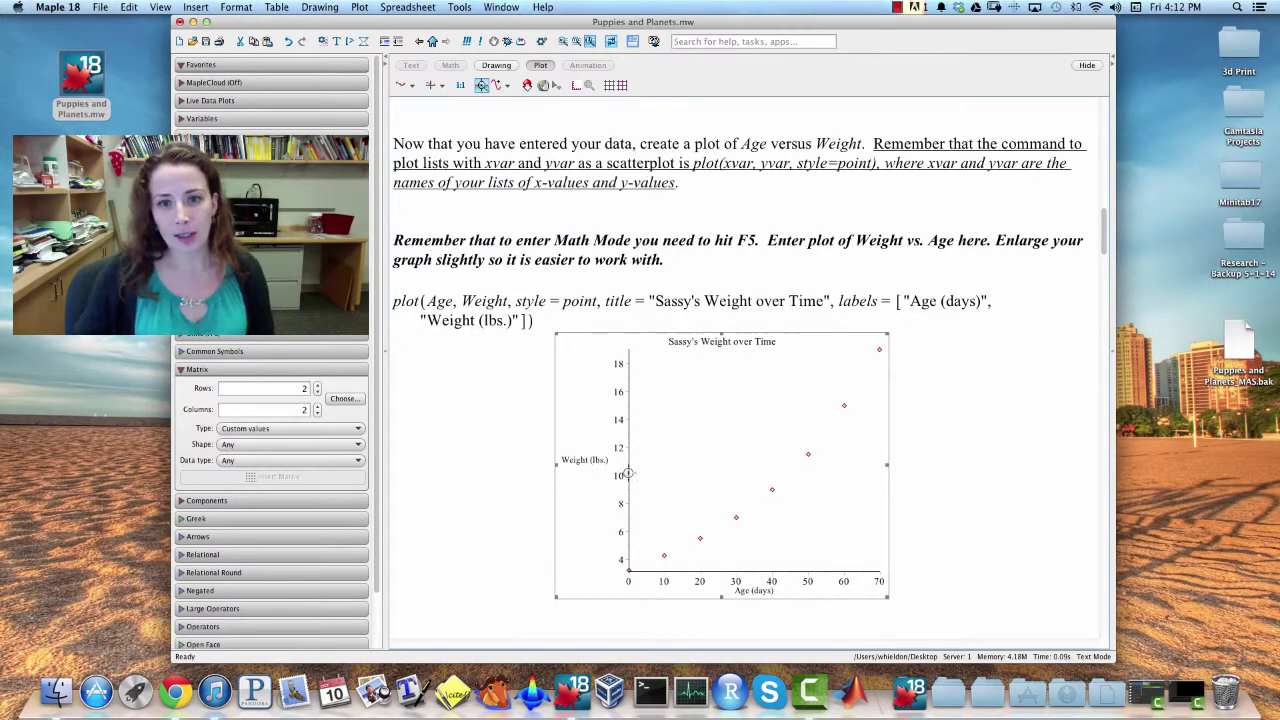
scroll(663, 417, "down", 3)
scroll(660, 402, "down", 10)
left_click(508, 450)
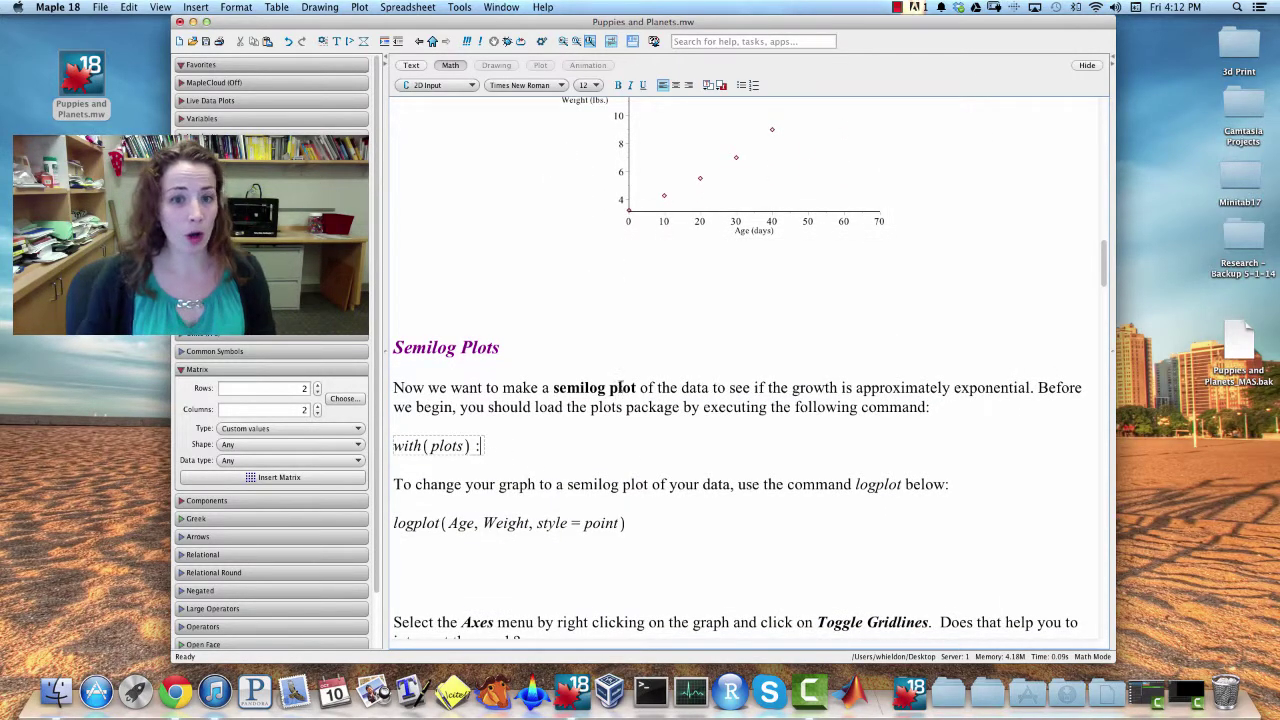
key("Return")
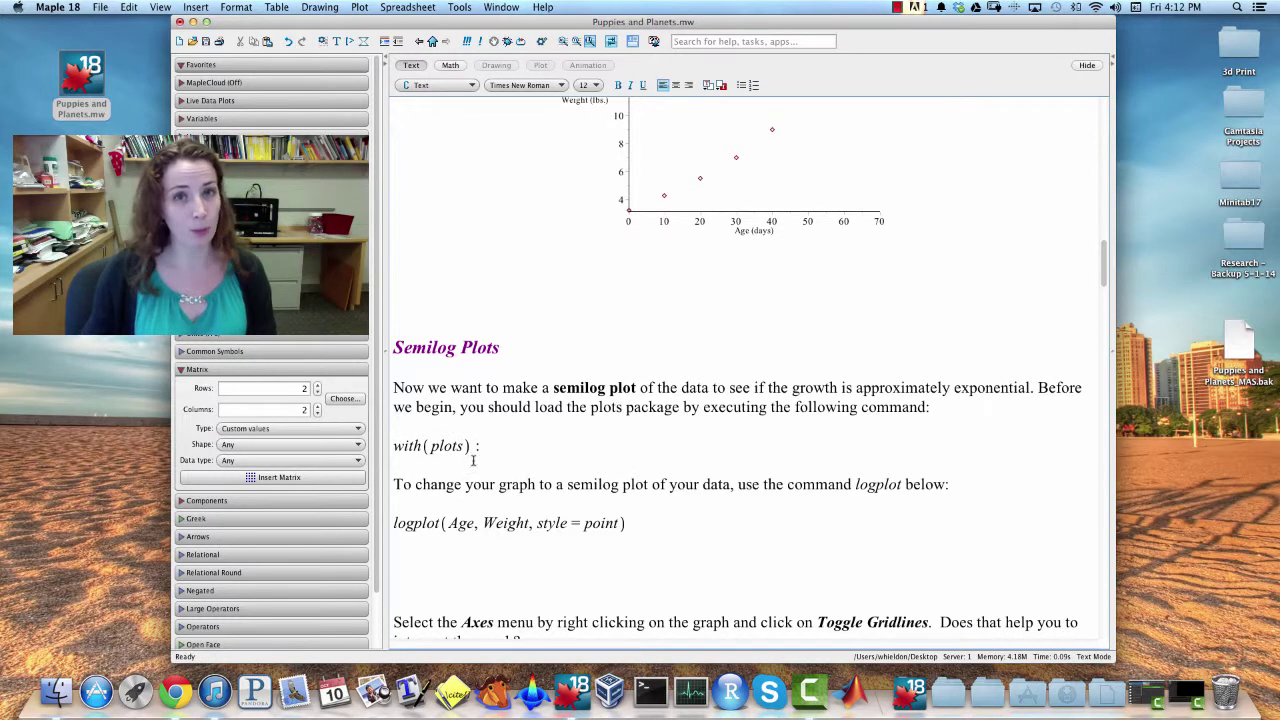
scroll(481, 454, "down", 5)
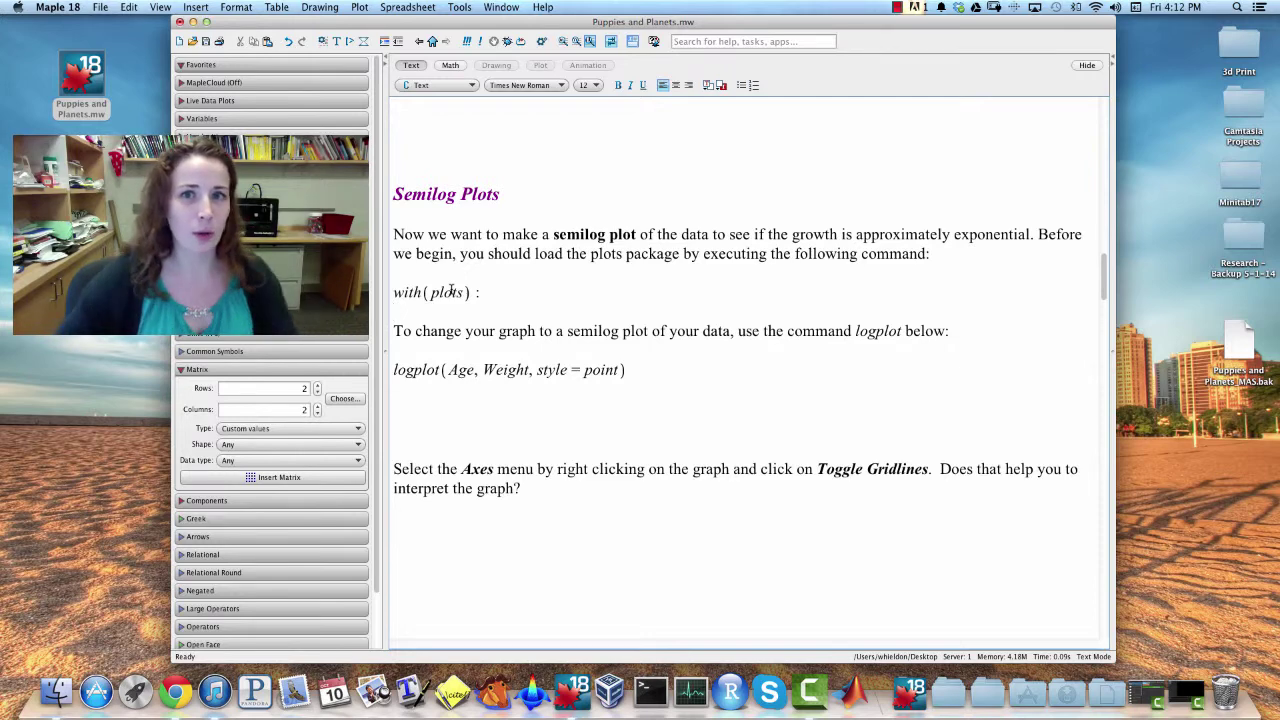
left_click(456, 291)
left_click(500, 292)
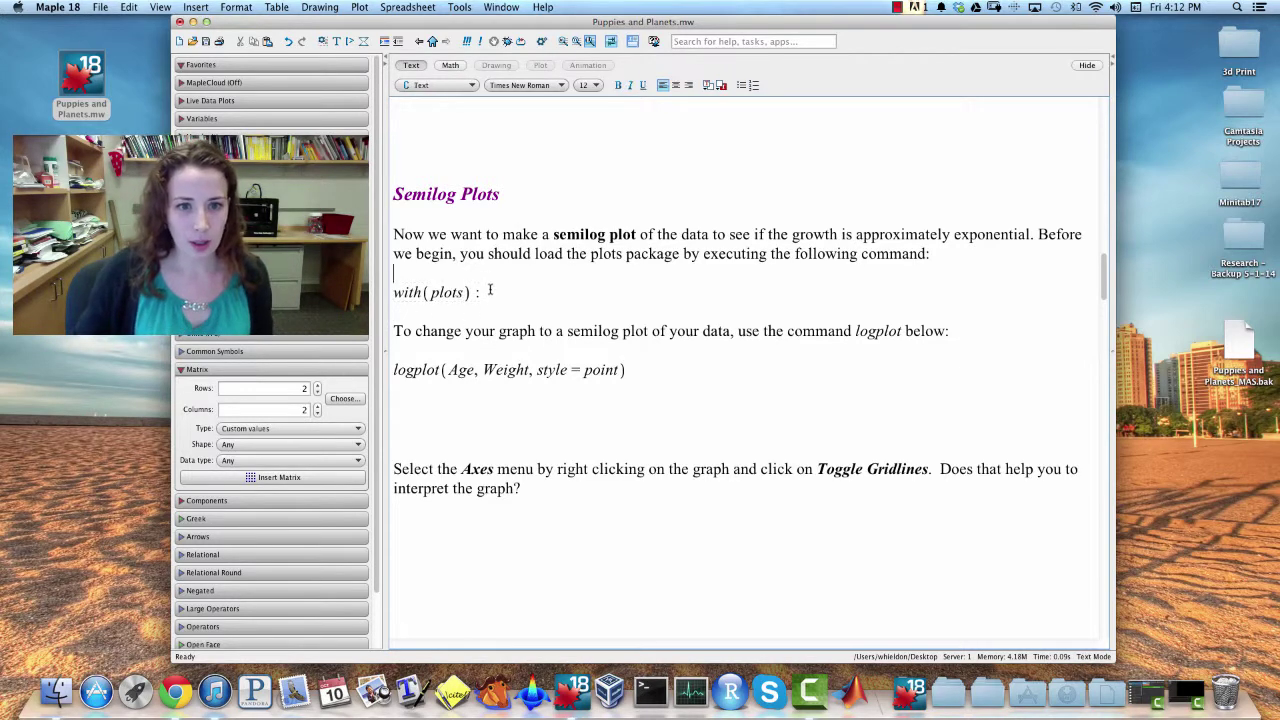
key("BackSpace")
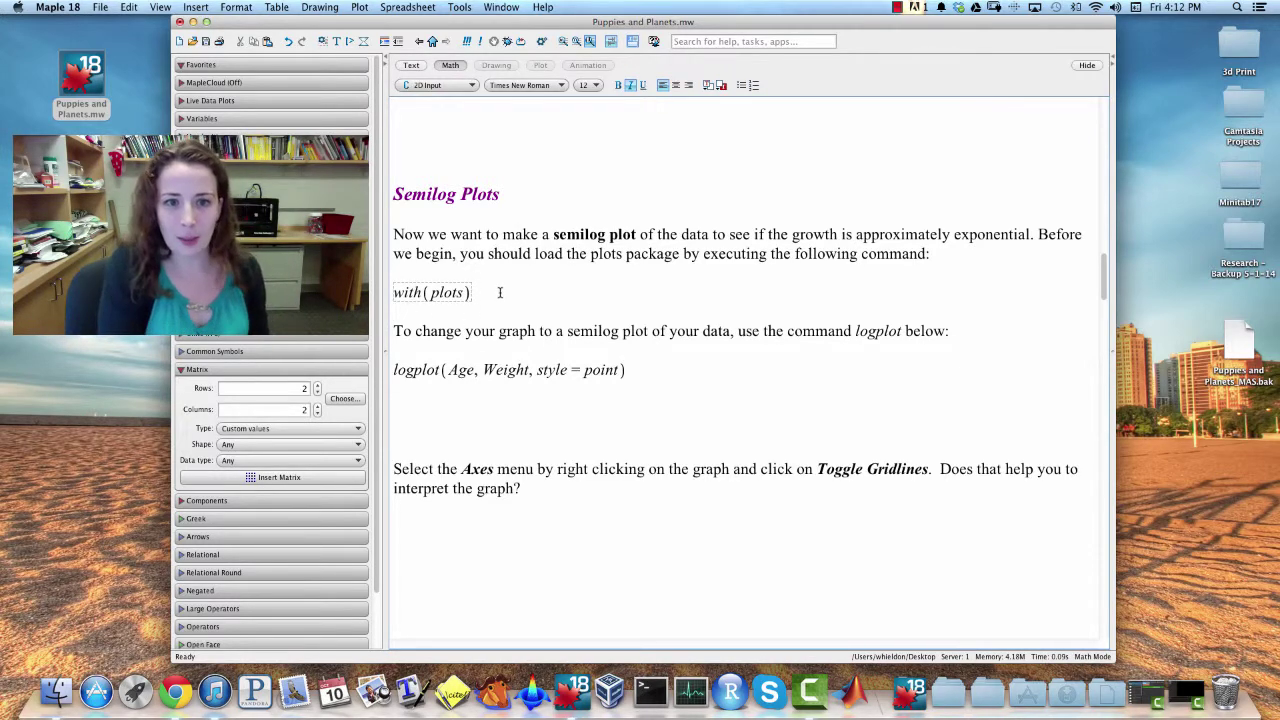
key("Return")
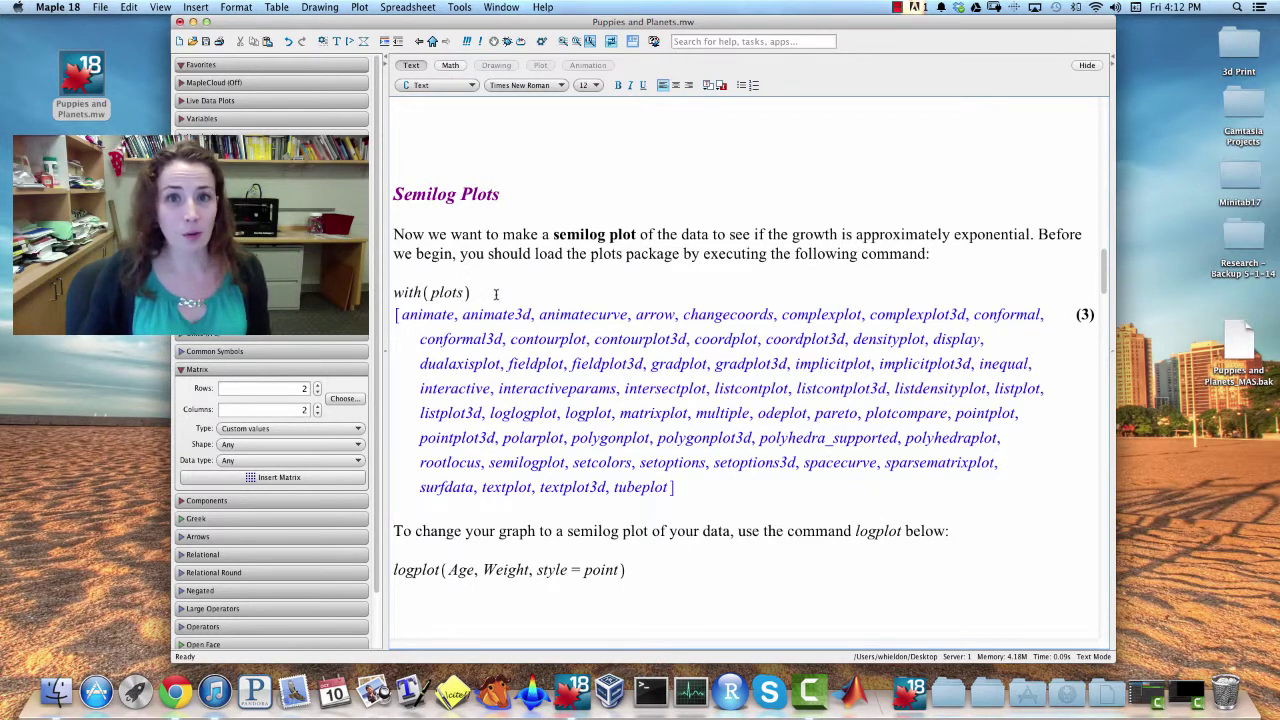
left_click(494, 293)
type(":")
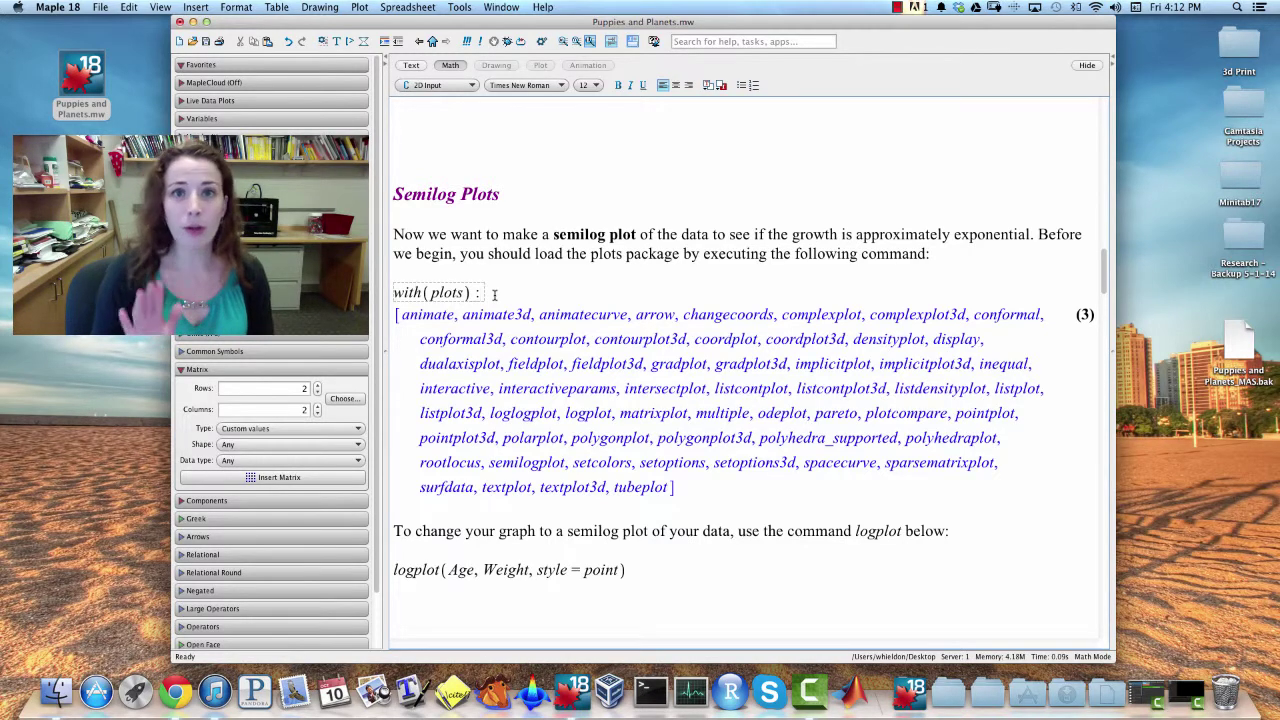
key("Return")
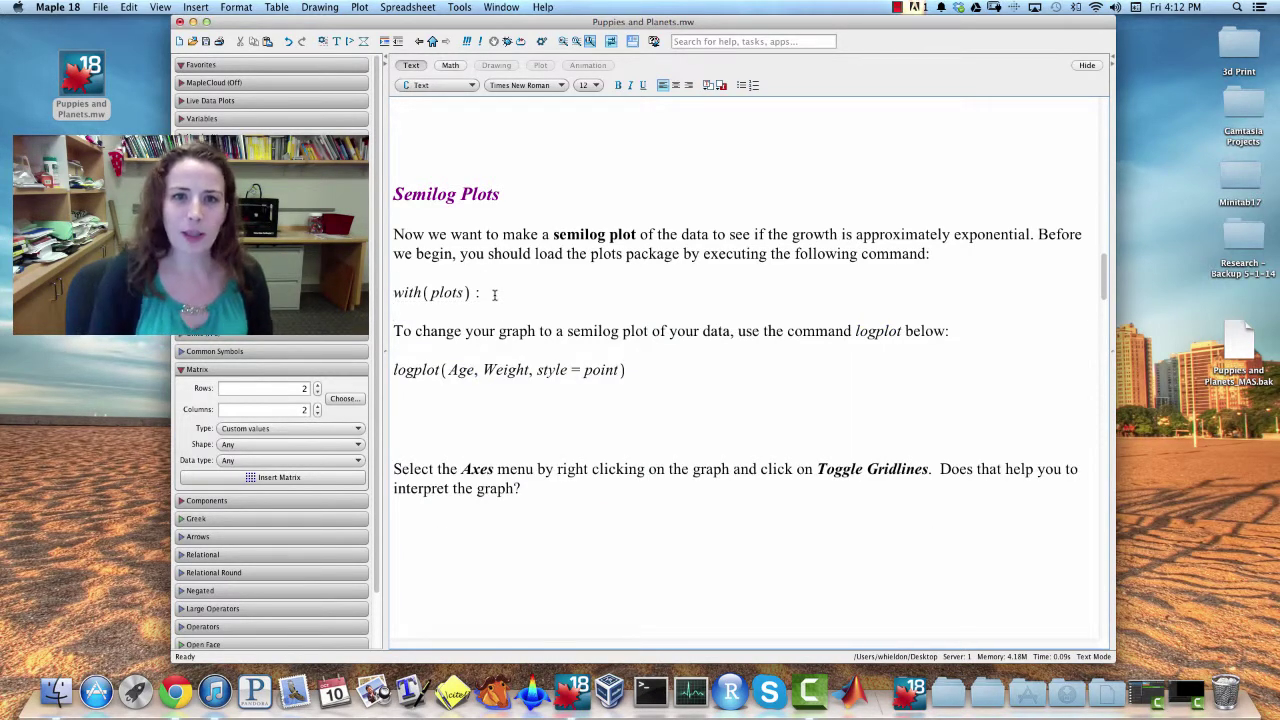
left_click(528, 369)
key("Return")
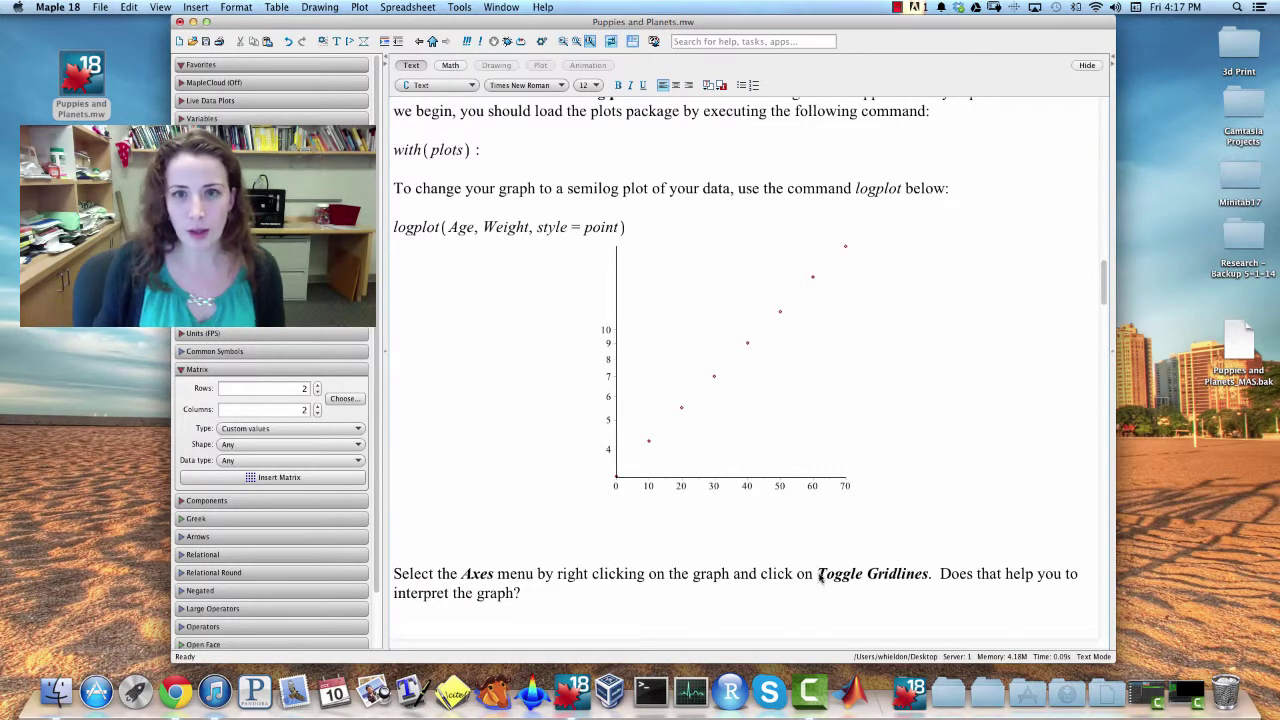
right_click(753, 433)
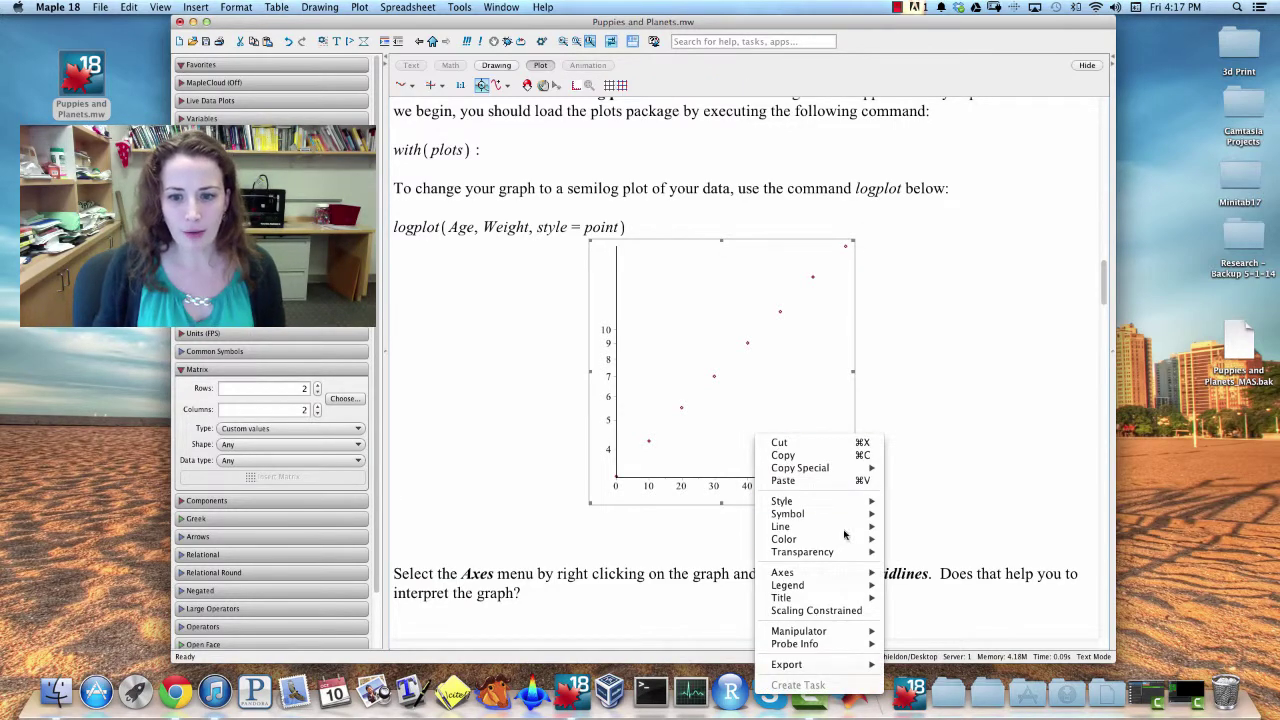
mouse_move(838, 571)
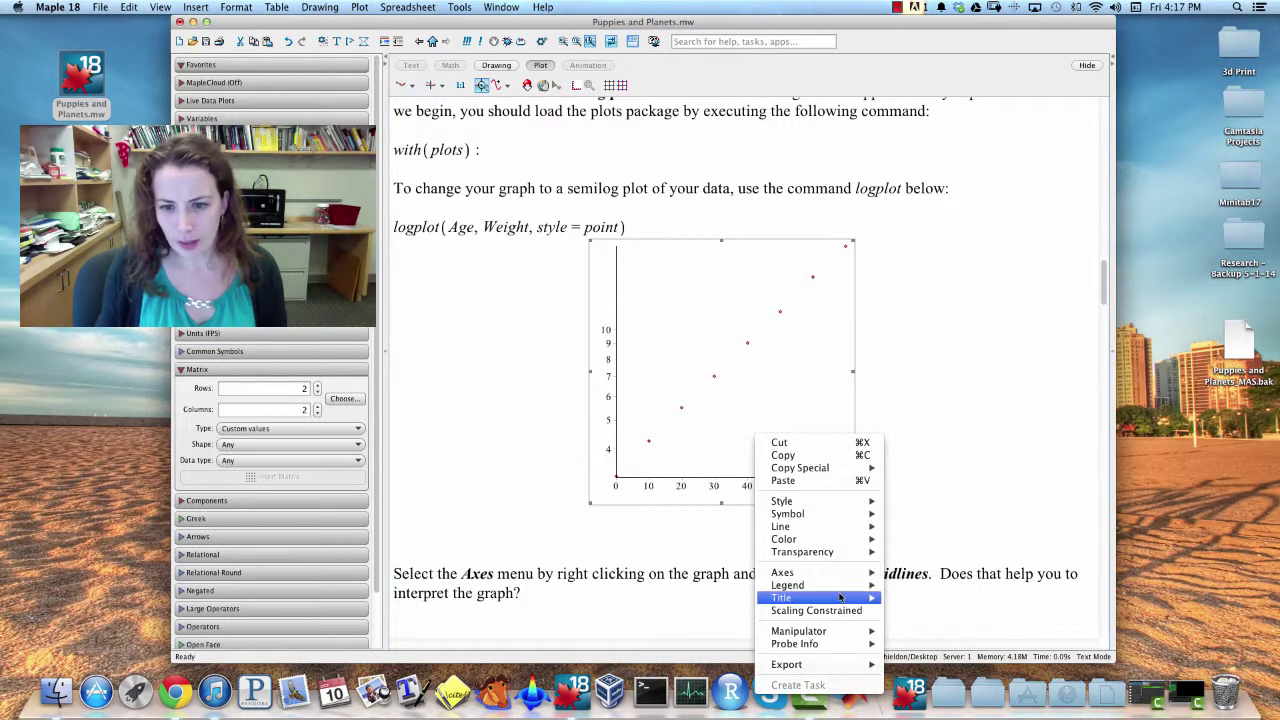
left_click(789, 300)
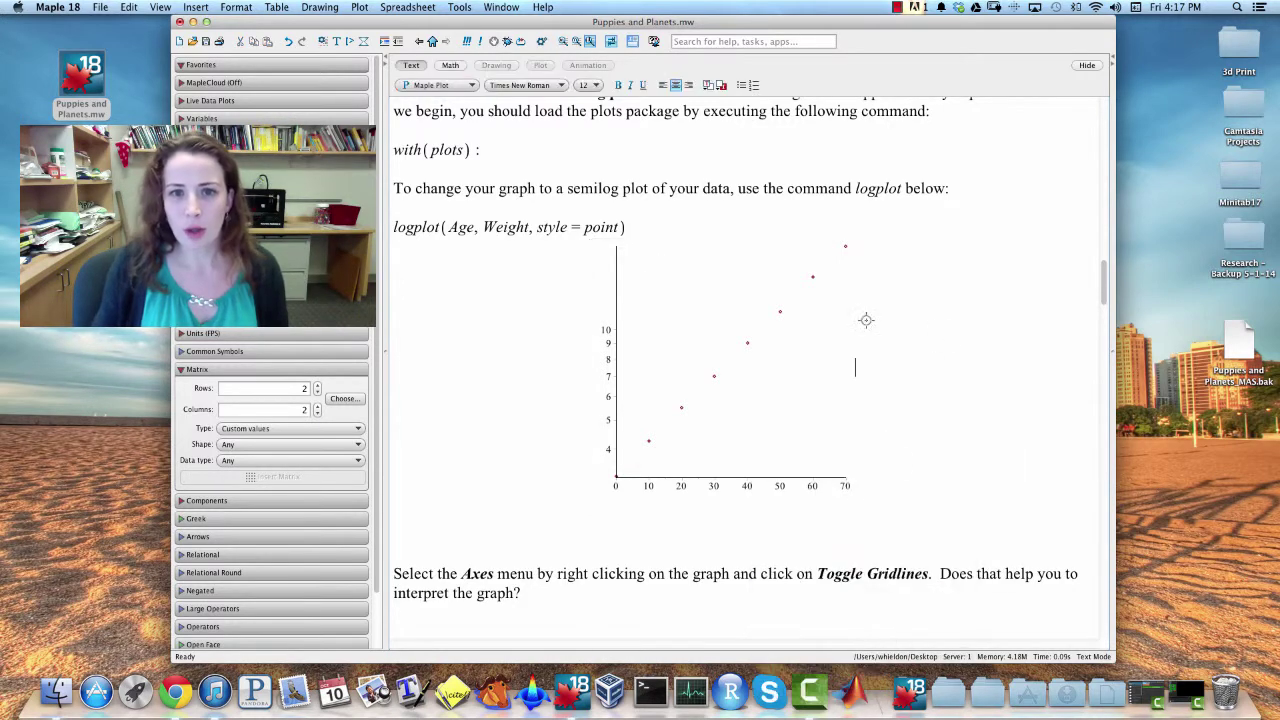
left_click(616, 227)
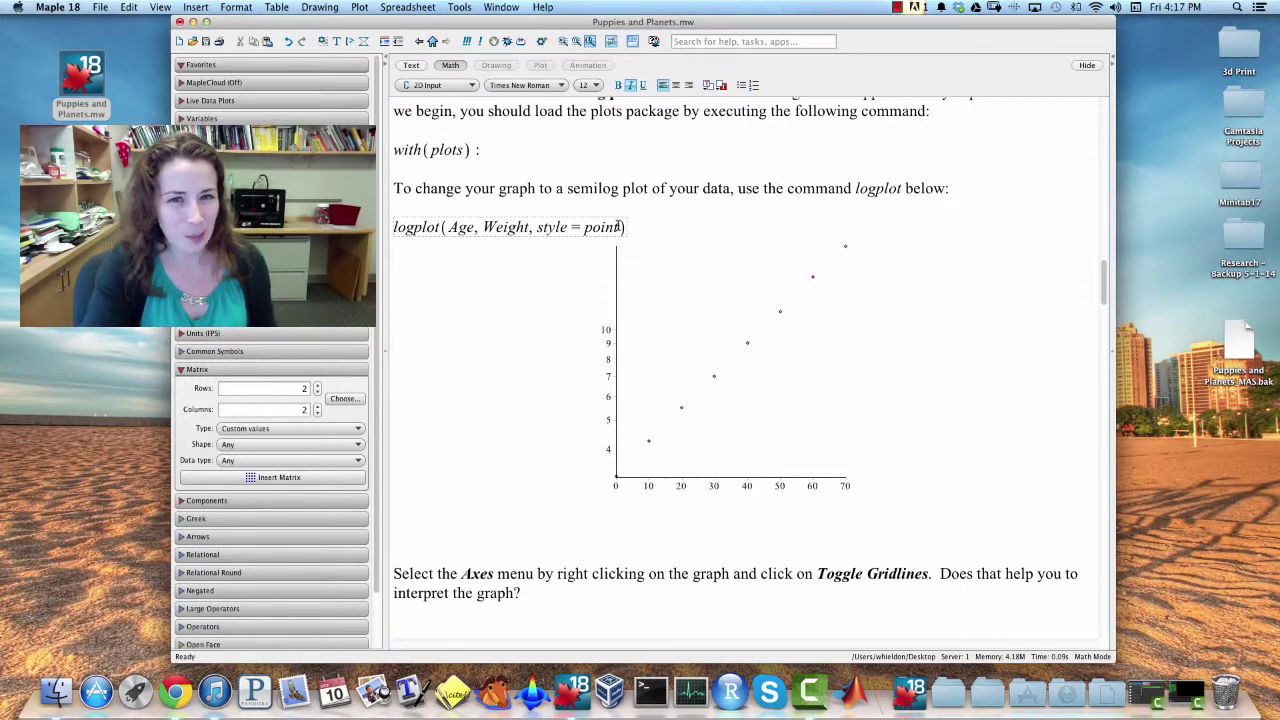
Step: Append gridlines = true to the logplot command and redraw the semilog plot
type(", ")
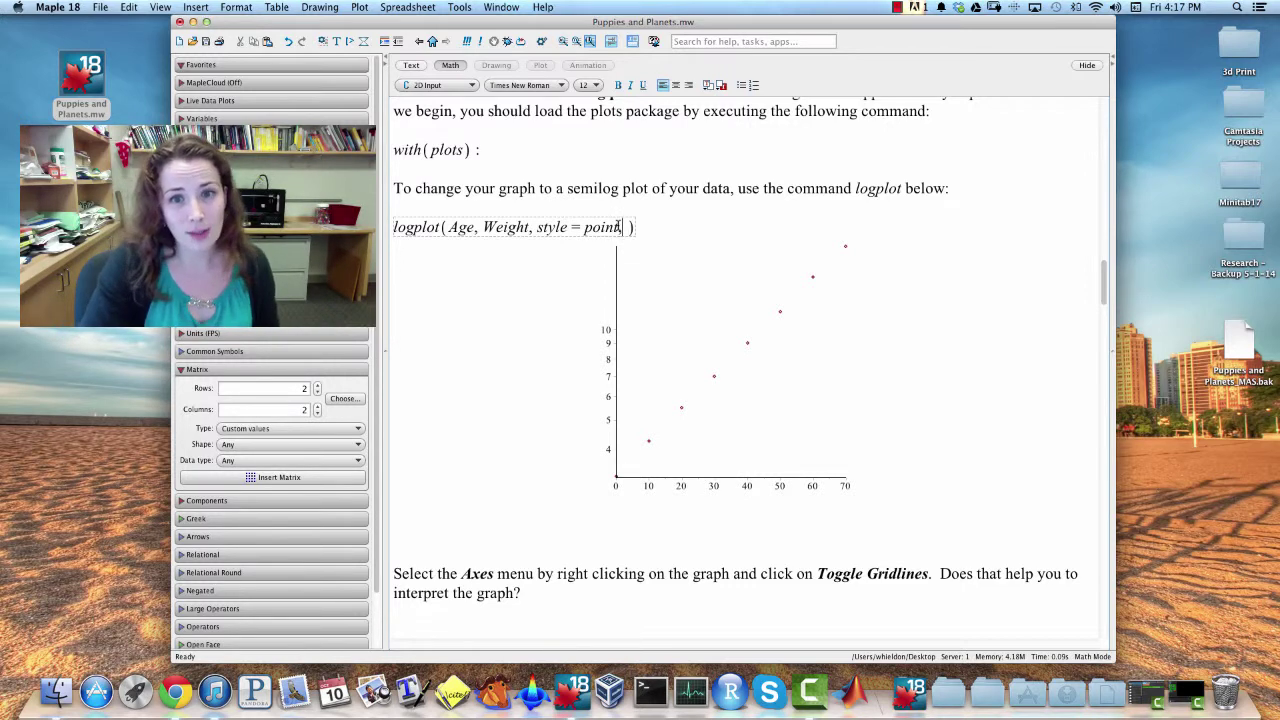
type("gridlines = ")
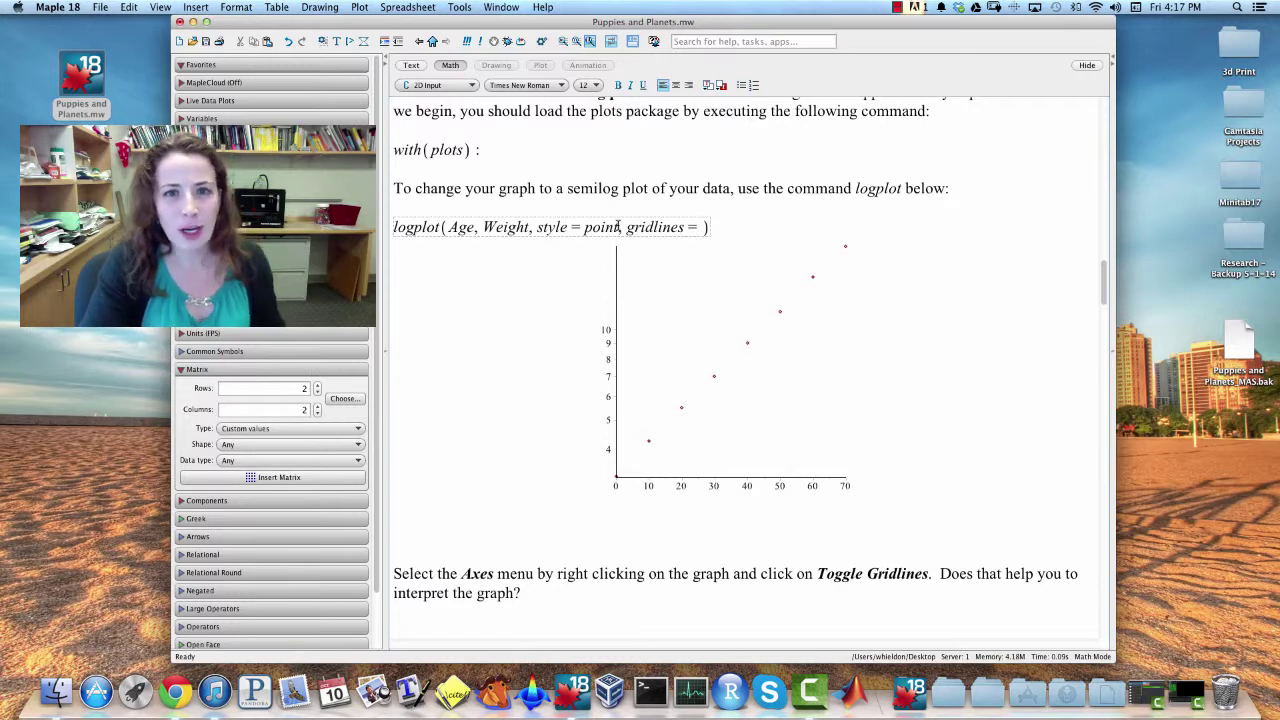
type("true")
key("Return")
key("F5")
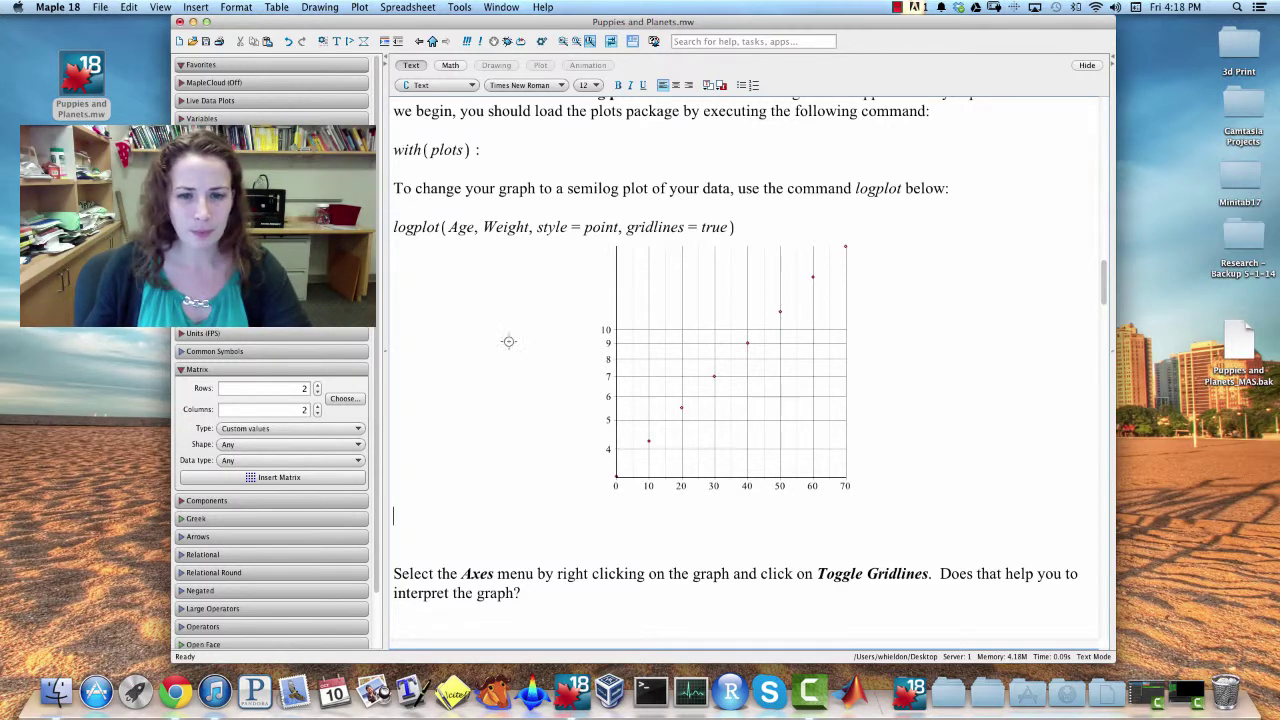
Step: Run loglogplot(Age, Weight, style = point) in the Log-log Plots section
scroll(587, 515, "down", 5)
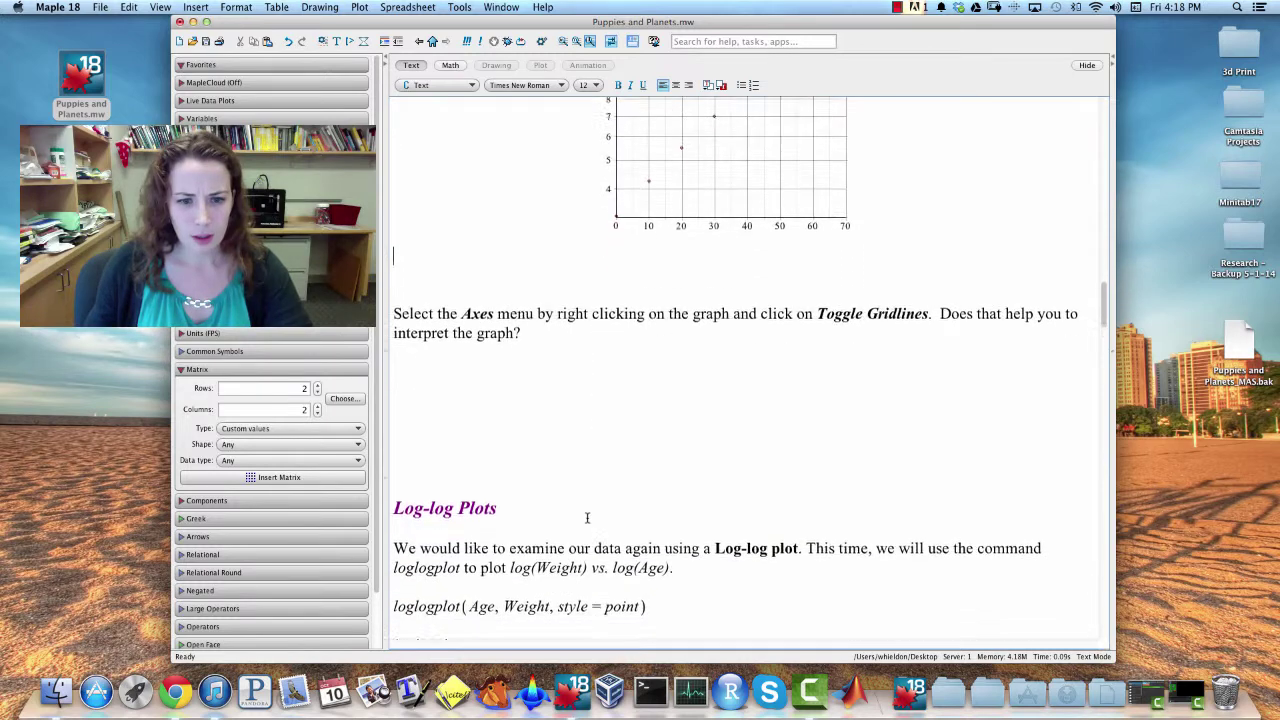
scroll(587, 517, "down", 4)
scroll(517, 403, "down", 1)
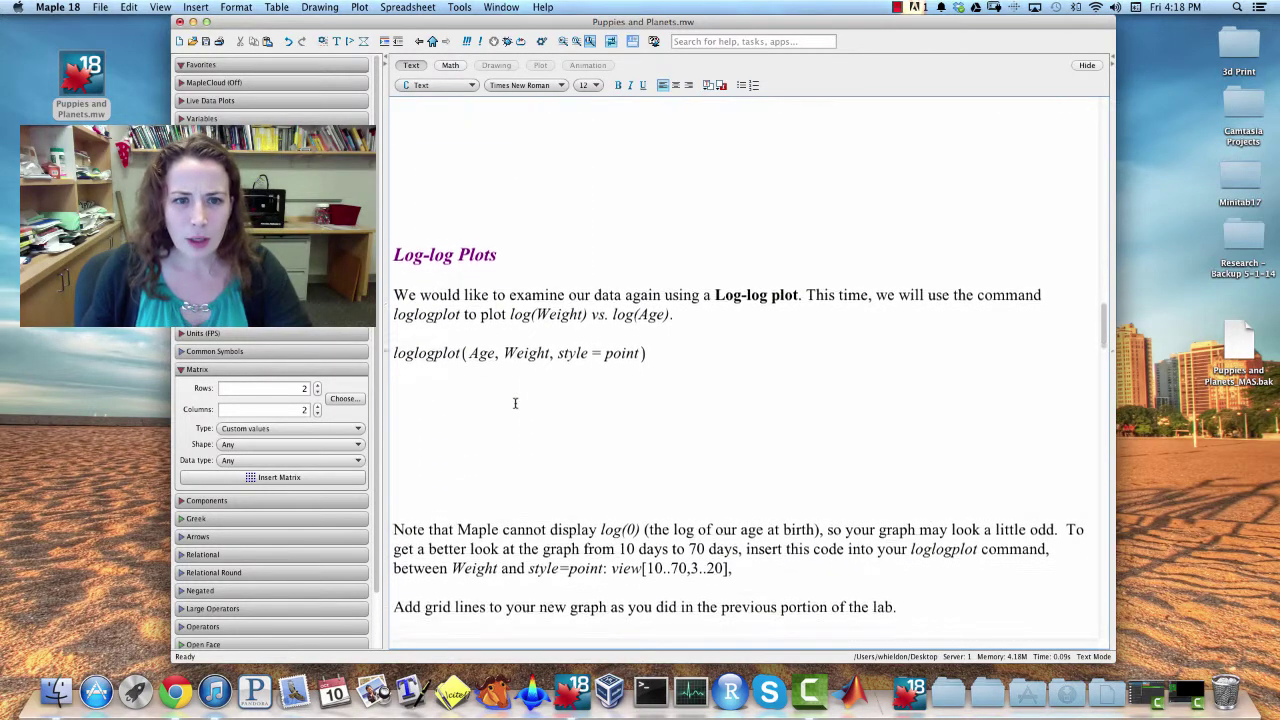
scroll(515, 403, "down", 2)
left_click(555, 240)
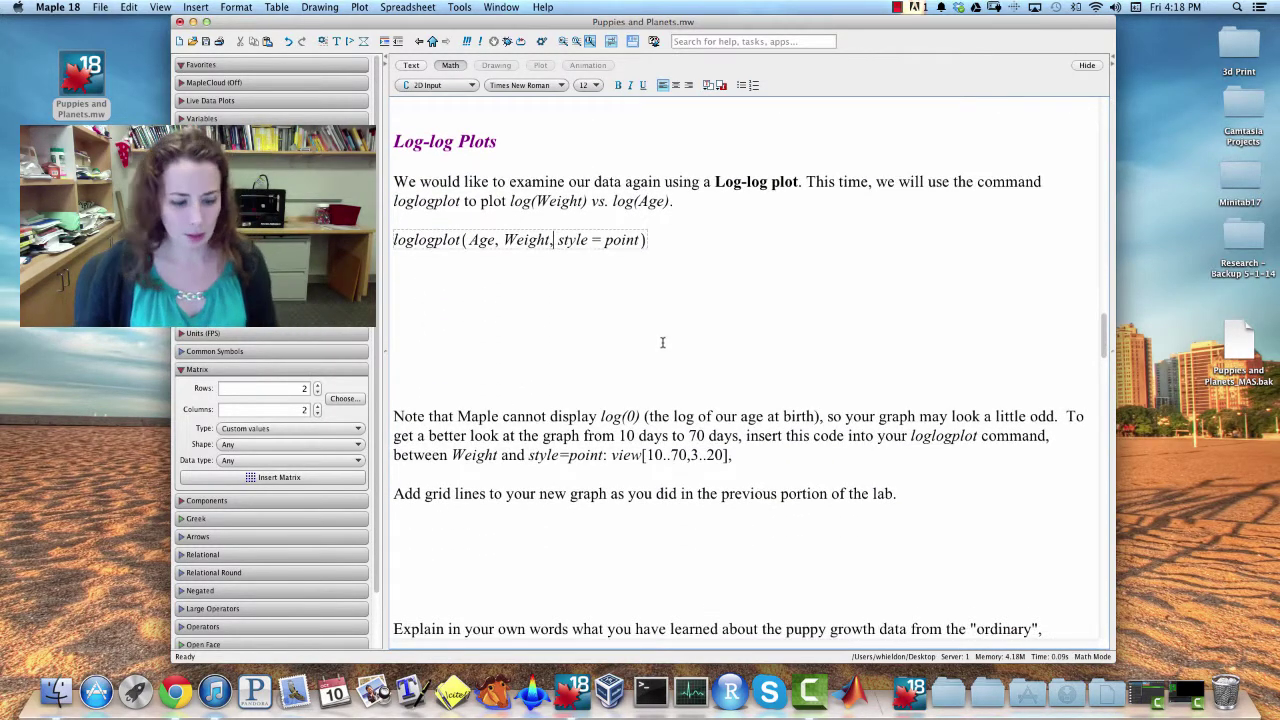
scroll(662, 342, "up", 12)
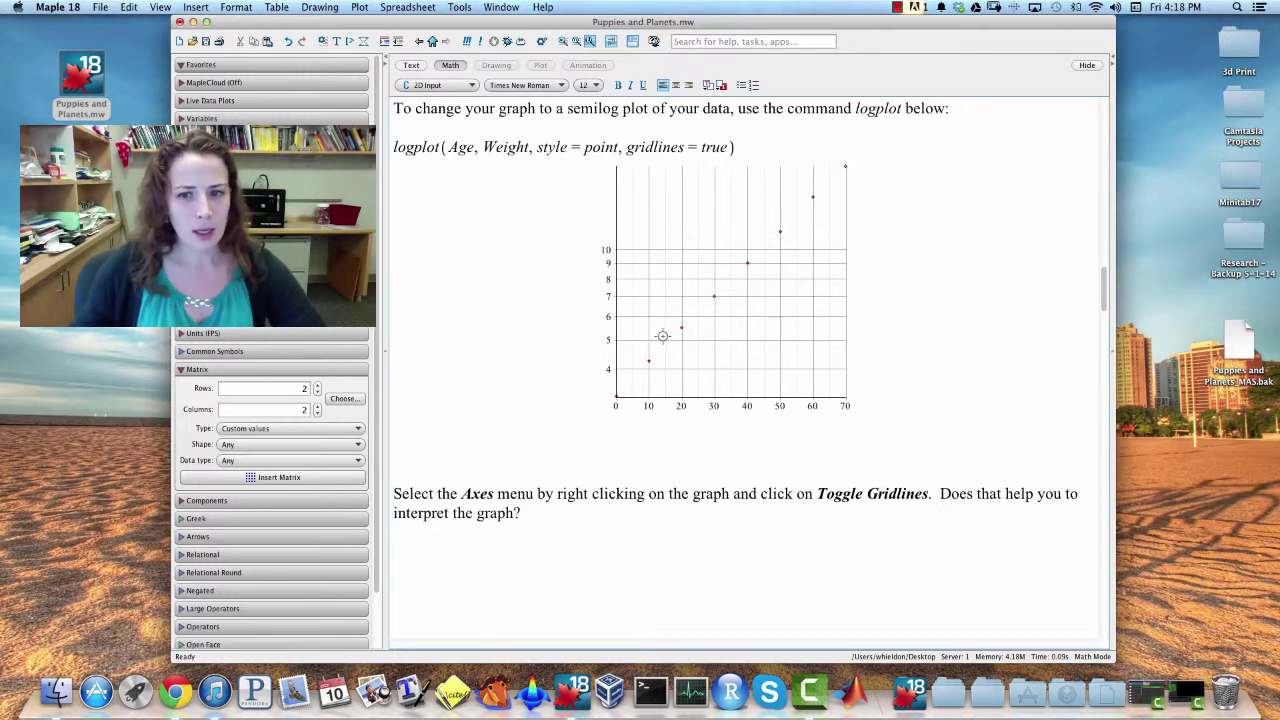
scroll(662, 336, "down", 8)
scroll(610, 402, "down", 1)
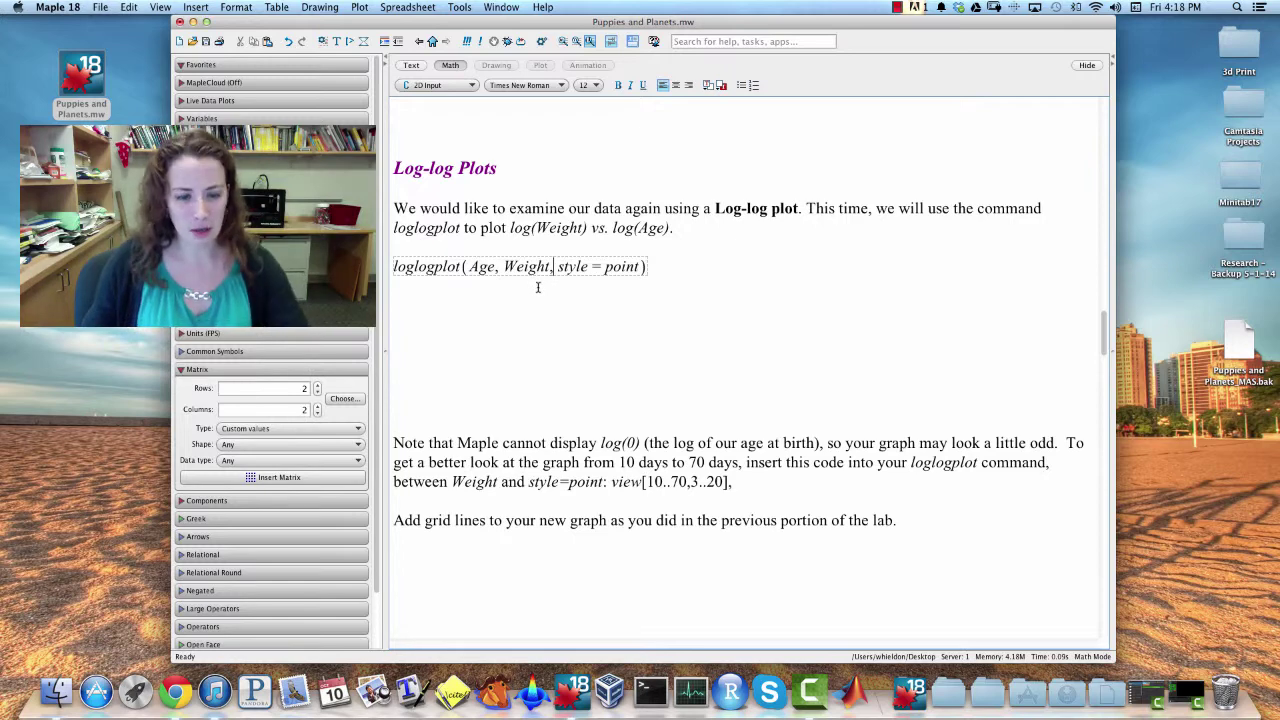
key("Return")
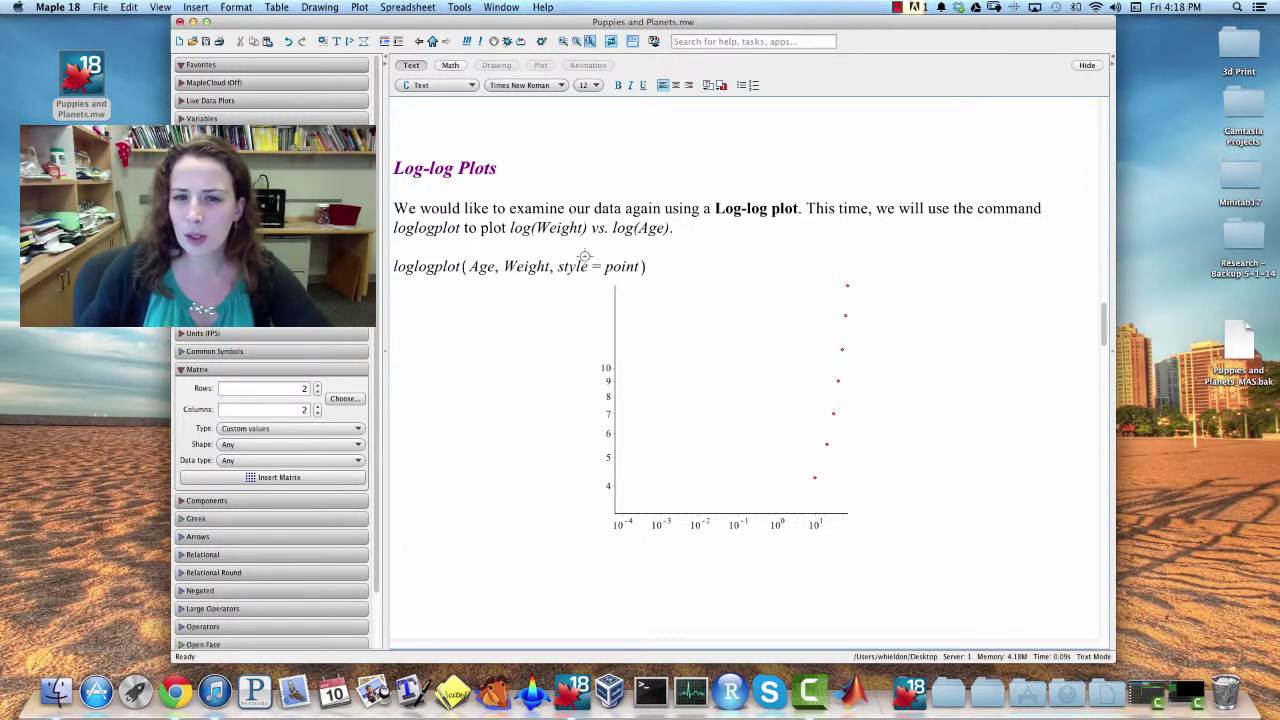
Step: Inspect the log-log plot's Axes Properties and cancel without changes
right_click(781, 416)
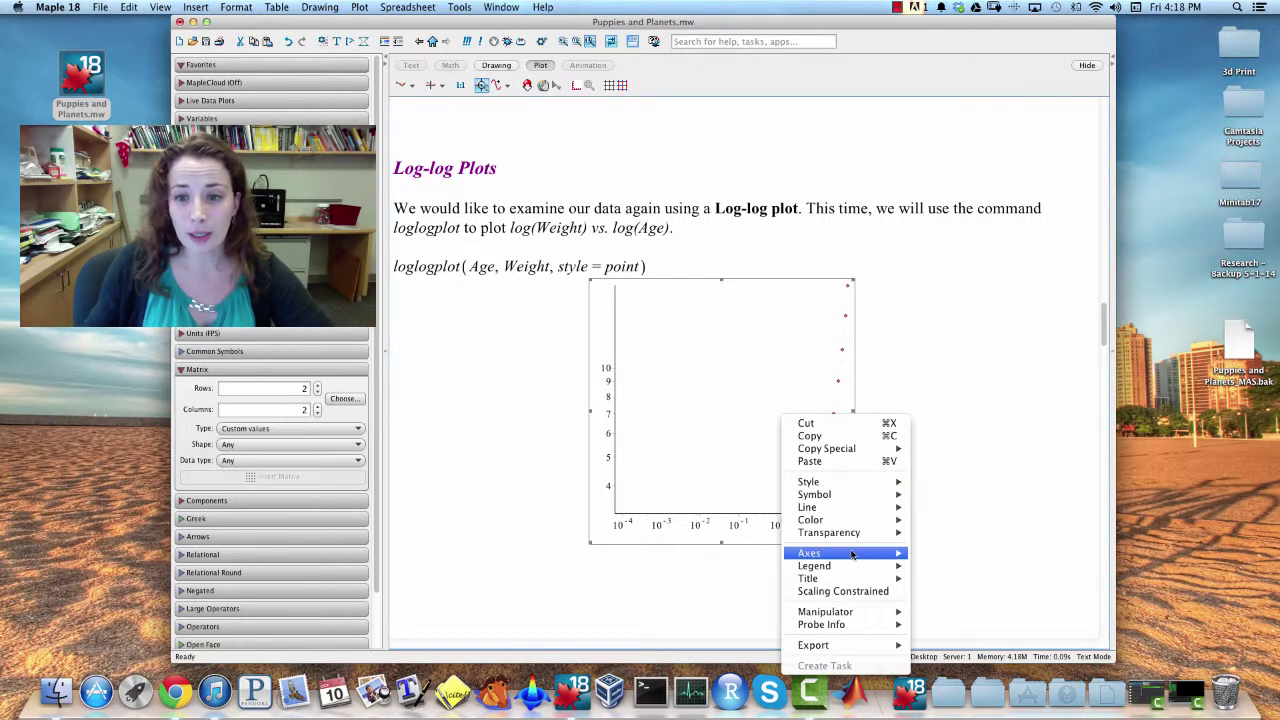
mouse_move(855, 553)
left_click(945, 480)
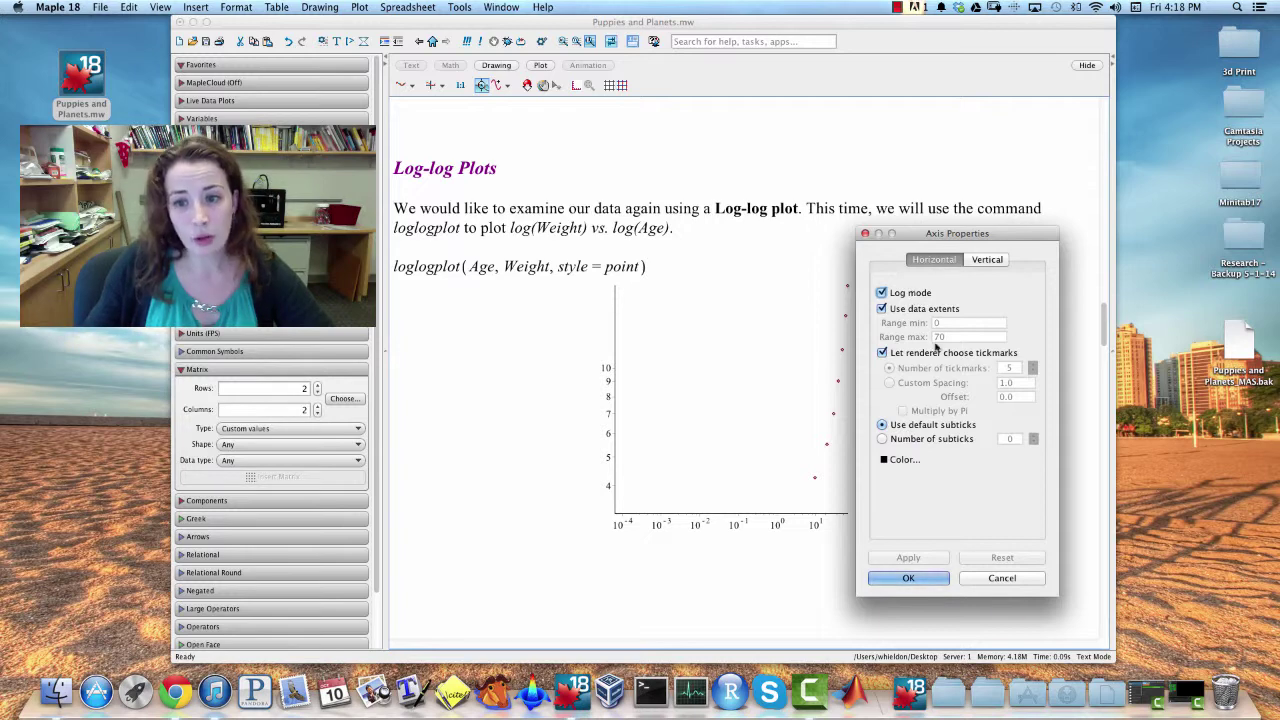
left_click(1012, 578)
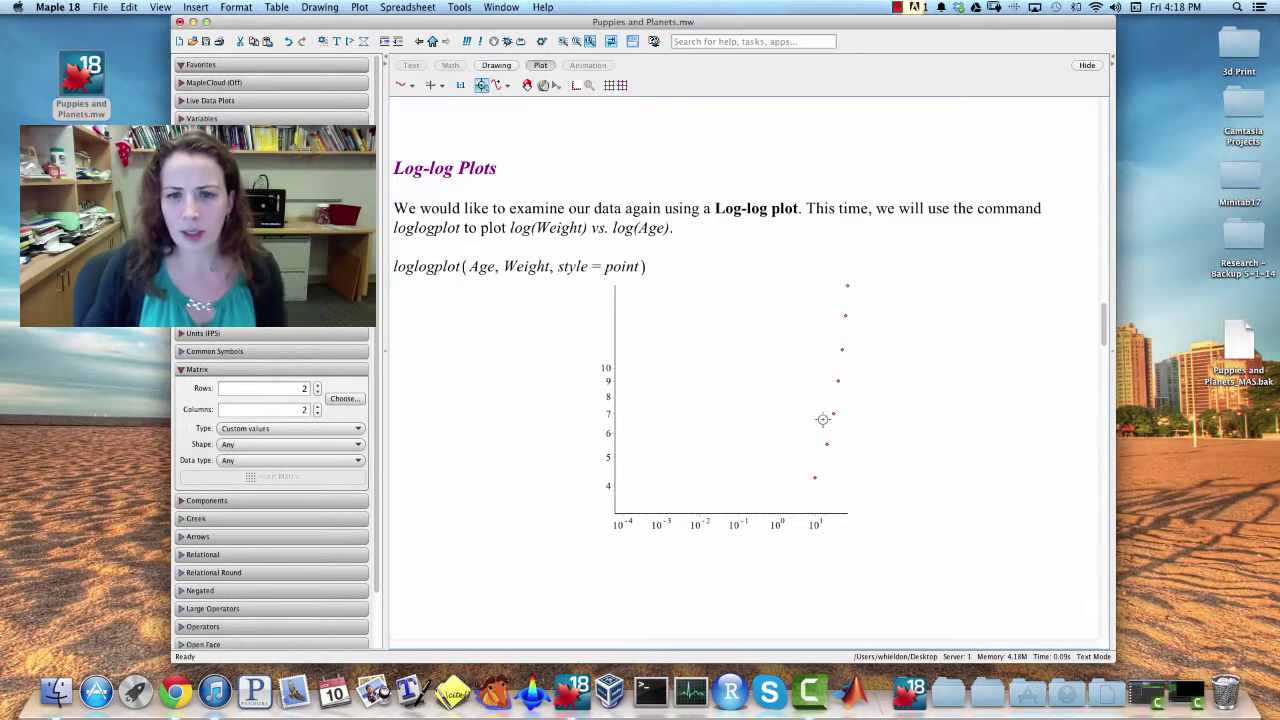
Step: Add gridlines = true to the loglogplot command and redraw it
left_click(640, 264)
type(", grid")
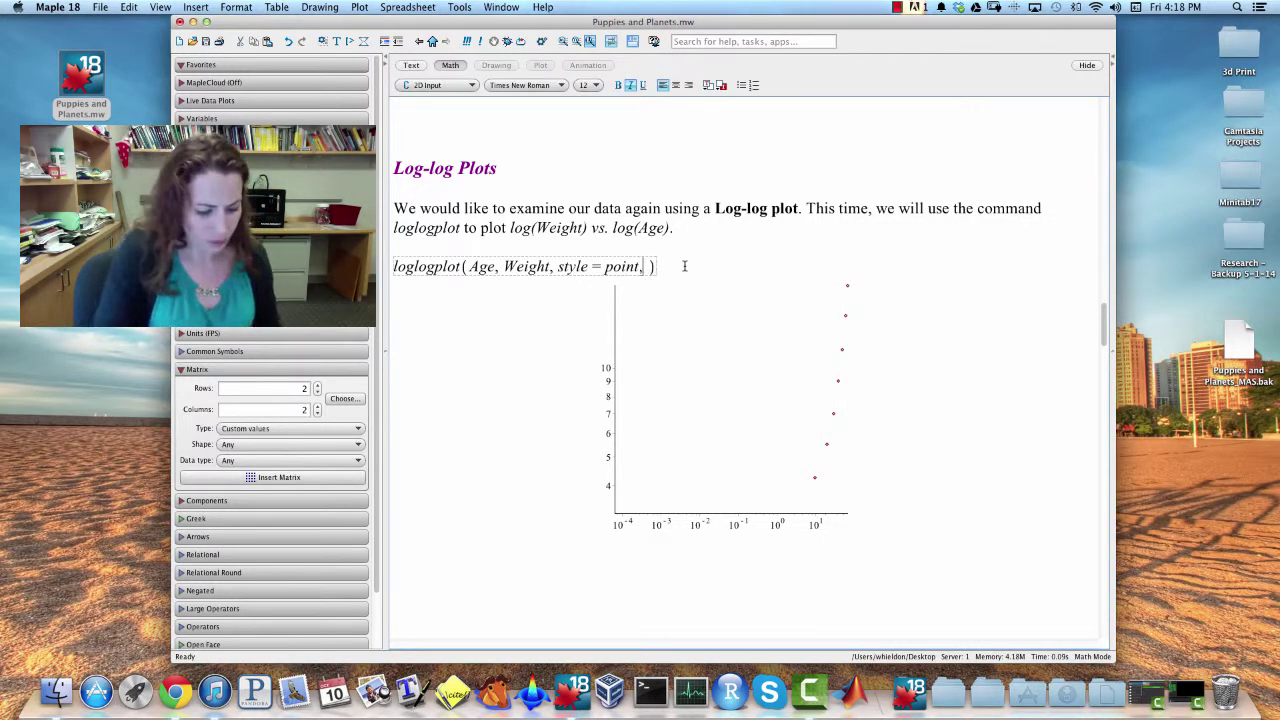
type("lines = true")
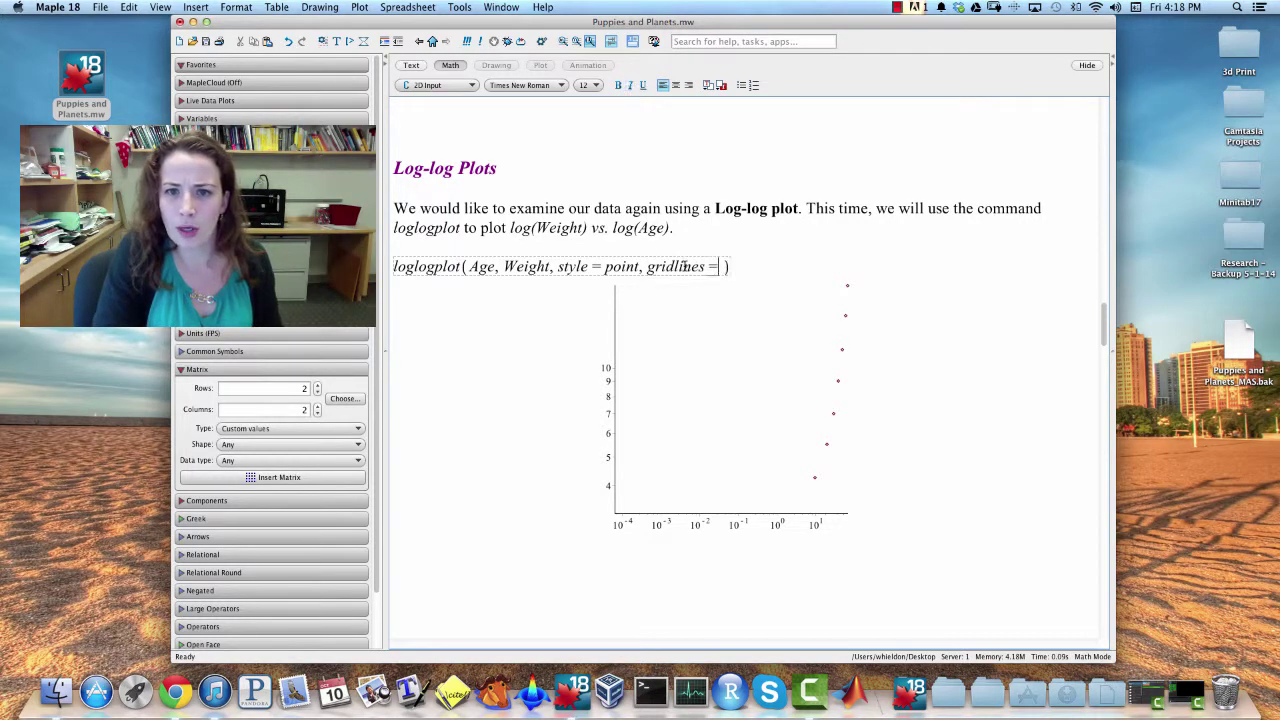
key("Return")
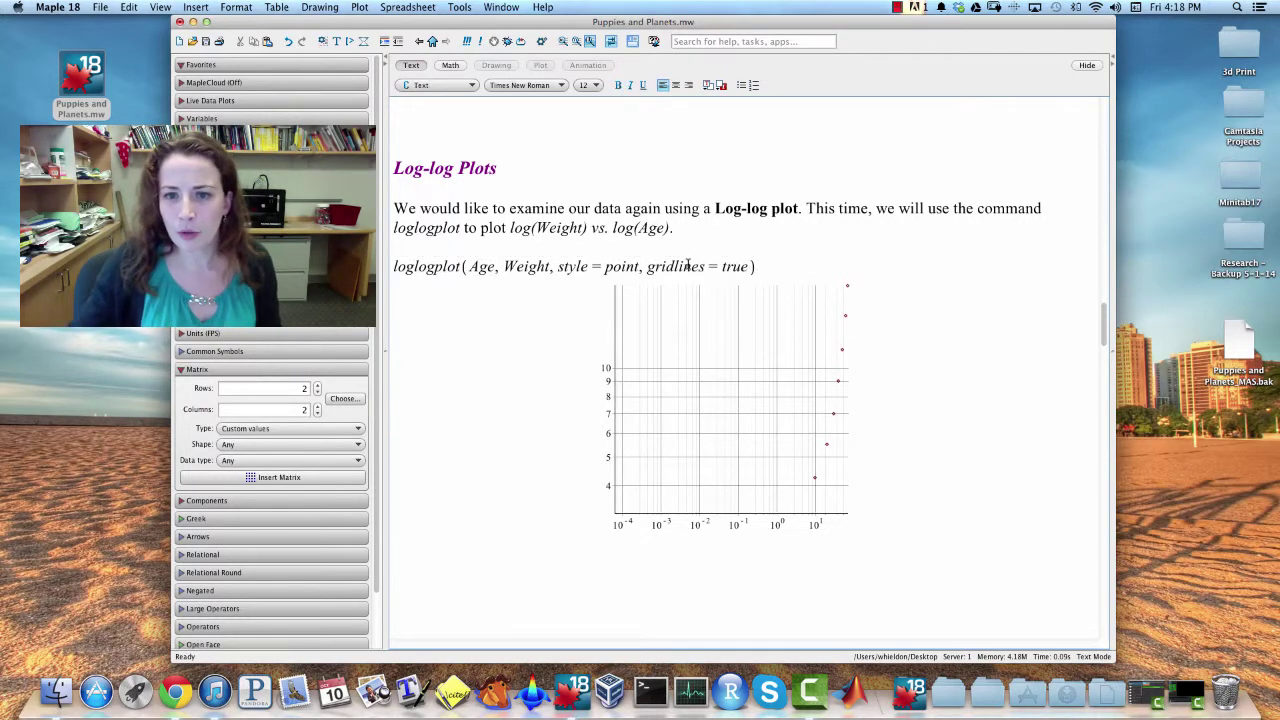
Step: Restrict the log-log plot view to ages 8..80 and weights 3..20
left_click(752, 265)
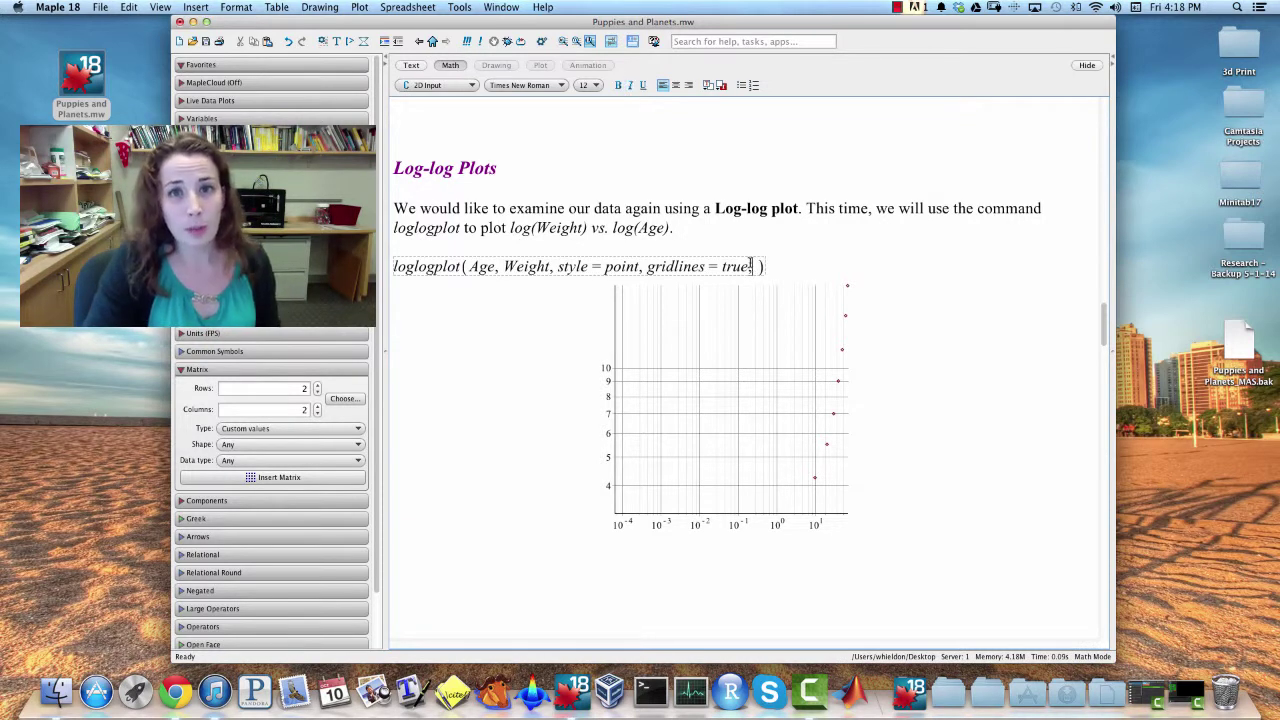
type(", view = ")
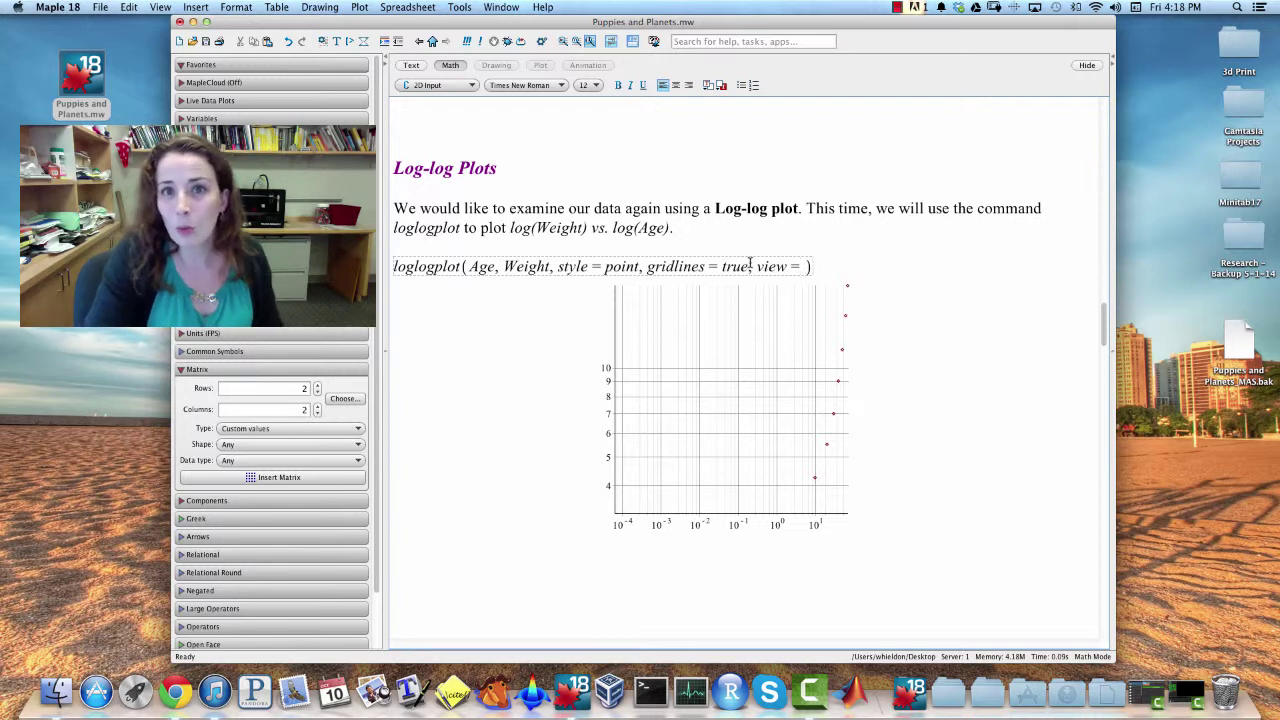
type("[")
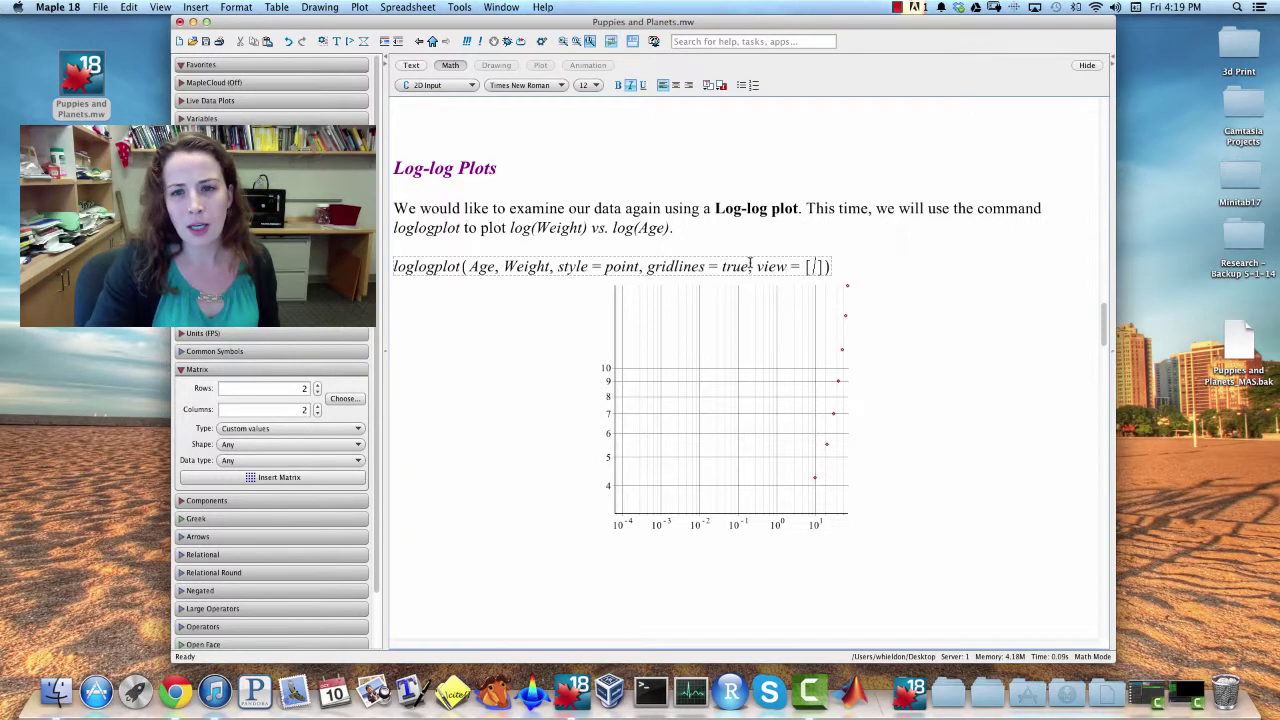
type("8 ..")
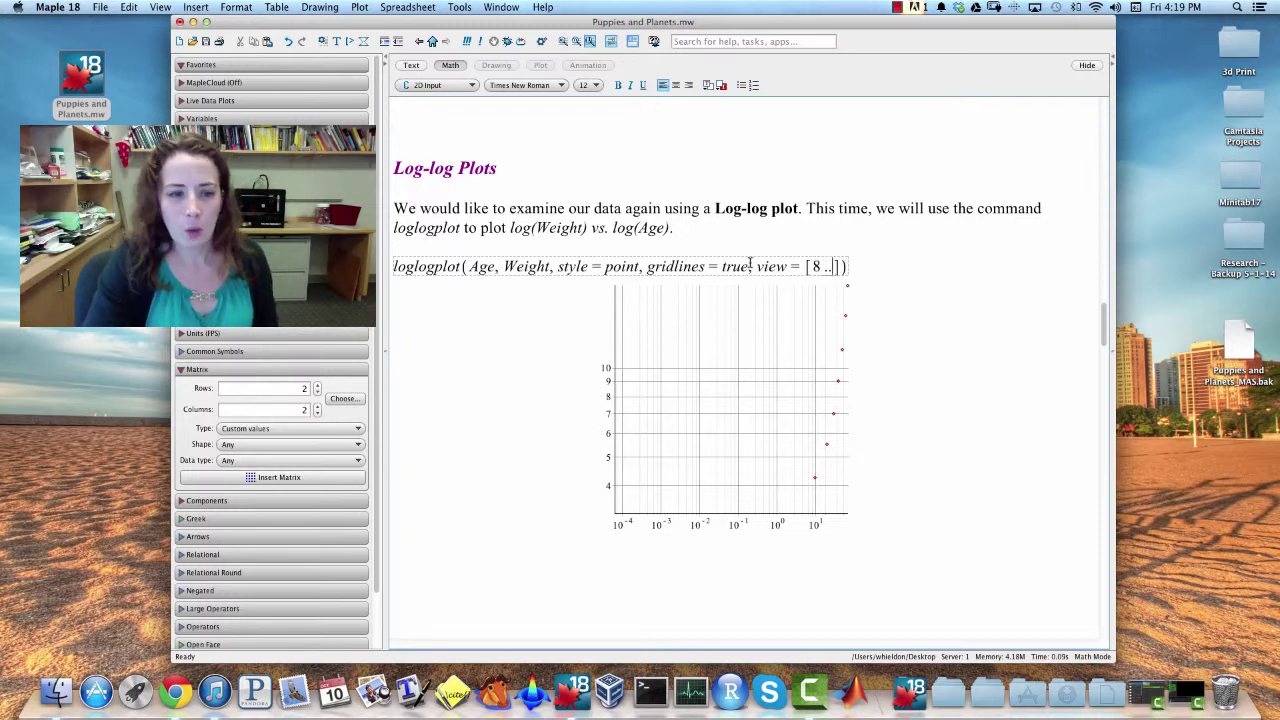
type("70")
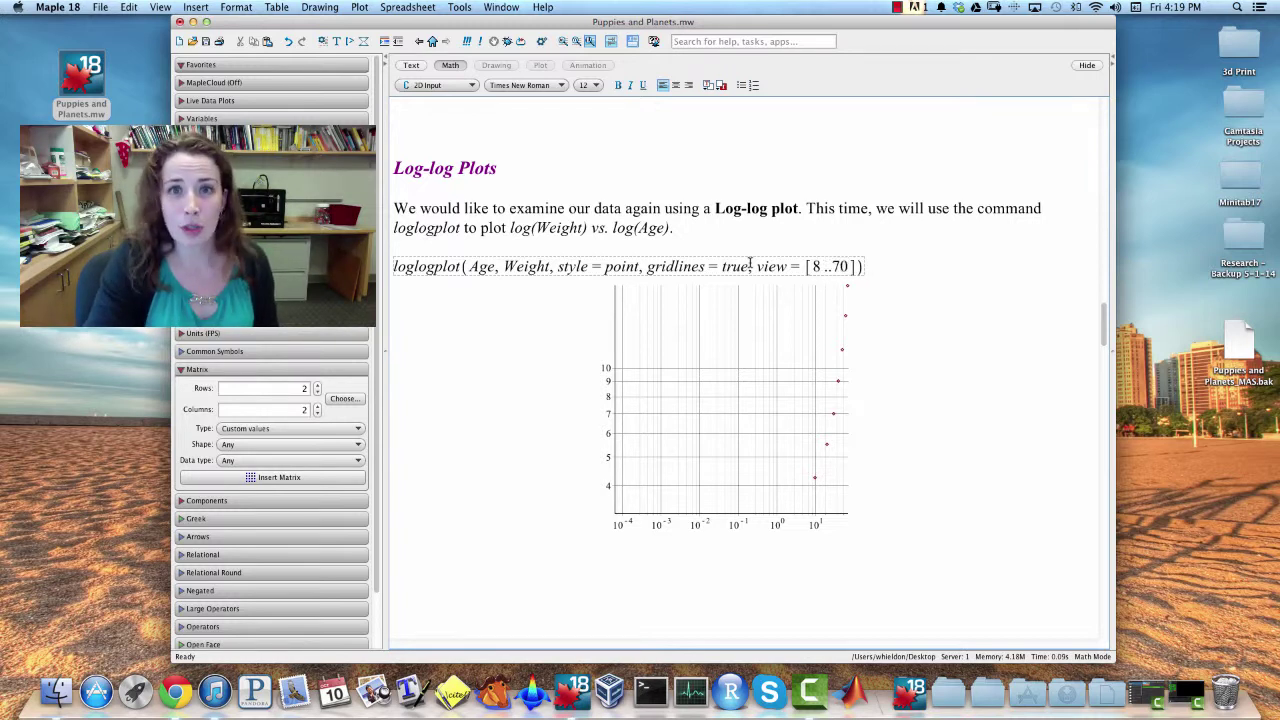
type(",")
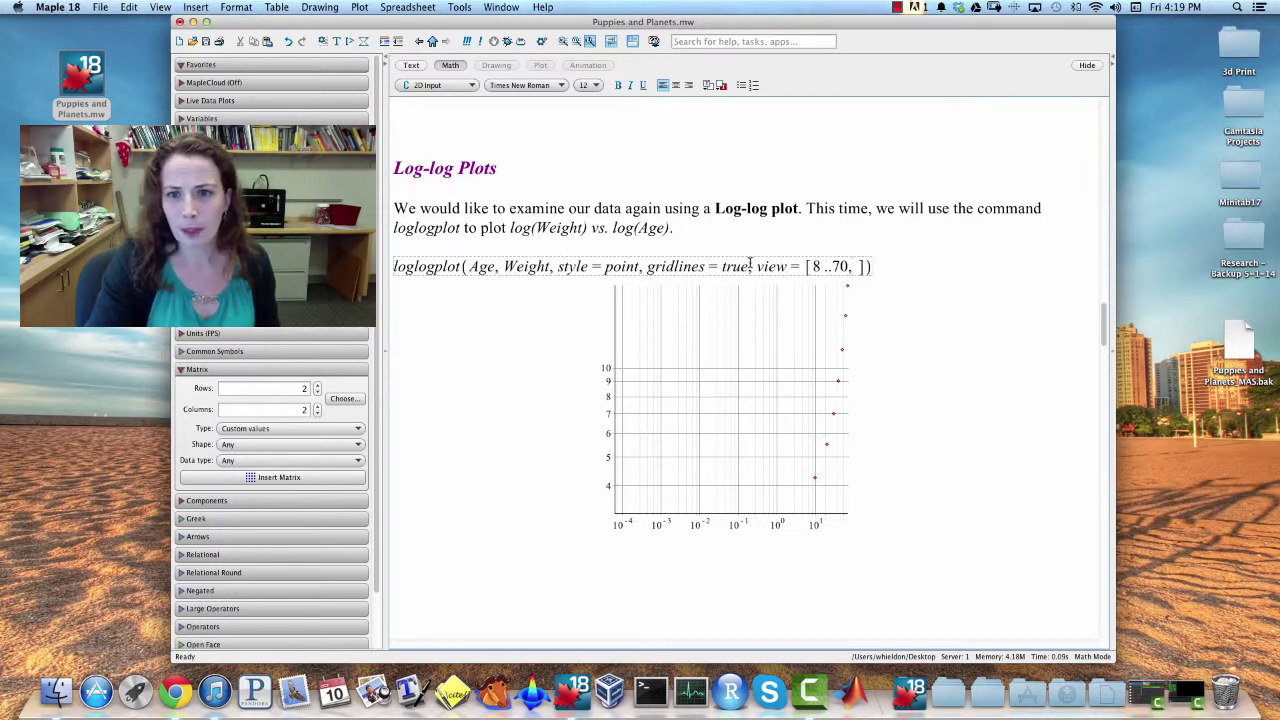
key("BackSpace")
key("BackSpace")
key("BackSpace")
type("80,")
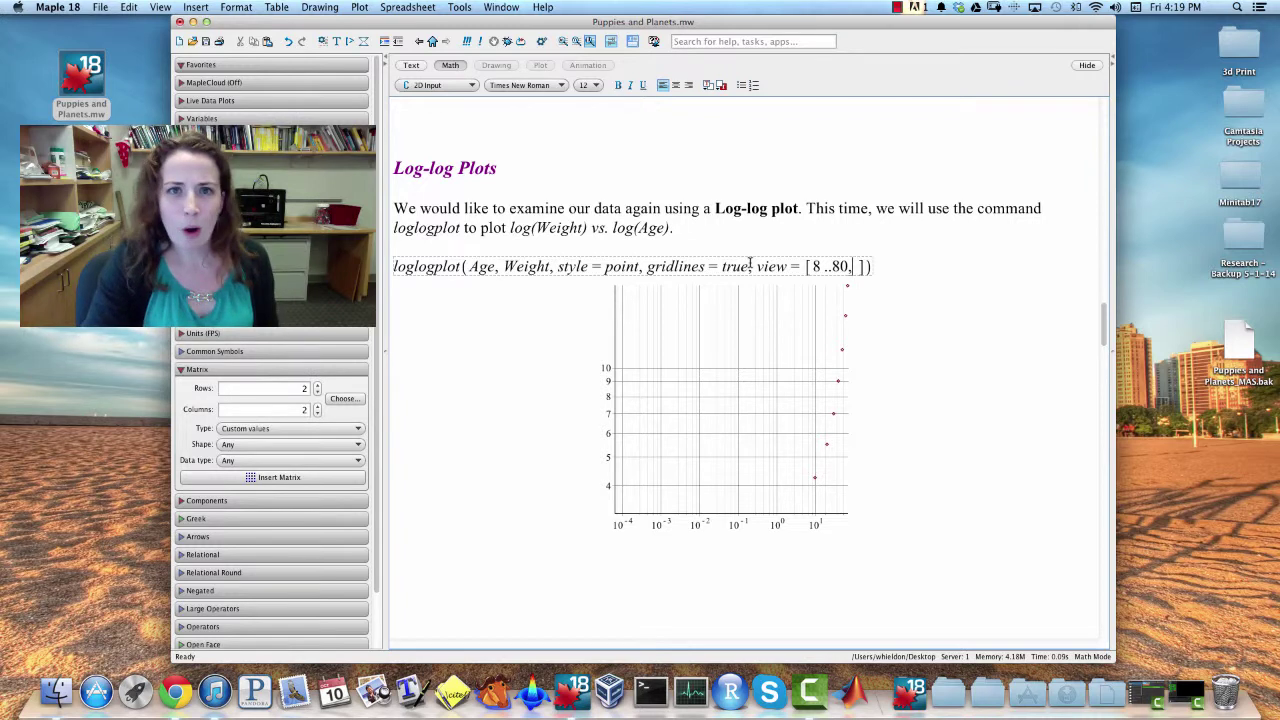
type("3 ")
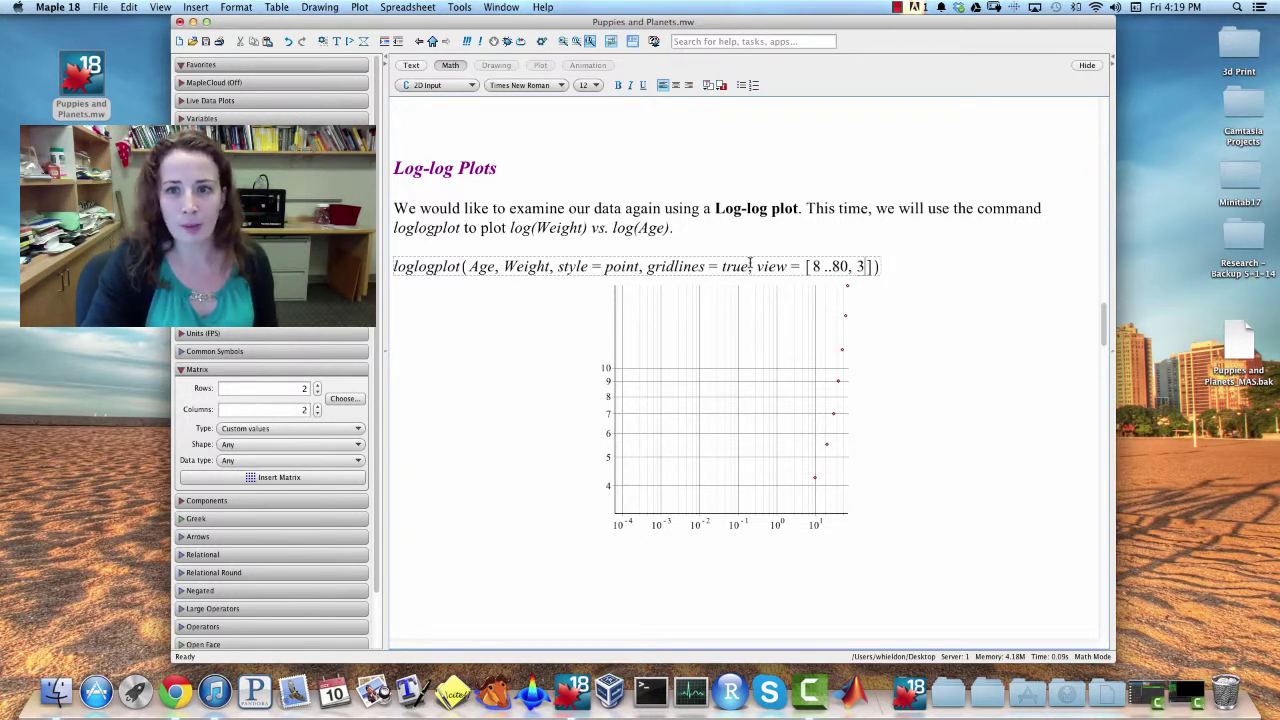
type("..")
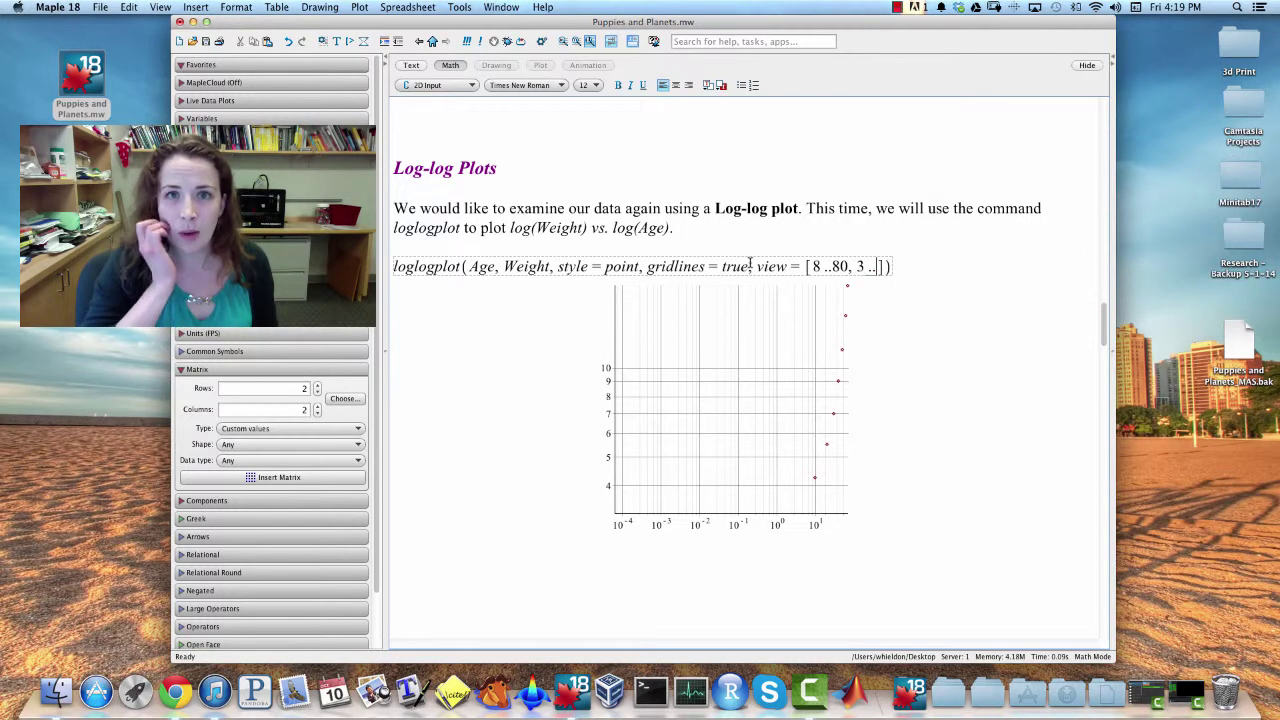
type("20")
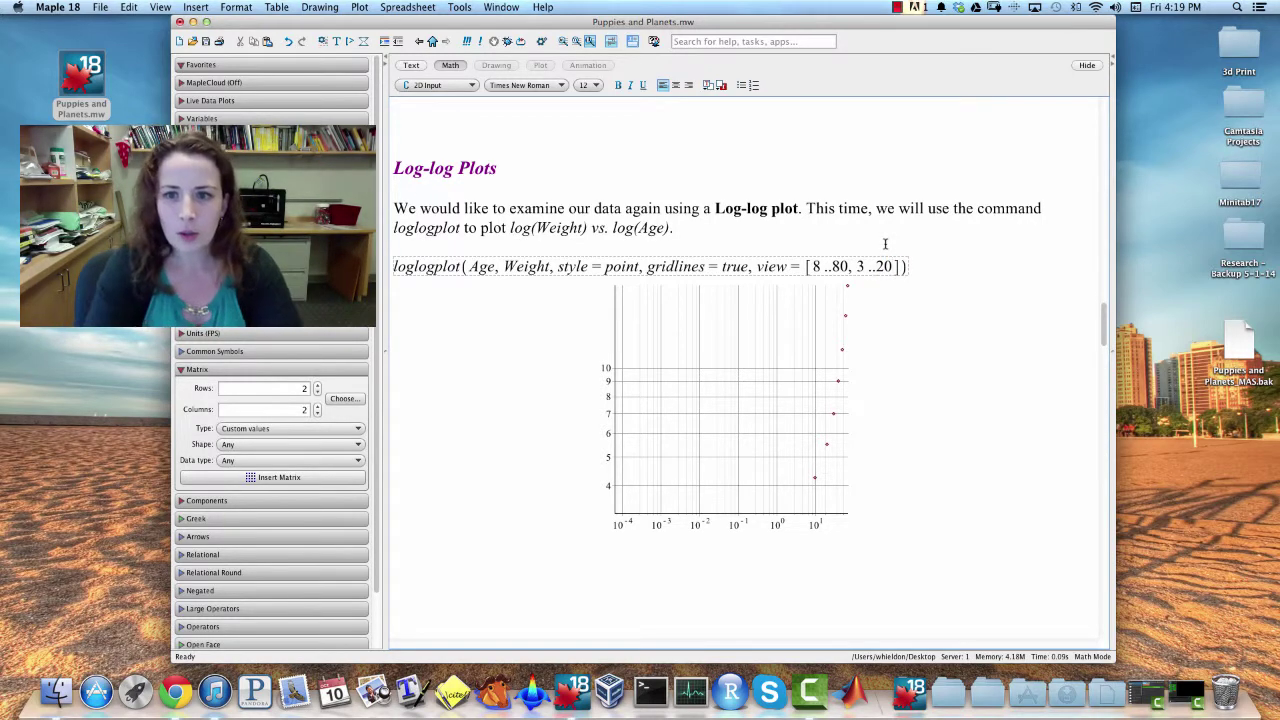
key("Return")
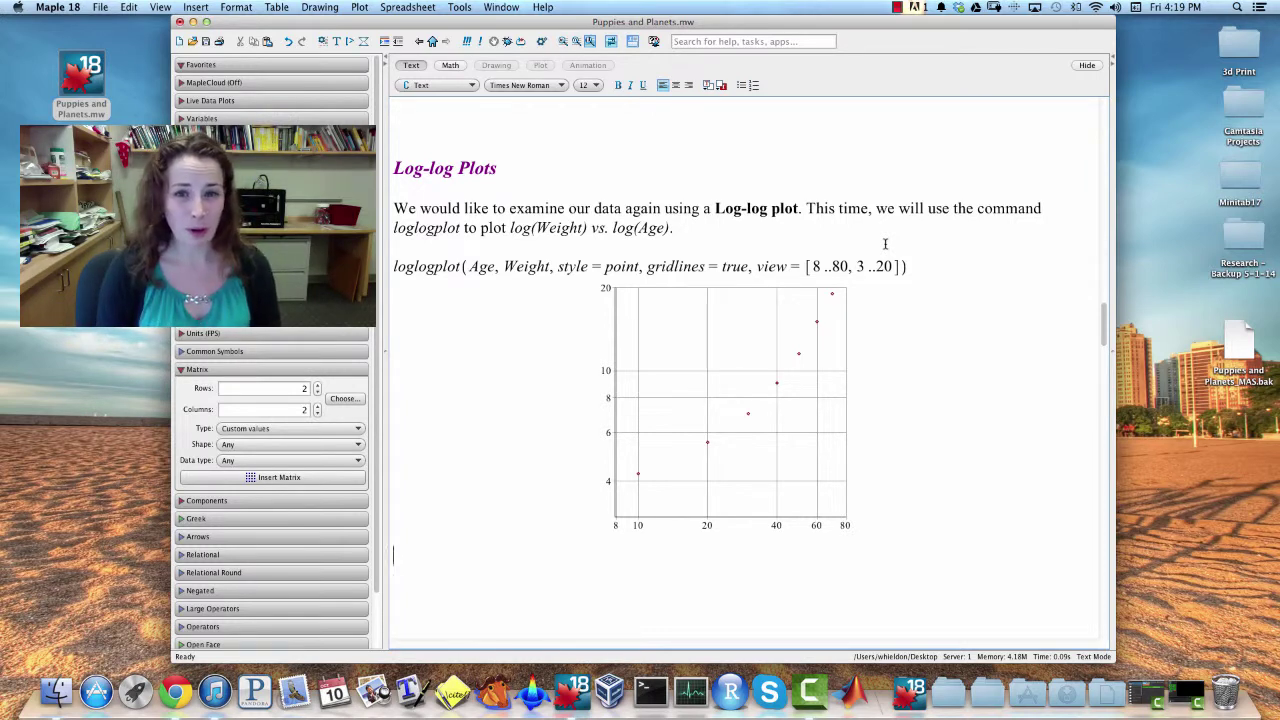
Step: Scroll past the log-log plot notes to the 'Modeling Sassy's Growth with a Function' heading
scroll(885, 243, "up", 10)
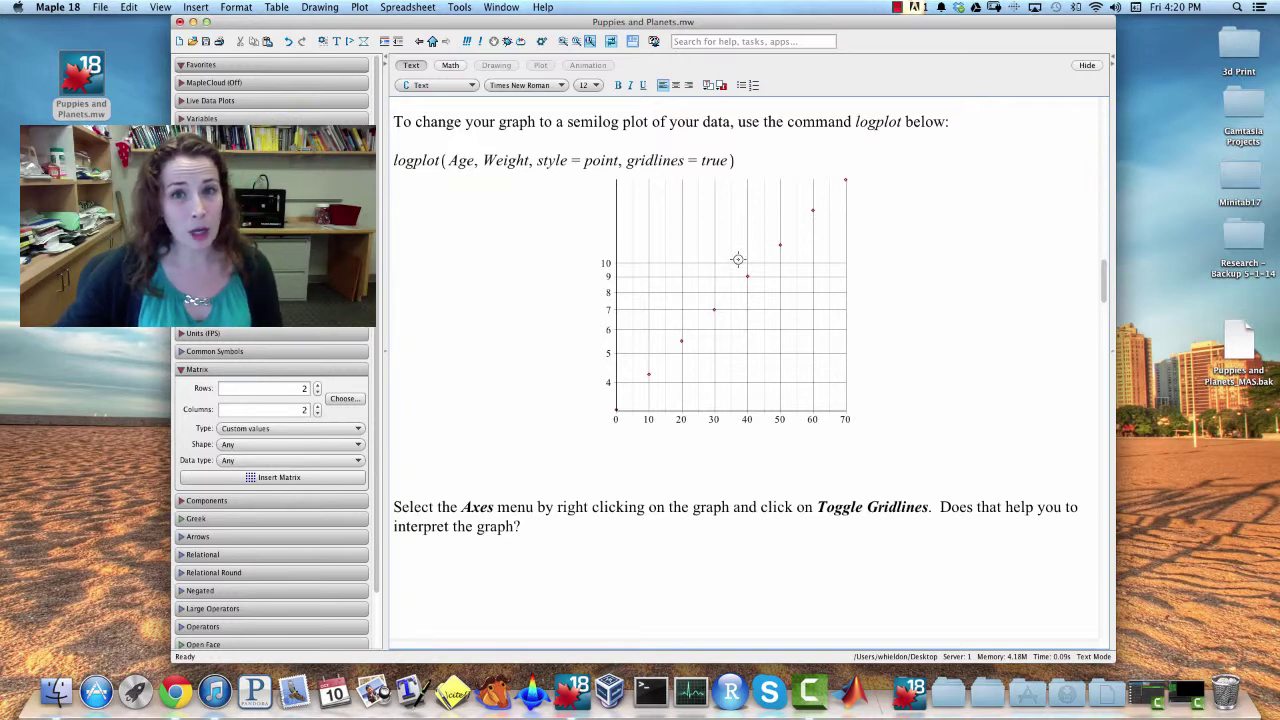
scroll(738, 259, "down", 10)
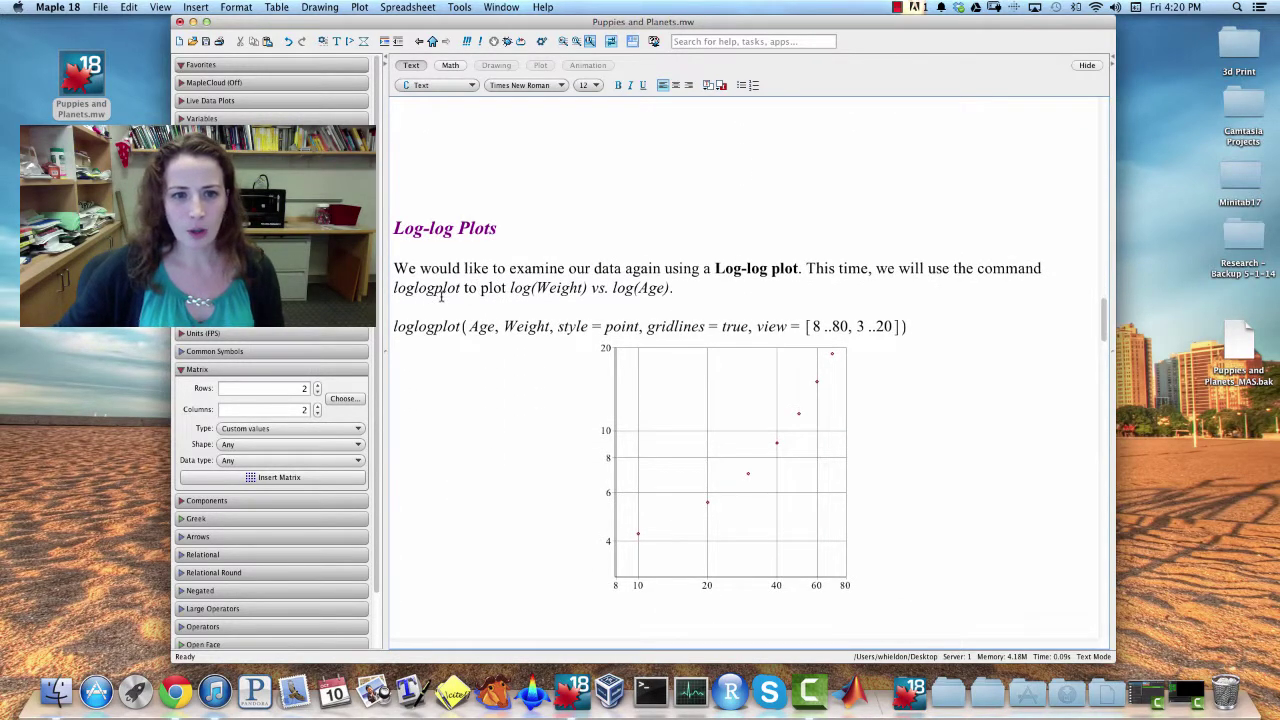
scroll(833, 317, "down", 7)
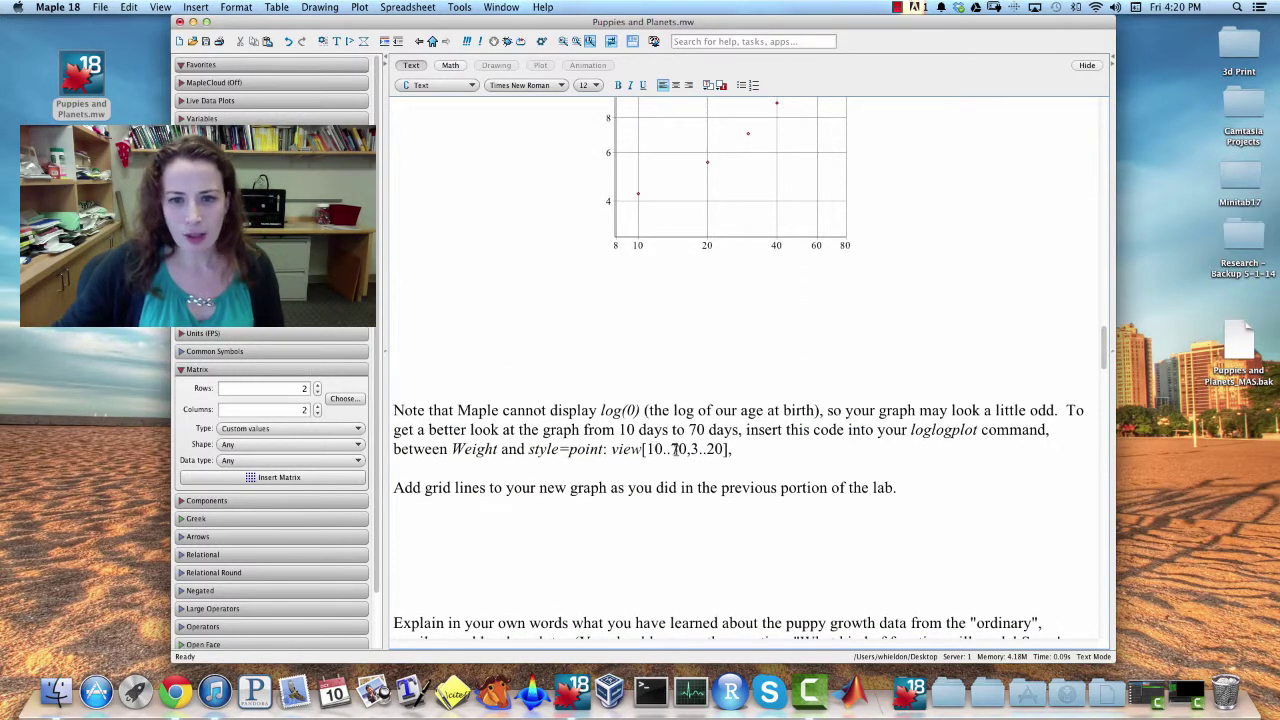
scroll(672, 452, "down", 5)
scroll(670, 441, "down", 1)
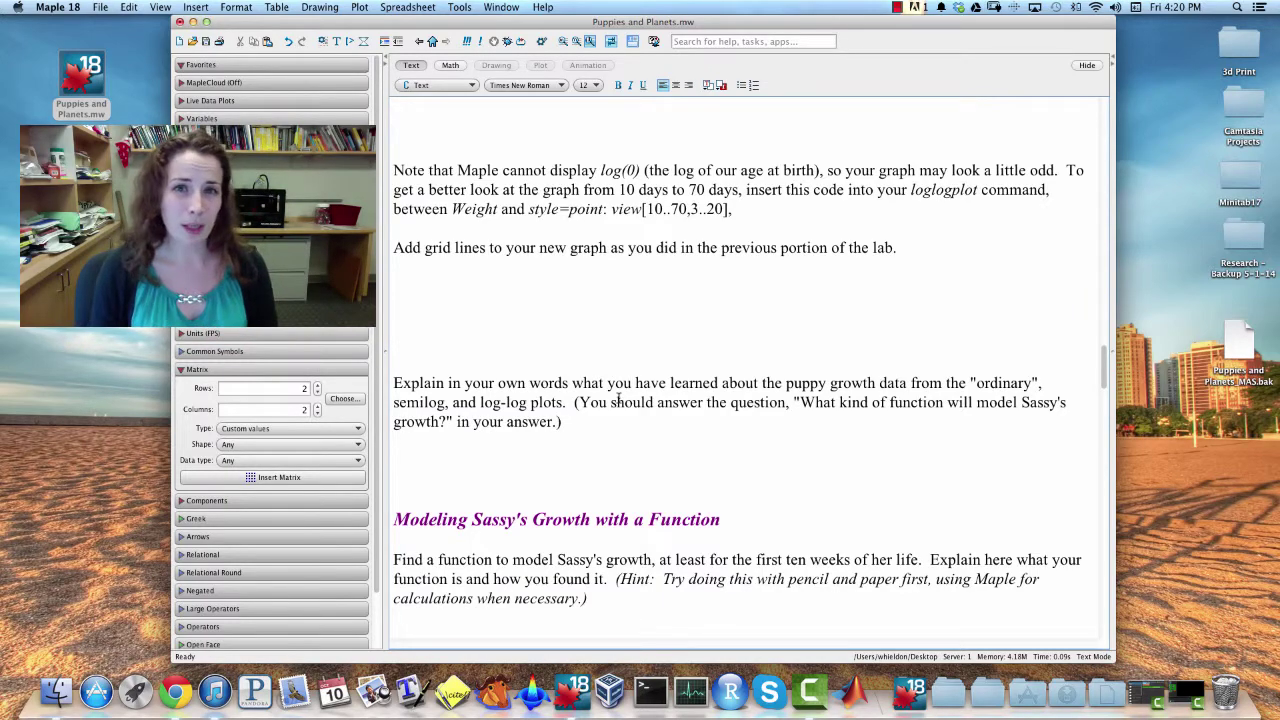
scroll(619, 398, "down", 8)
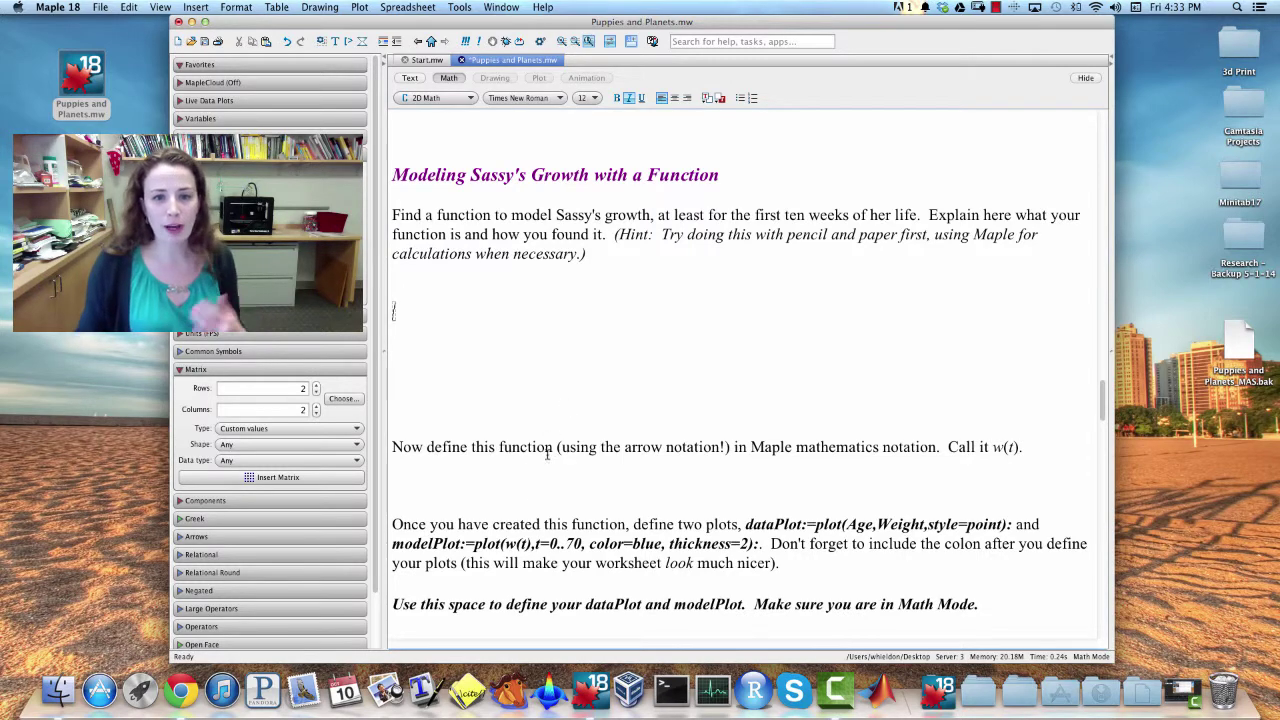
Step: Enter w := t -> A*exp(k*t) in math mode below the define-function instructions
left_click(499, 475)
key("F5")
type("w:=t->")
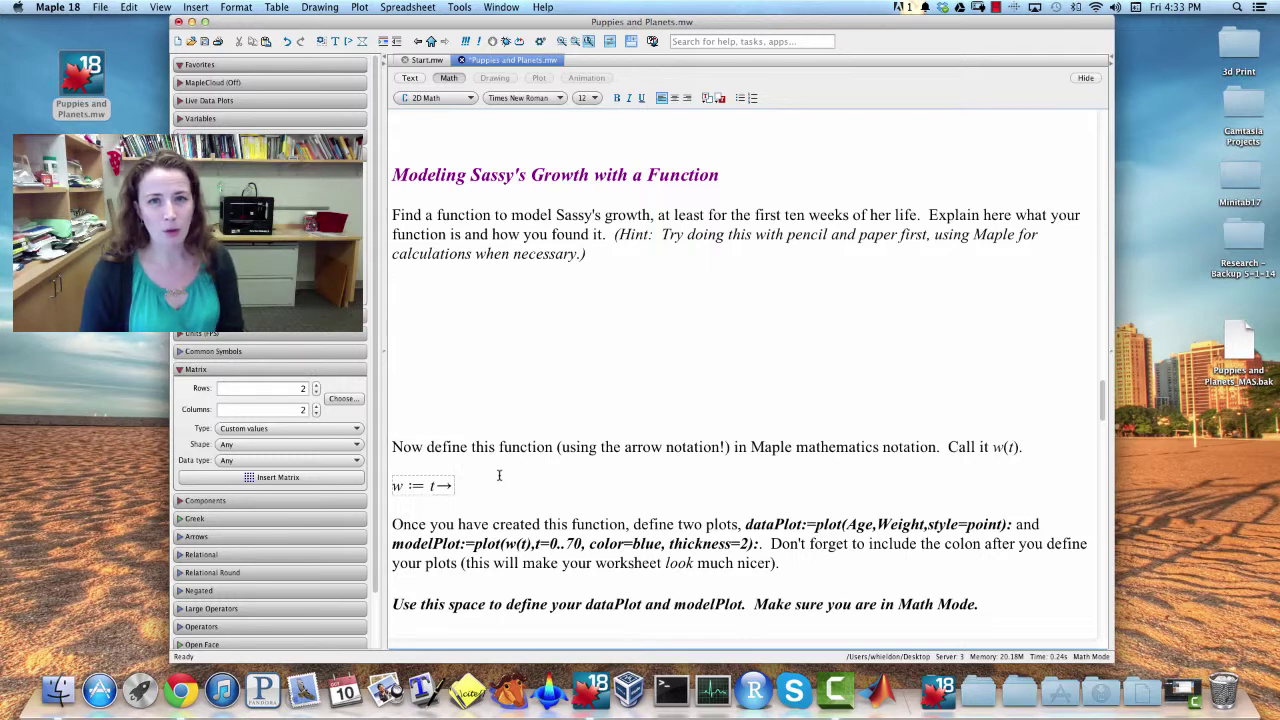
type("A*exp")
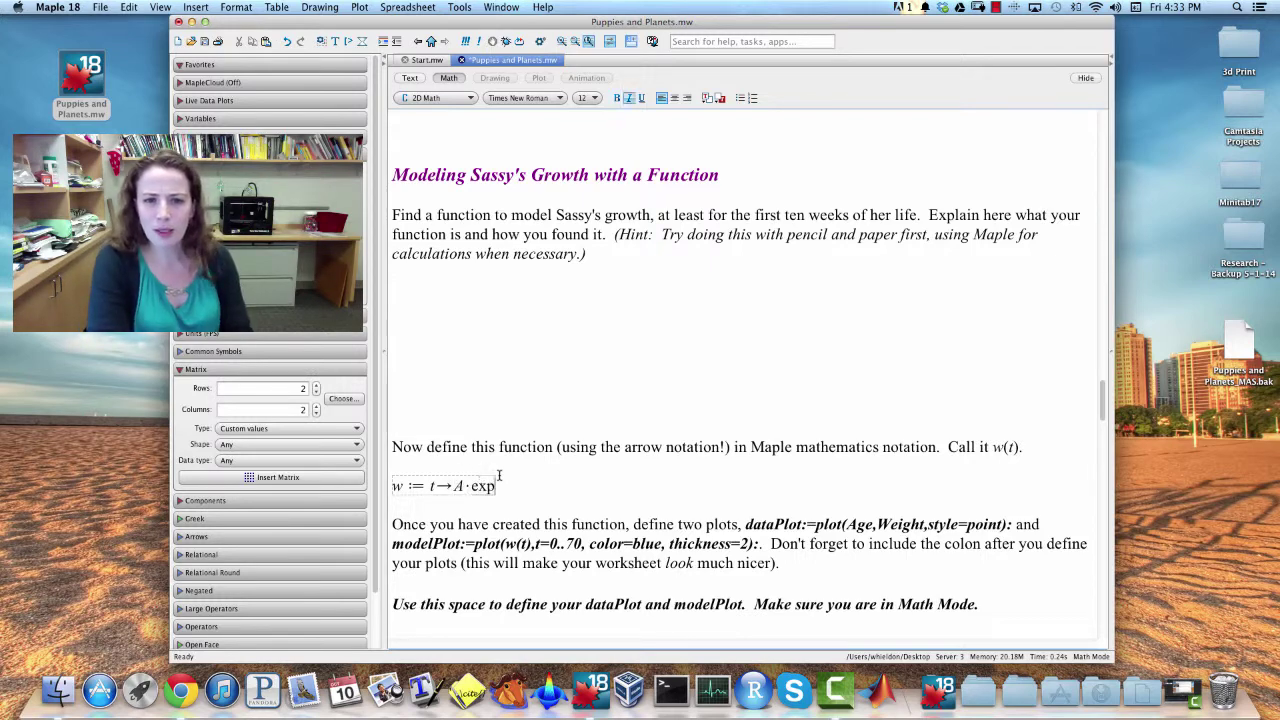
type("(k*t")
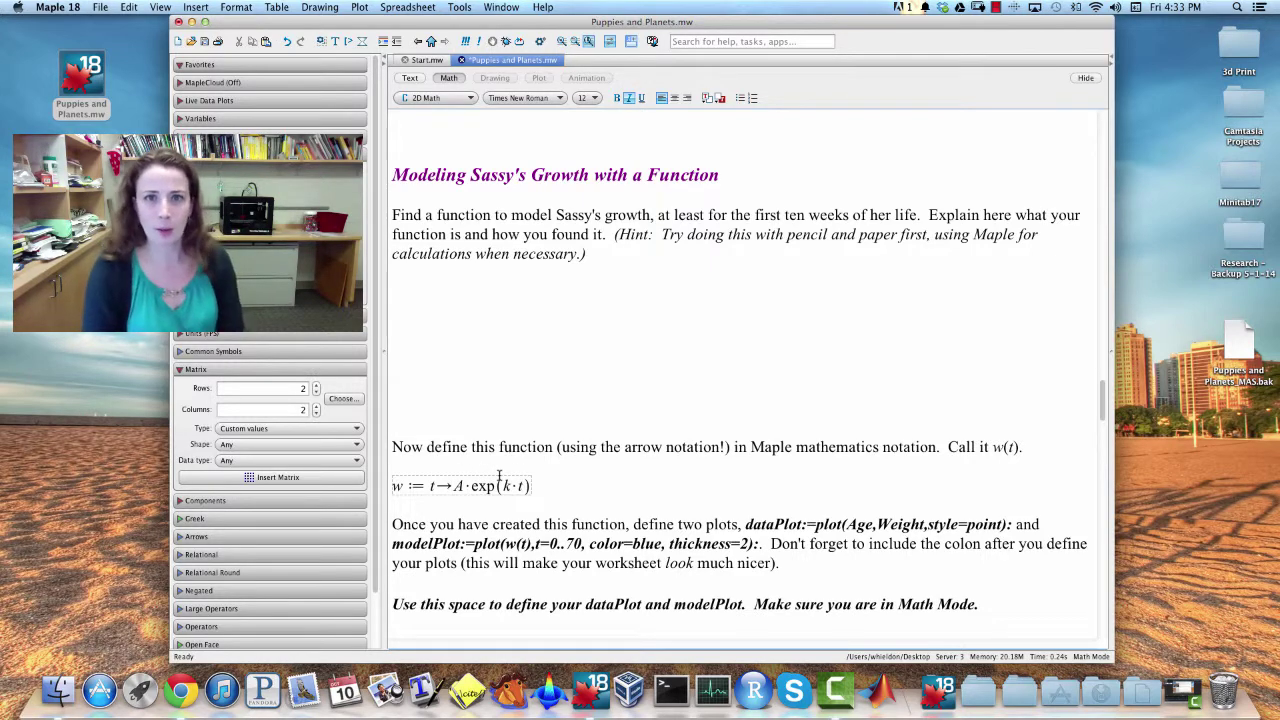
key("Right")
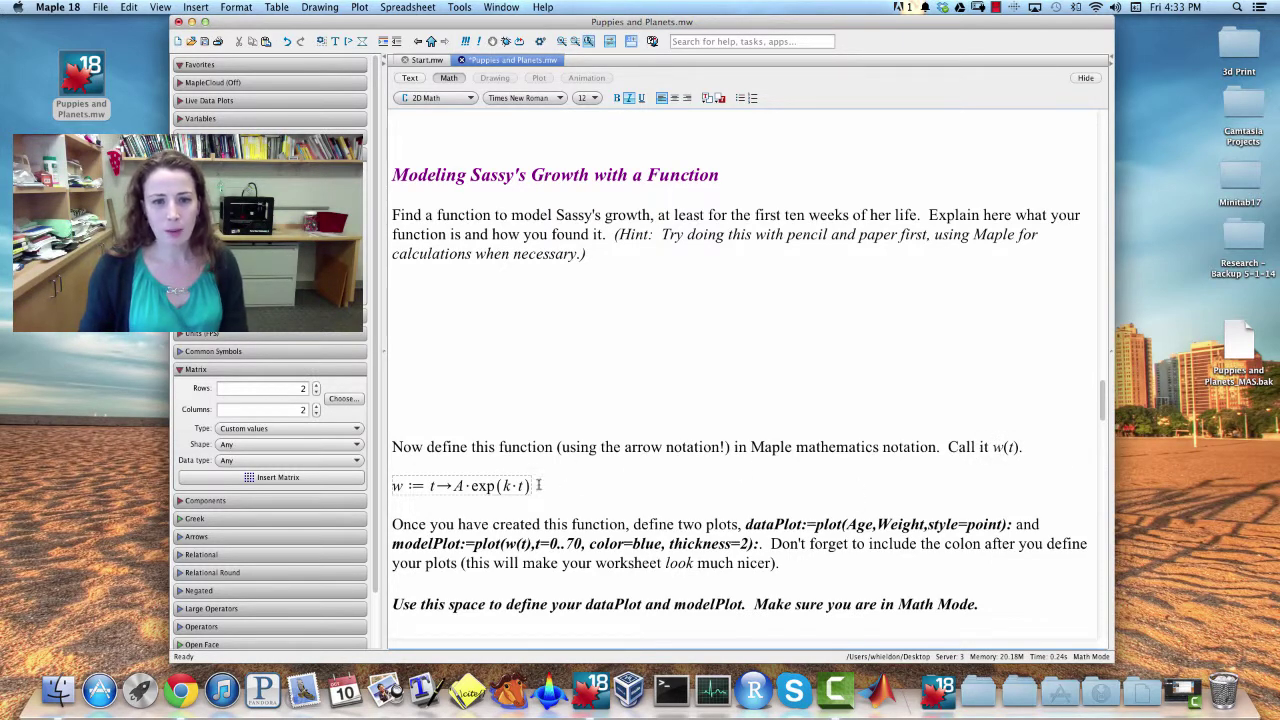
Step: Highlight the arrow notation, name w, variable t, coefficient A and exponential, then start a math line under the hint
left_click_drag(722, 447, 624, 447)
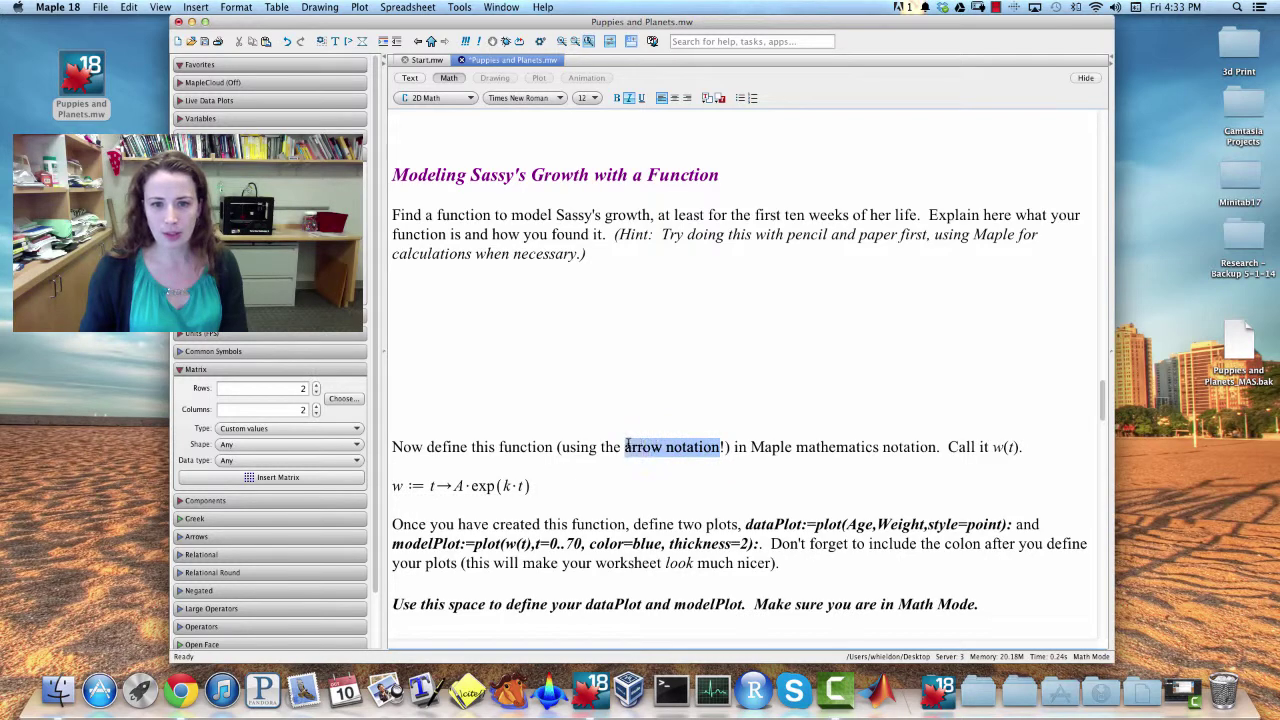
double_click(394, 487)
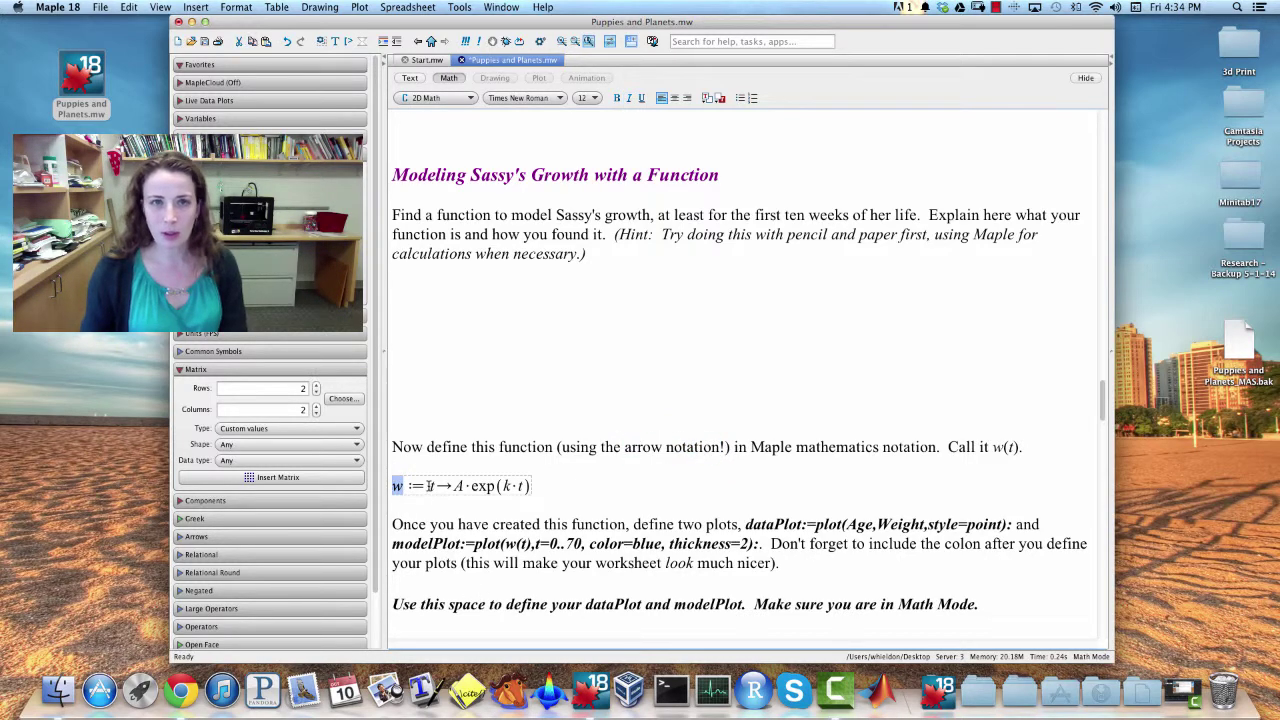
double_click(430, 486)
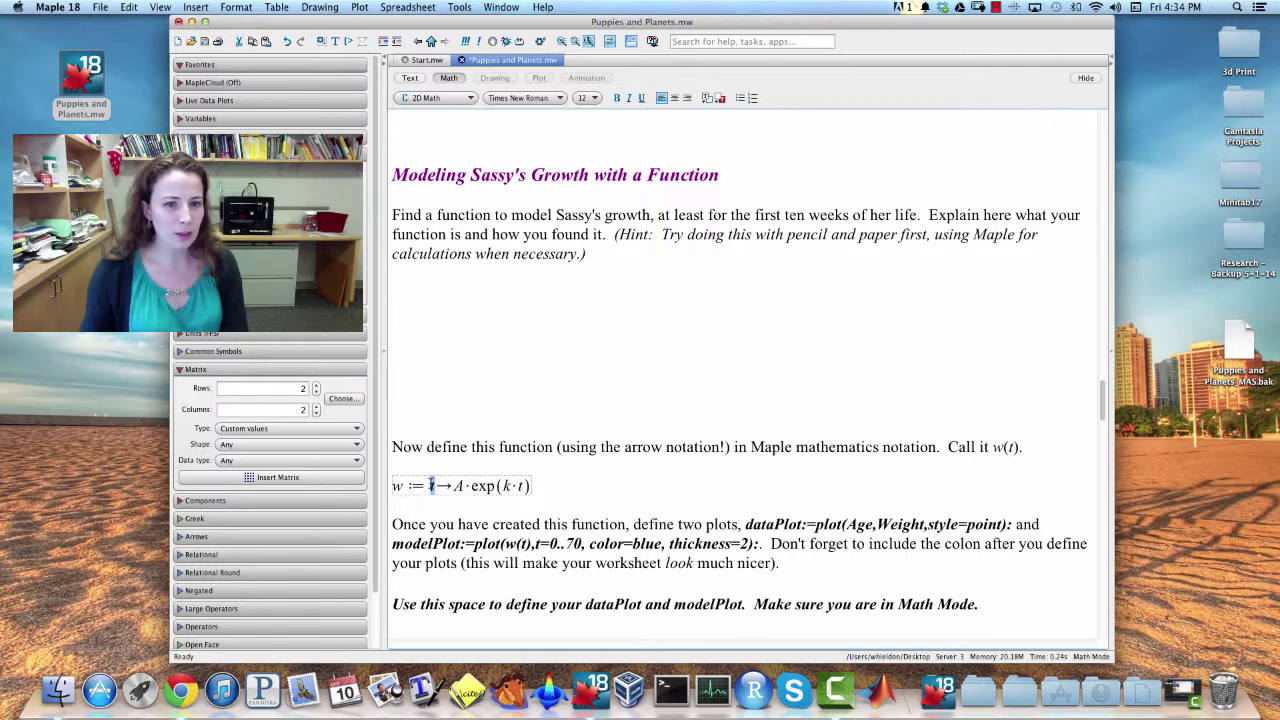
double_click(457, 486)
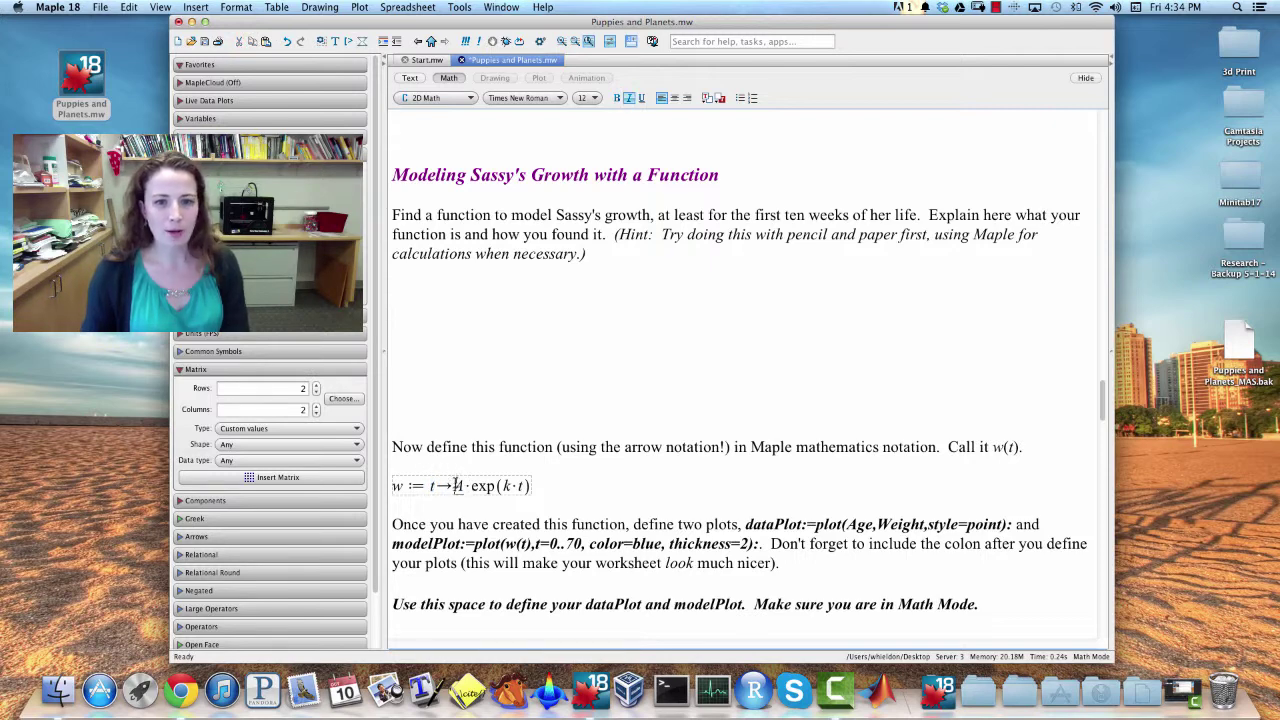
left_click_drag(457, 486, 530, 487)
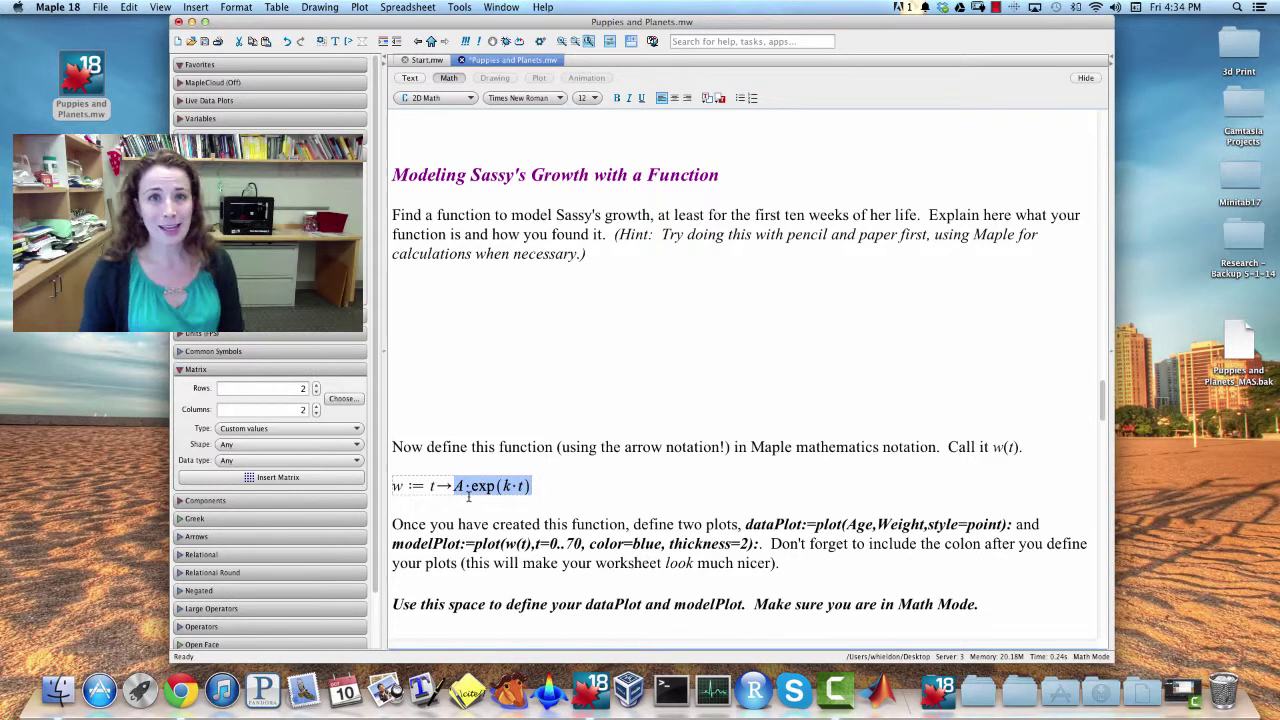
left_click(553, 486)
left_click(468, 299)
key("F5")
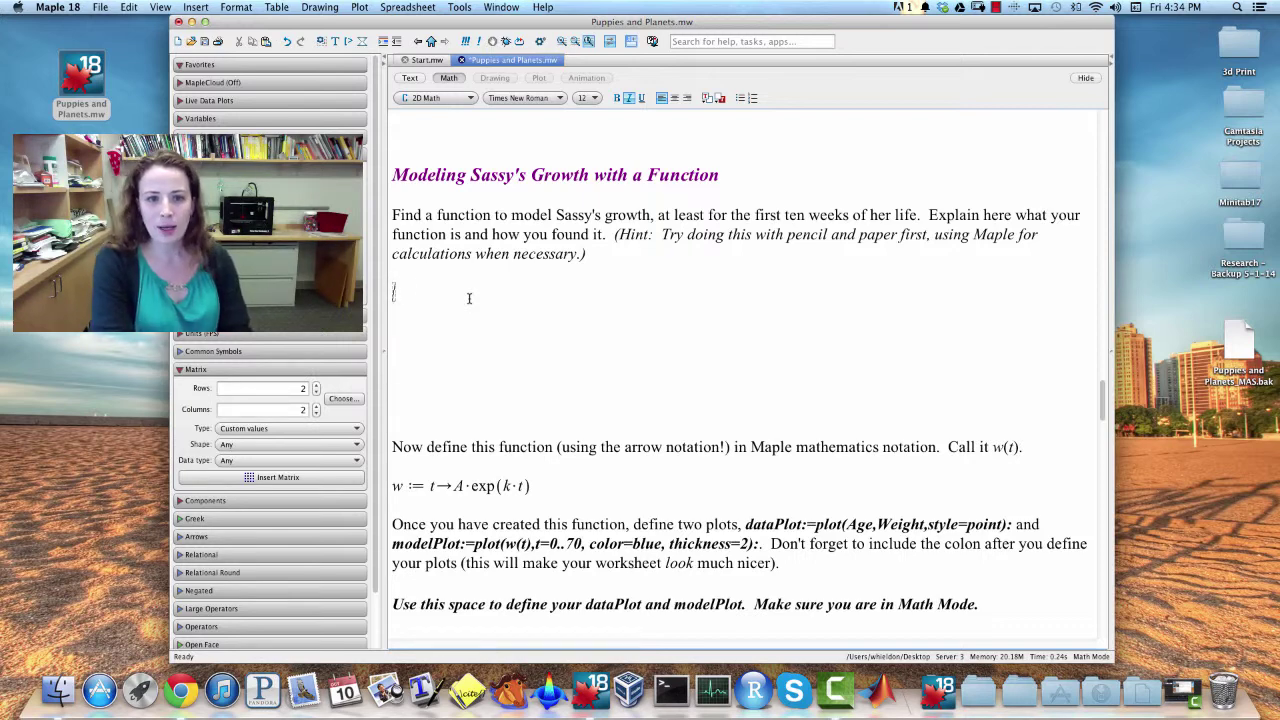
Step: Compute k := (ln(Weight[8]) − ln(Weight[1]))/(Age[8] − Age[1]), giving 0.02522548547
type("k := ")
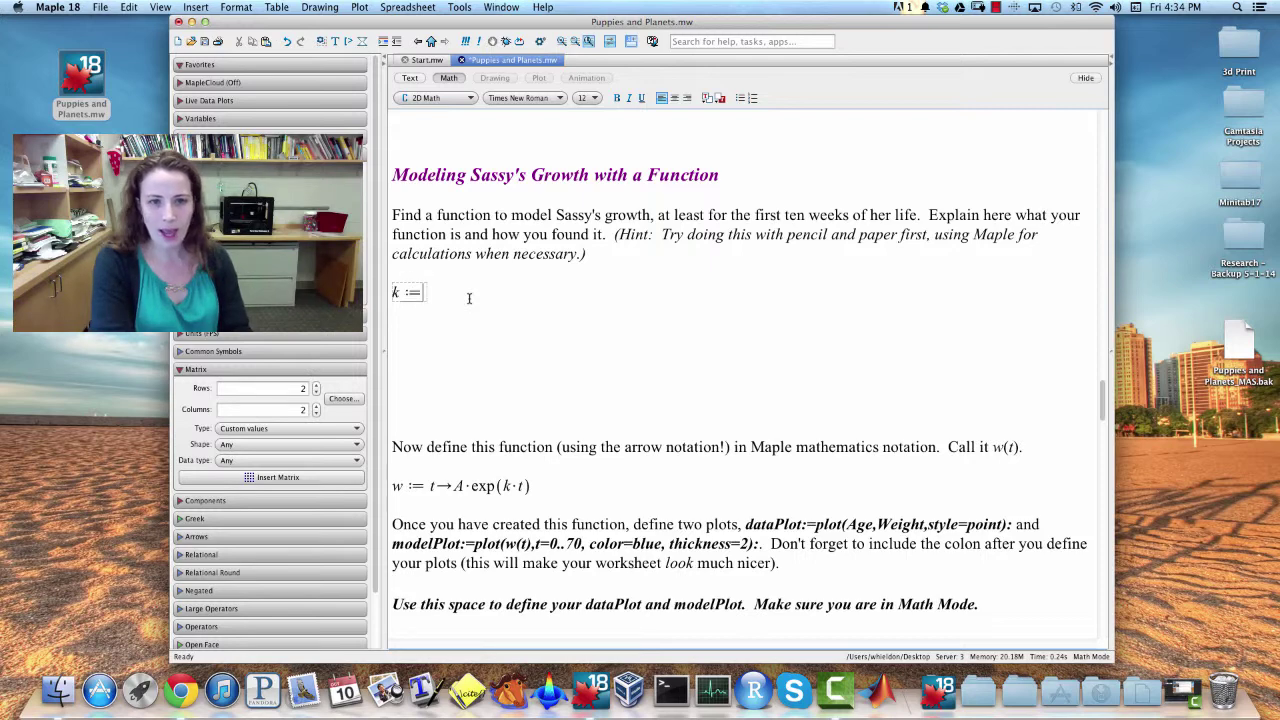
type("ln(")
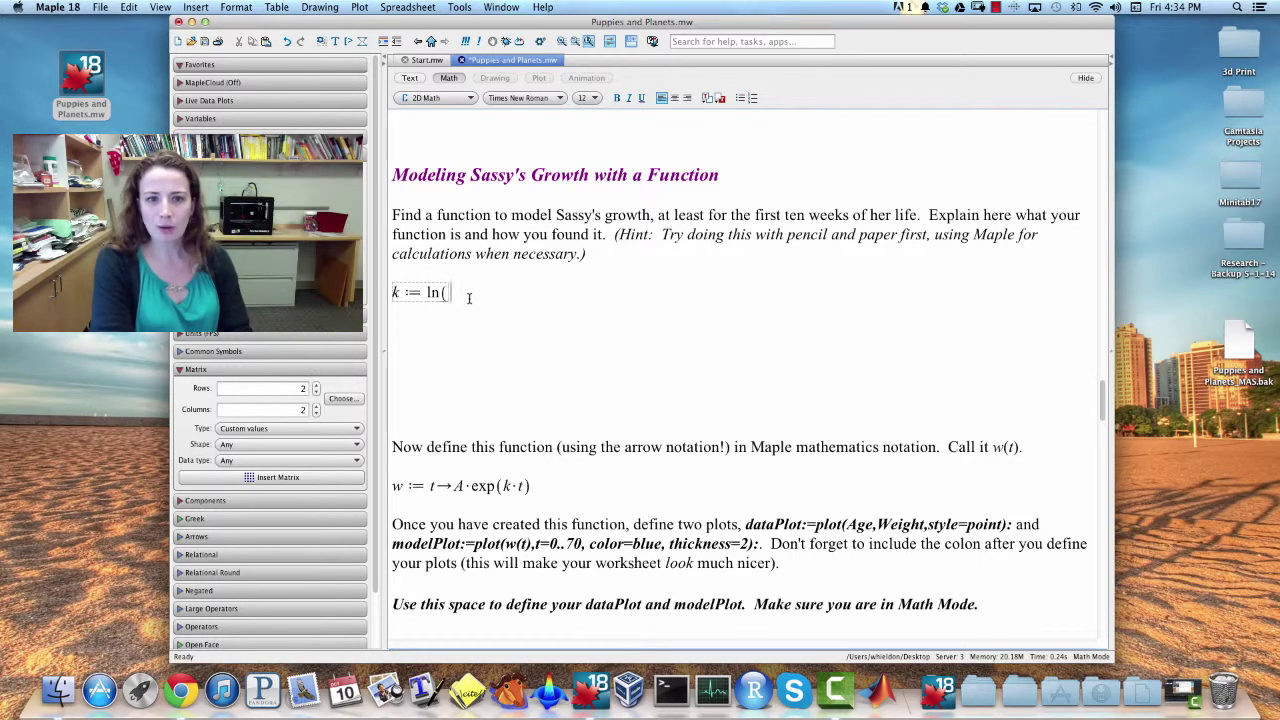
type("Weight[")
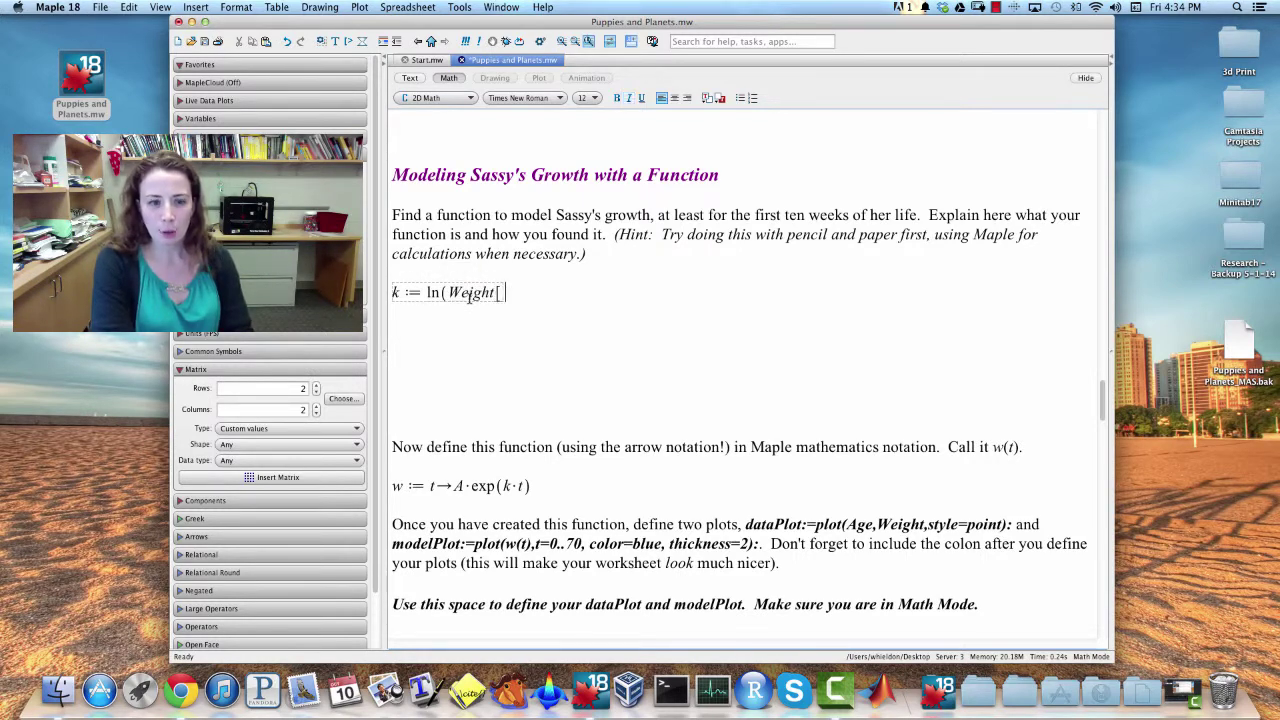
type("8]) - ln")
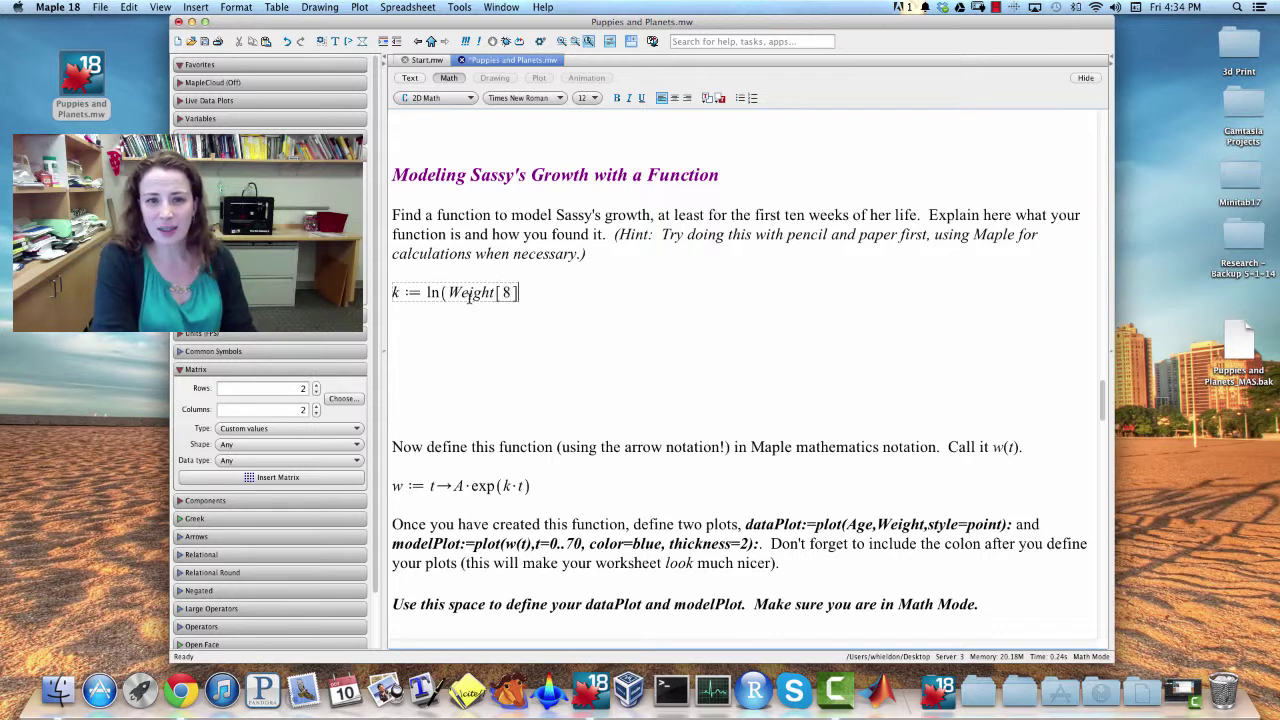
type("(Weight[1])")
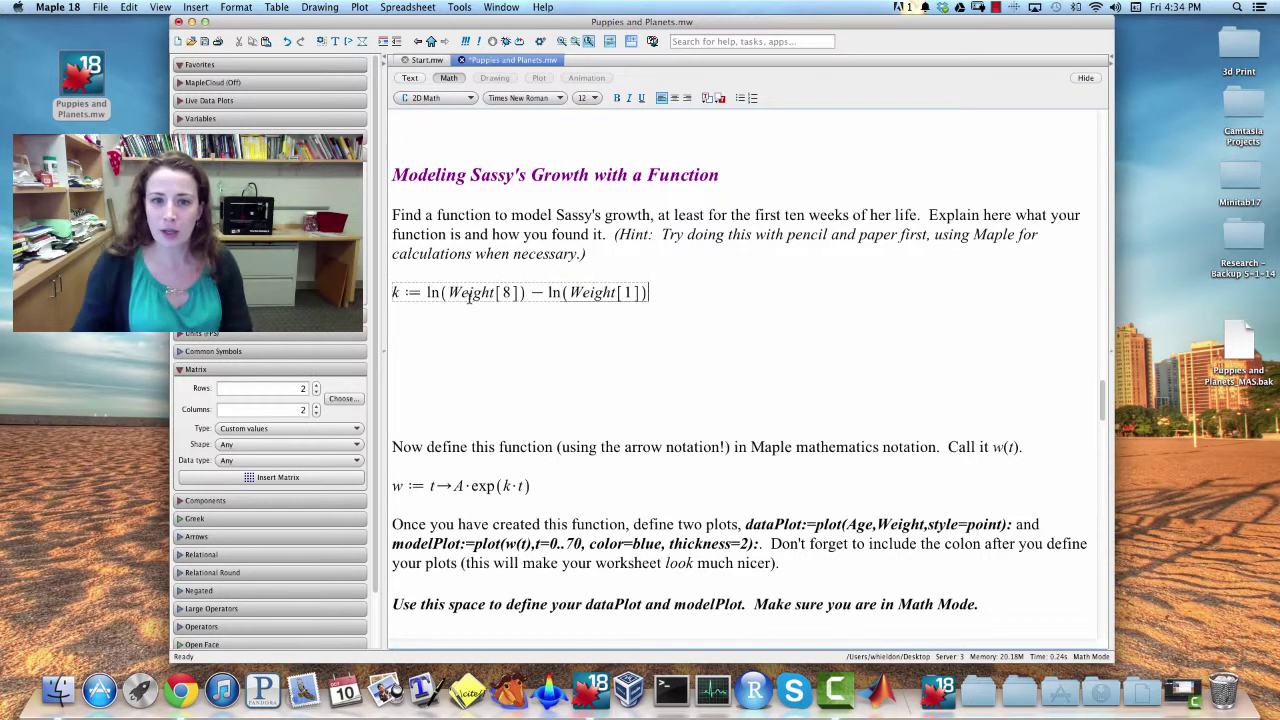
left_click(429, 291, "shift")
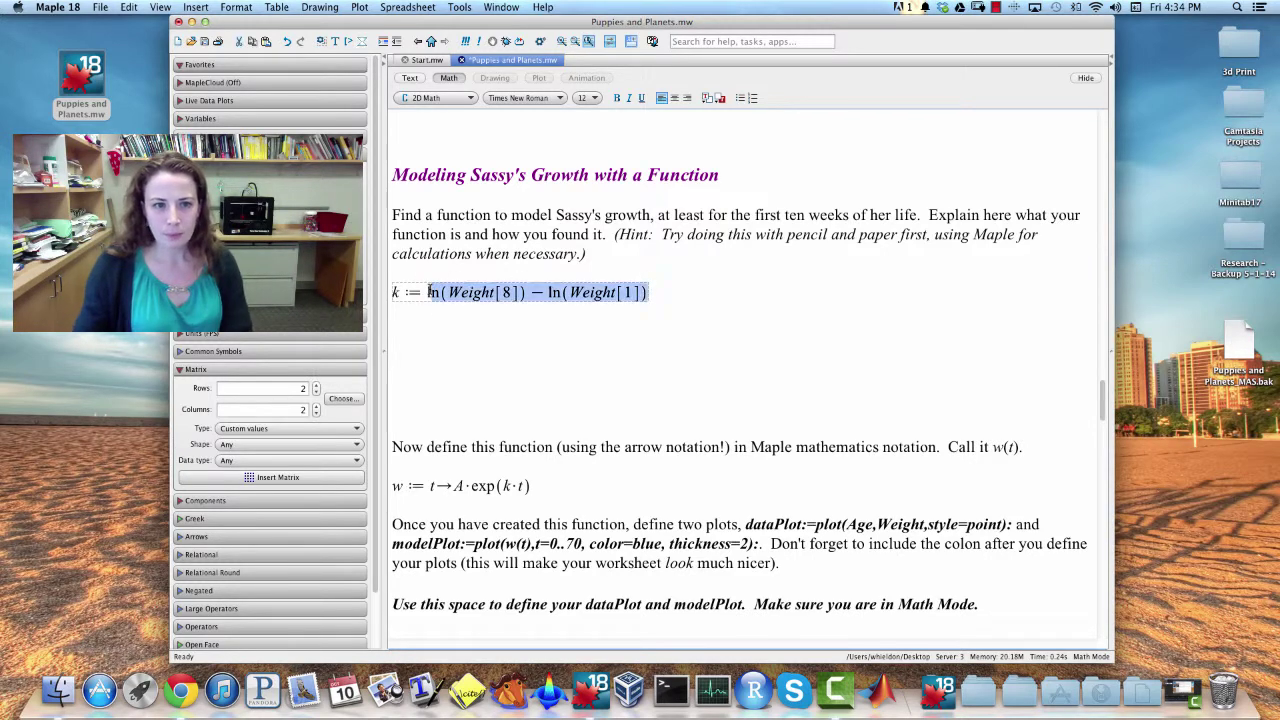
key("slash")
type("Age")
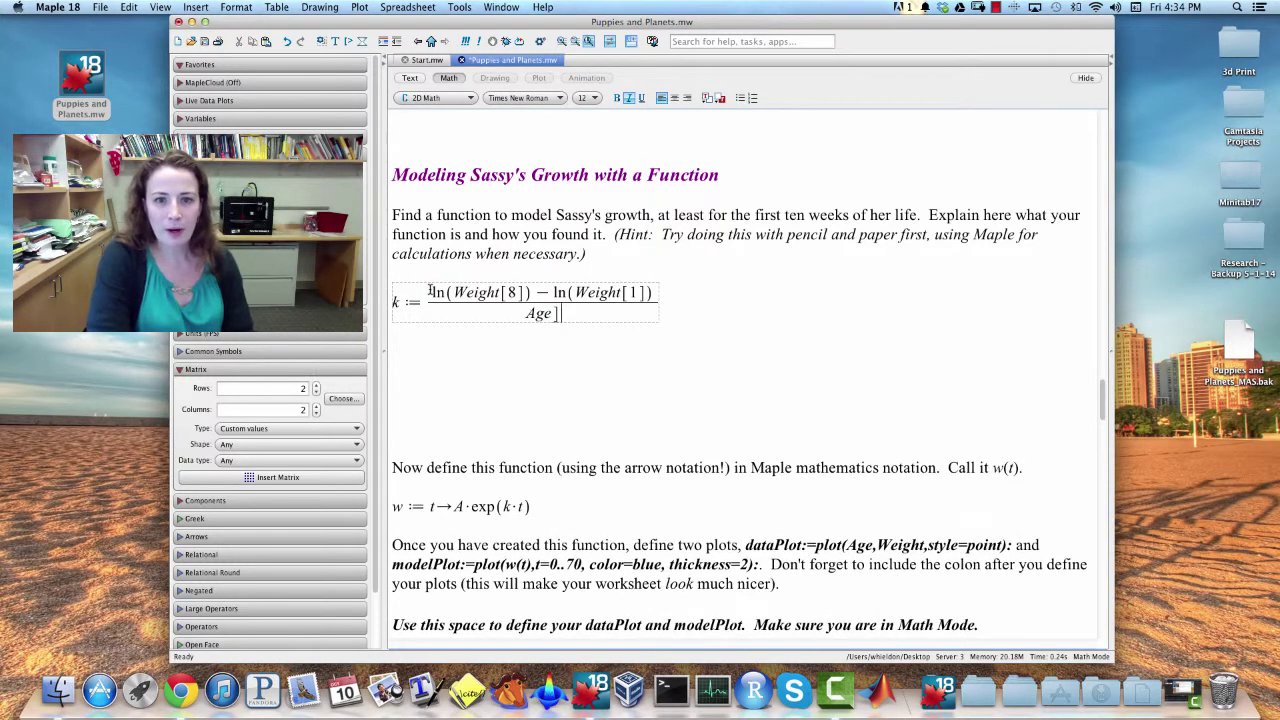
type("[8] - Age[1]")
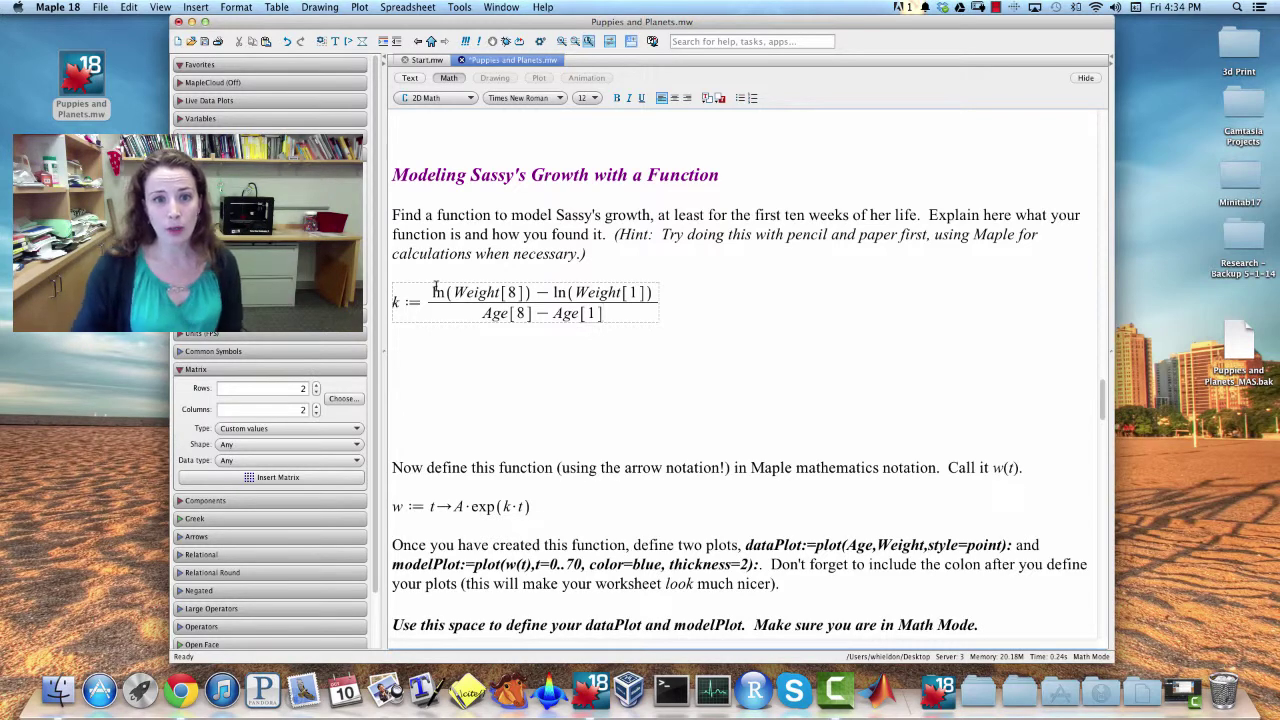
double_click(512, 292)
double_click(633, 292)
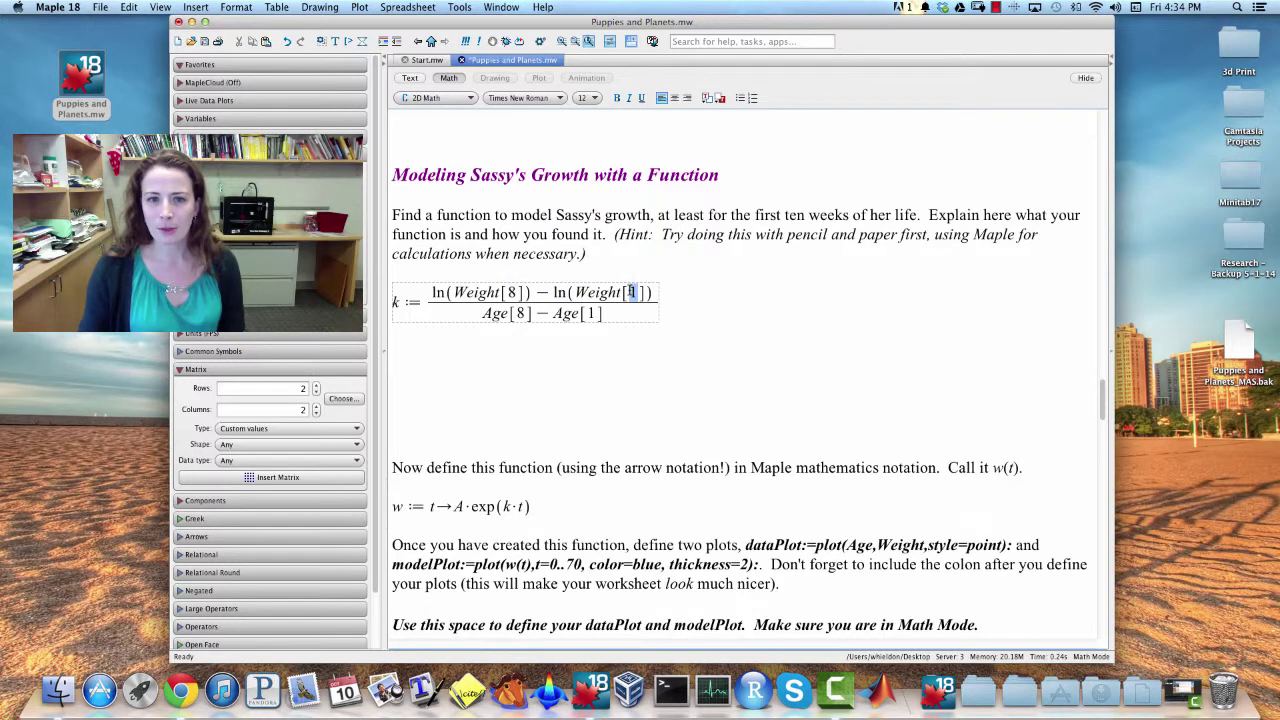
left_click(668, 299)
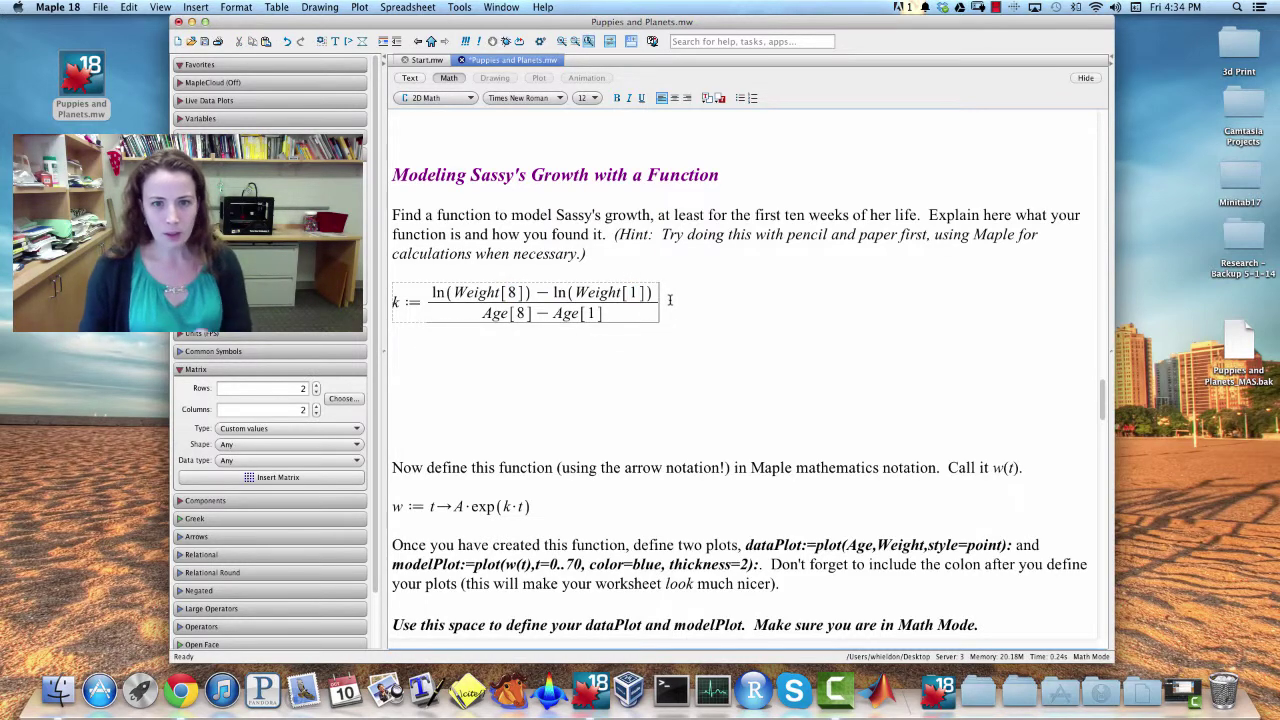
key("Return")
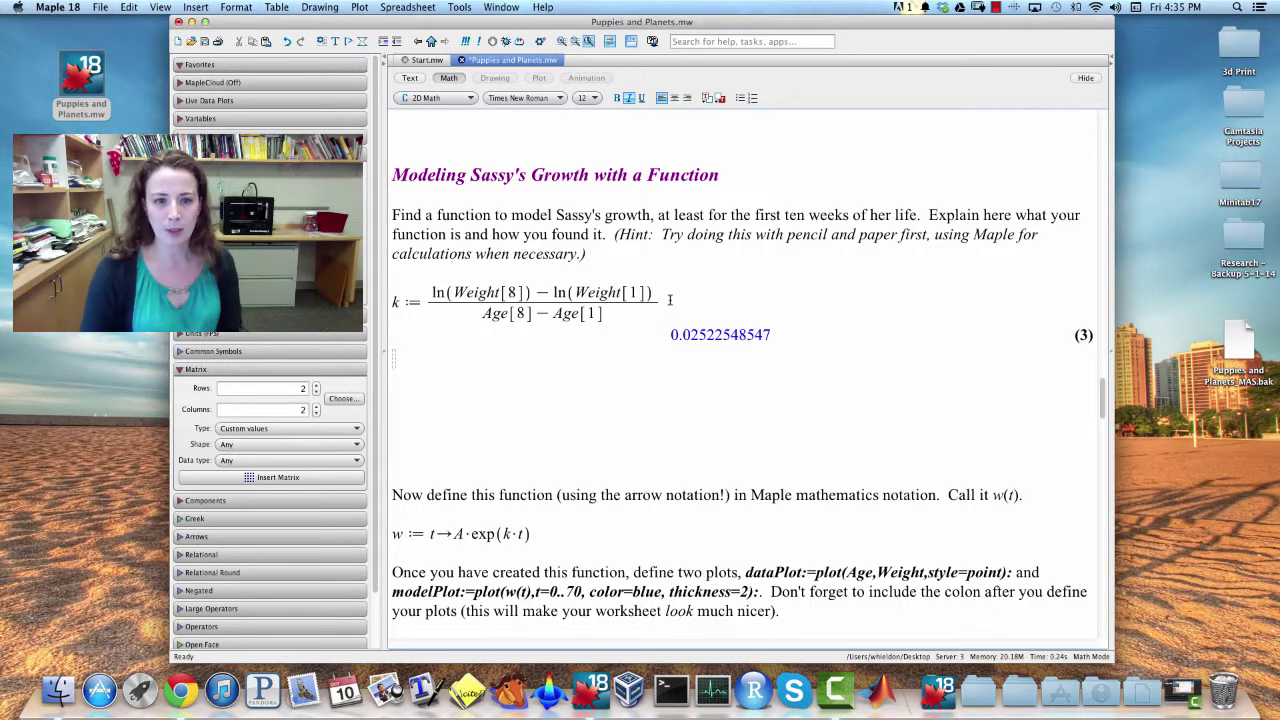
Step: Enter A := Weight[1]/exp(k·Age[1]) and evaluate it to 3.250000000
type("A:=")
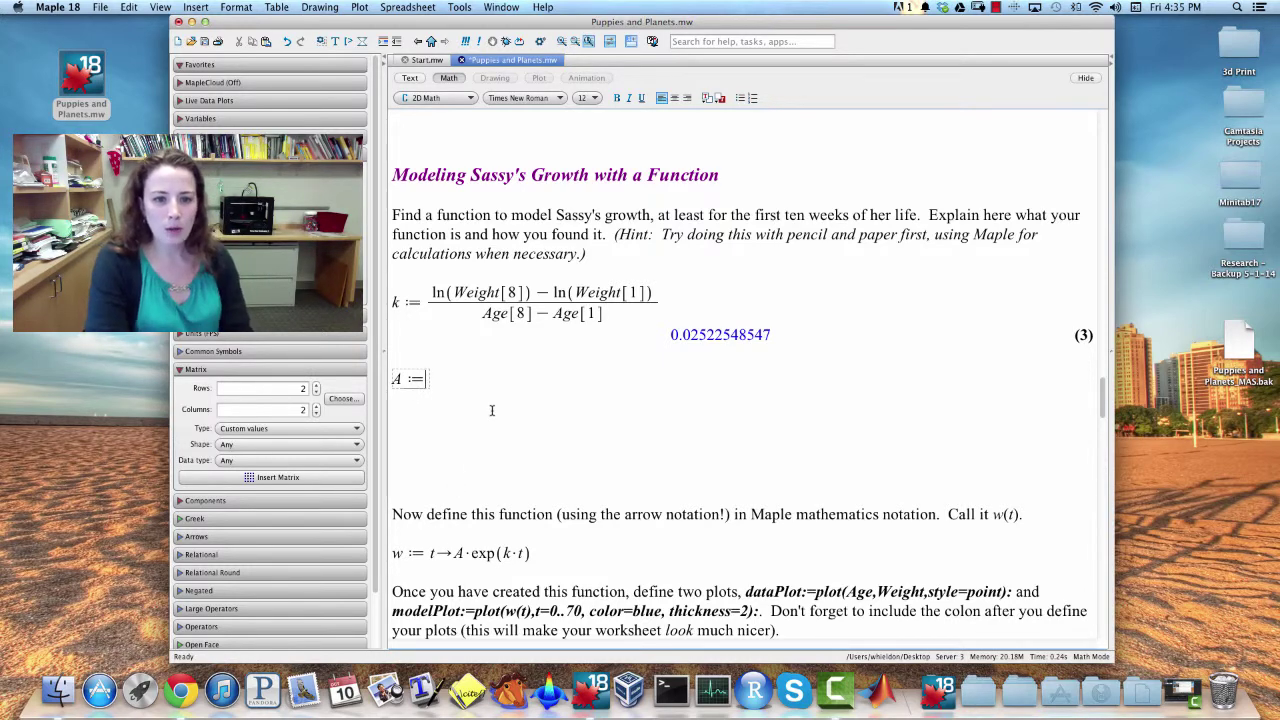
type("Weight[1]")
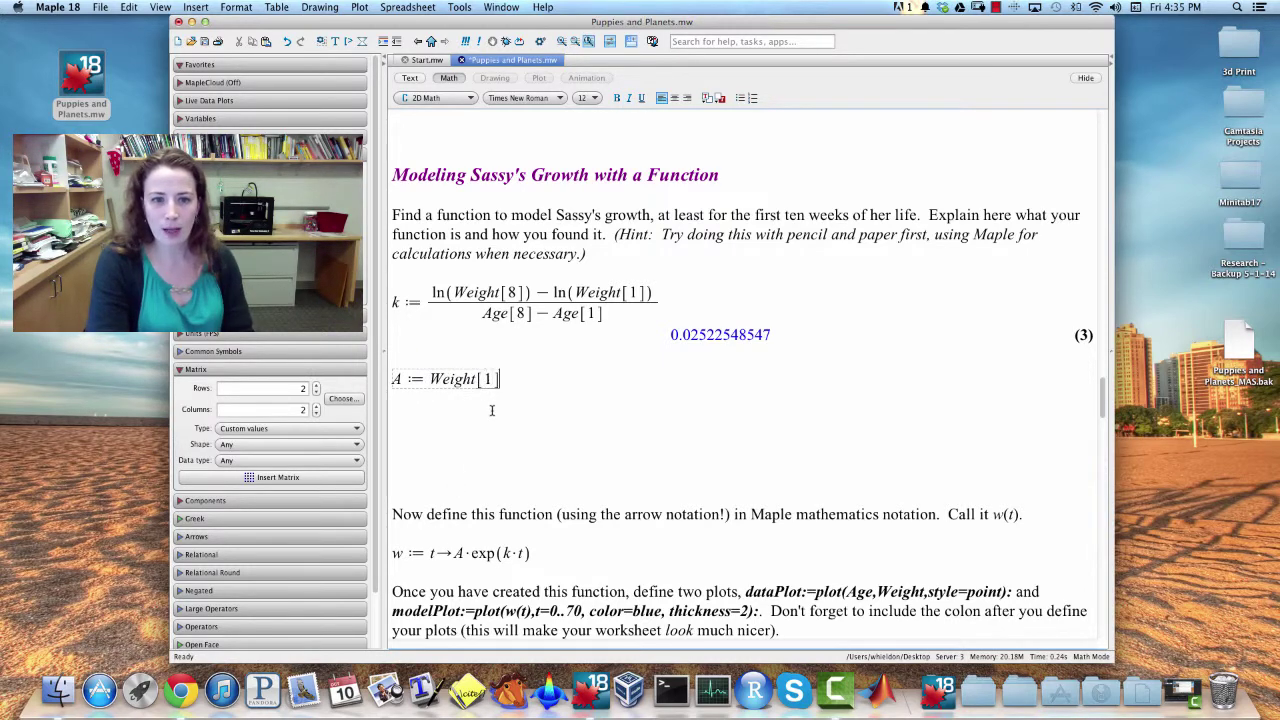
type("/")
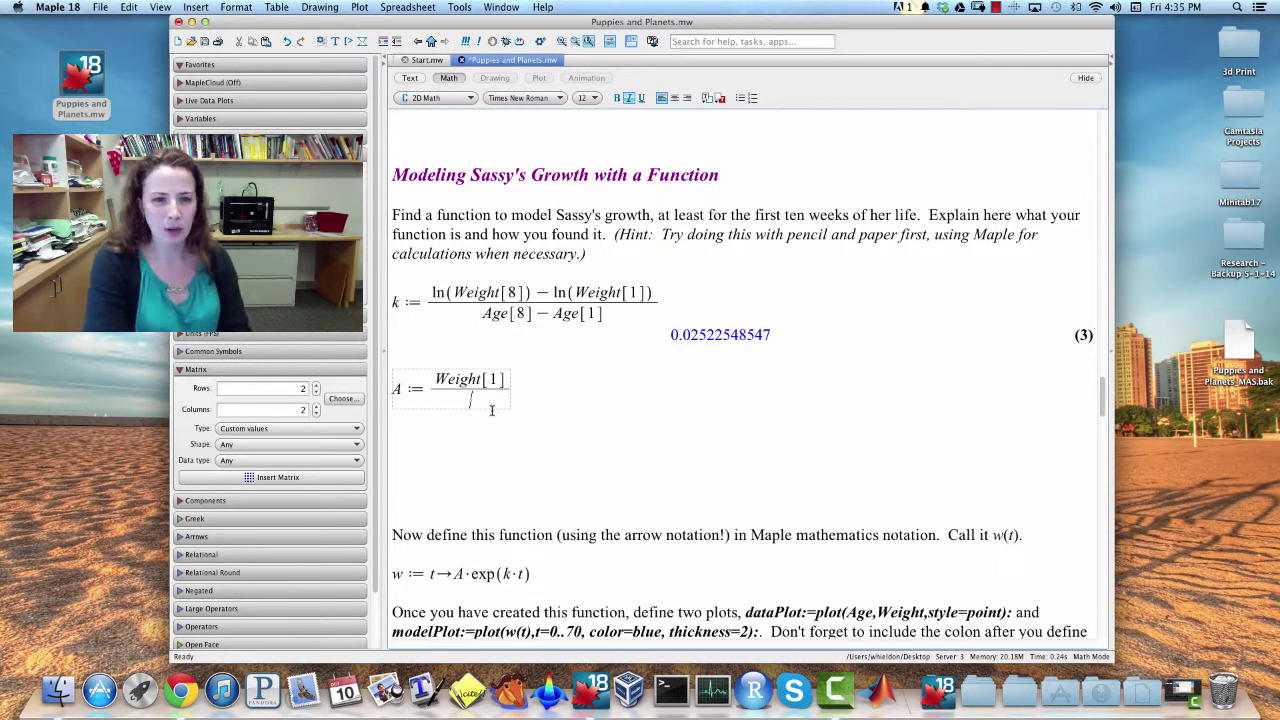
type("Age[1]")
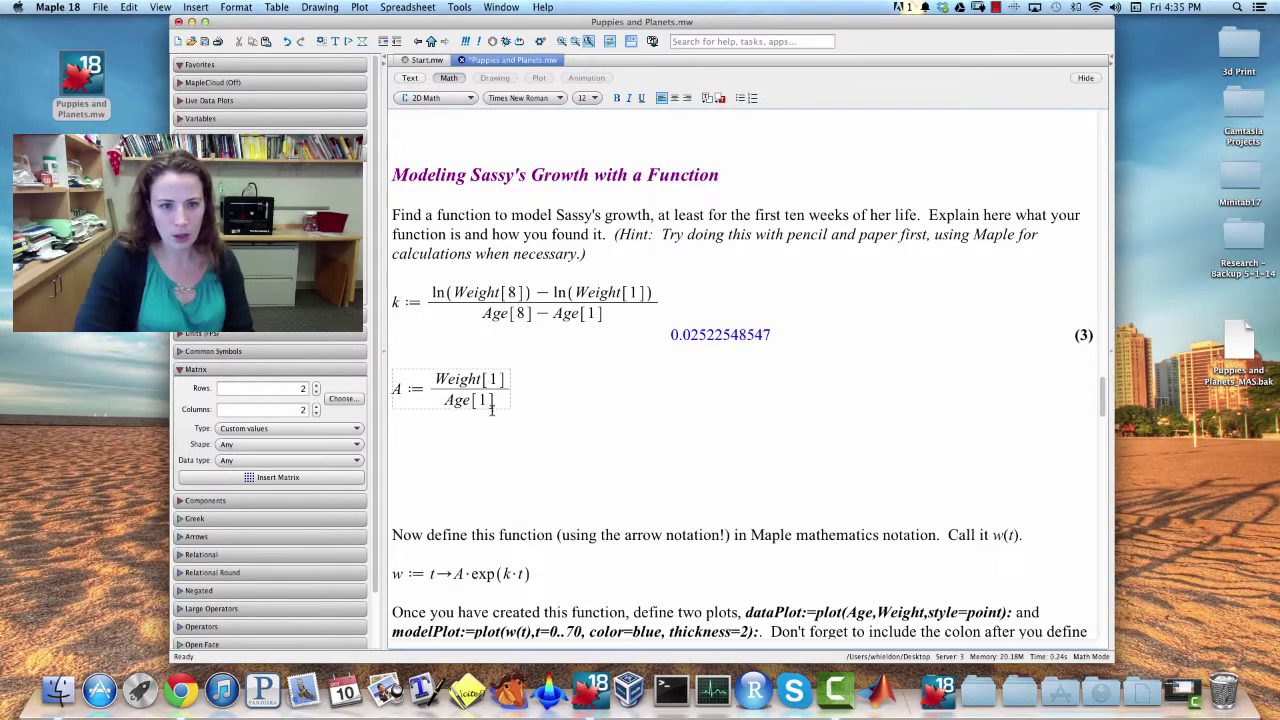
key("Left")
key("Left")
key("Left")
key("Left")
key("Left")
key("Left")
key("Left")
key("Left")
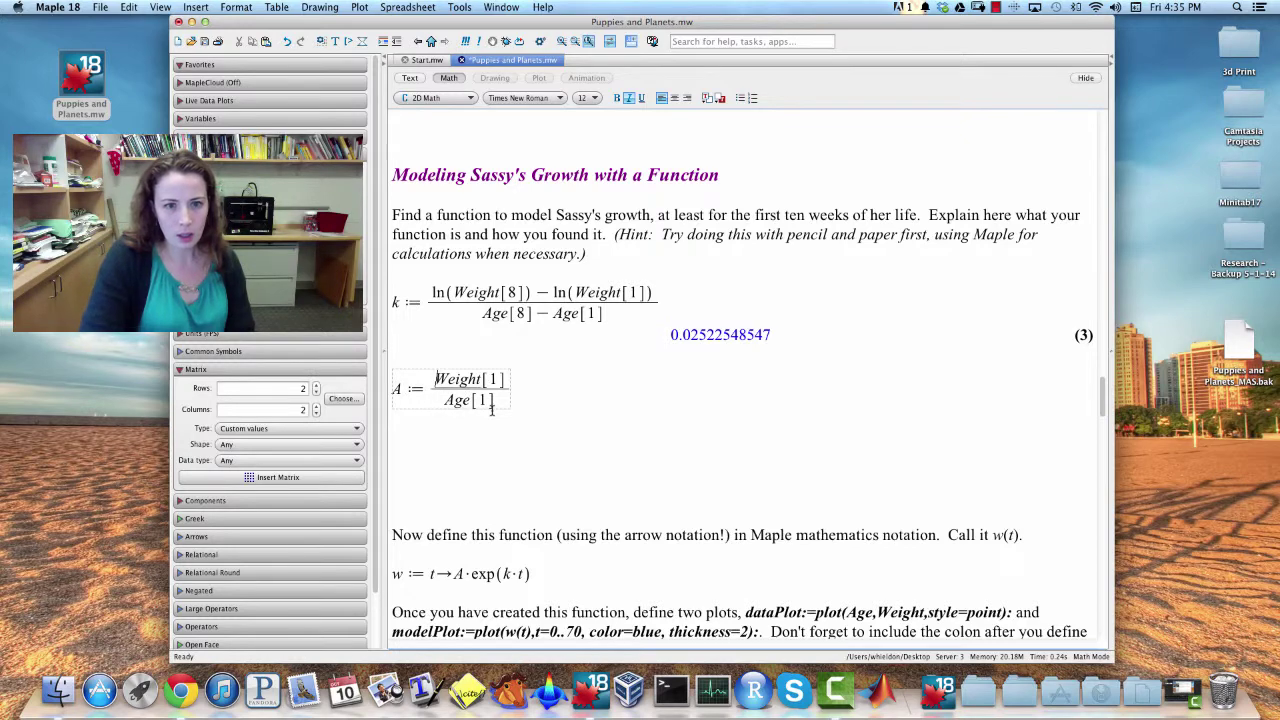
key("Down")
type("exp(k")
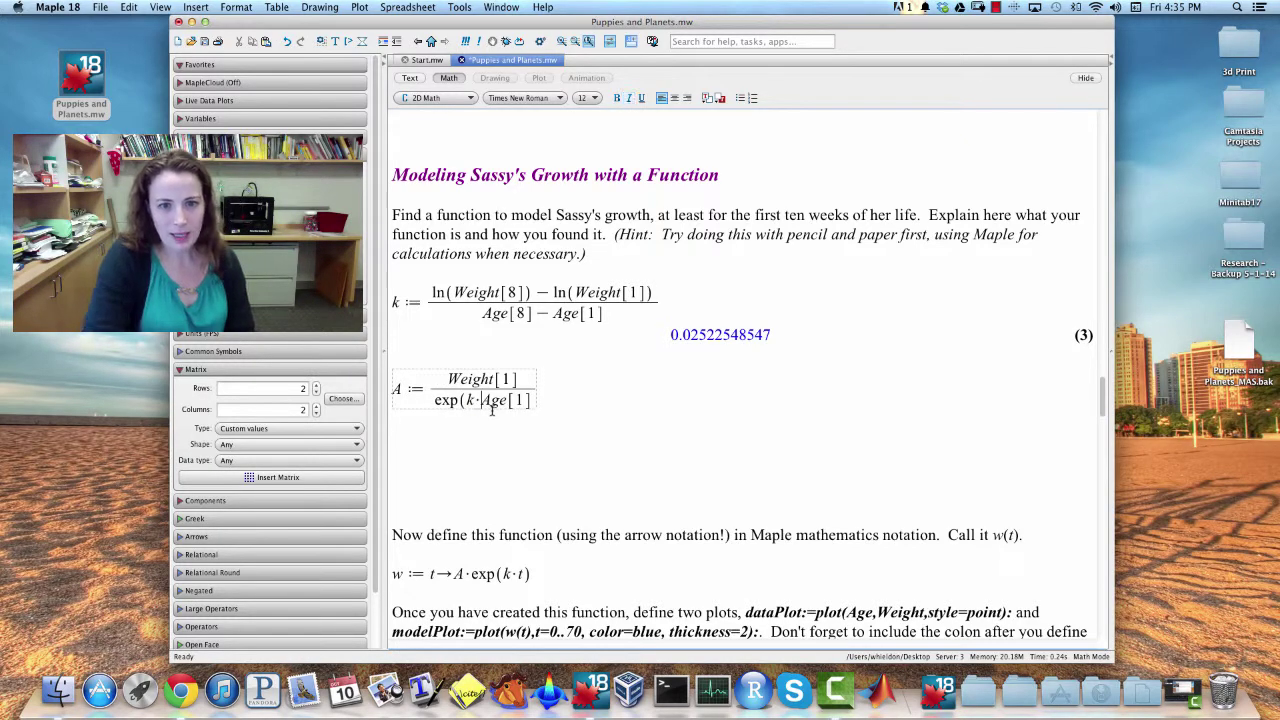
key("Right")
key("Right")
key("Right")
key("Right")
key("Right")
key("Right")
type(")")
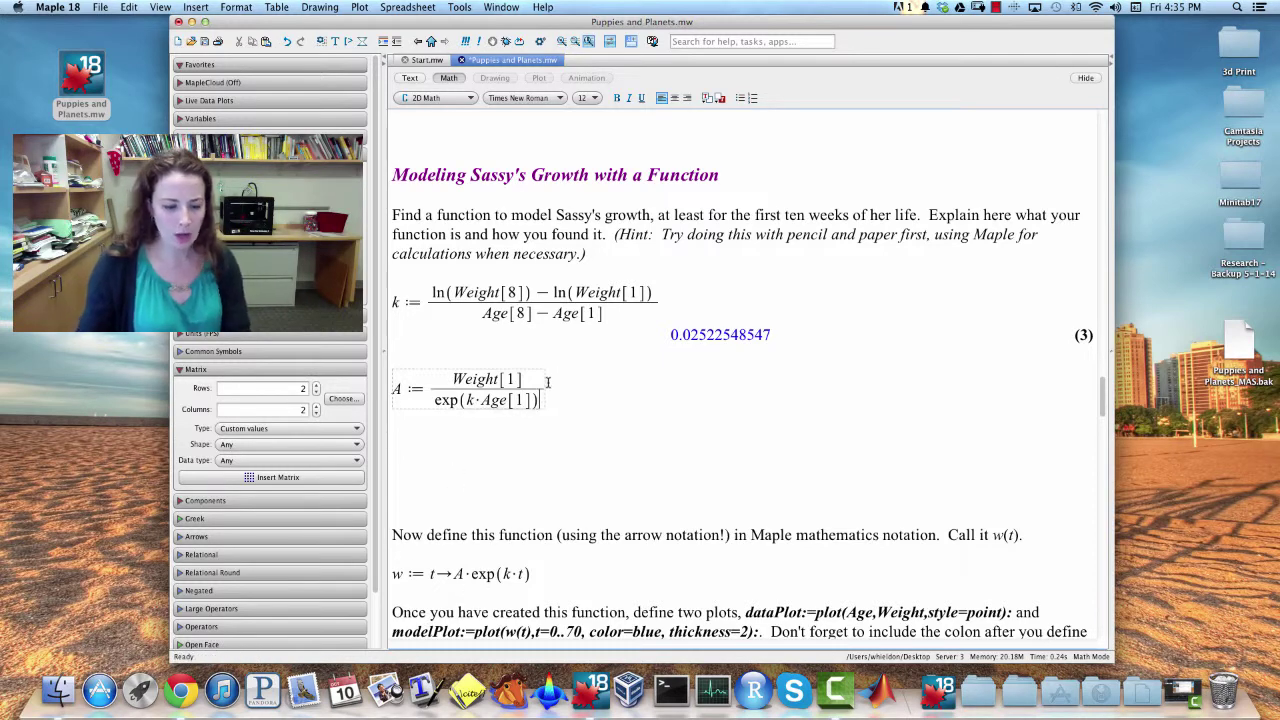
key("Return")
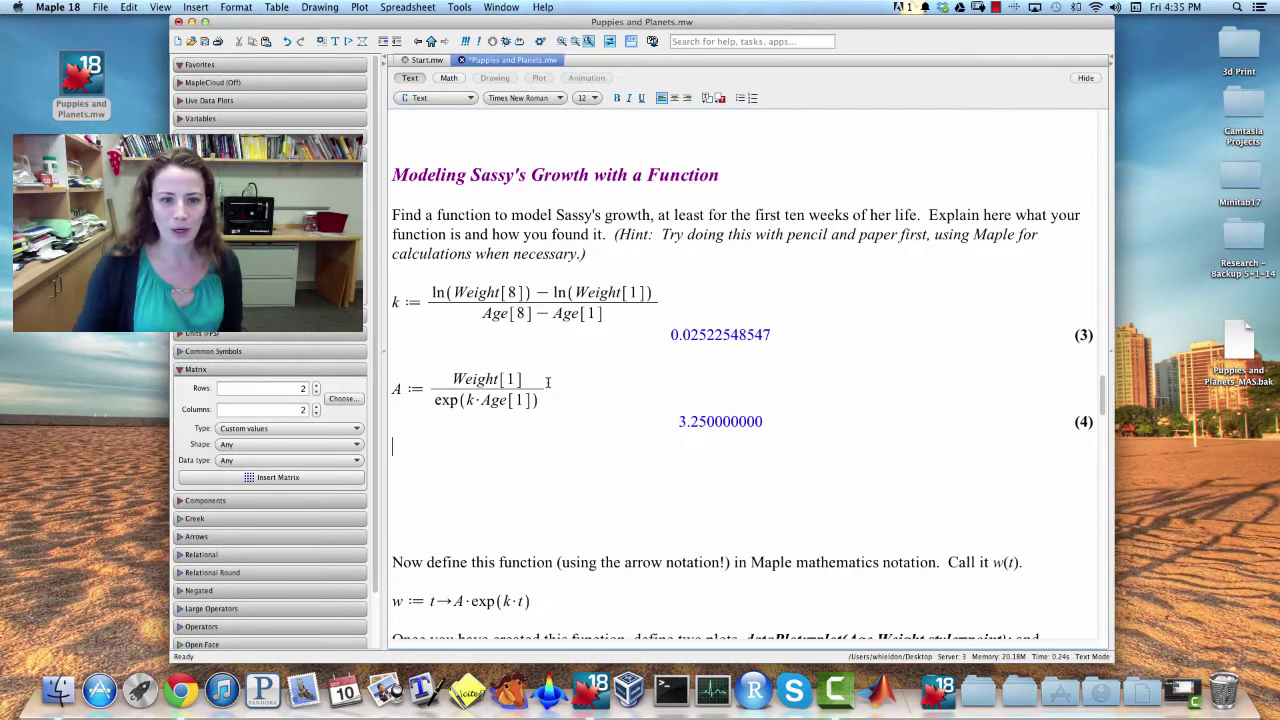
scroll(563, 460, "down", 1)
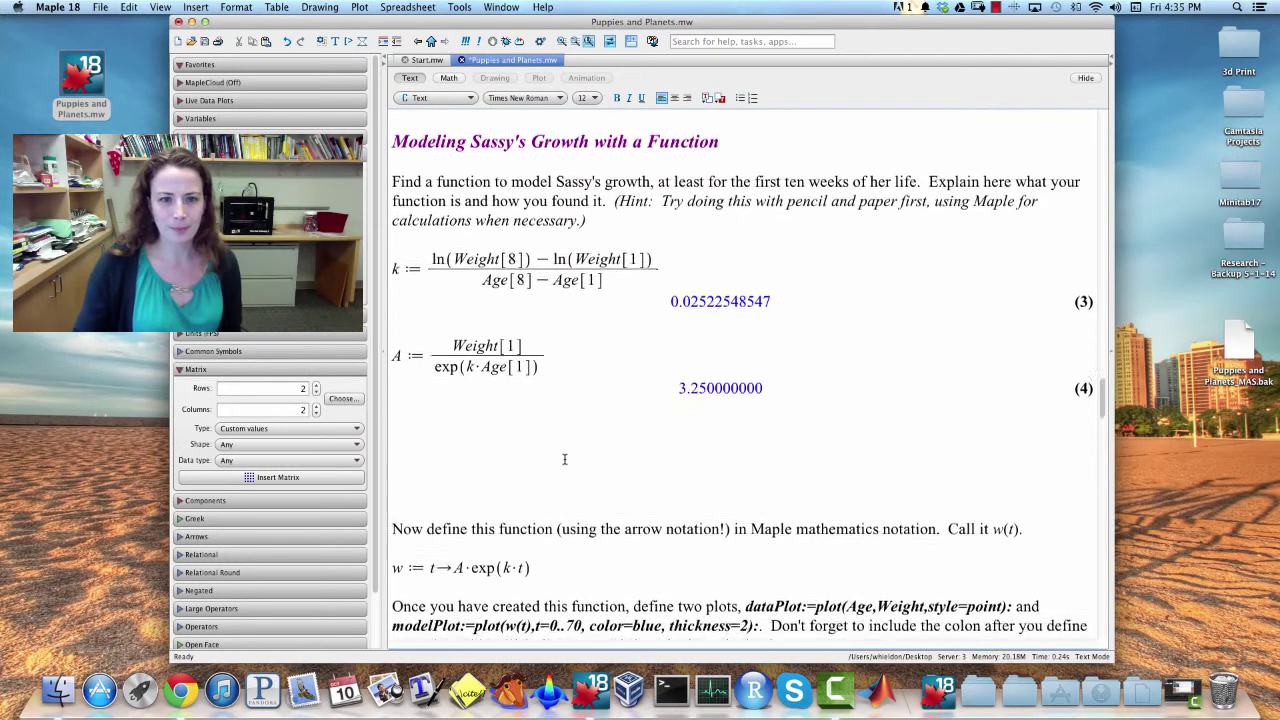
Step: Execute the w := t→A·exp(k·t) definition, producing output (5)
left_click(470, 550)
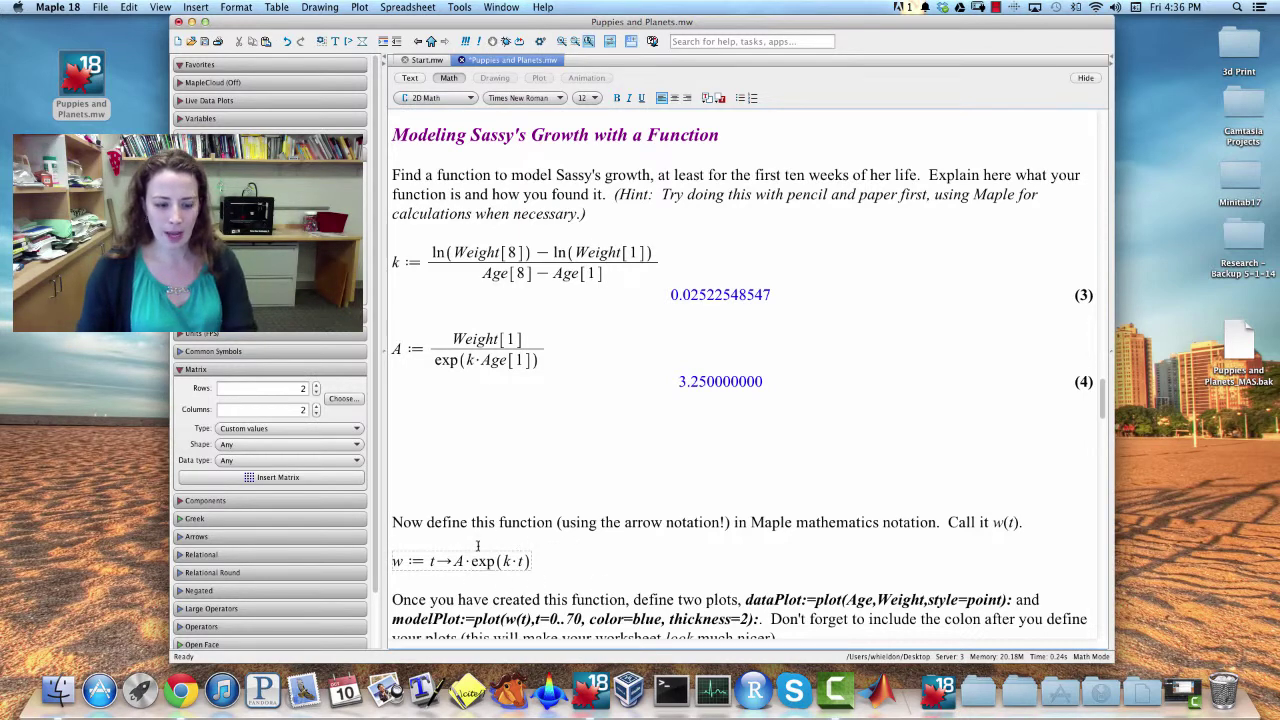
key("Return")
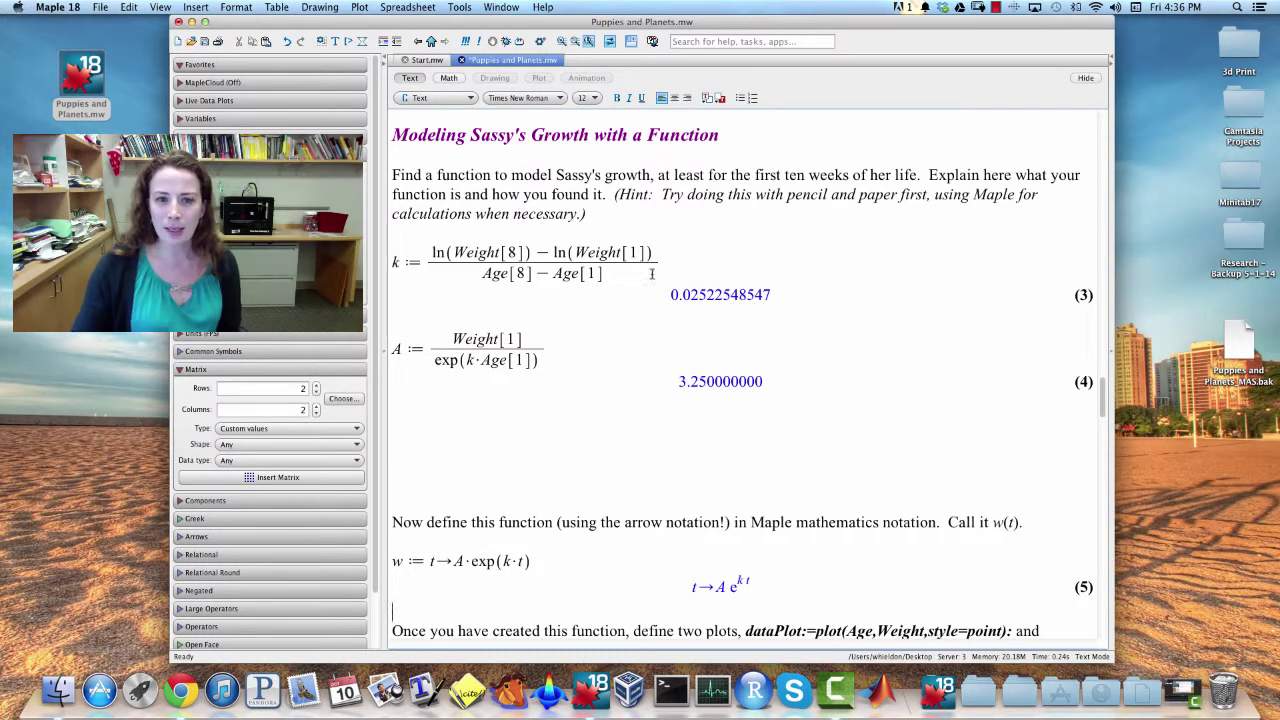
Step: Define dataPlot (style = point) and modelPlot (w(t), t = 0..70, blue, thickness 2), then display both
scroll(592, 296, "down", 5)
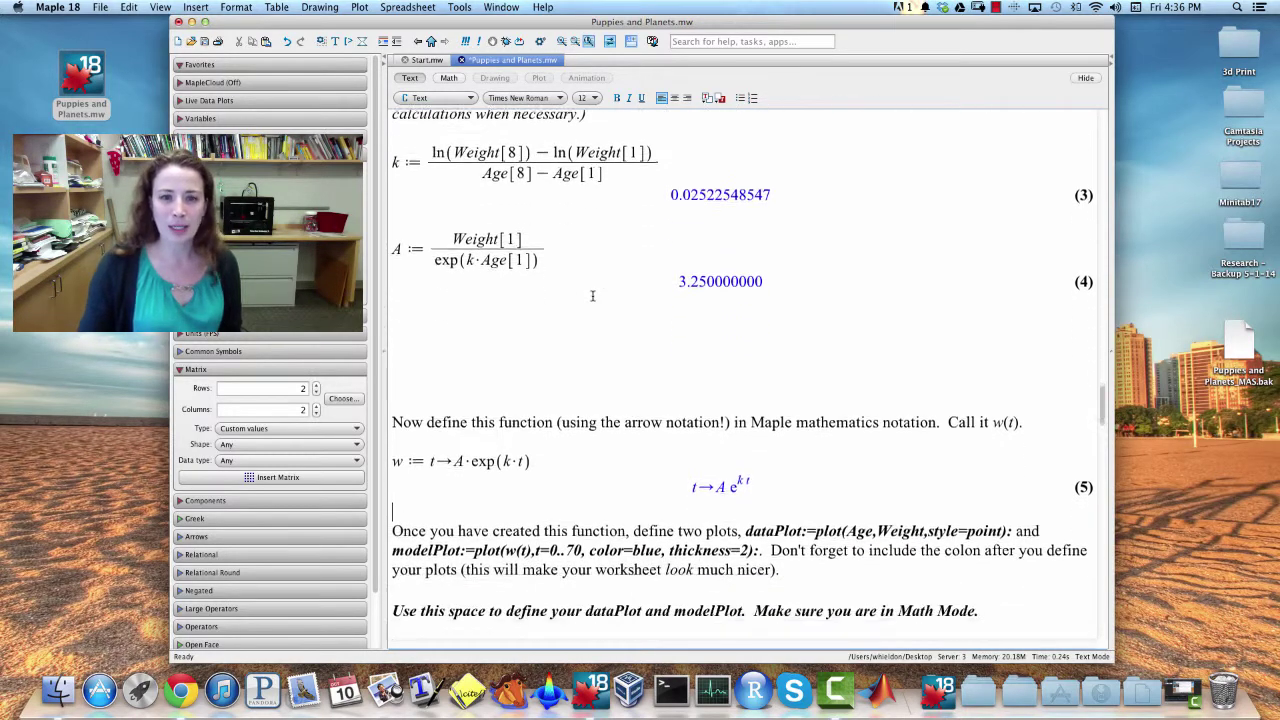
scroll(600, 310, "down", 5)
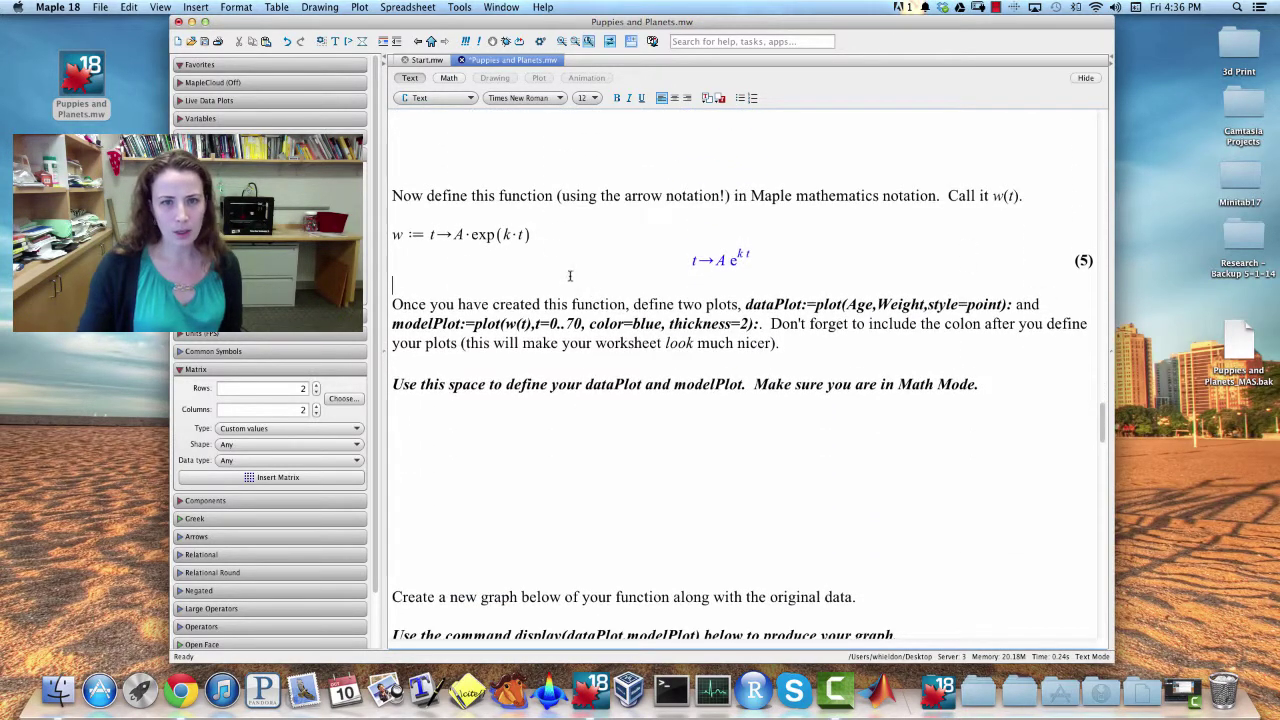
left_click(521, 343)
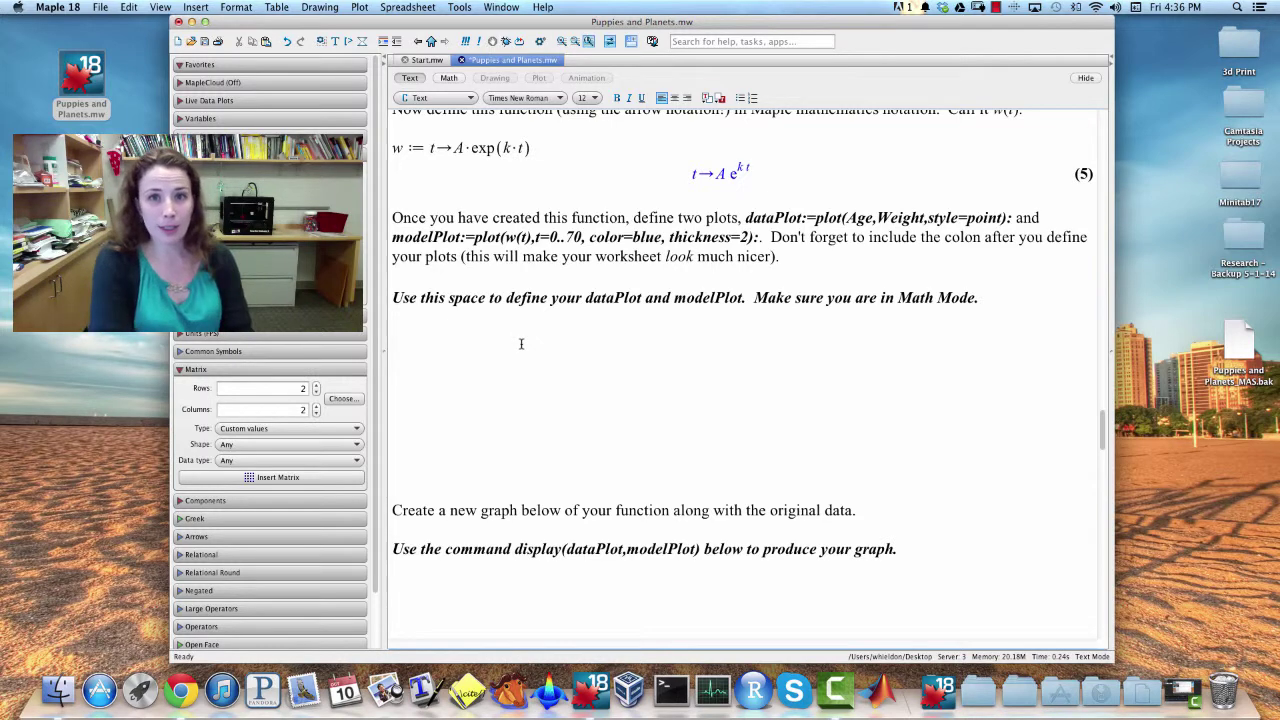
key("F5")
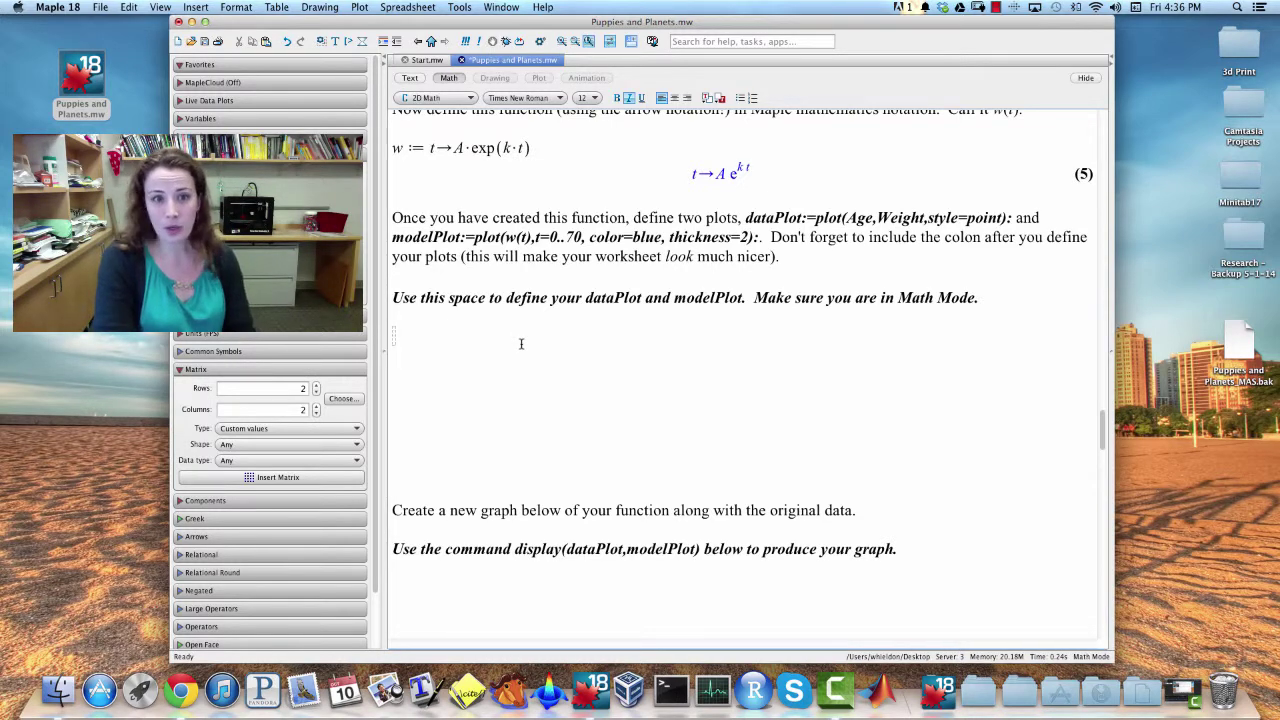
type("dataP")
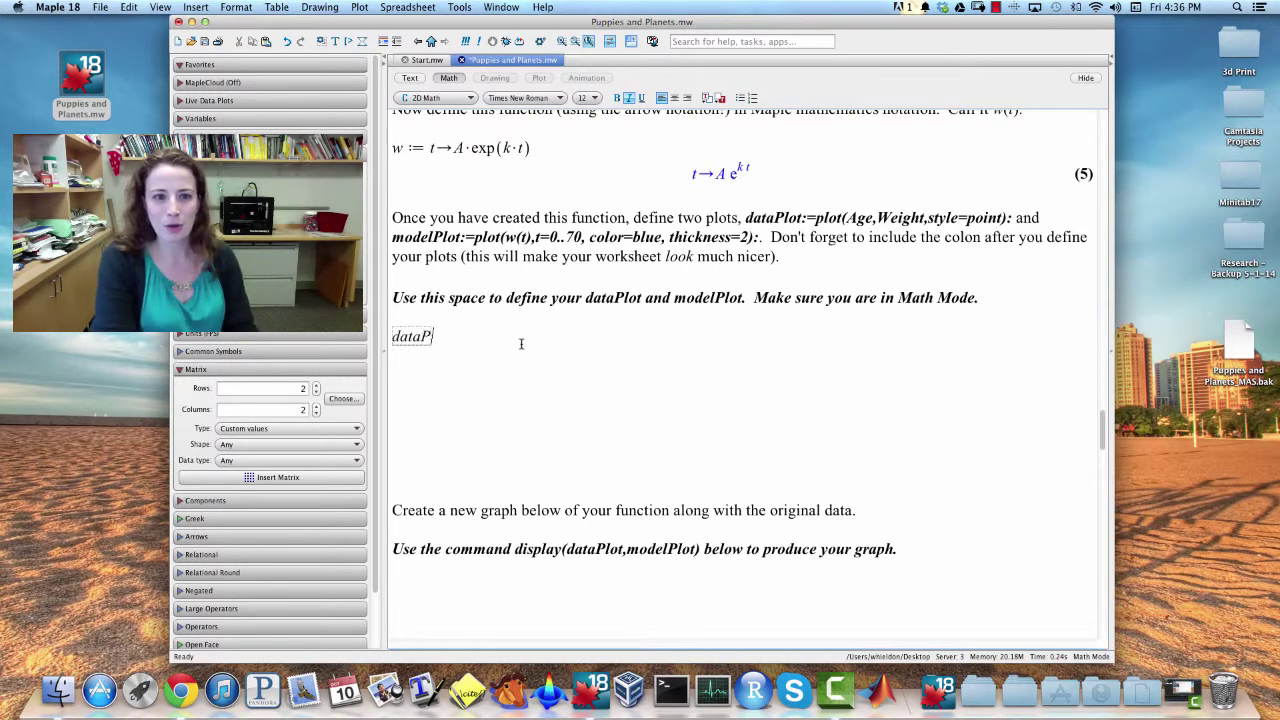
type("lot := plot(Age, Weight,")
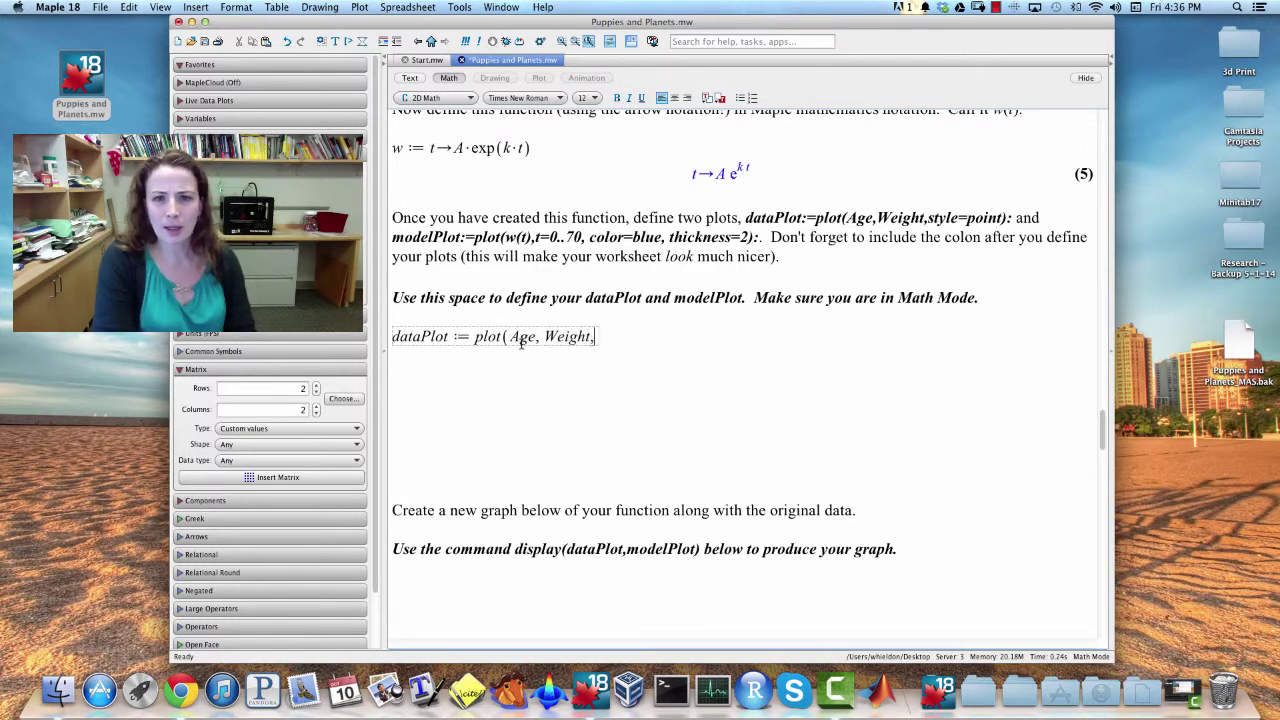
type(" style = point) :")
key("Return")
type("modelPl")
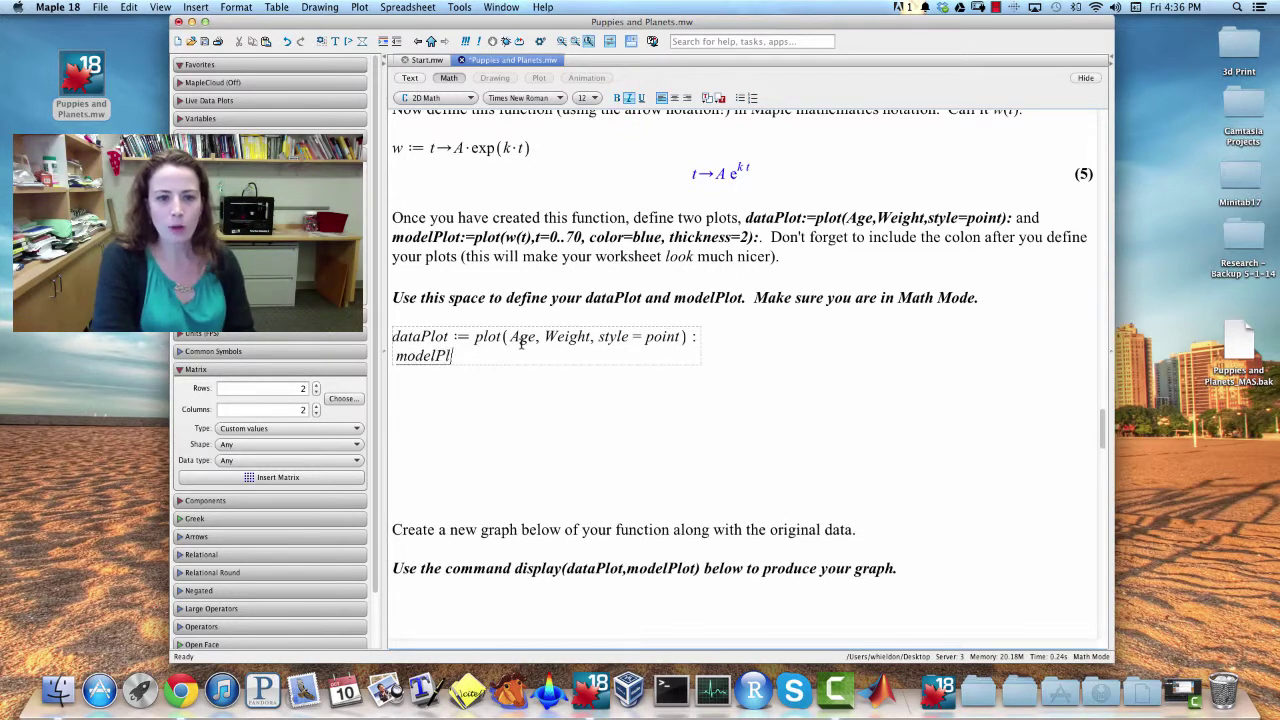
type("ot := p")
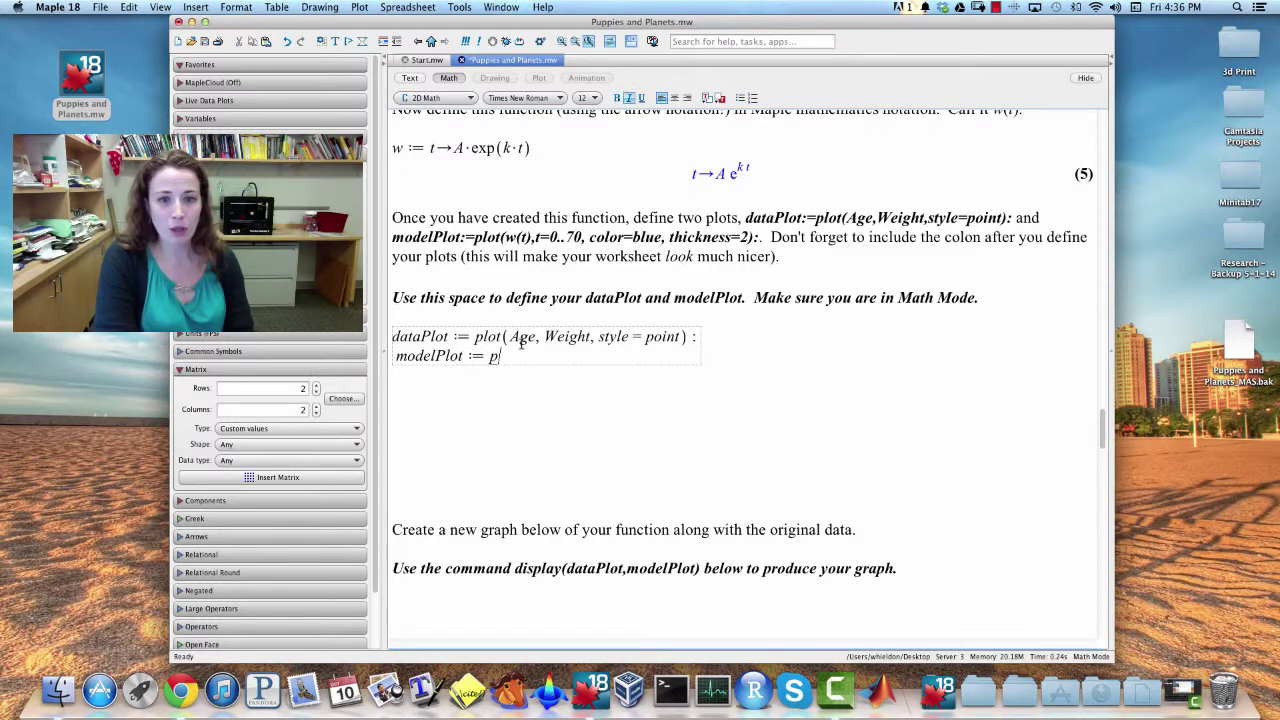
type("lot(w(t),")
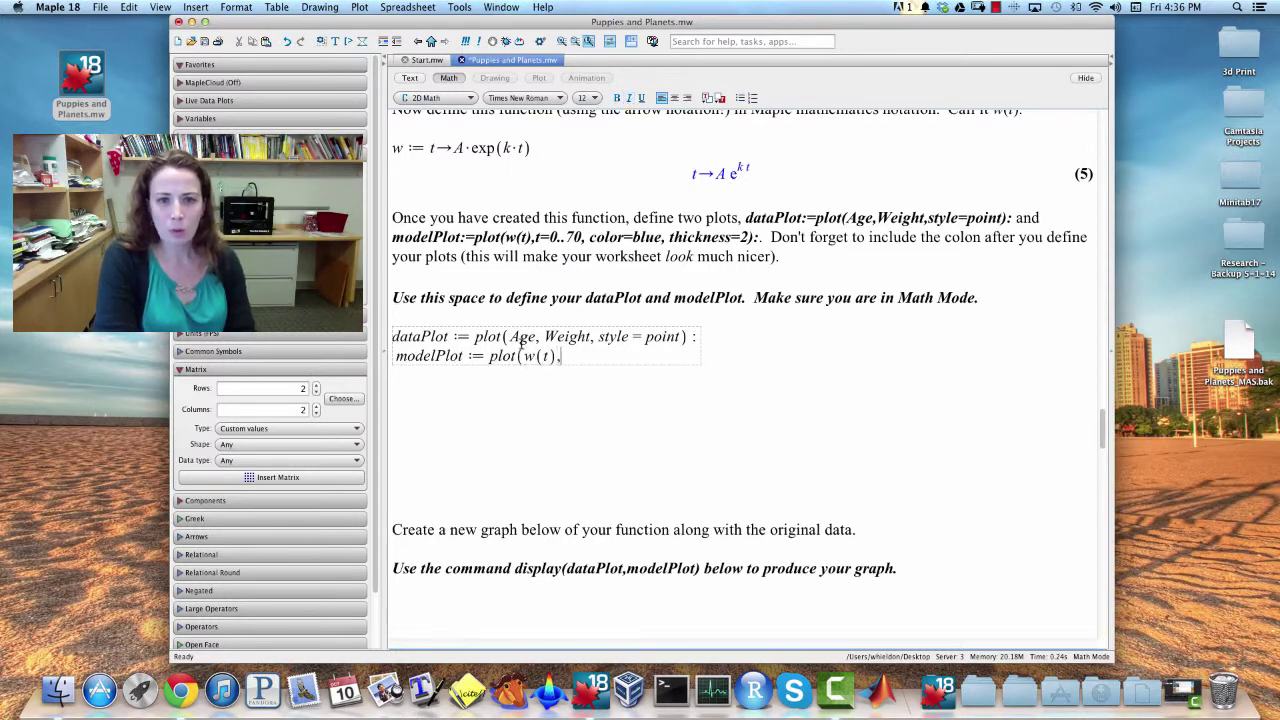
type(" t = 0 ..70, color = blue, thickness = 2) :")
key("shift+Return")
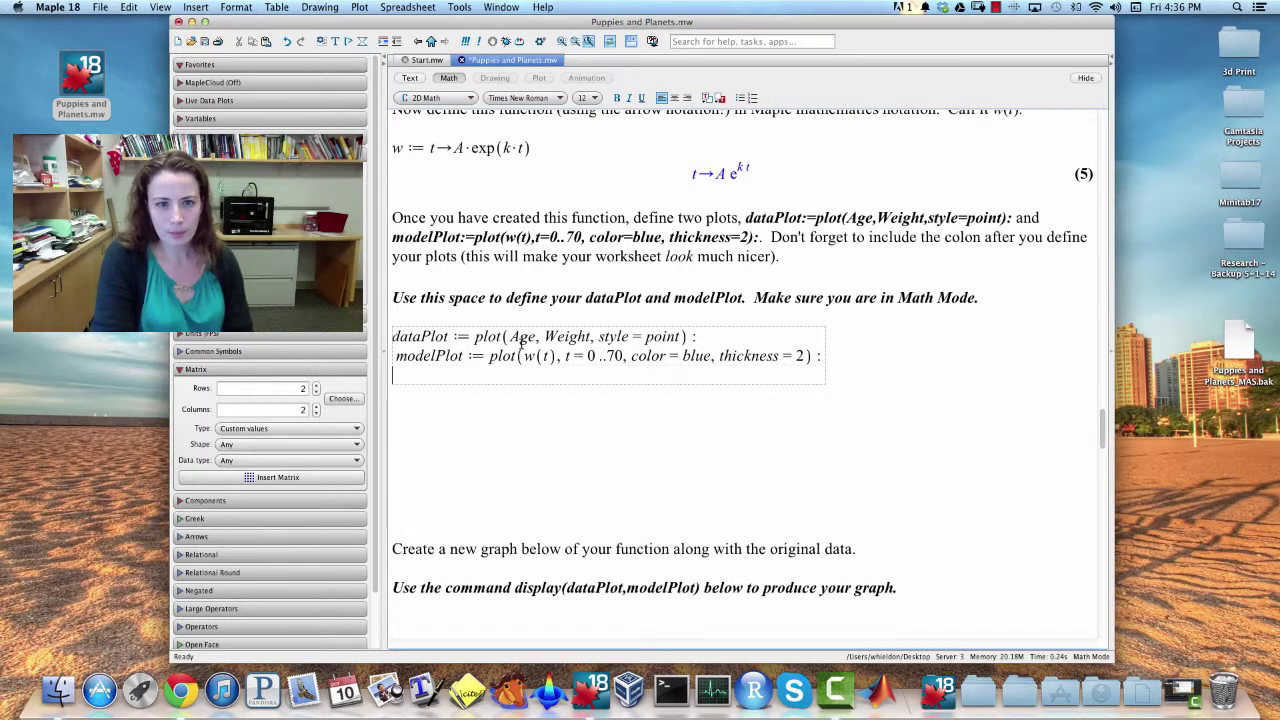
type("display(dataPlot, modelPlot)")
key("Return")
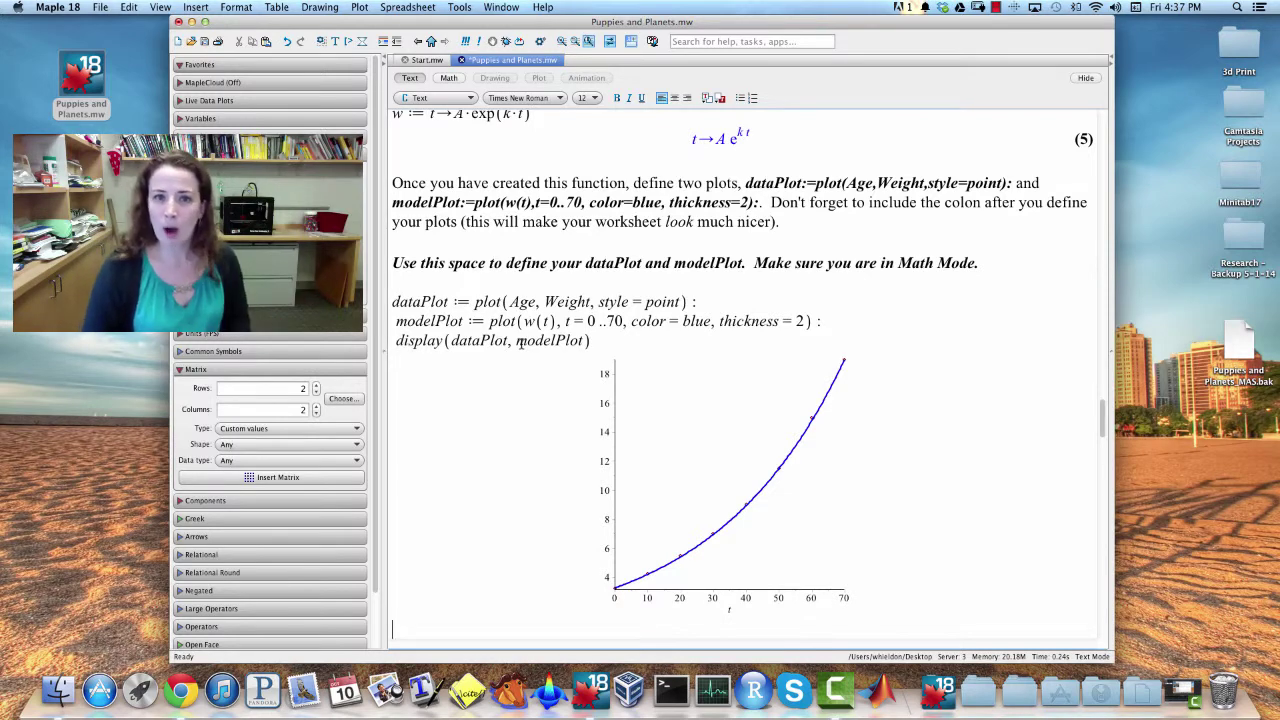
Step: Remove the indentation so the modelPlot and display lines align with the dataPlot line
left_click(704, 303)
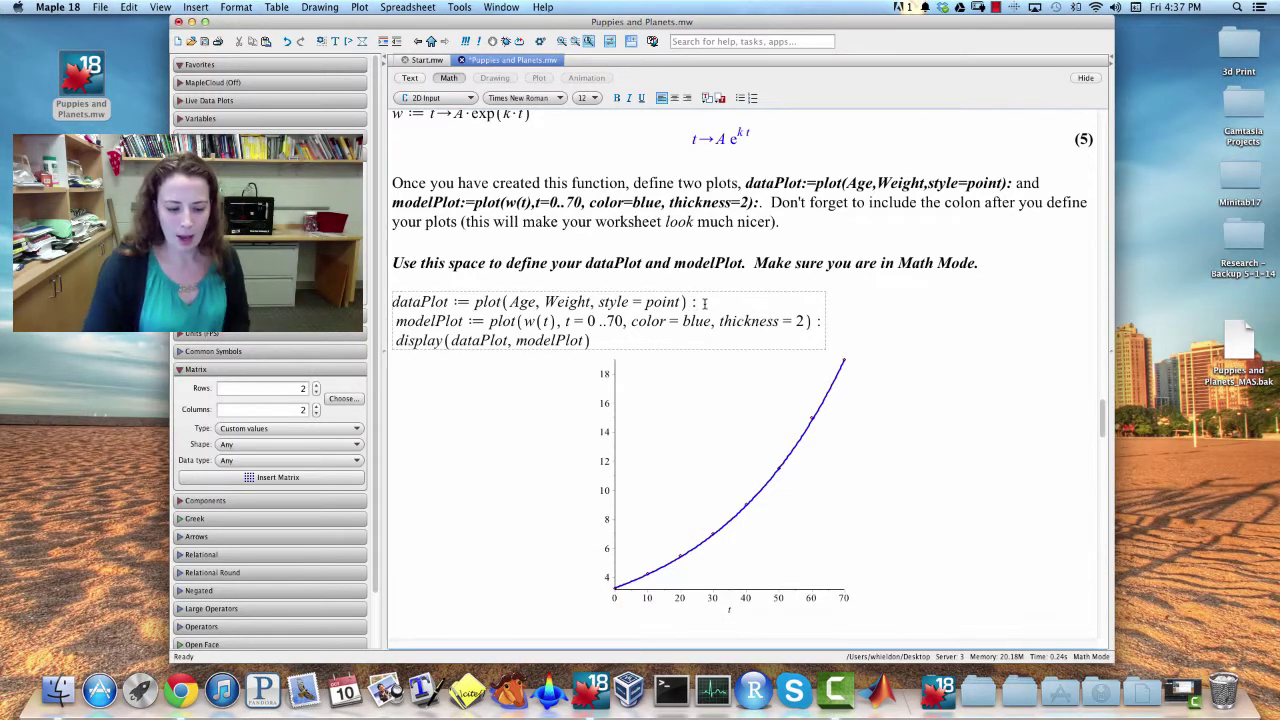
key("shift+Return")
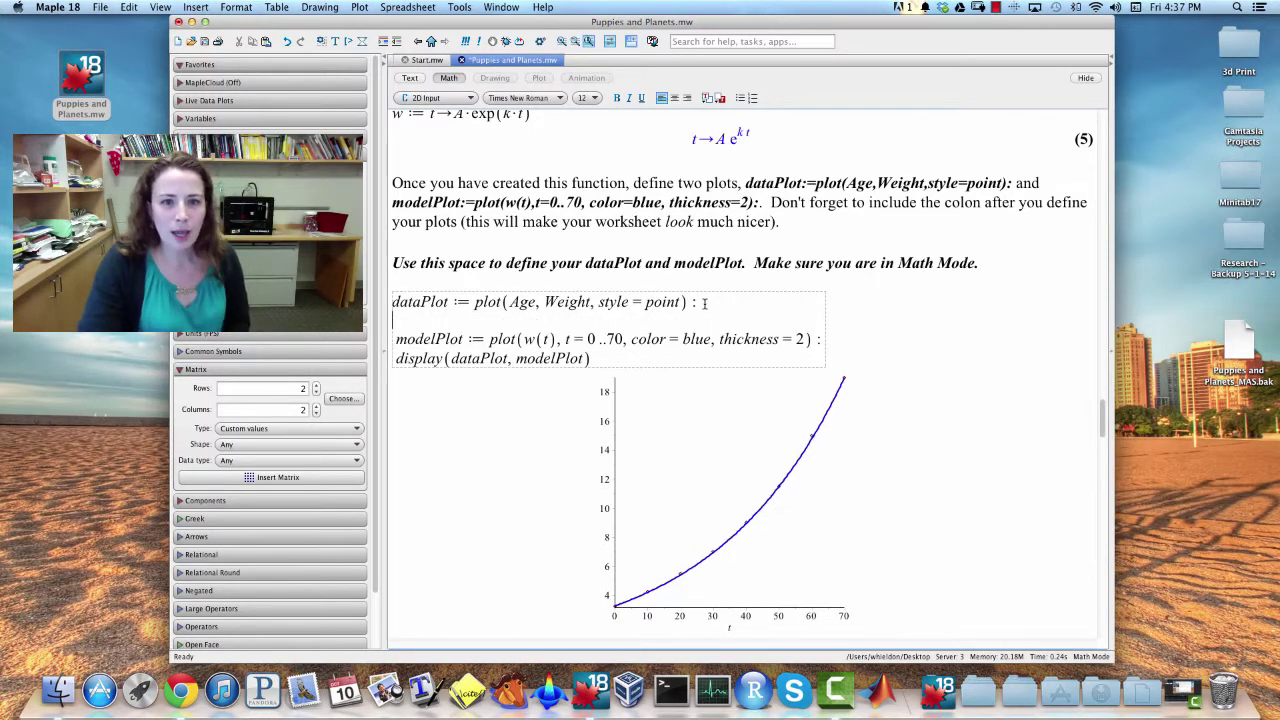
key("BackSpace")
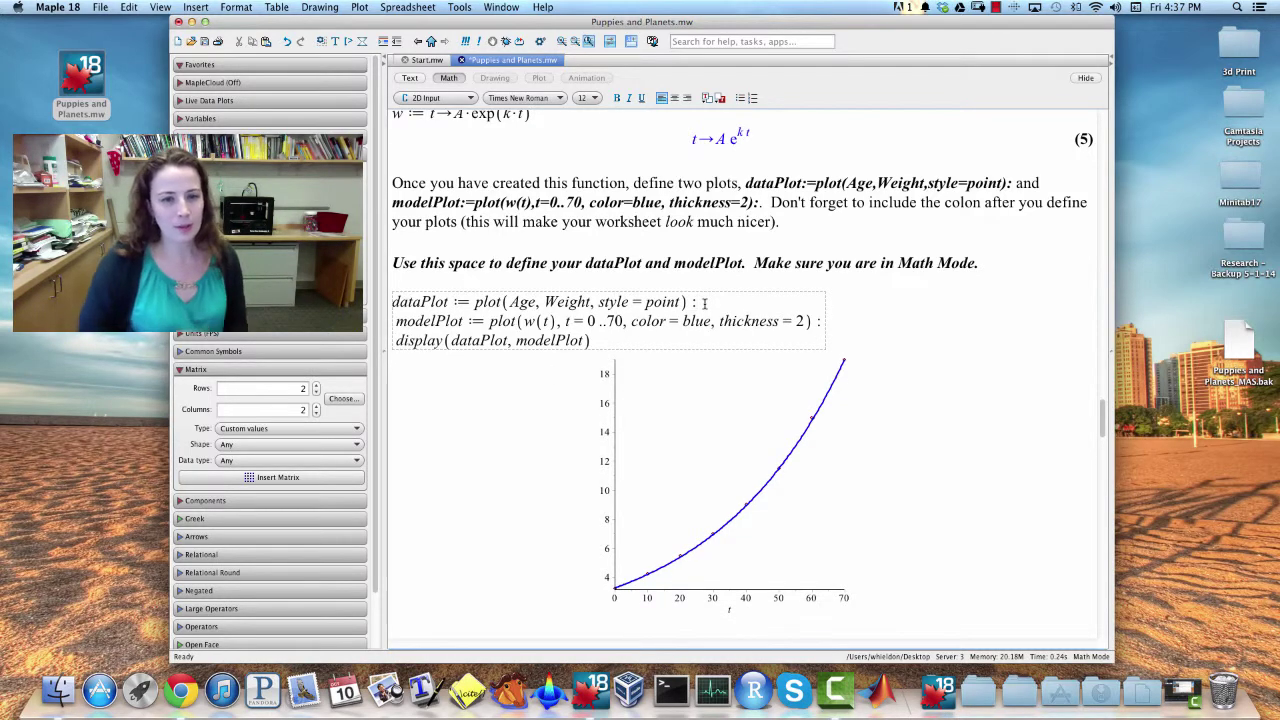
left_click(397, 321)
key("BackSpace")
key("Down")
key("BackSpace")
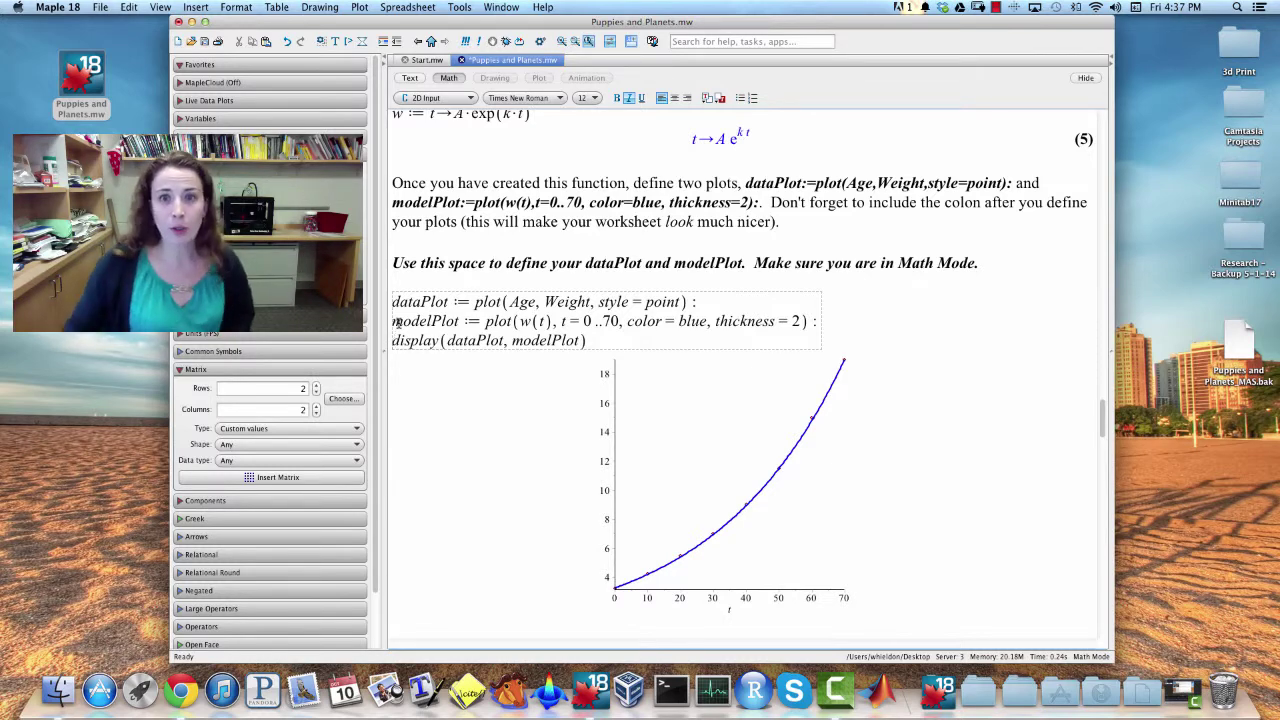
Step: Add labels ["Age (days)", "Weight (lbs)"] and title "Sassy's Weight over Time" to dataPlot and redraw
right_click(704, 468)
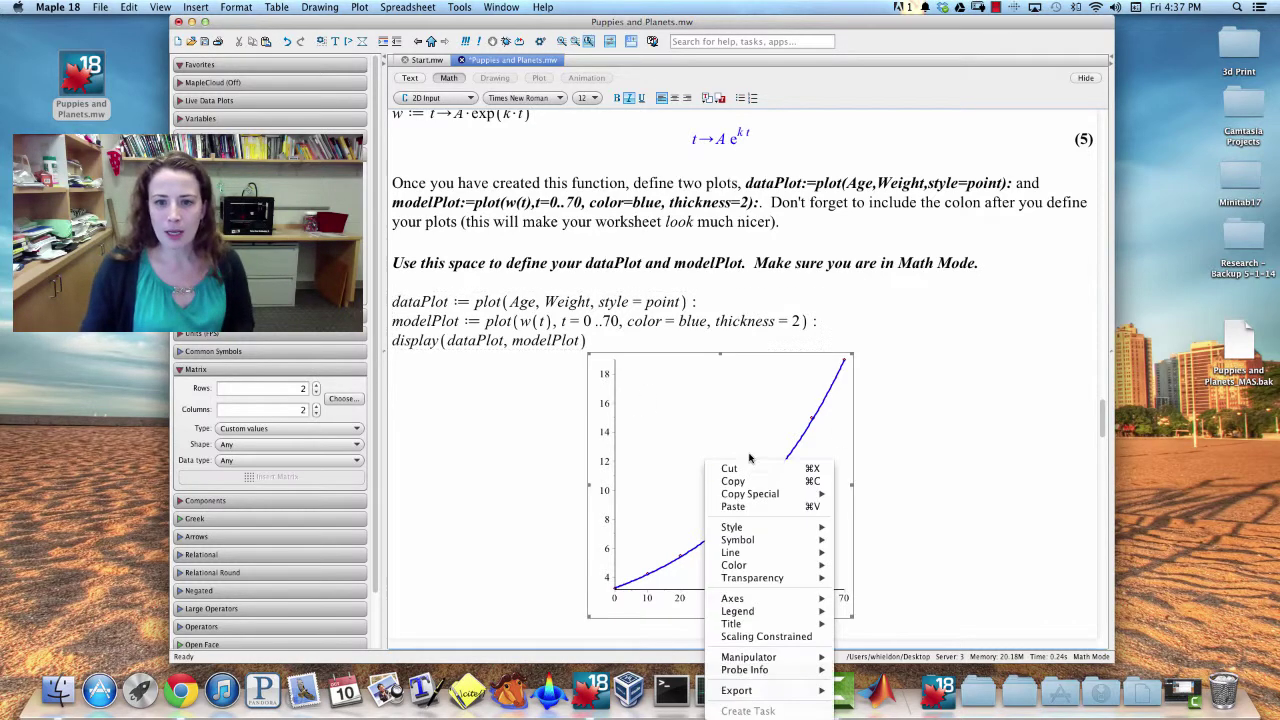
mouse_move(736, 598)
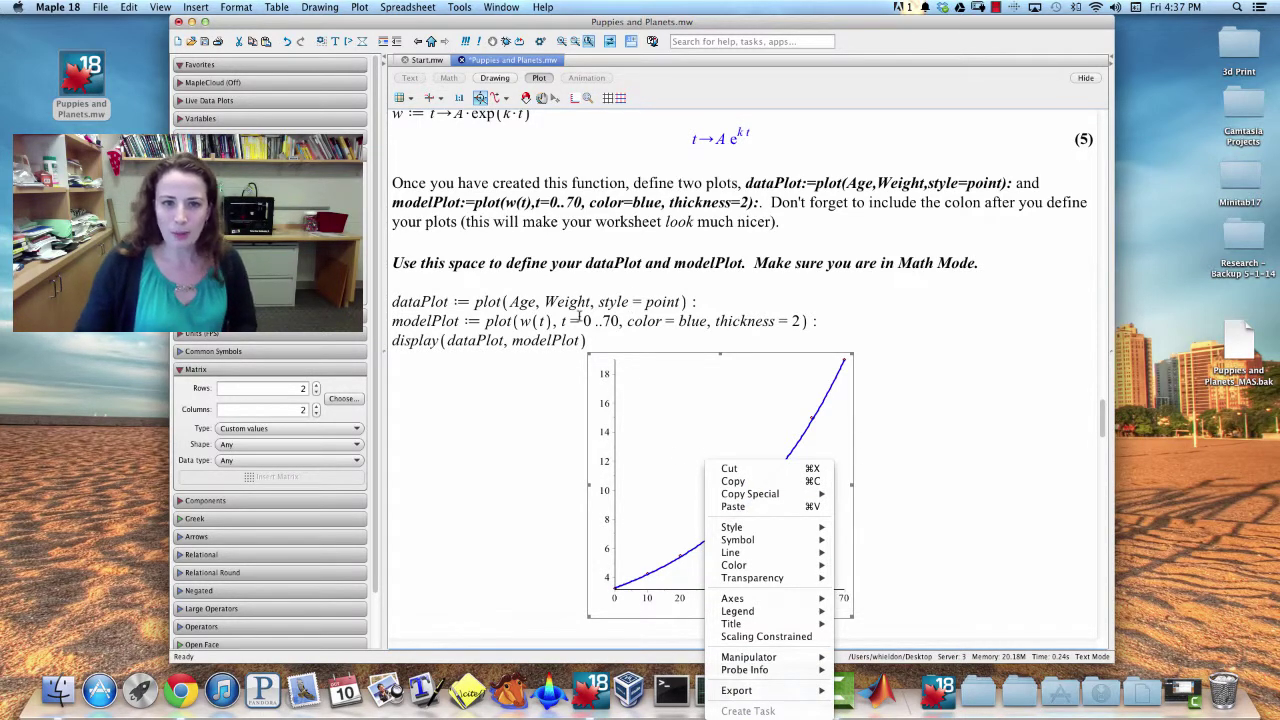
left_click(490, 360)
left_click(683, 301)
type(", label")
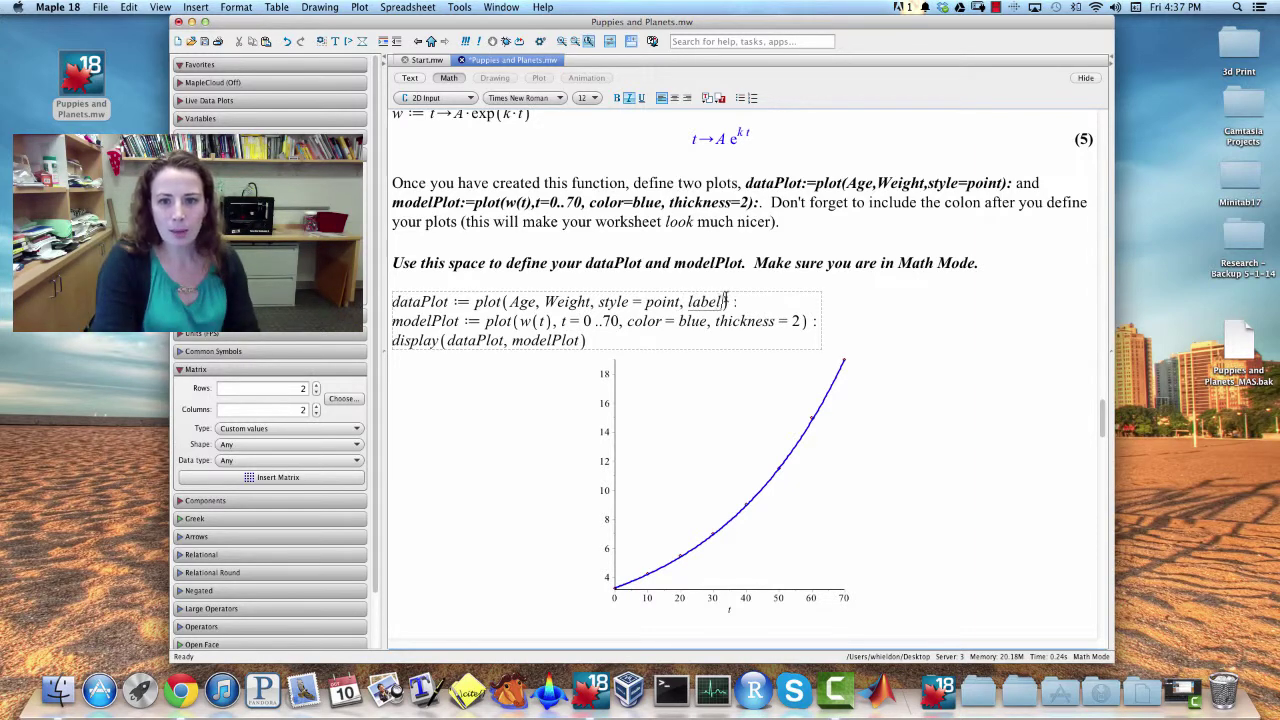
type("s = [")
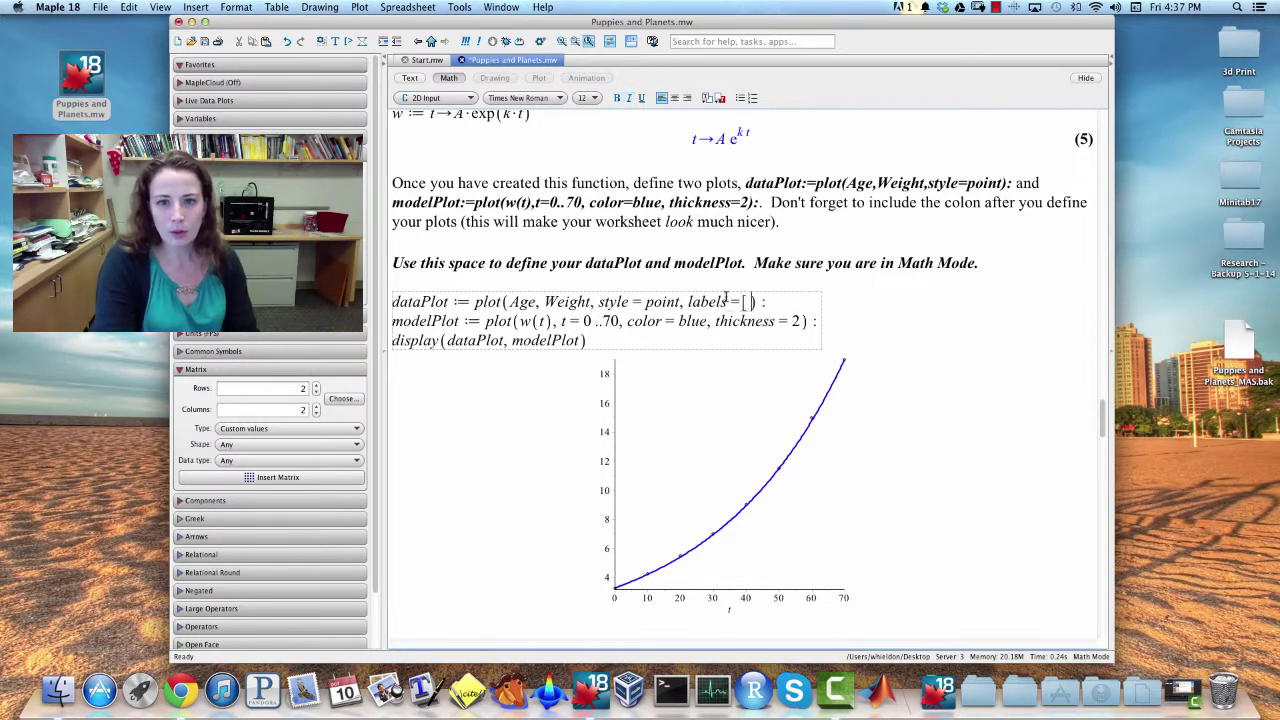
type("Age")
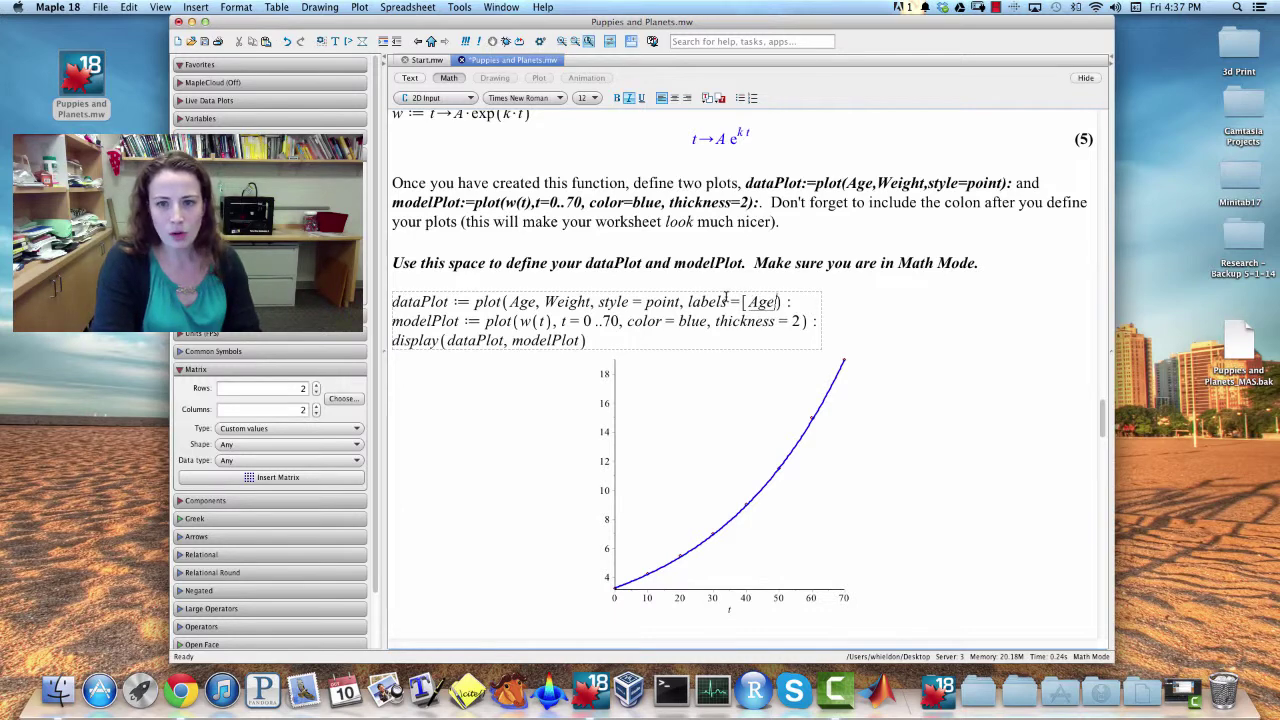
key("BackSpace")
key("BackSpace")
type("\"")
type("Age (days")
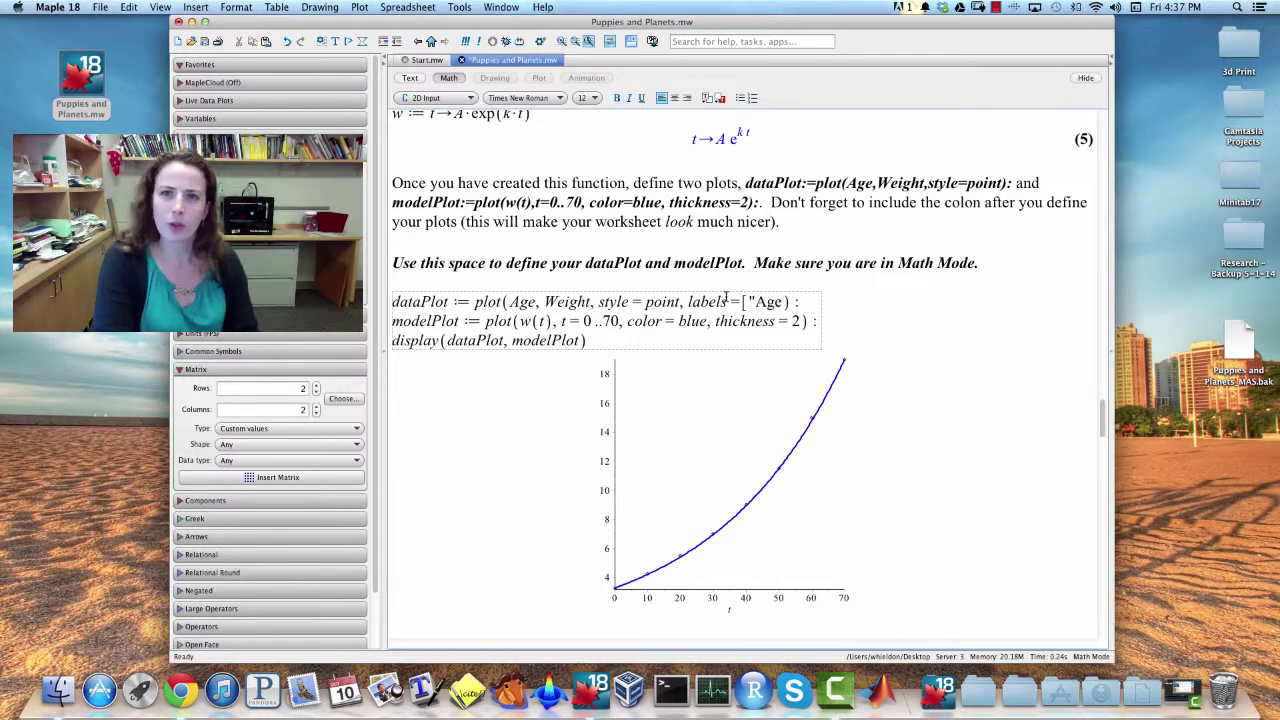
type(")\", \"W")
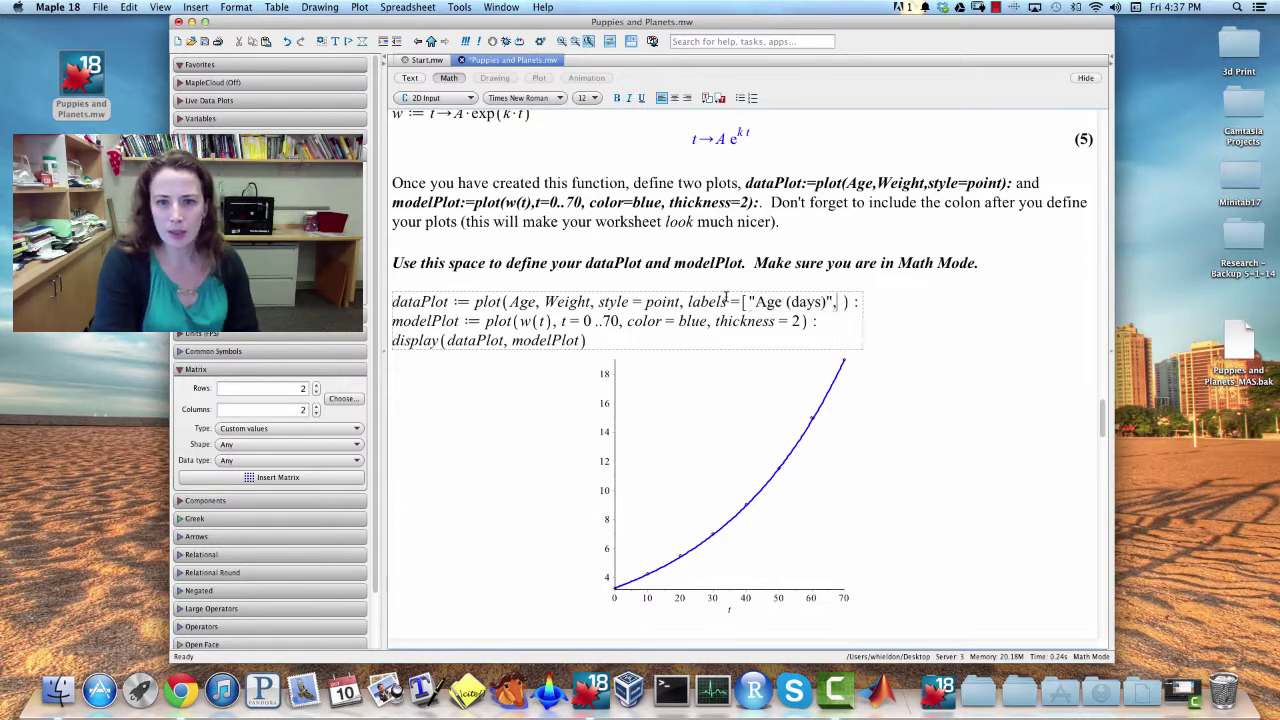
type("eight")
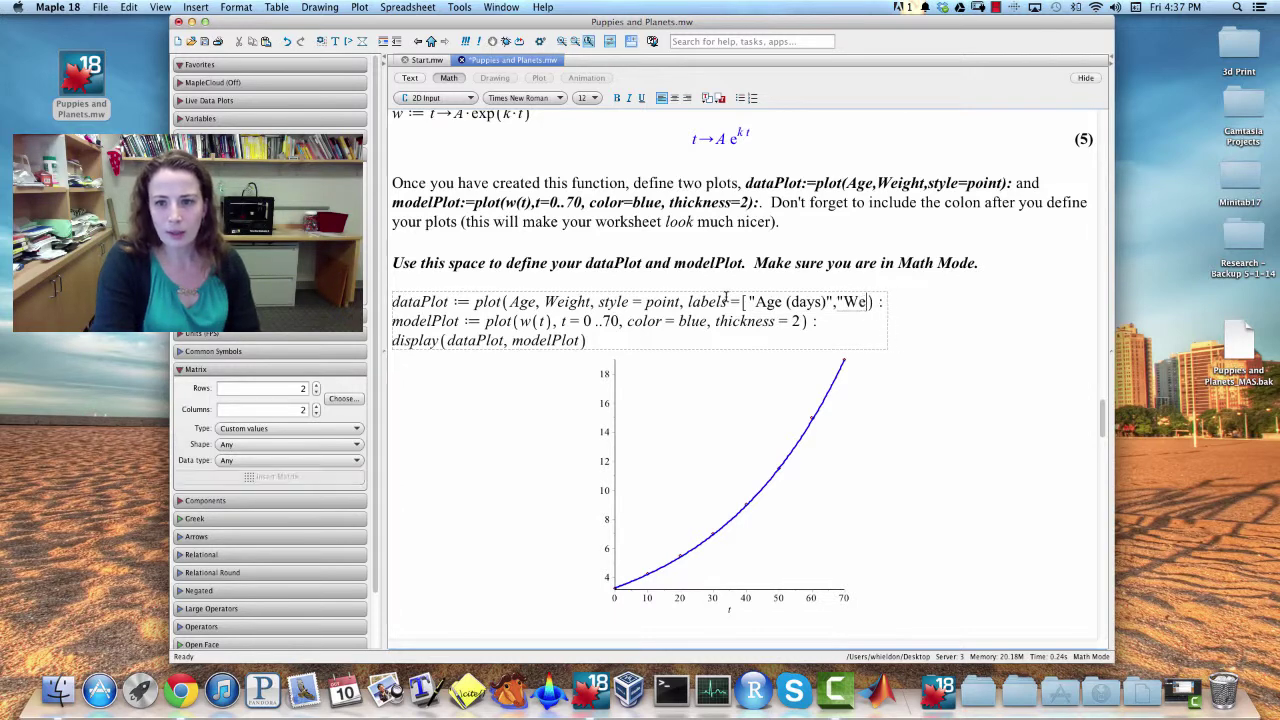
type(" (lbs)\"")
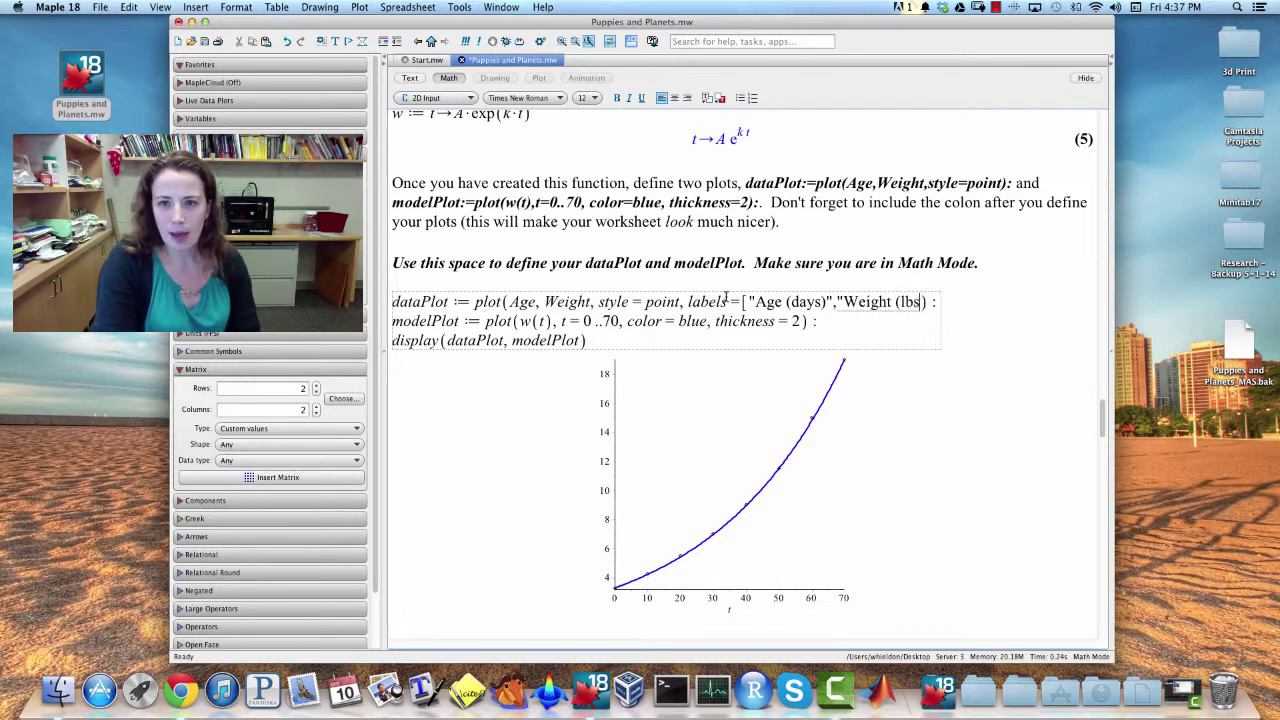
type("], title = ")
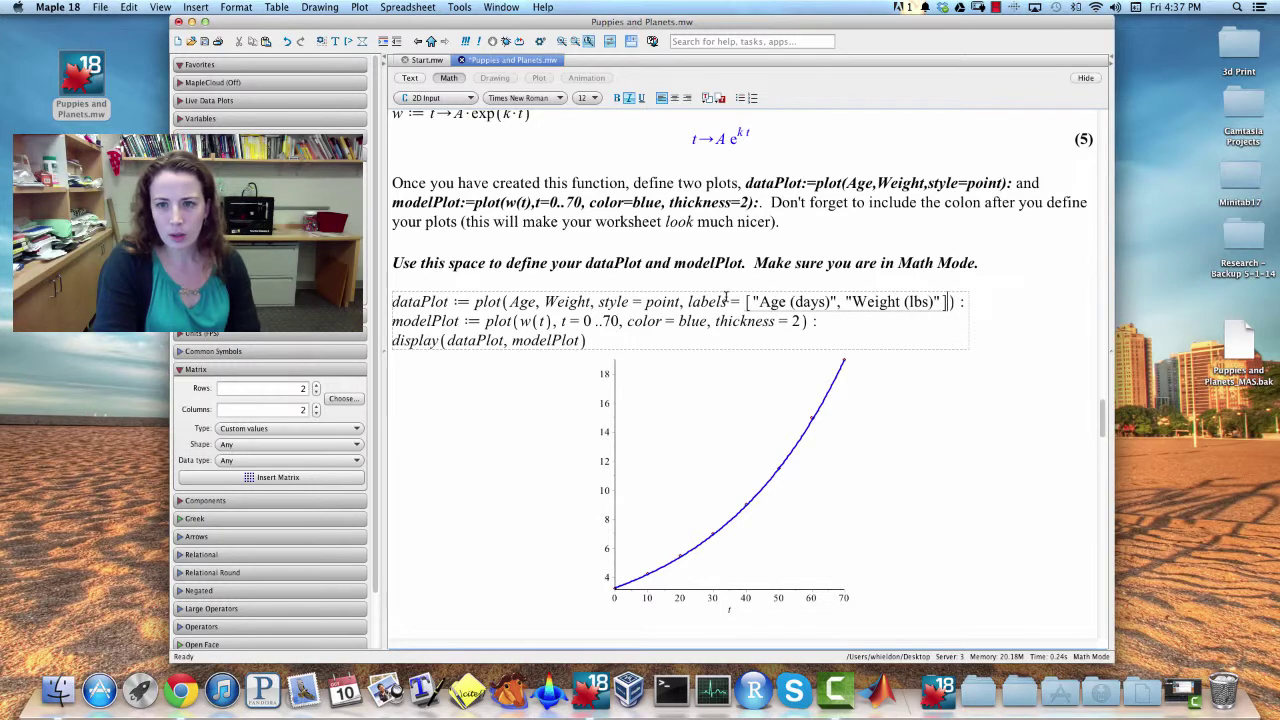
type("\"Sassy's Weight over Time\"")
key("Return")
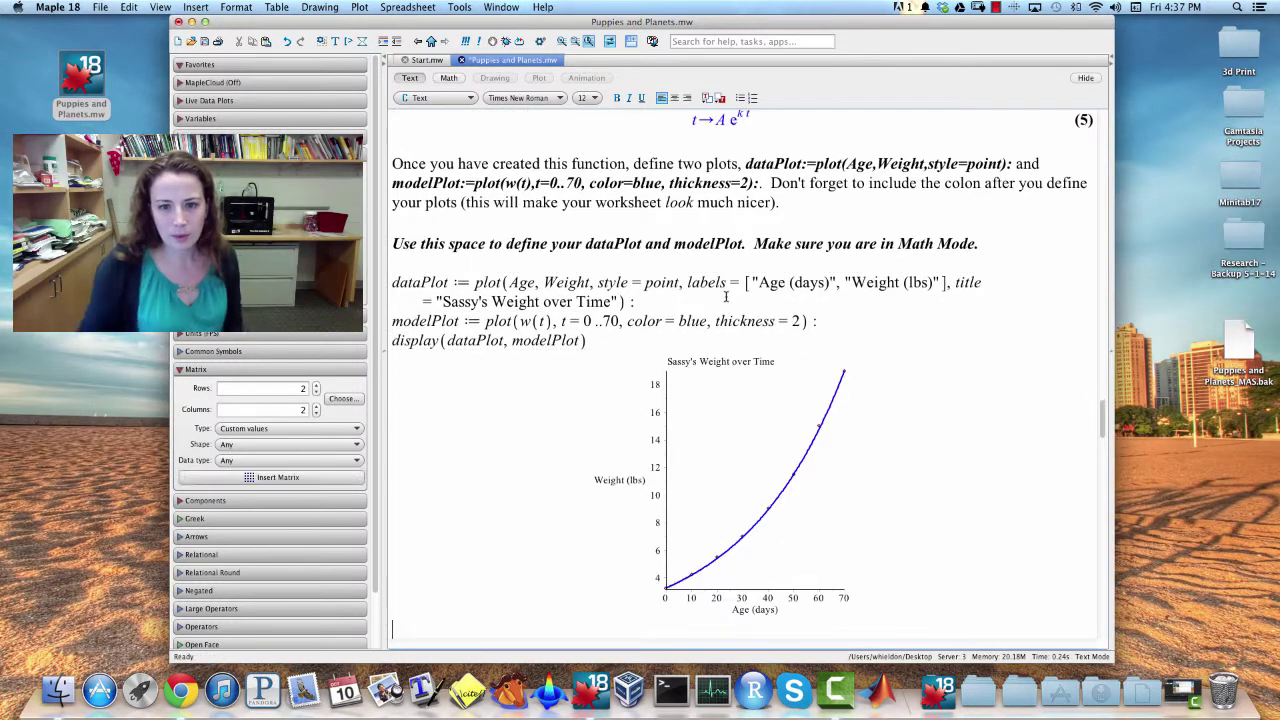
Step: Enlarge the Sassy's Weight over Time plot and scroll down to the 55-day and six-month questions
left_click(814, 471)
scroll(835, 515, "down", 2)
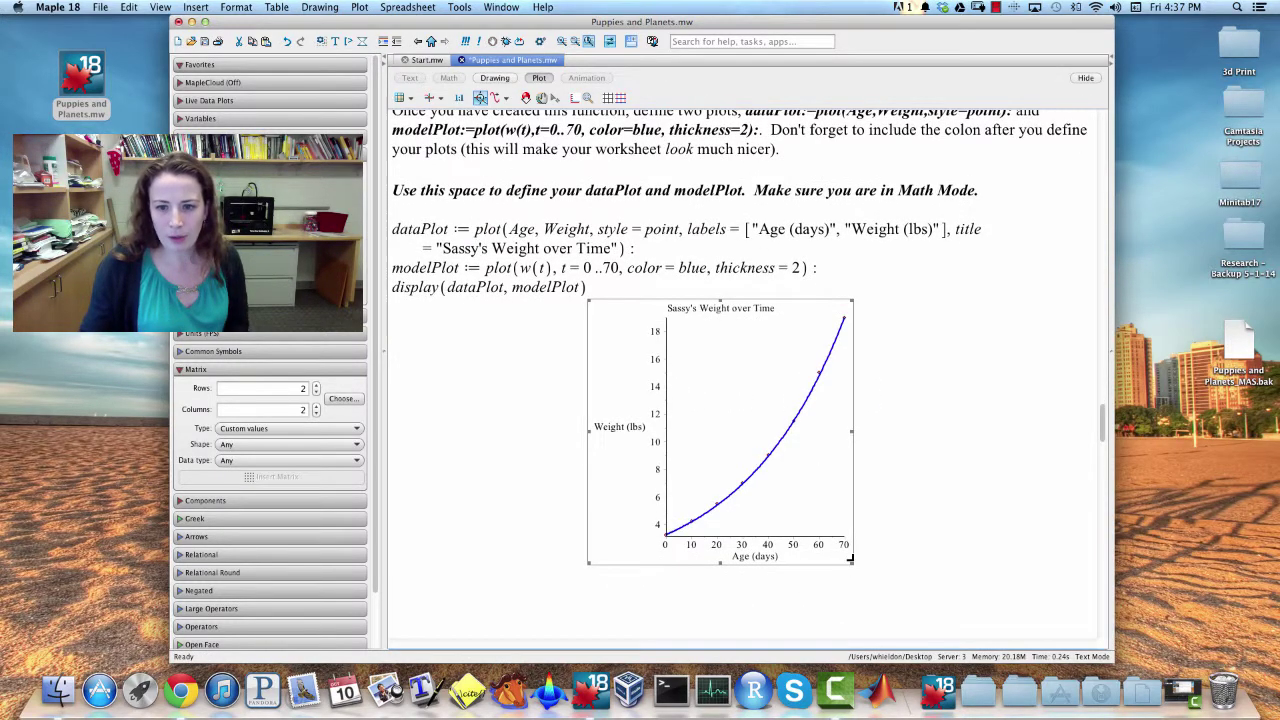
left_click_drag(851, 557, 876, 561)
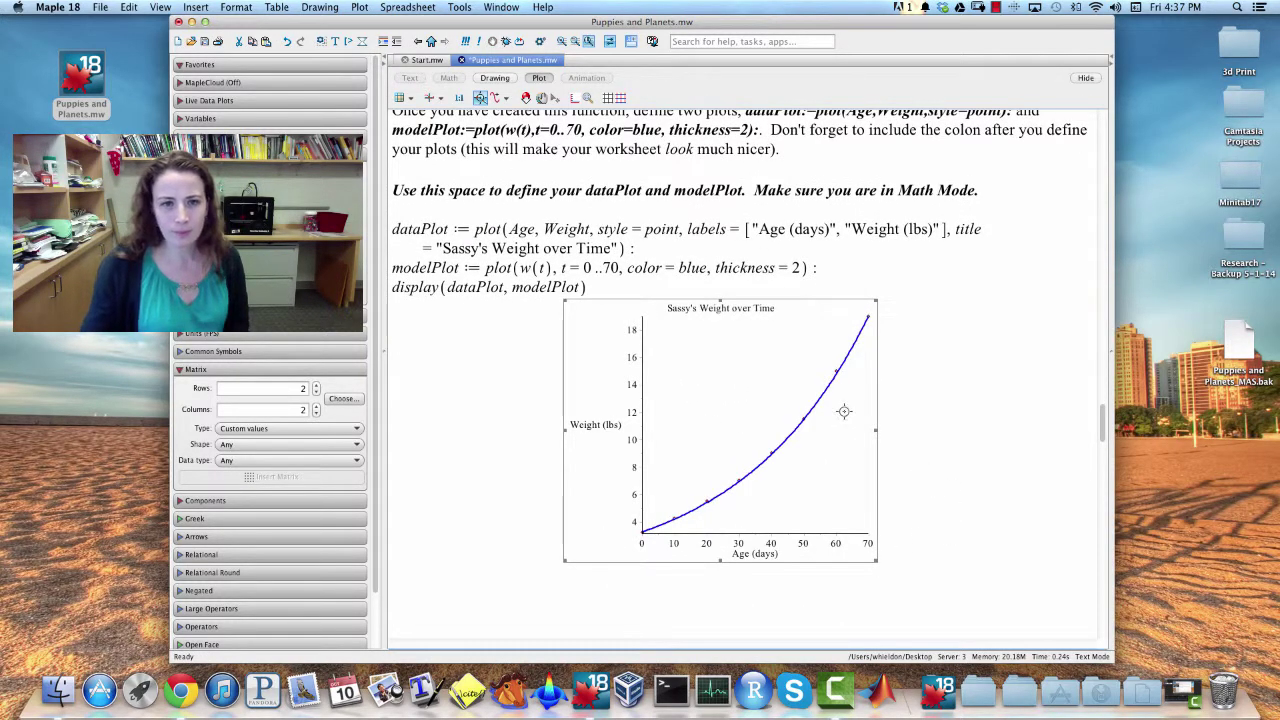
scroll(706, 179, "down", 3)
scroll(706, 179, "up", 3)
scroll(706, 180, "down", 1)
scroll(706, 181, "down", 4)
scroll(706, 181, "down", 10)
scroll(701, 181, "down", 1)
scroll(651, 234, "up", 12)
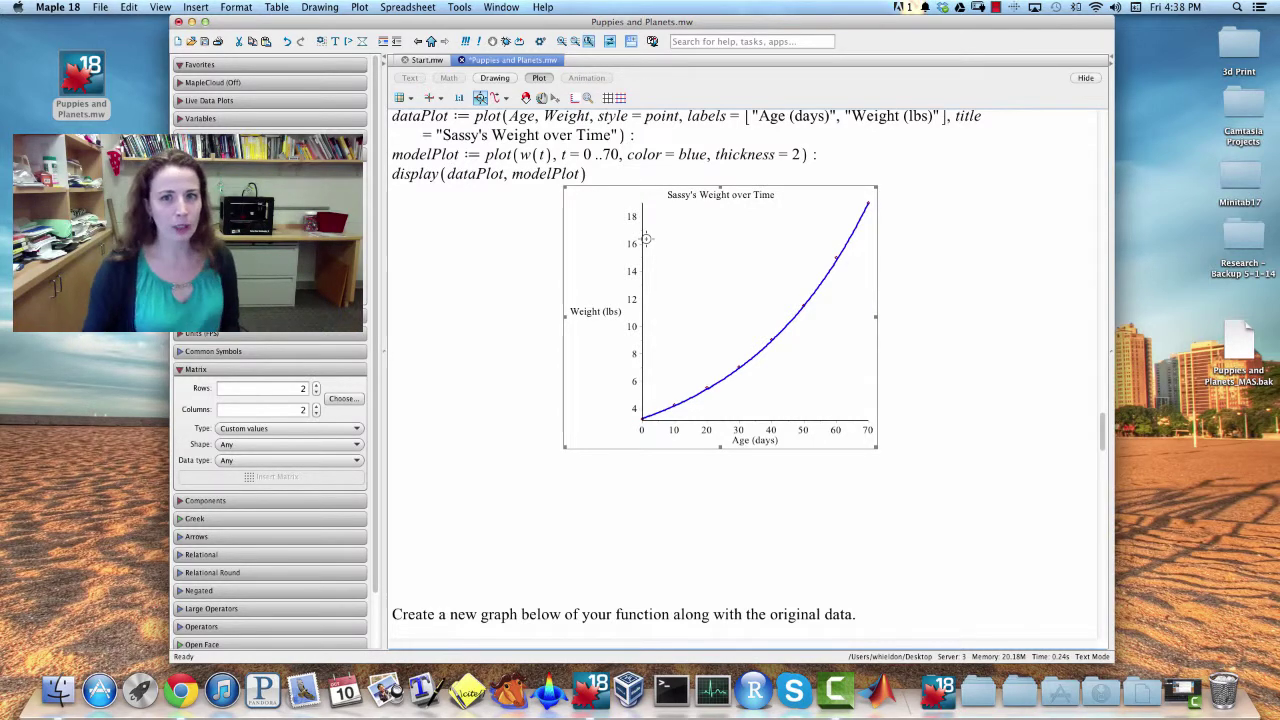
scroll(660, 360, "down", 10)
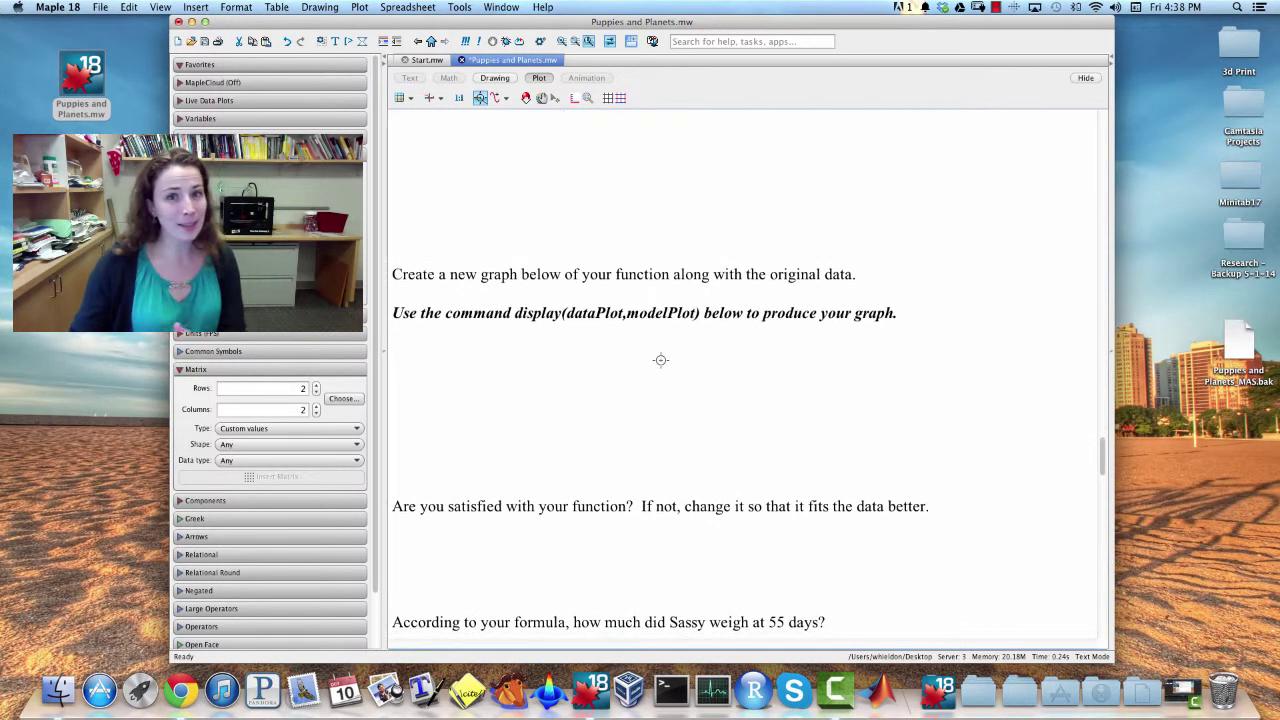
scroll(660, 360, "down", 5)
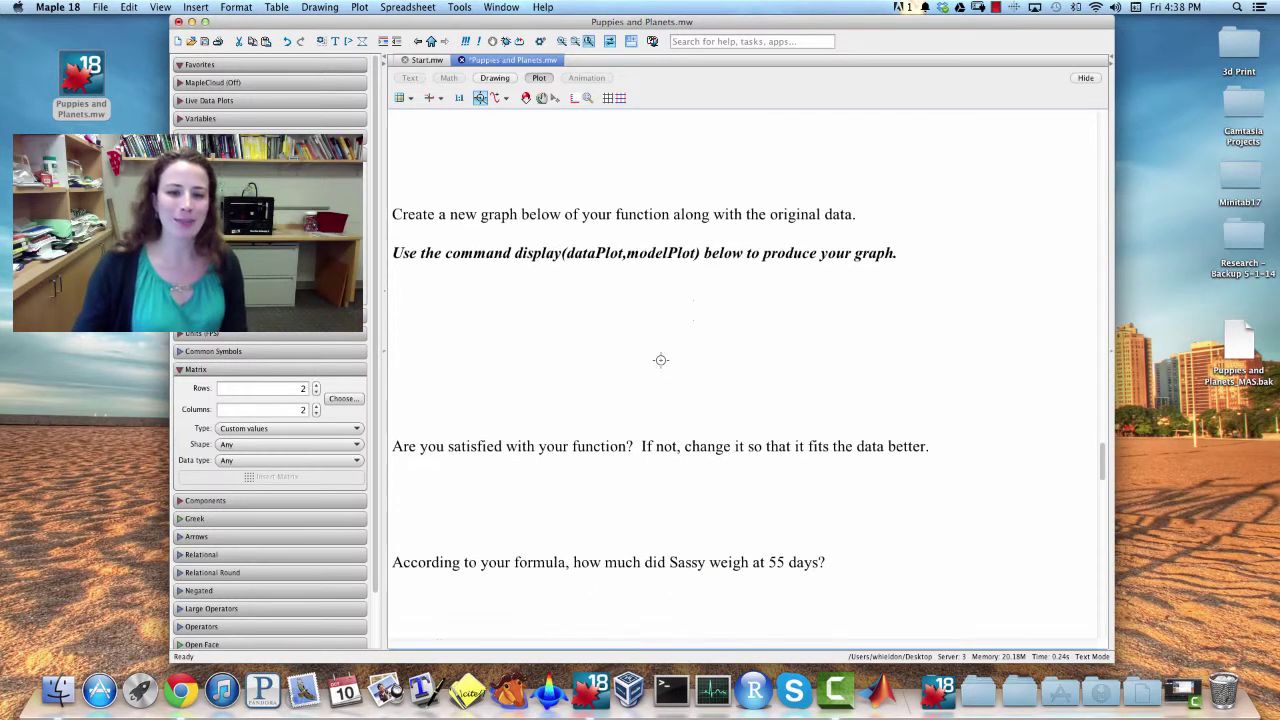
Step: Evaluate w(55) in Math mode below the 55-day question, giving 13.01440339
left_click(549, 396)
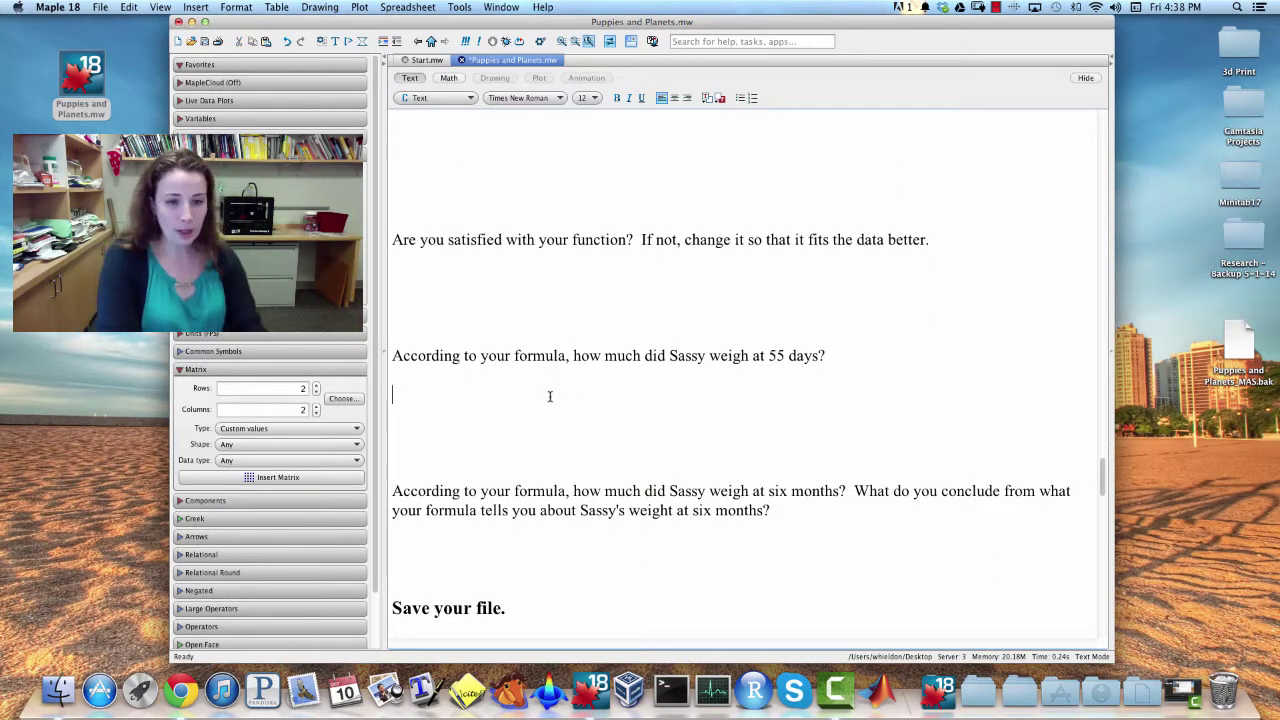
key("F5")
type("w(")
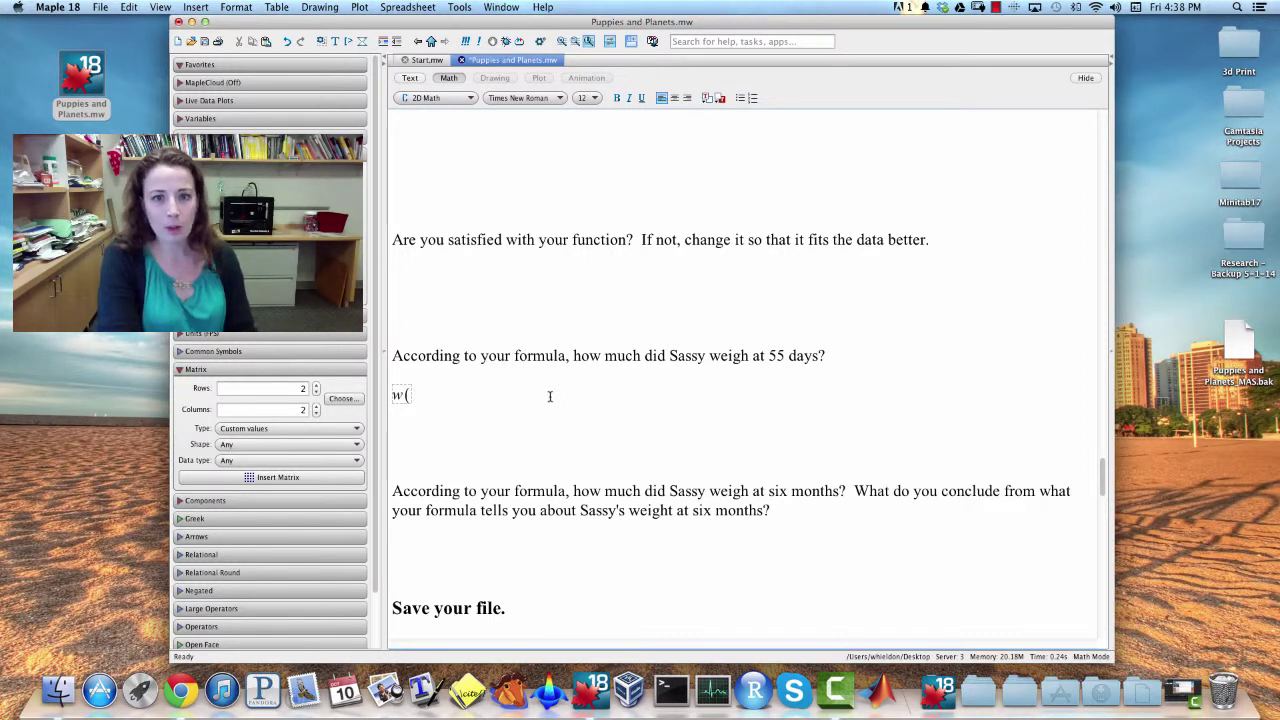
type("55)")
key("Return")
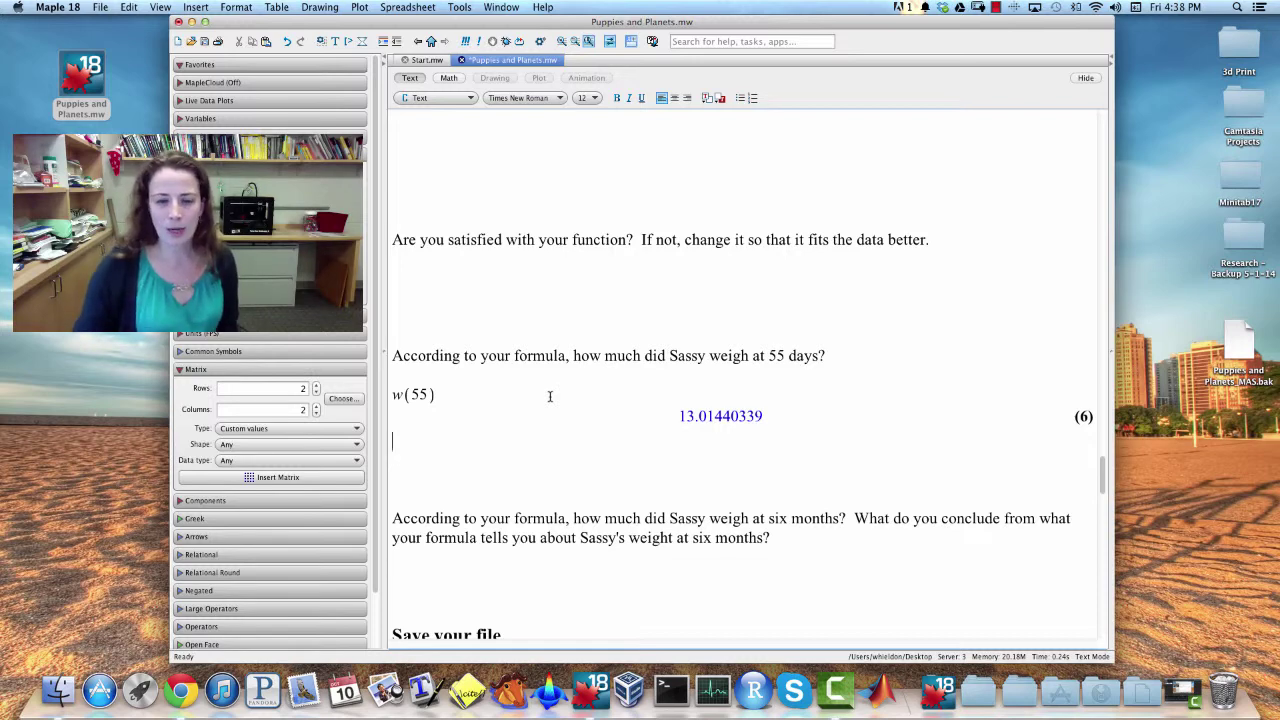
Step: Evaluate w(180) below the six-month question, giving 304.6740088
scroll(560, 440, "down", 2)
left_click(479, 515)
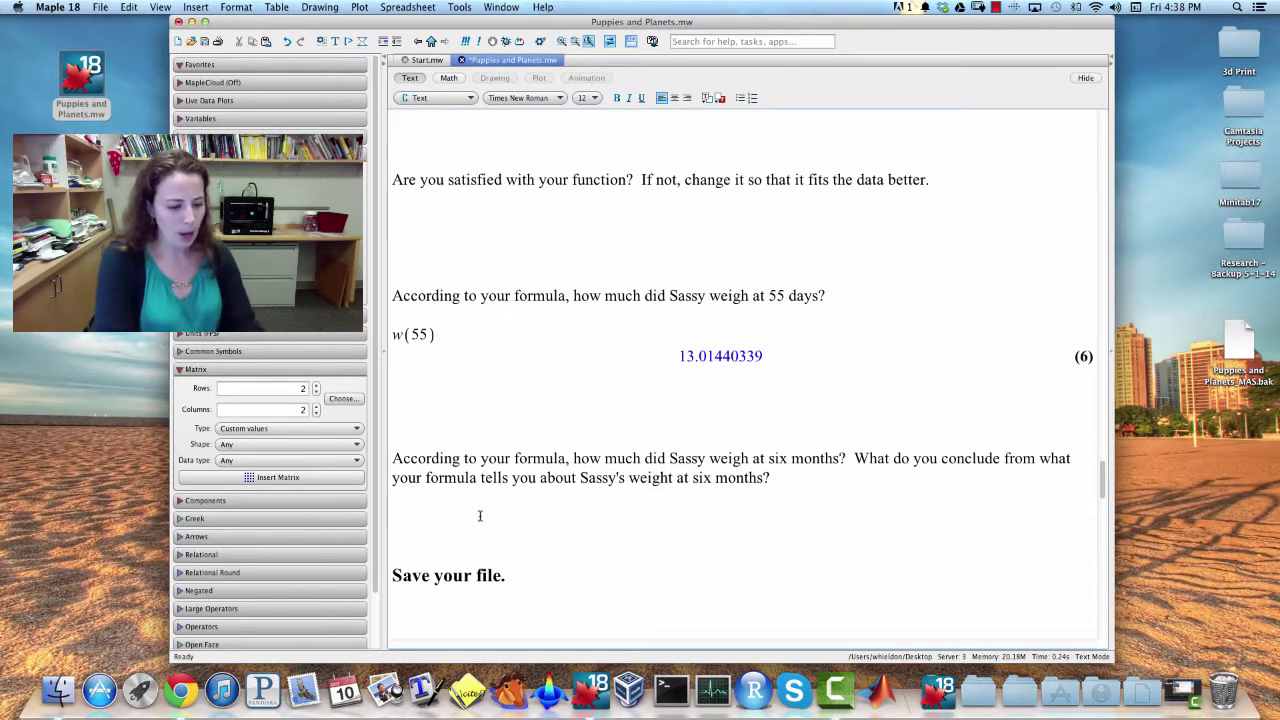
key("F5")
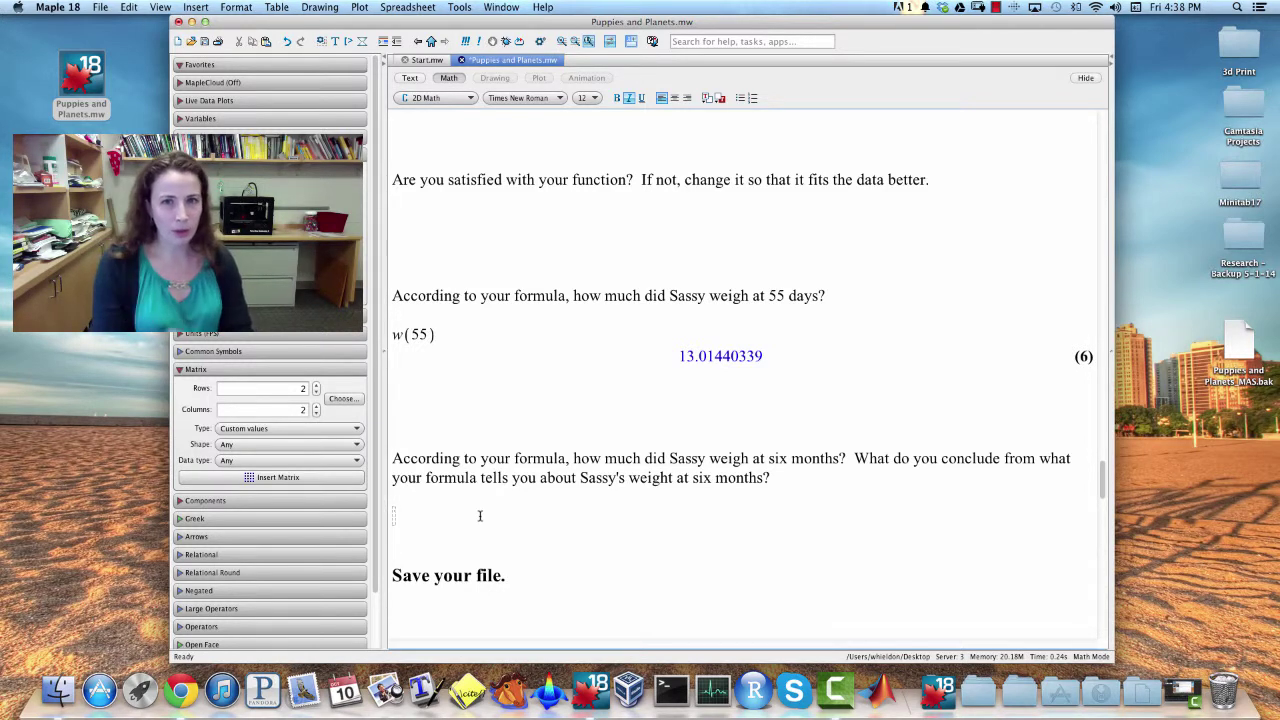
type("w(")
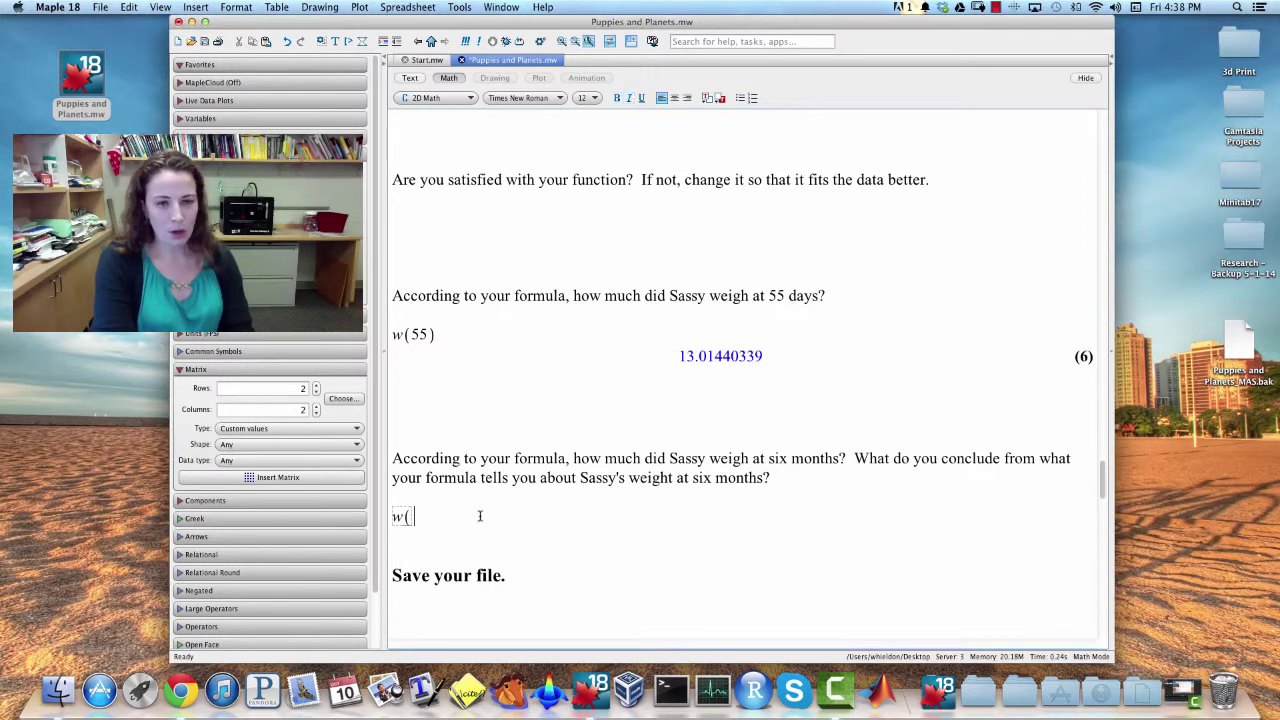
type("180)")
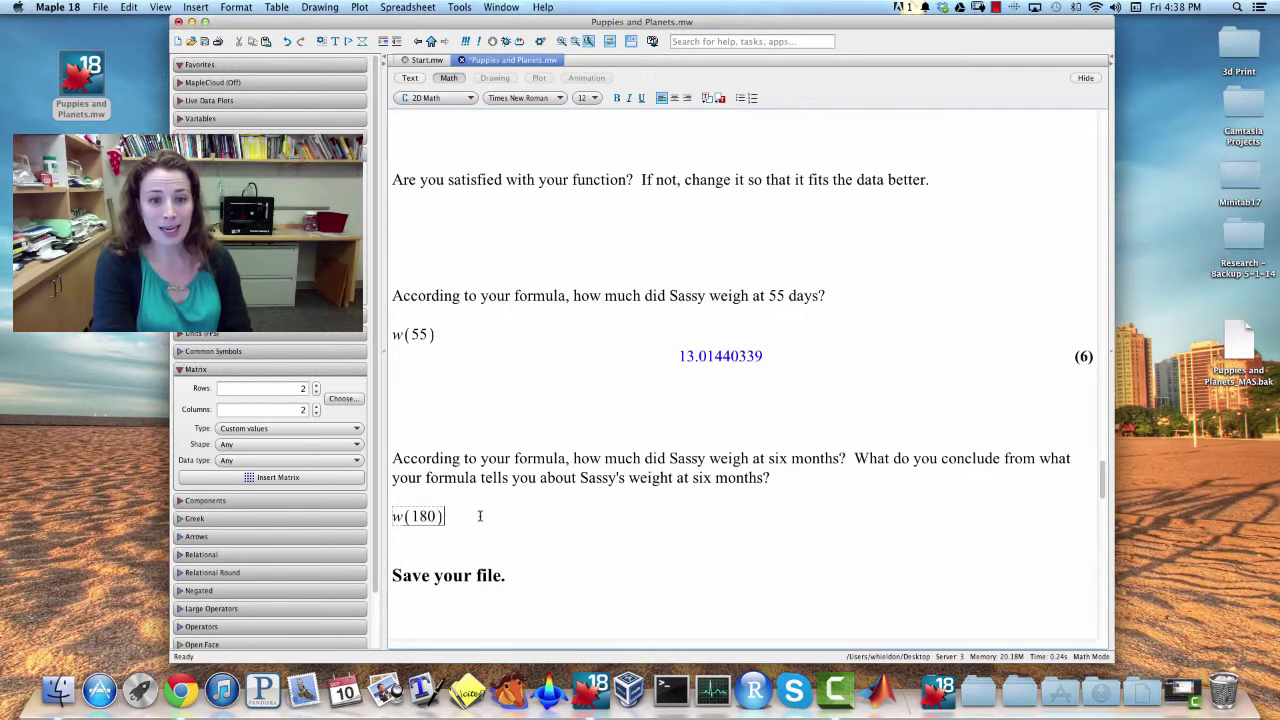
key("Return")
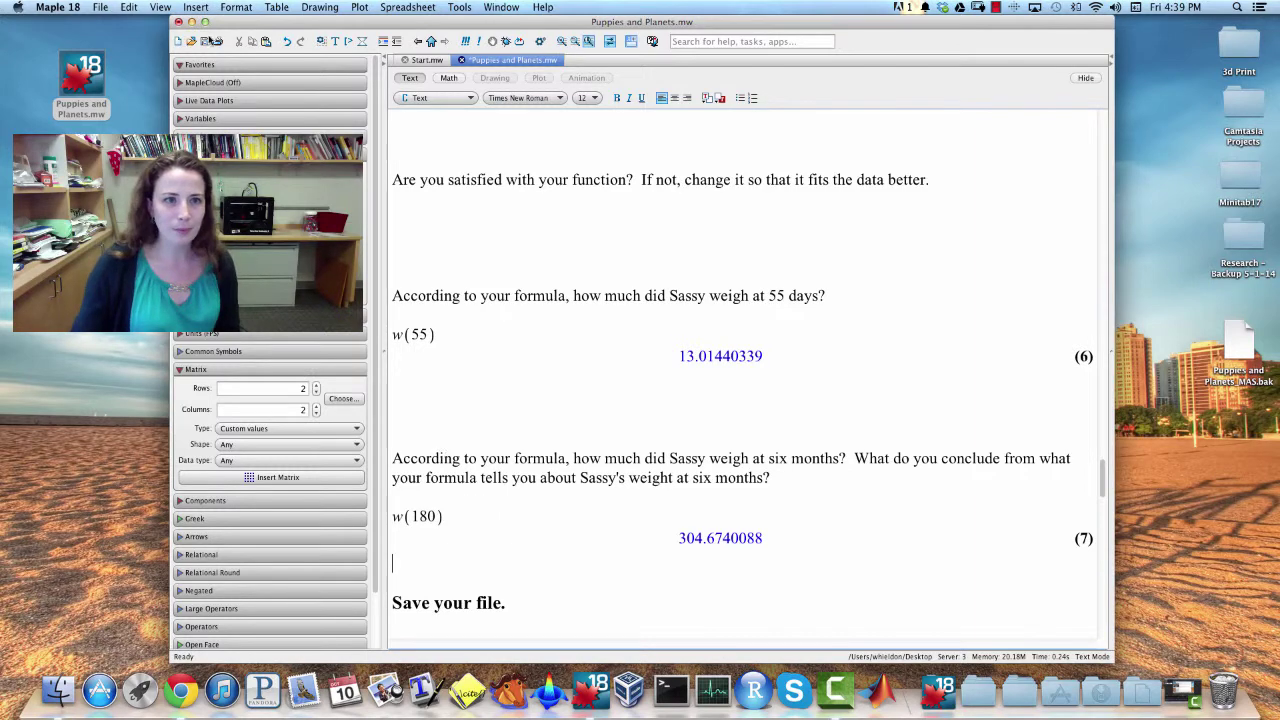
Step: Save the worksheet, then scroll to the Distances and YearLength lists in Part B
scroll(560, 528, "down", 2)
scroll(560, 528, "down", 1)
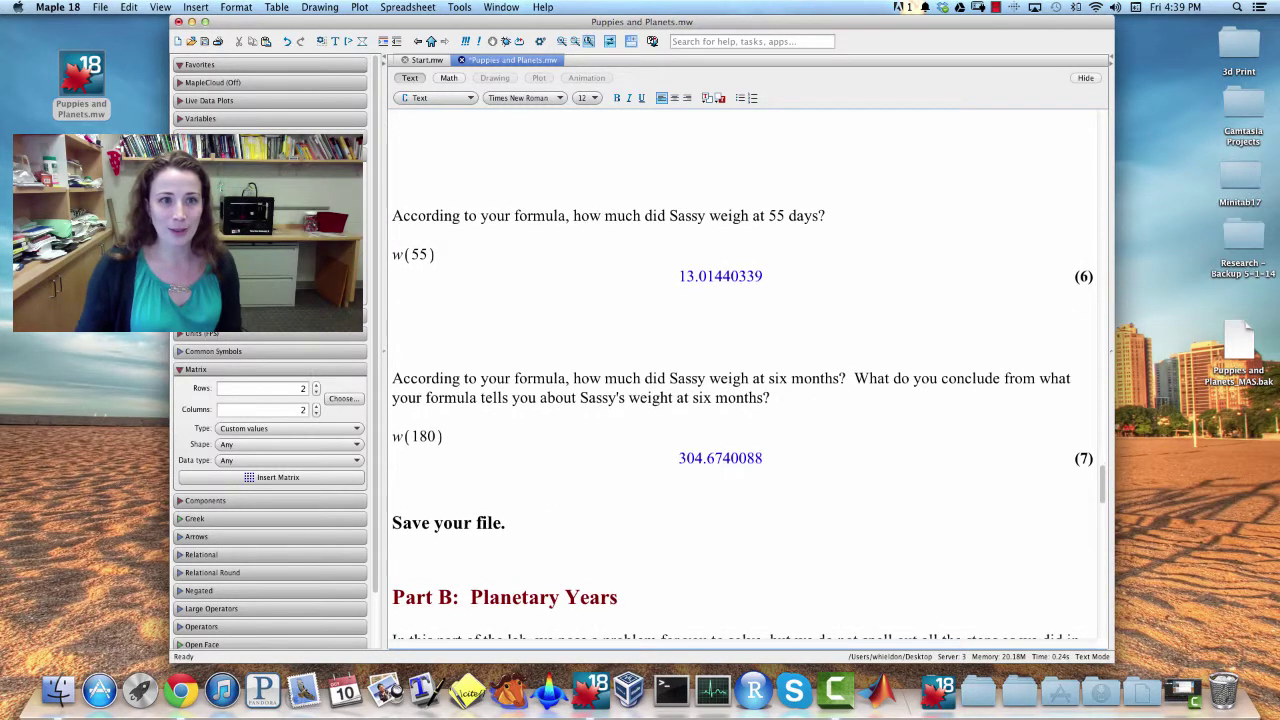
left_click(204, 42)
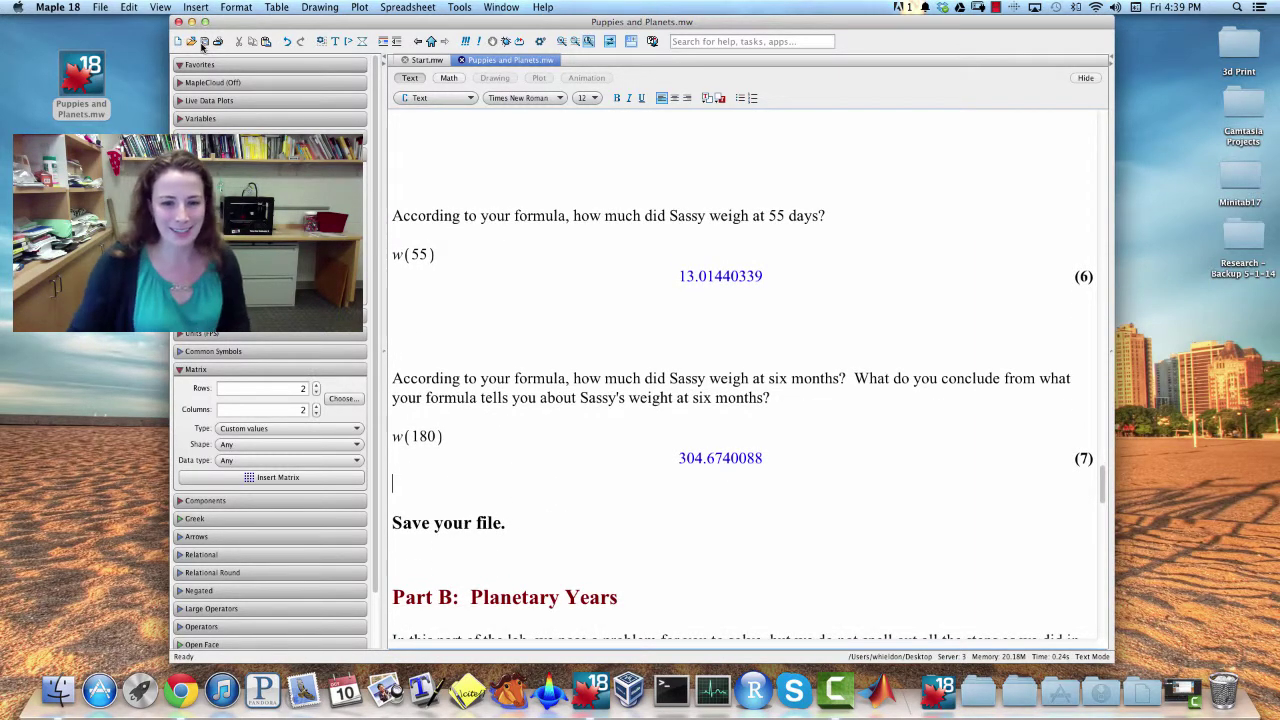
scroll(430, 214, "down", 10)
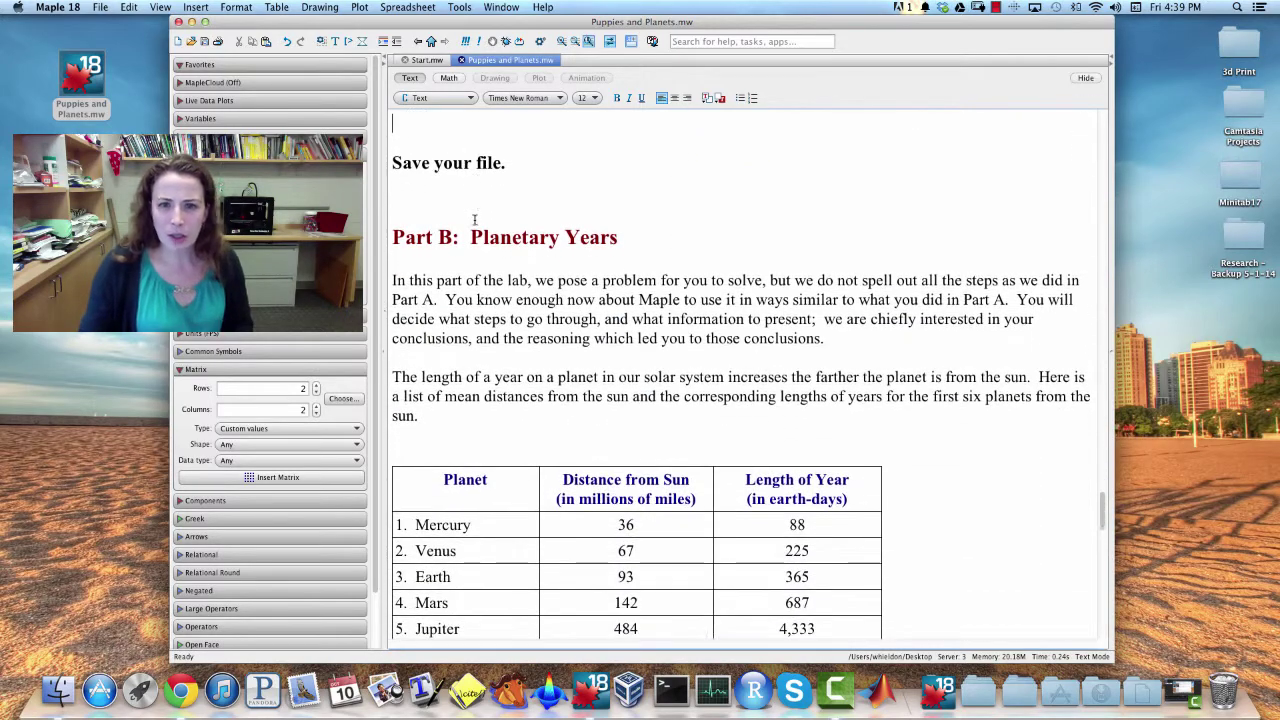
scroll(475, 219, "down", 1)
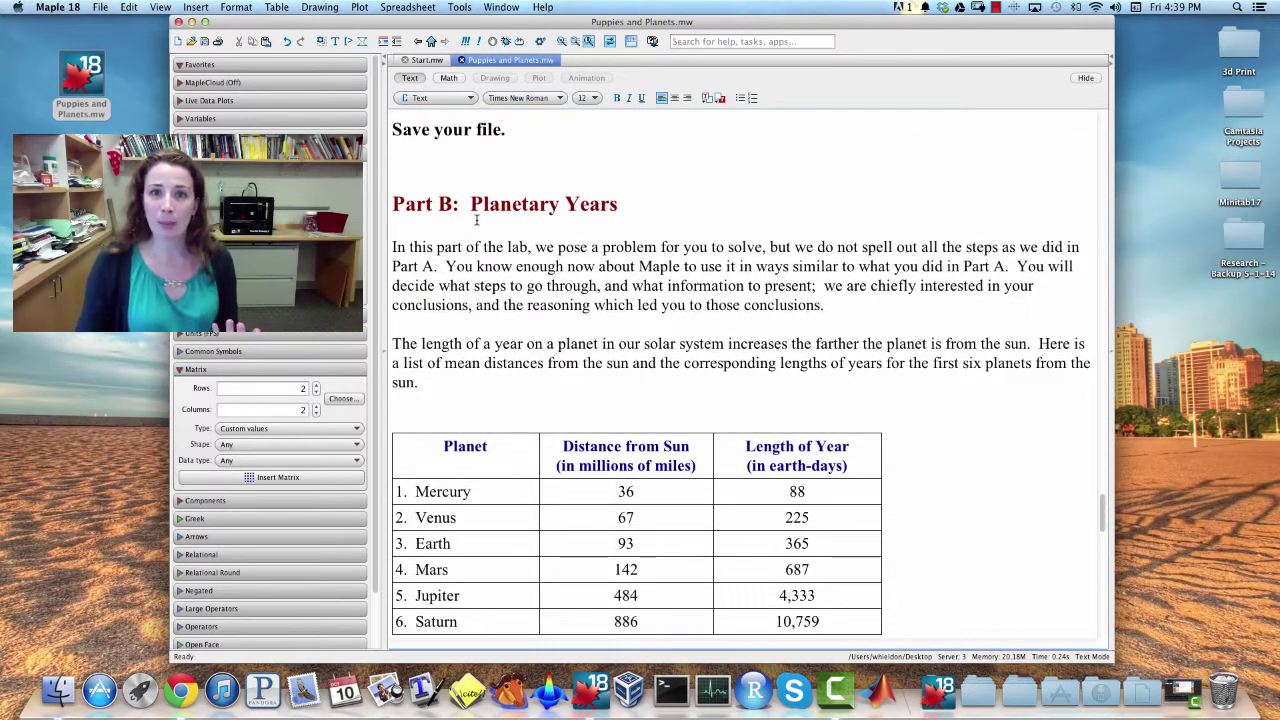
scroll(518, 257, "down", 5)
scroll(525, 261, "up", 3)
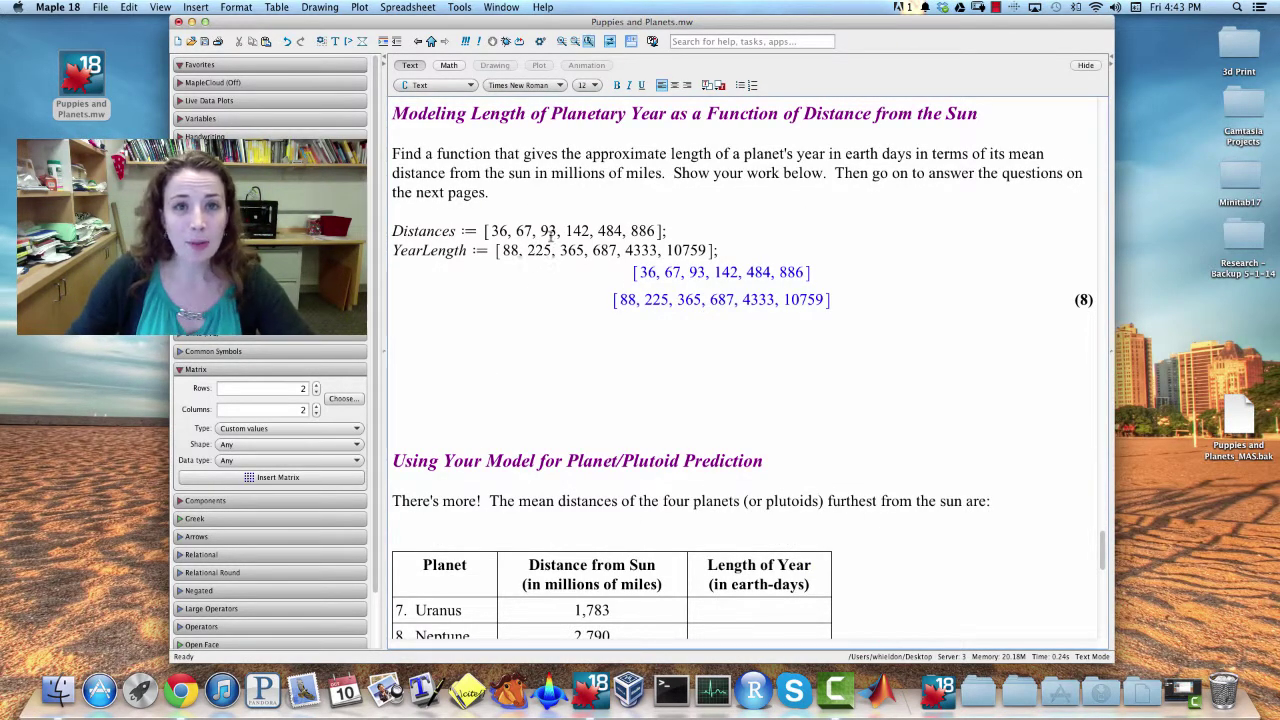
scroll(553, 235, "up", 8)
scroll(555, 232, "down", 6)
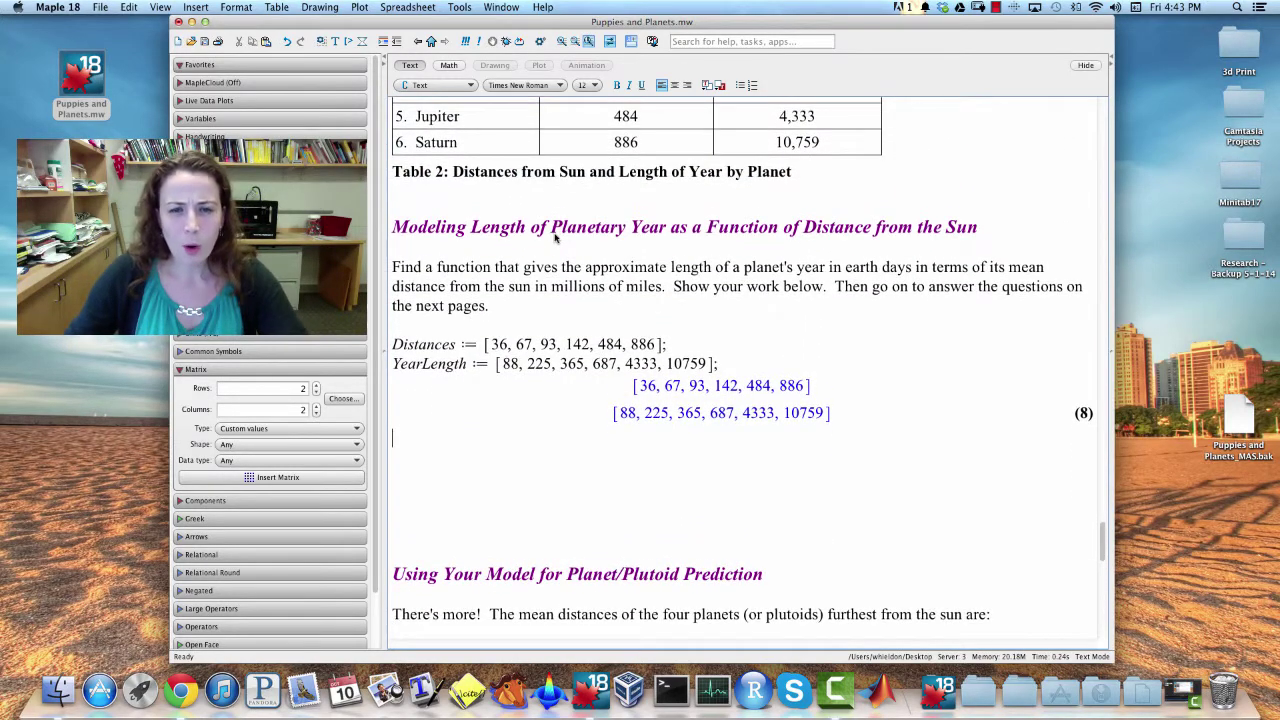
Step: Plot YearLength against Distances as separate points with style = point
scroll(555, 236, "down", 1)
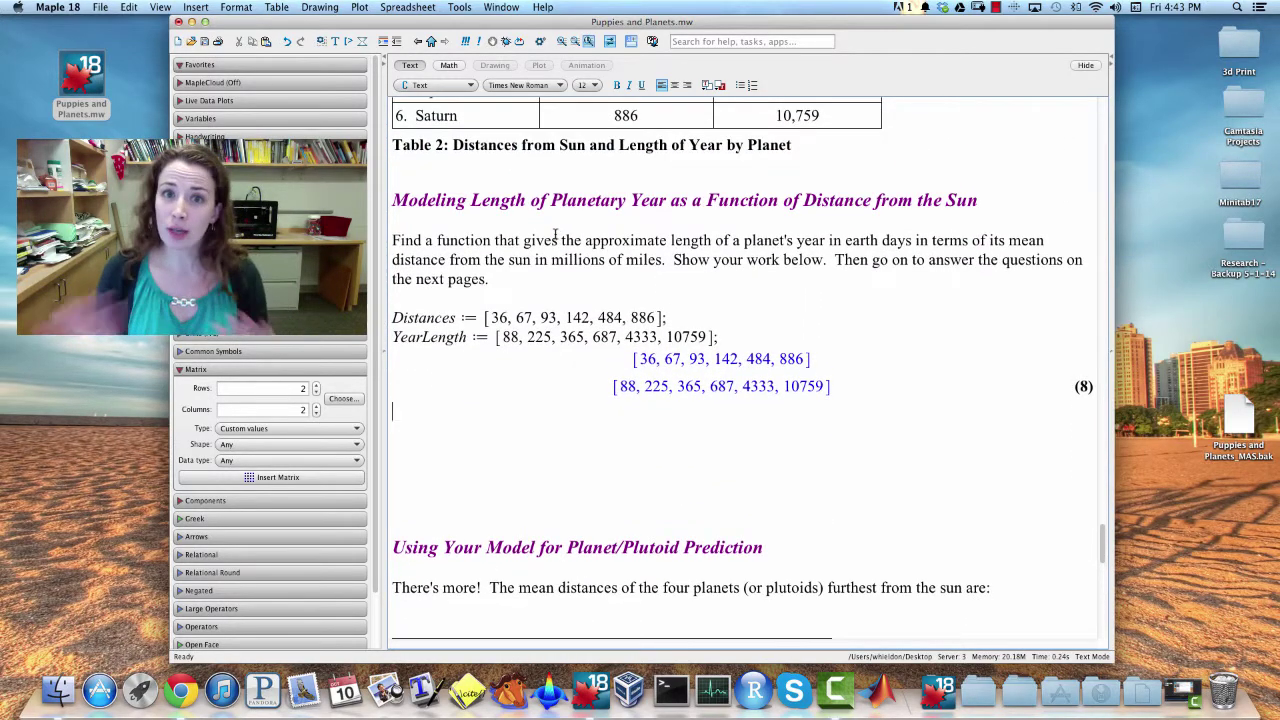
key("F5")
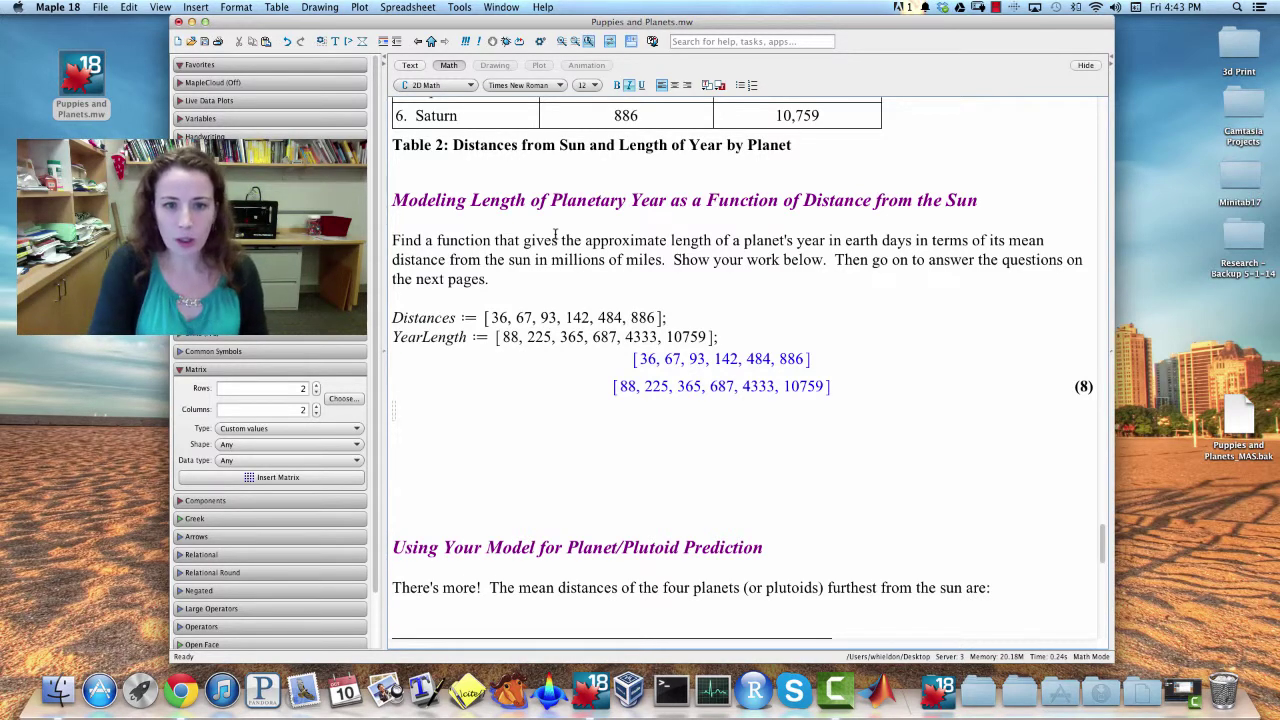
type("plot(Distanc")
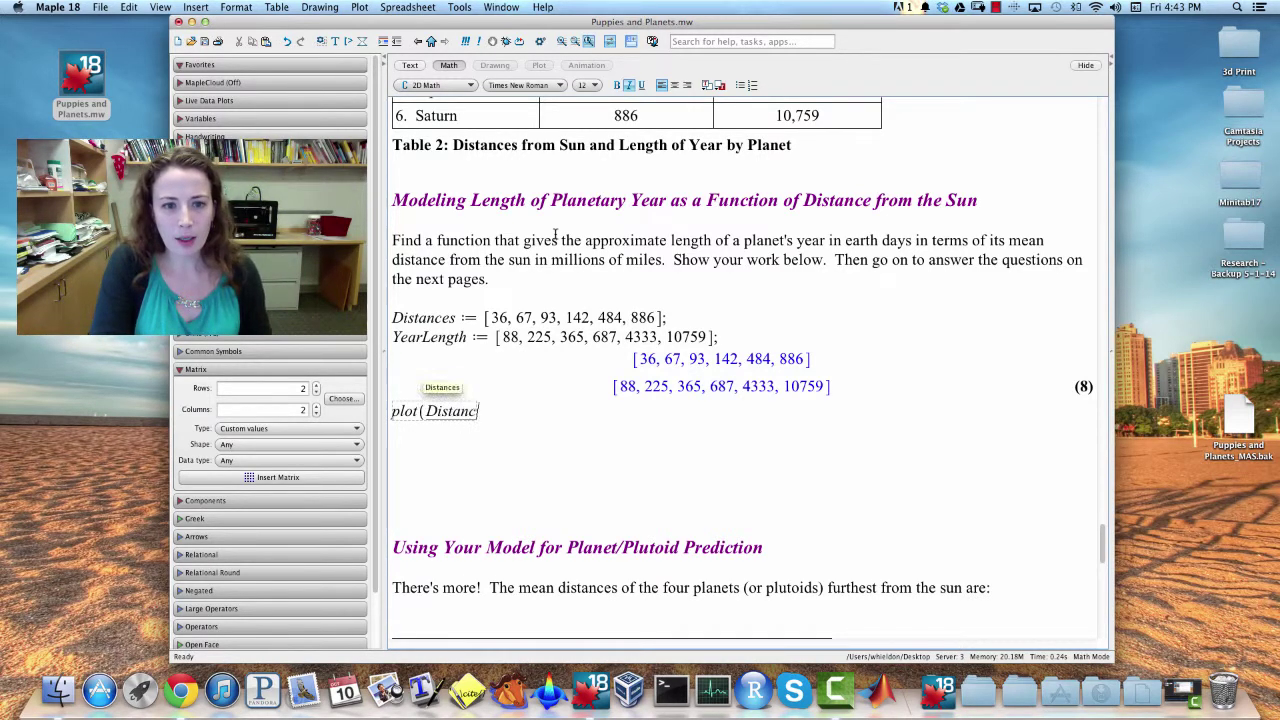
type("es, YearLength")
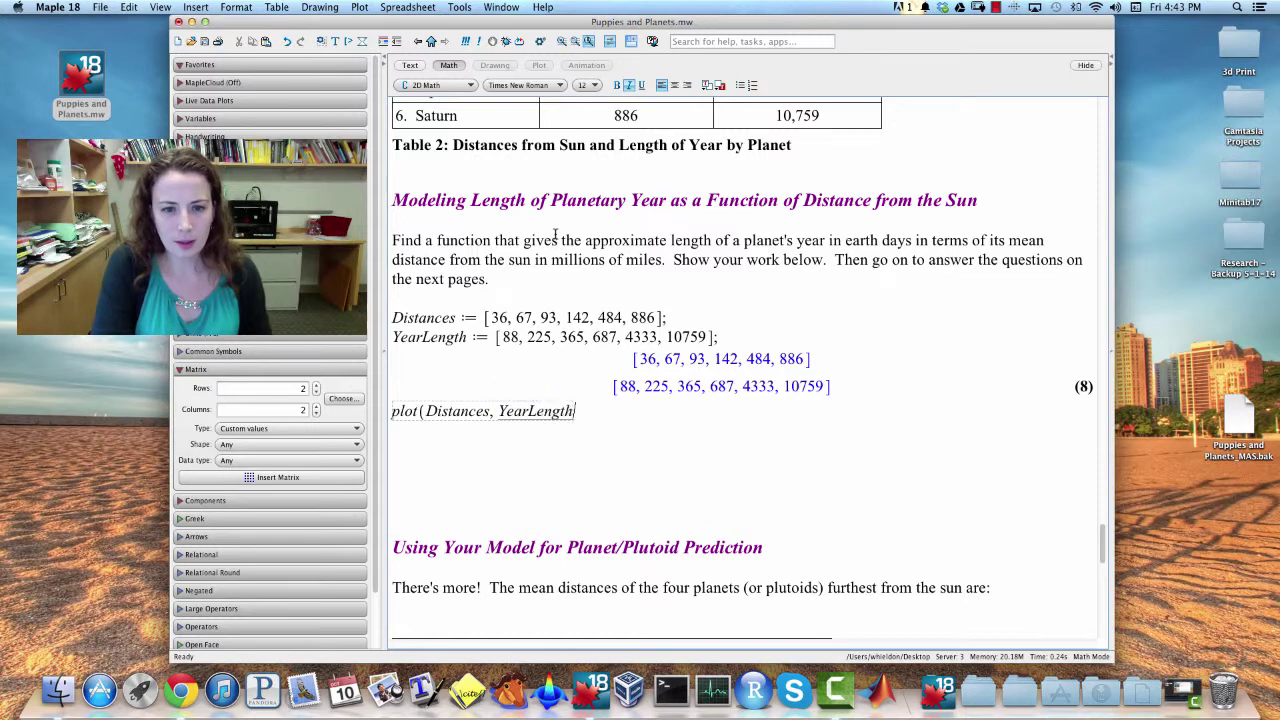
type(")")
key("Return")
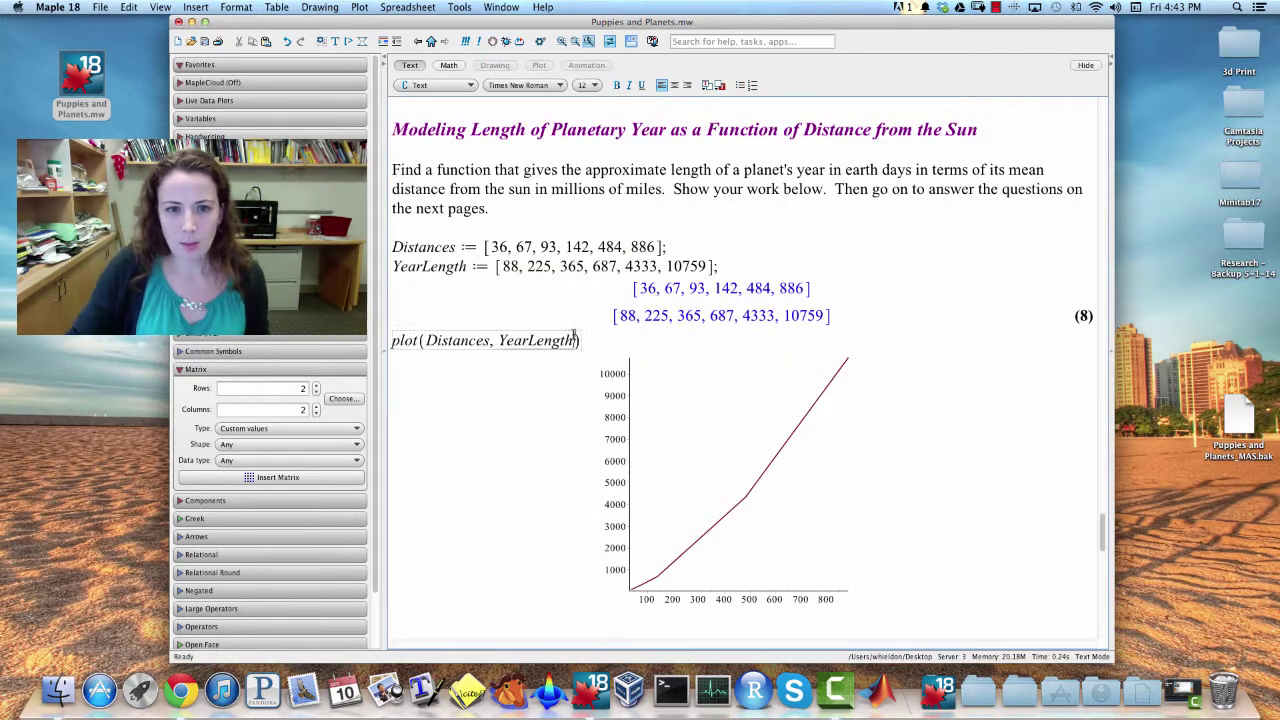
left_click(573, 338)
type(", style = ")
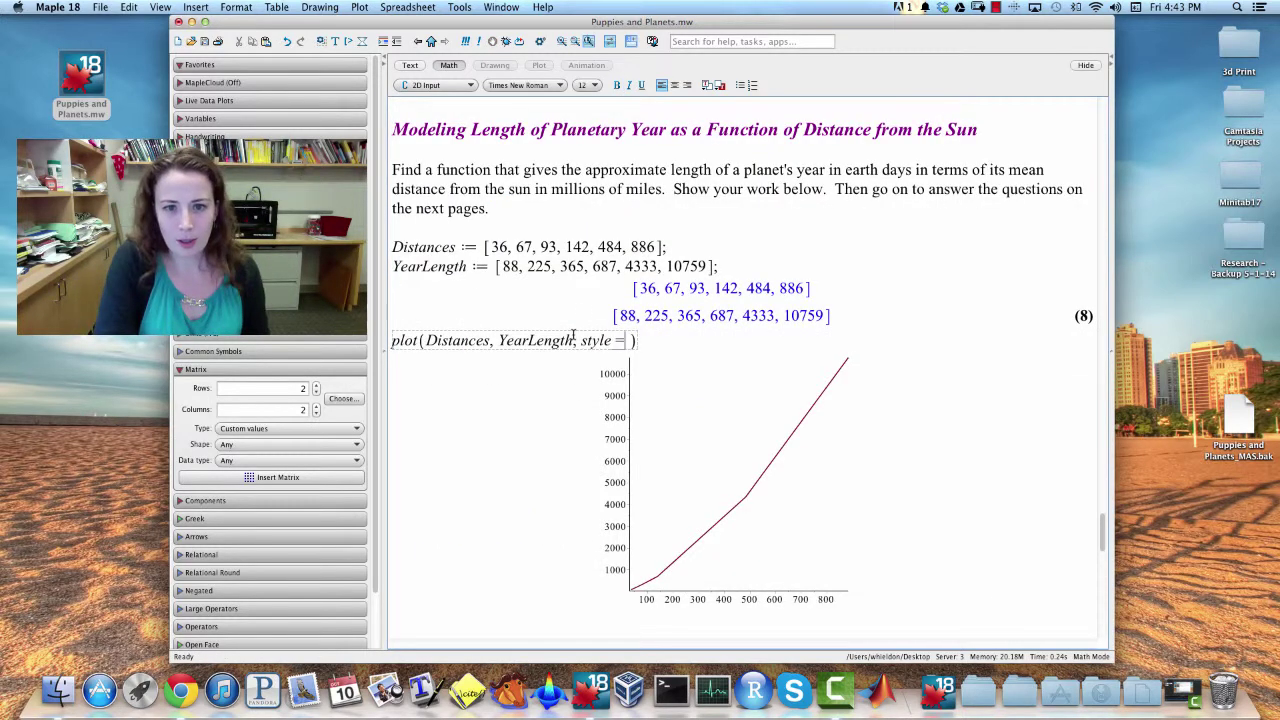
type("point")
key("Return")
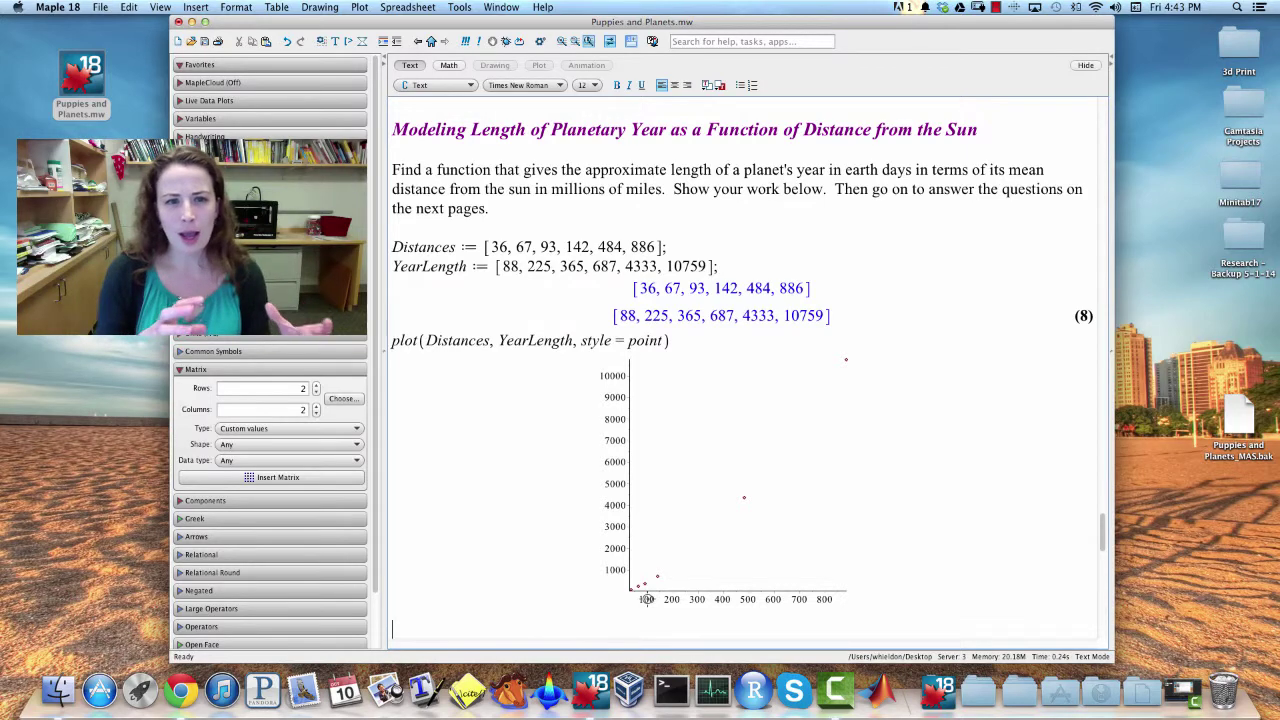
Step: Change the command to logplot for a logarithmic vertical scale and rerun it
scroll(646, 598, "down", 3)
scroll(650, 585, "up", 5)
scroll(600, 300, "down", 3)
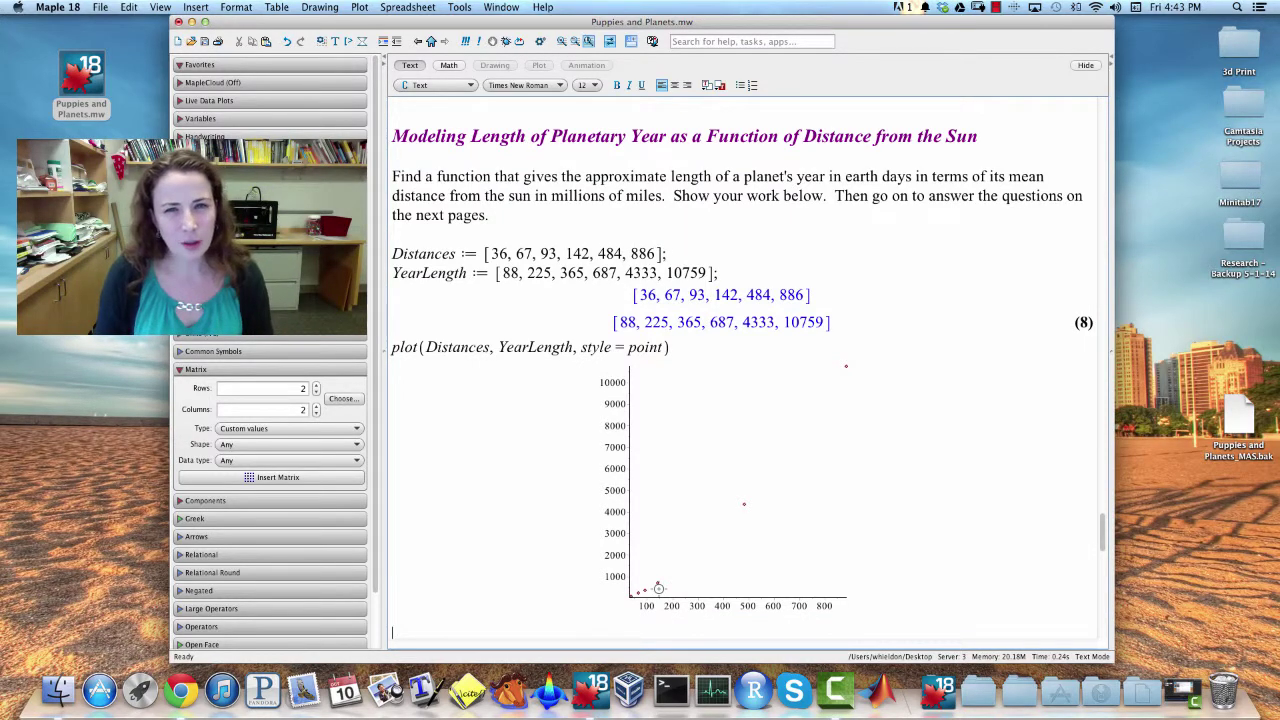
left_click(404, 345)
type("log")
key("Return")
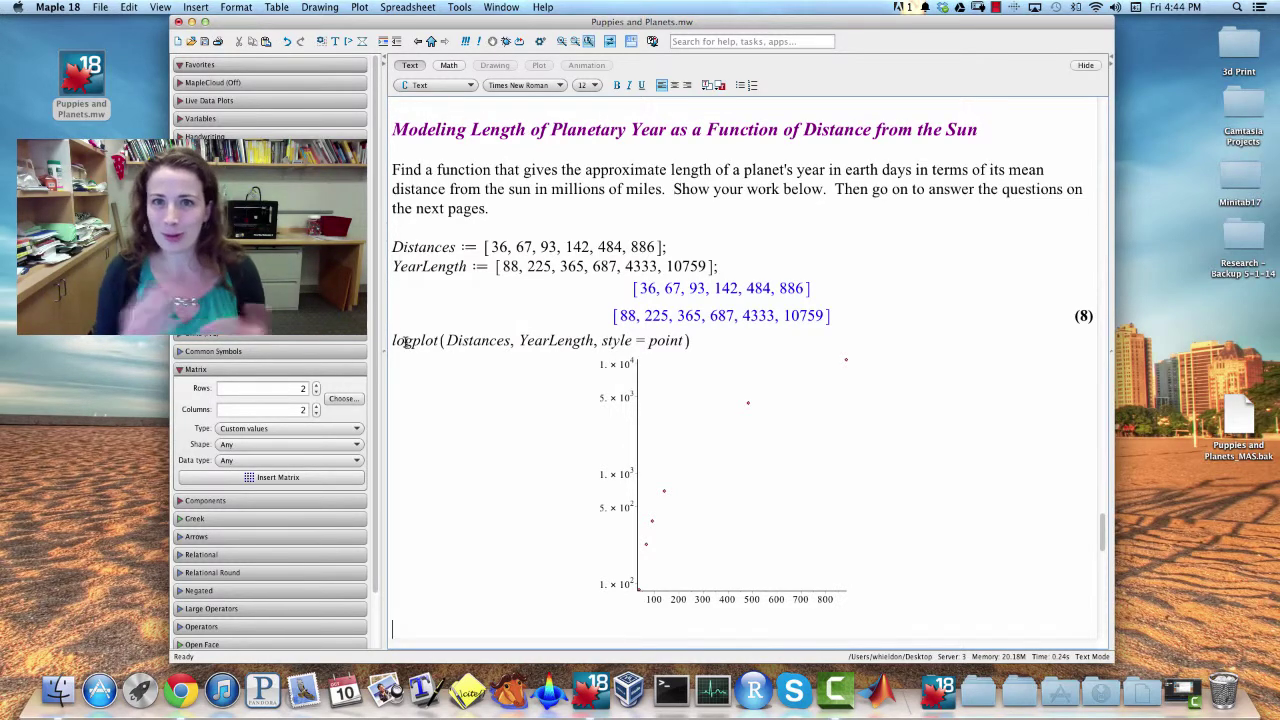
Step: Change logplot to loglogplot(Distances, YearLength, style = point) and rerun it for log-log axes
left_click(406, 341)
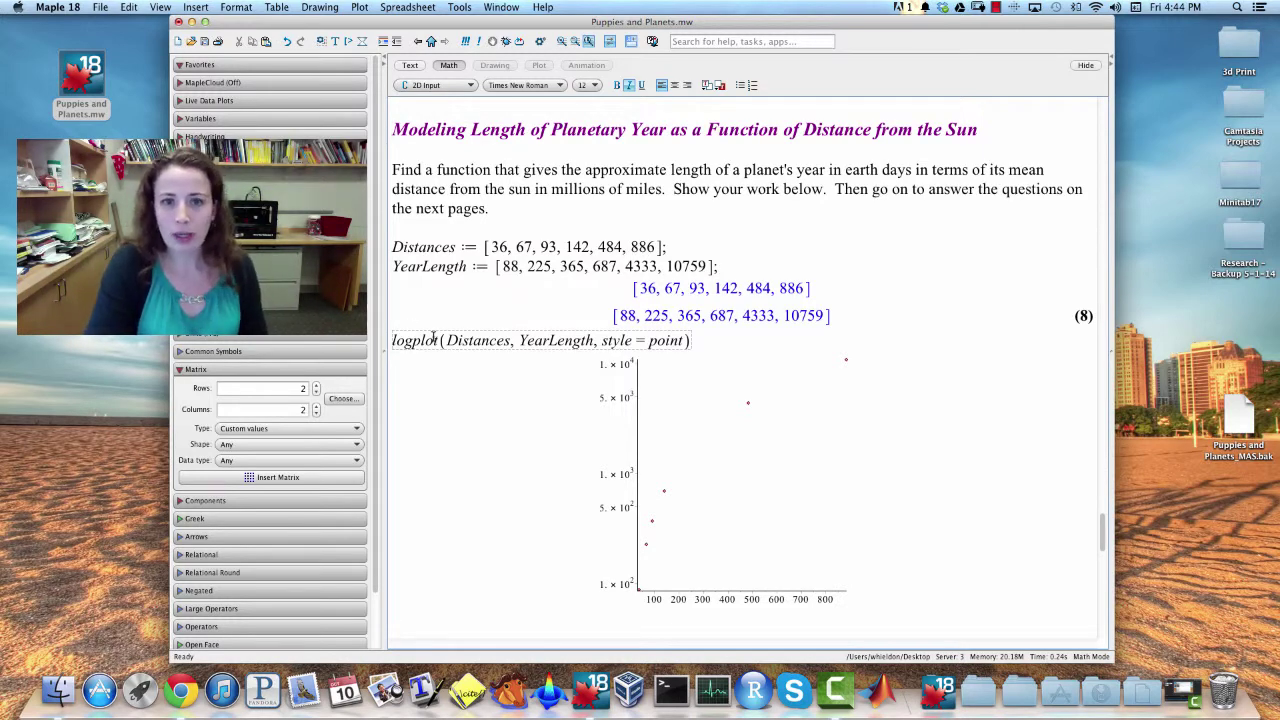
type("log")
key("Return")
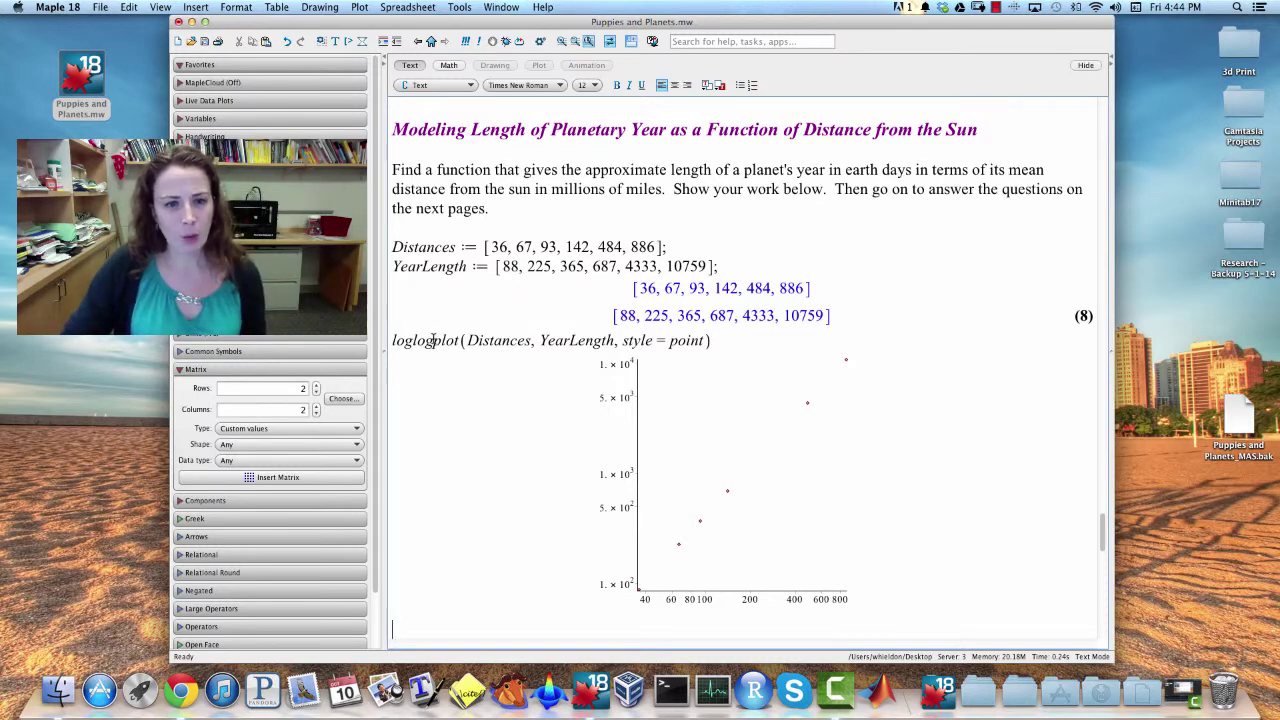
left_click_drag(433, 340, 392, 341)
left_click(426, 340)
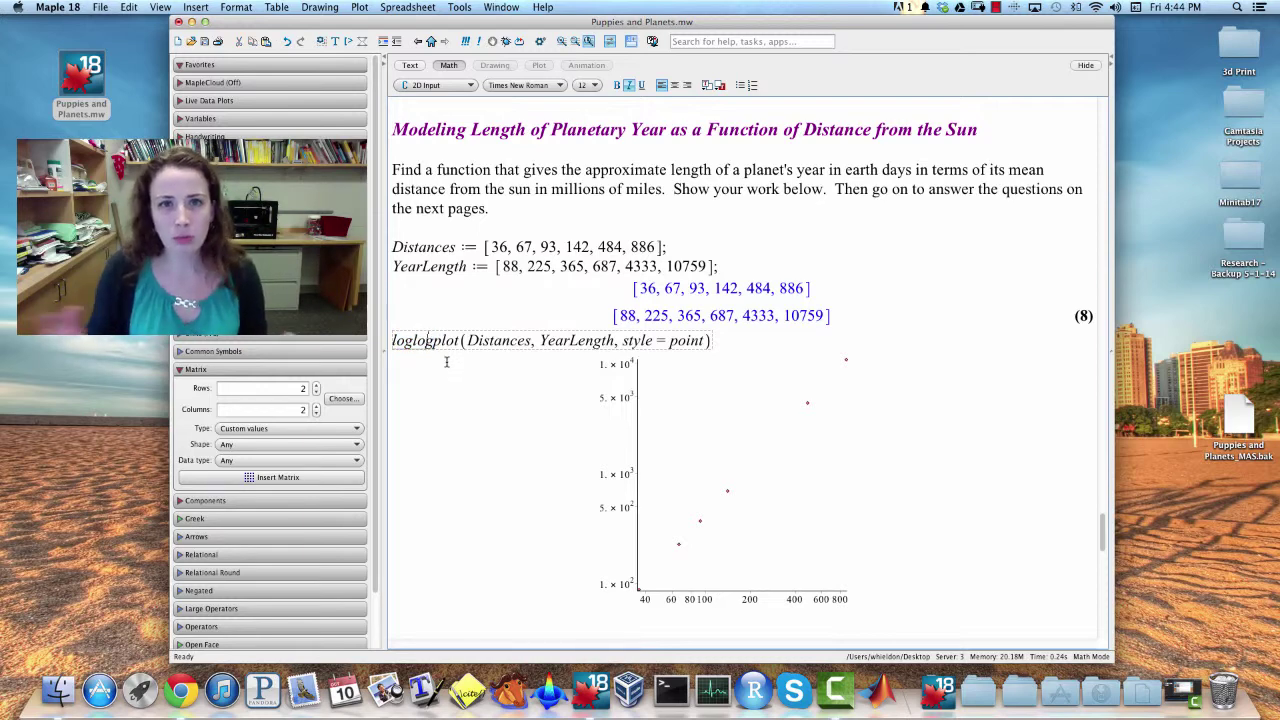
scroll(446, 362, "down", 2)
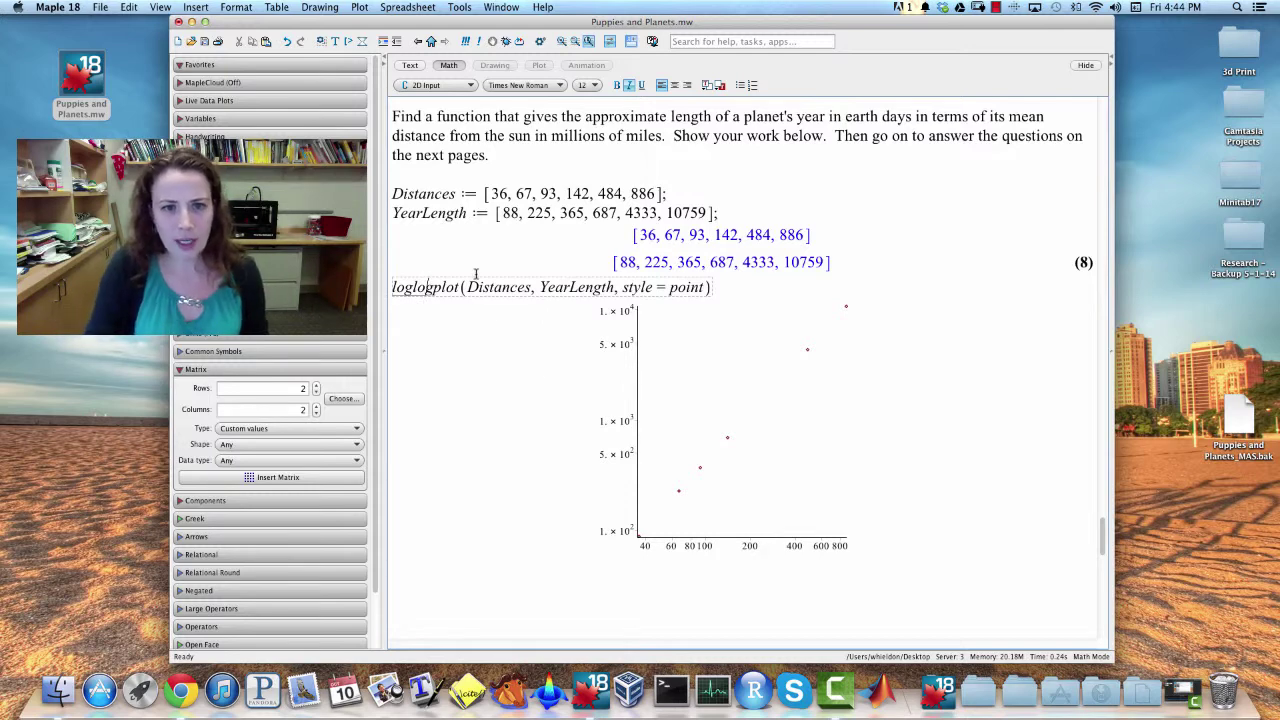
Step: Assign plain plot to dataPlotPlanets, titled "Length of Year by Distance", labels "Distance from Sun (millions of miles)", "Year (days)"
key("BackSpace")
key("BackSpace")
key("BackSpace")
key("BackSpace")
key("BackSpace")
key("BackSpace")
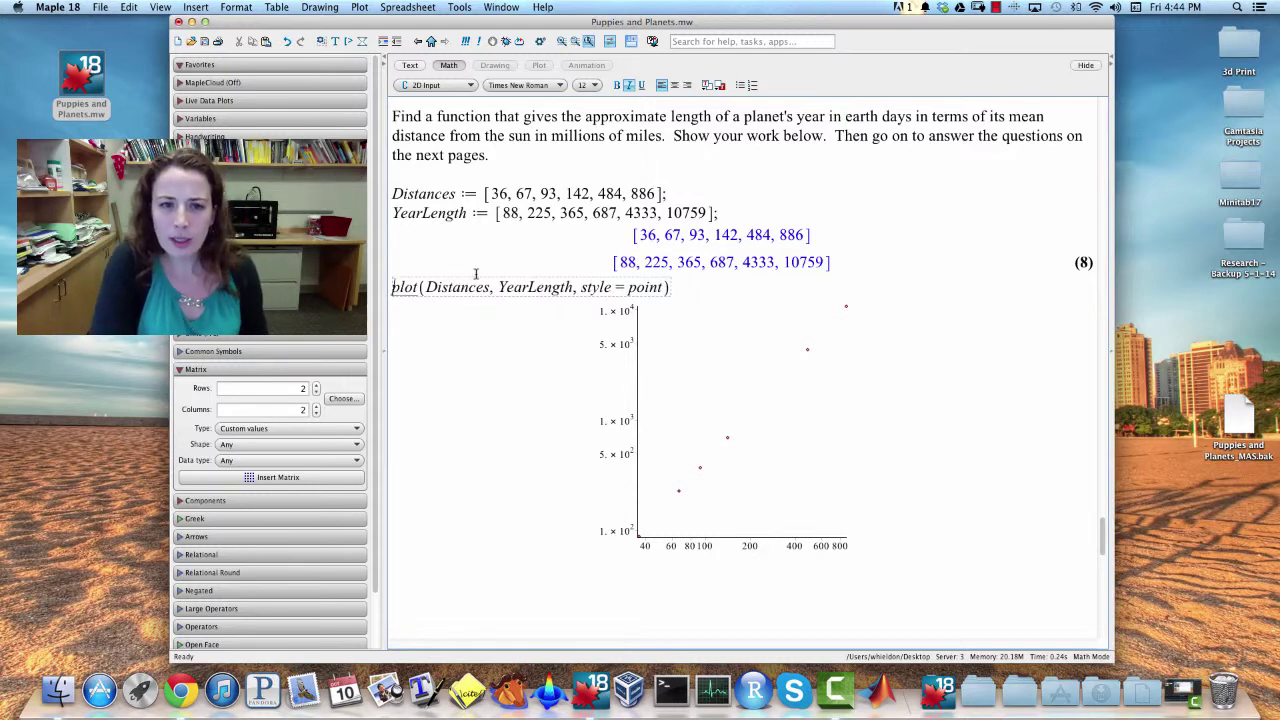
type("dataP")
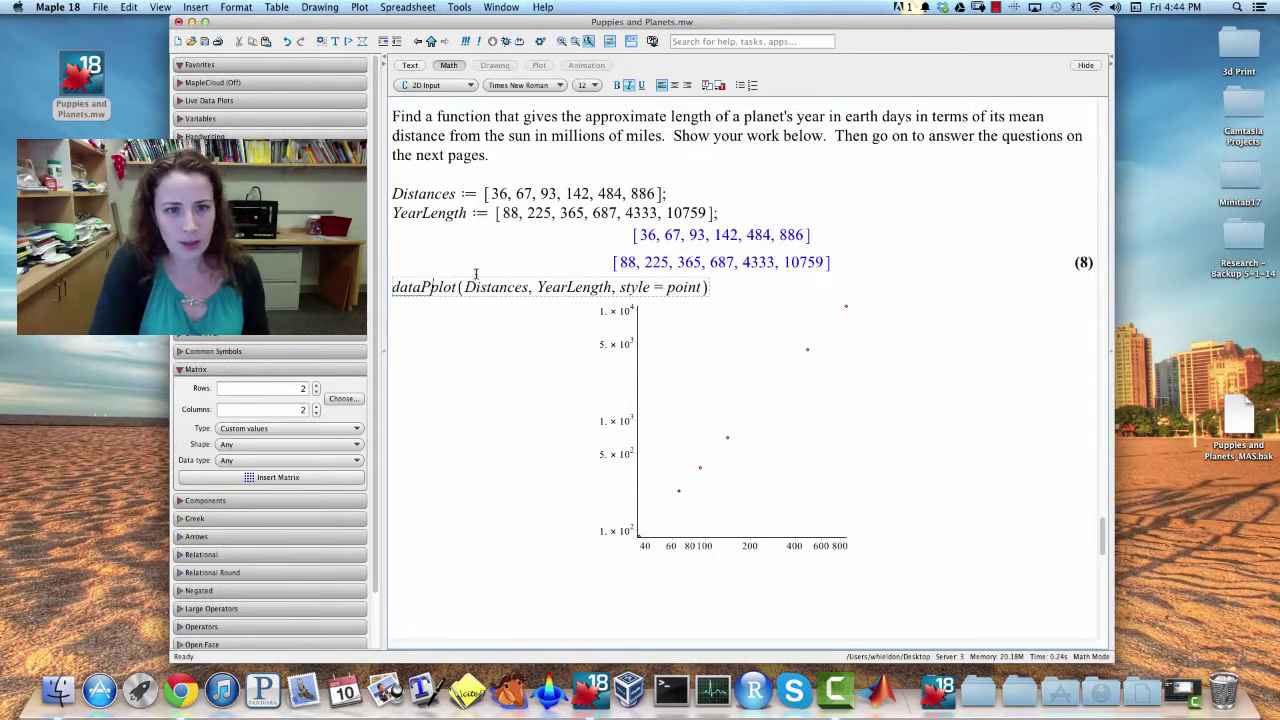
type("lotPlanets :=")
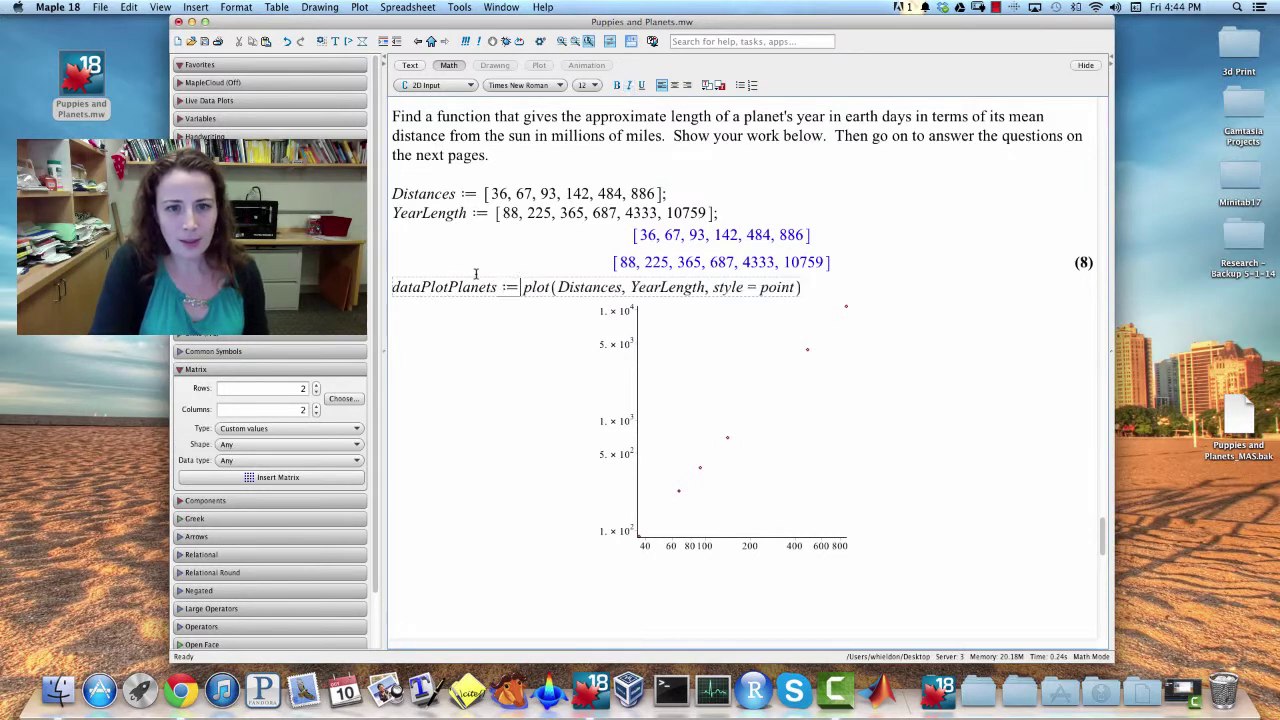
left_click(797, 287)
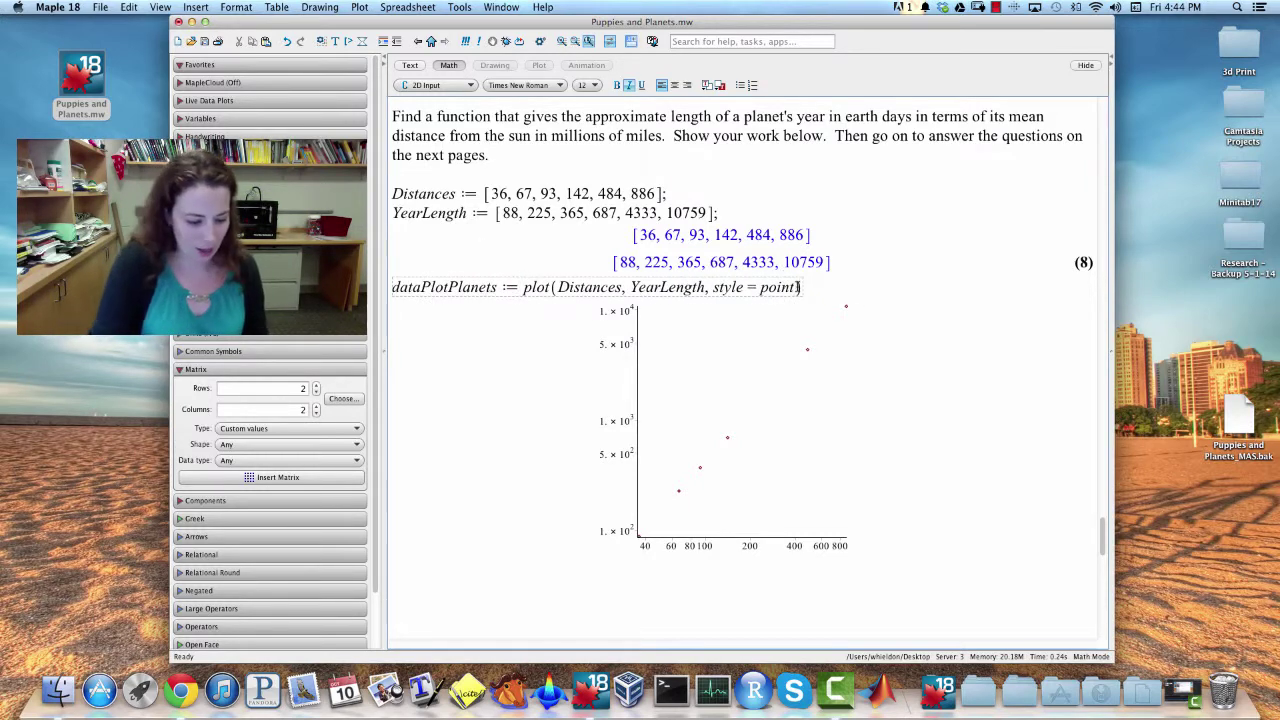
type(", title = \"")
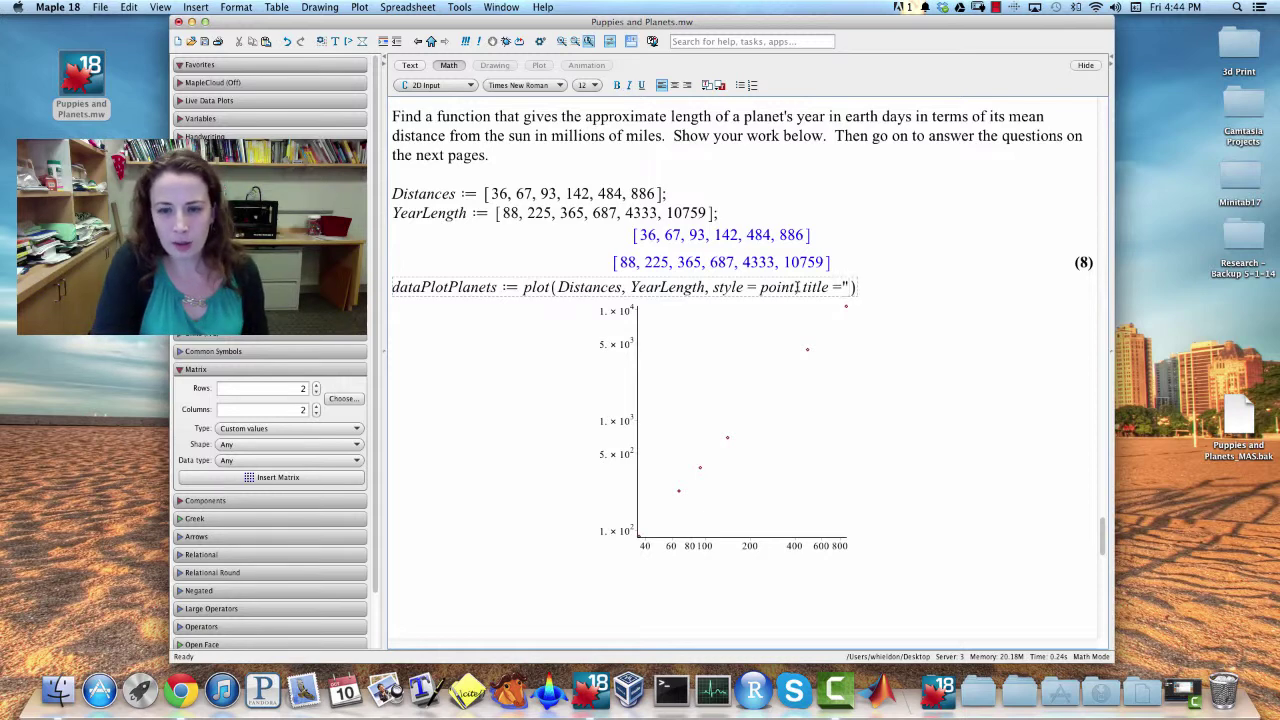
type("Length of Ye")
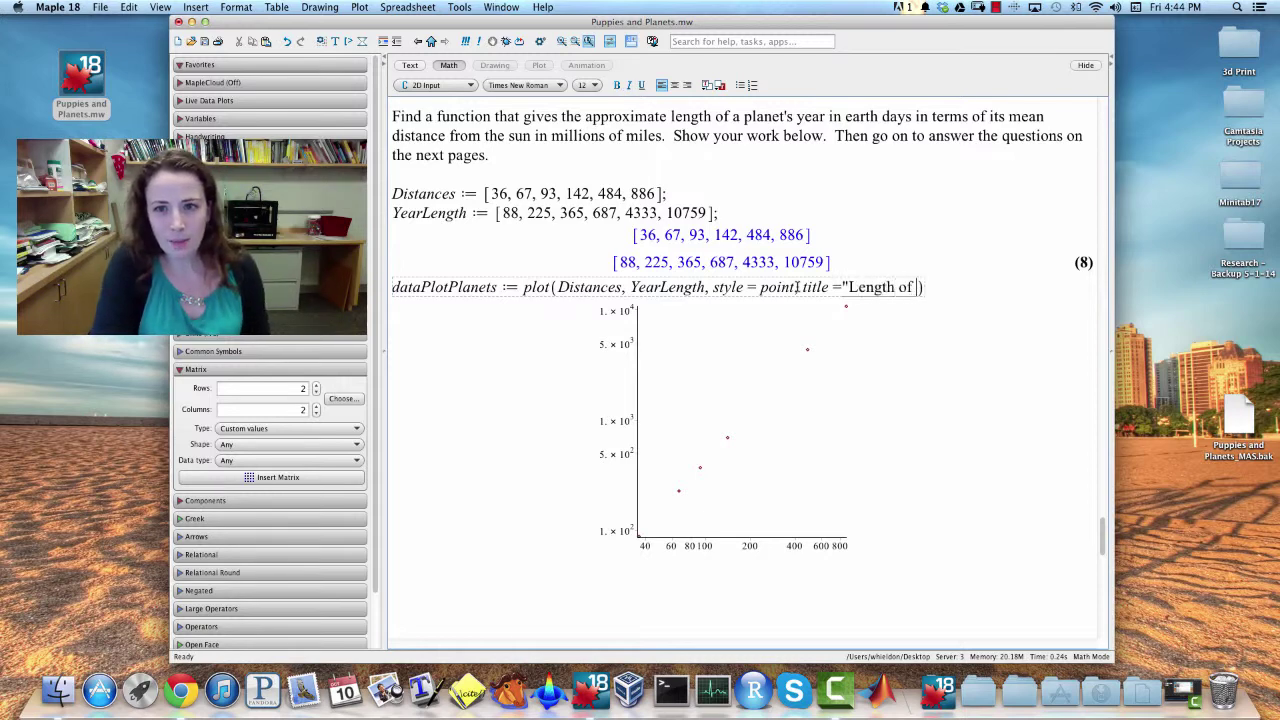
type("ar by Distance")
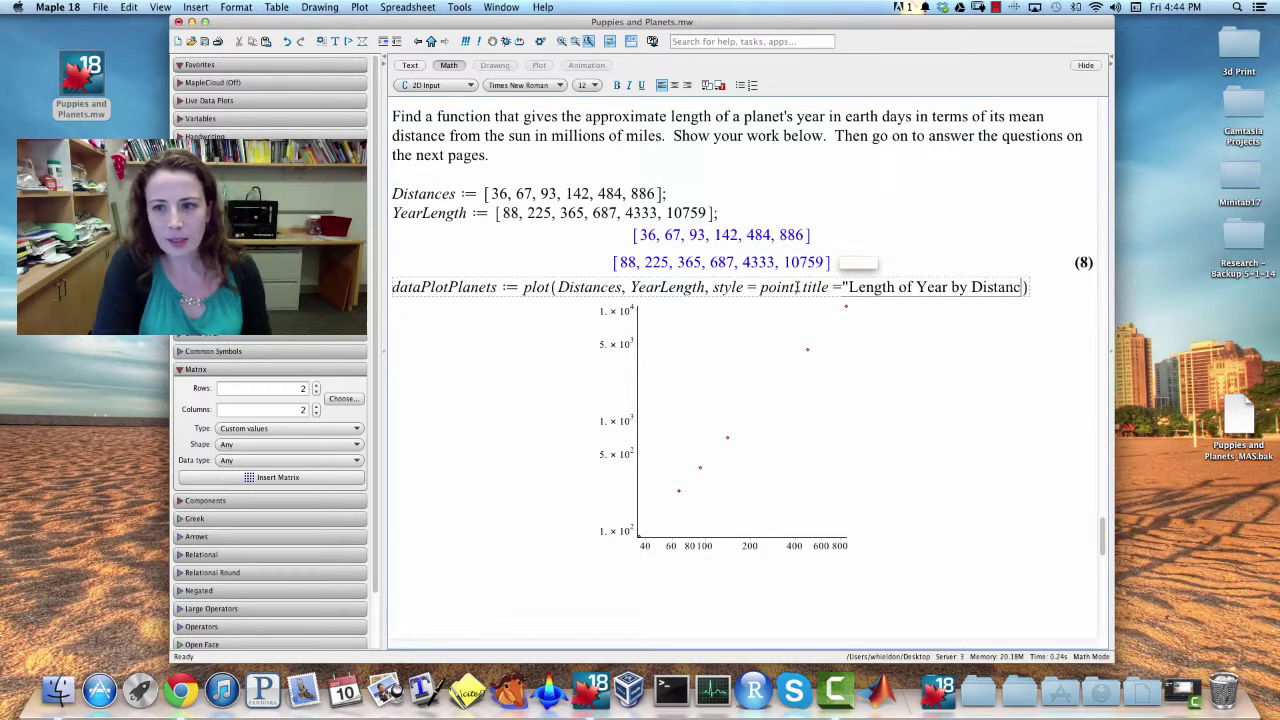
type("\", ")
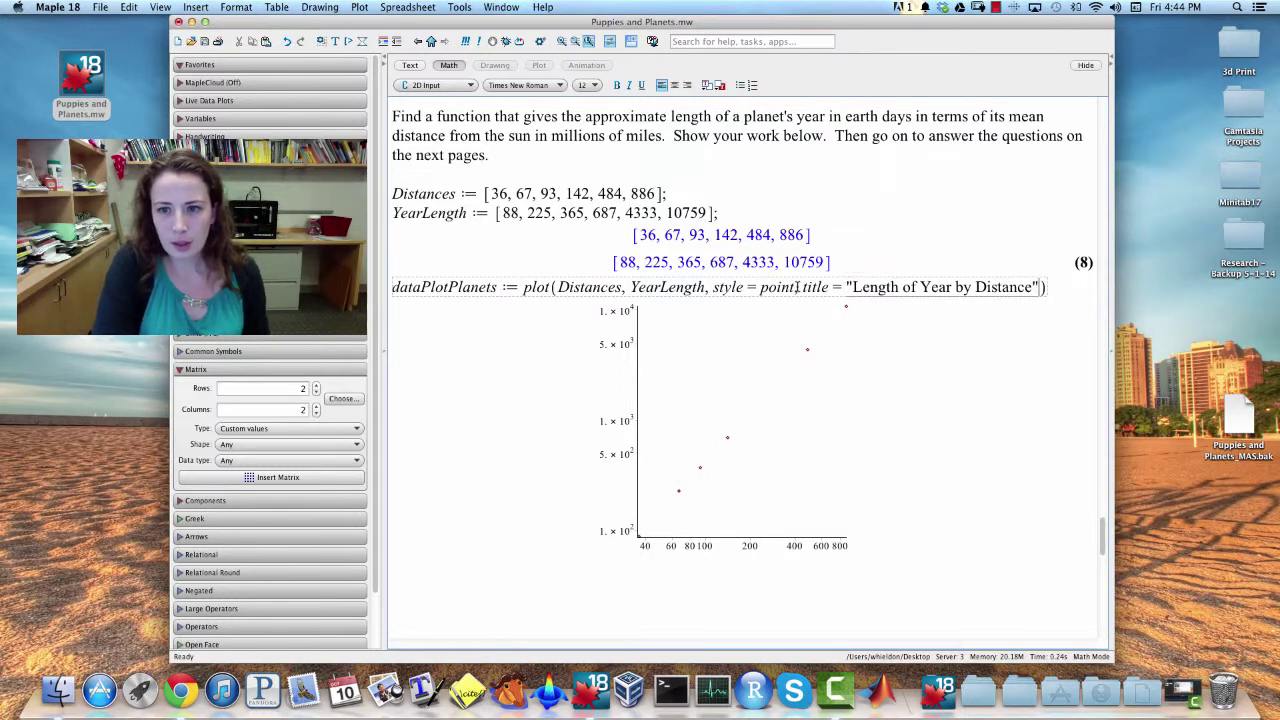
type("labels =")
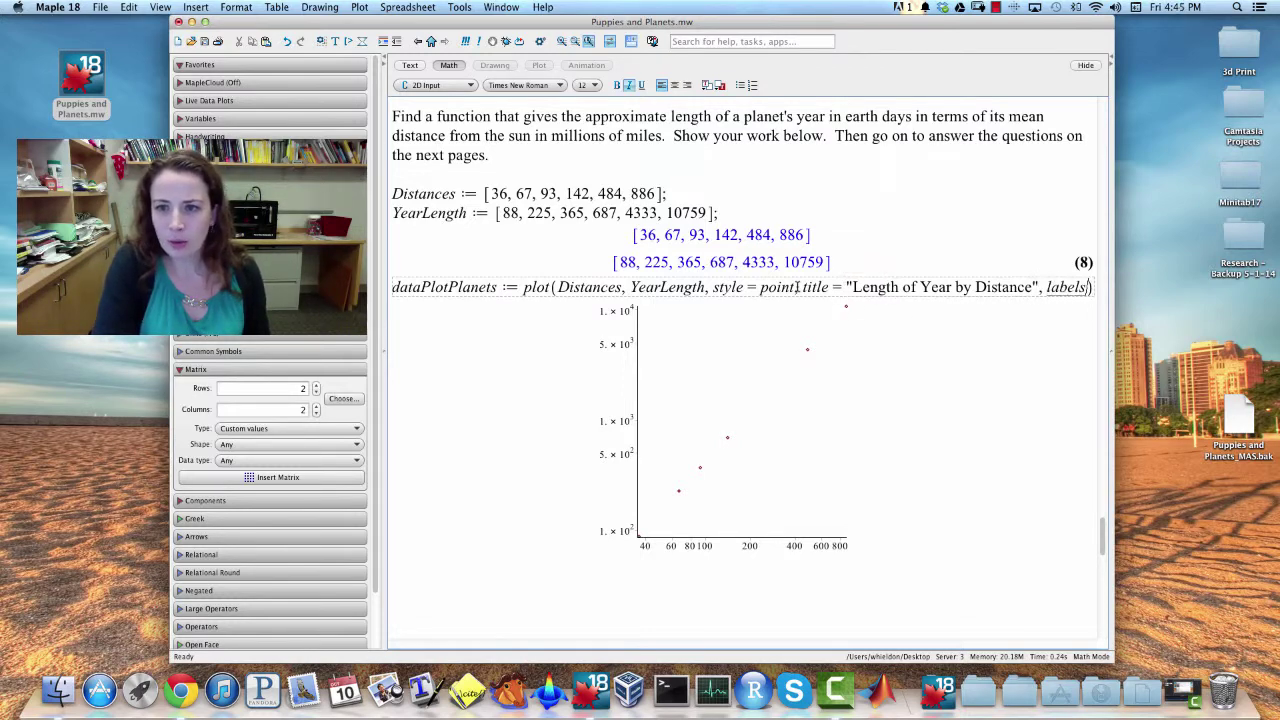
type("[\"Distanc")
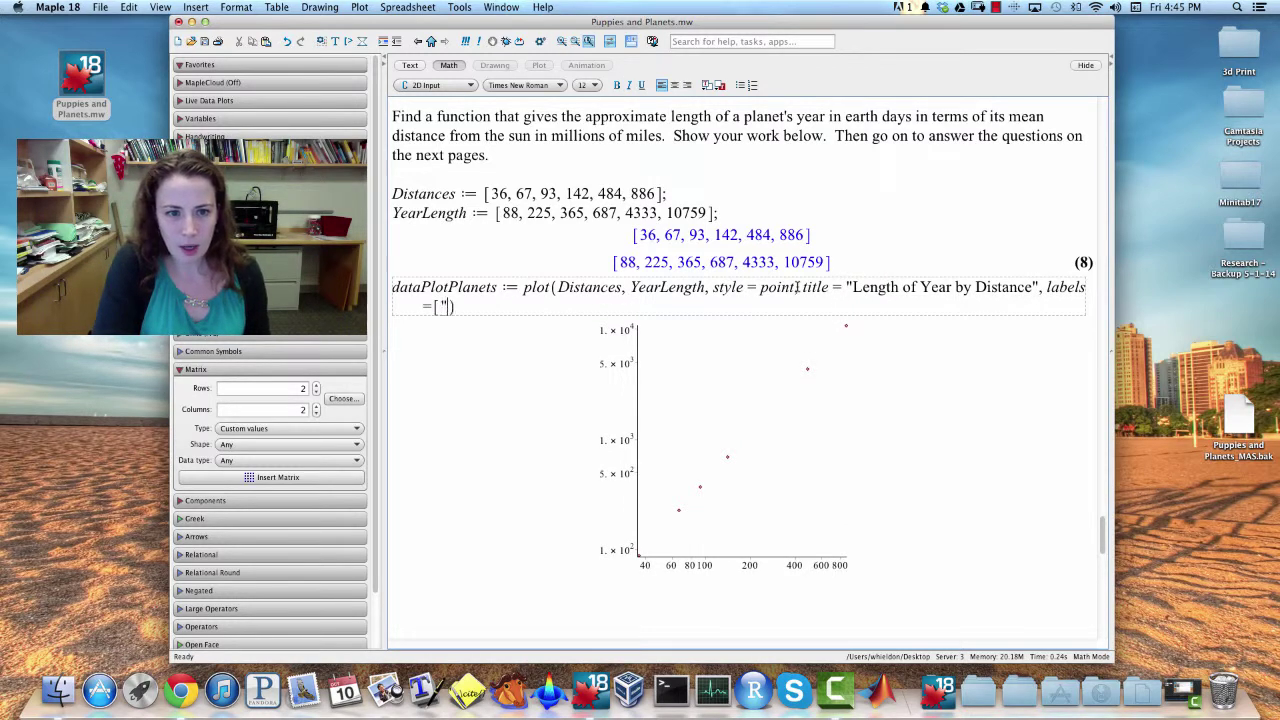
type("e from Sun\"")
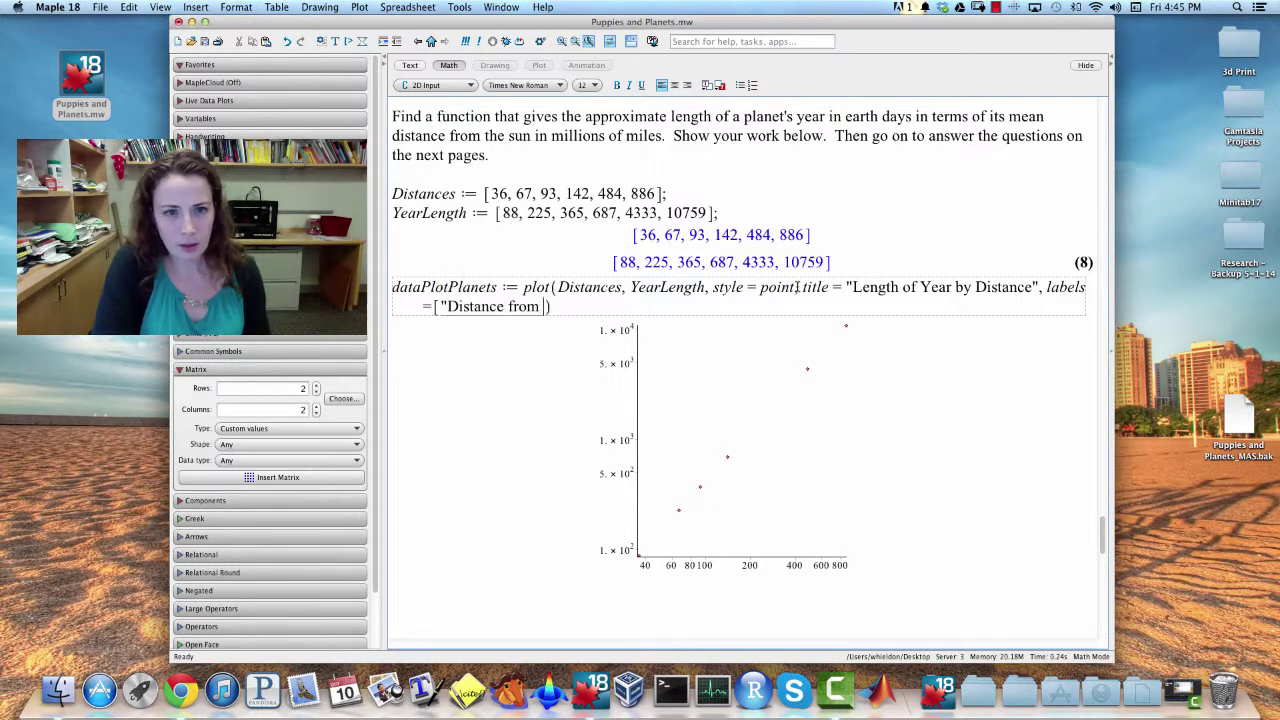
key("BackSpace")
type("(millions of miles)")
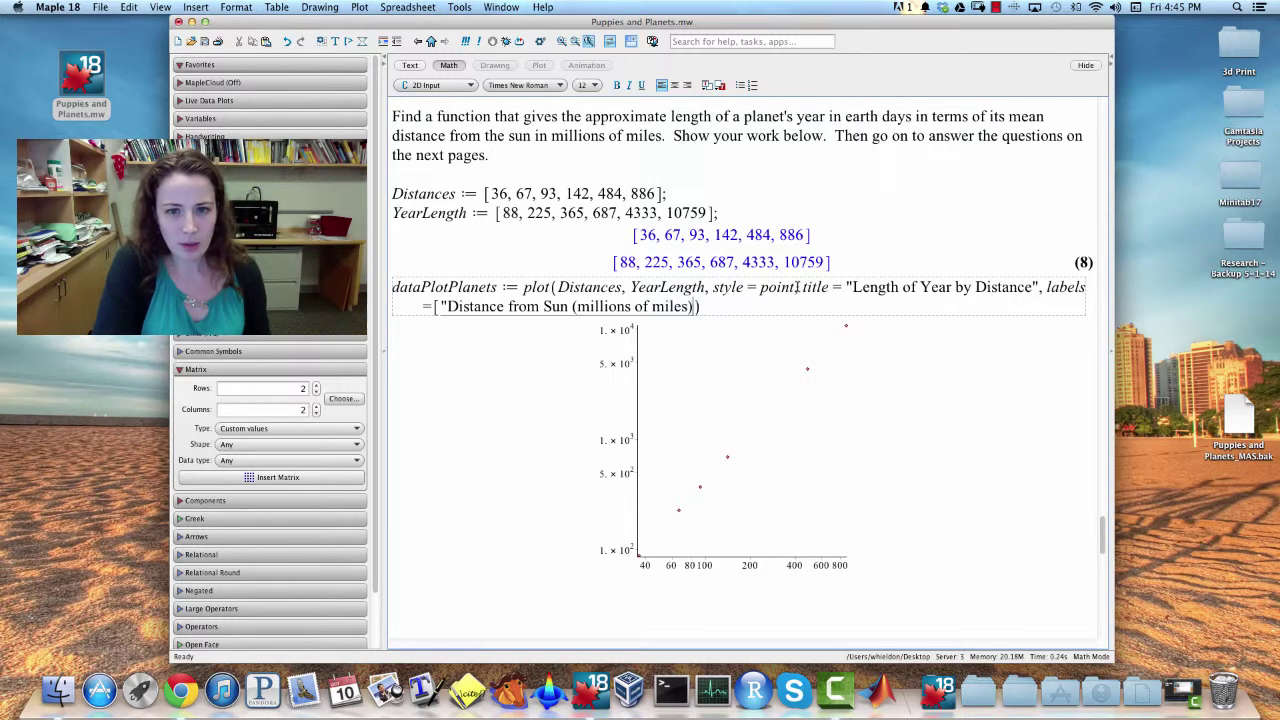
type("\", ")
type("\"")
type("Year (days")
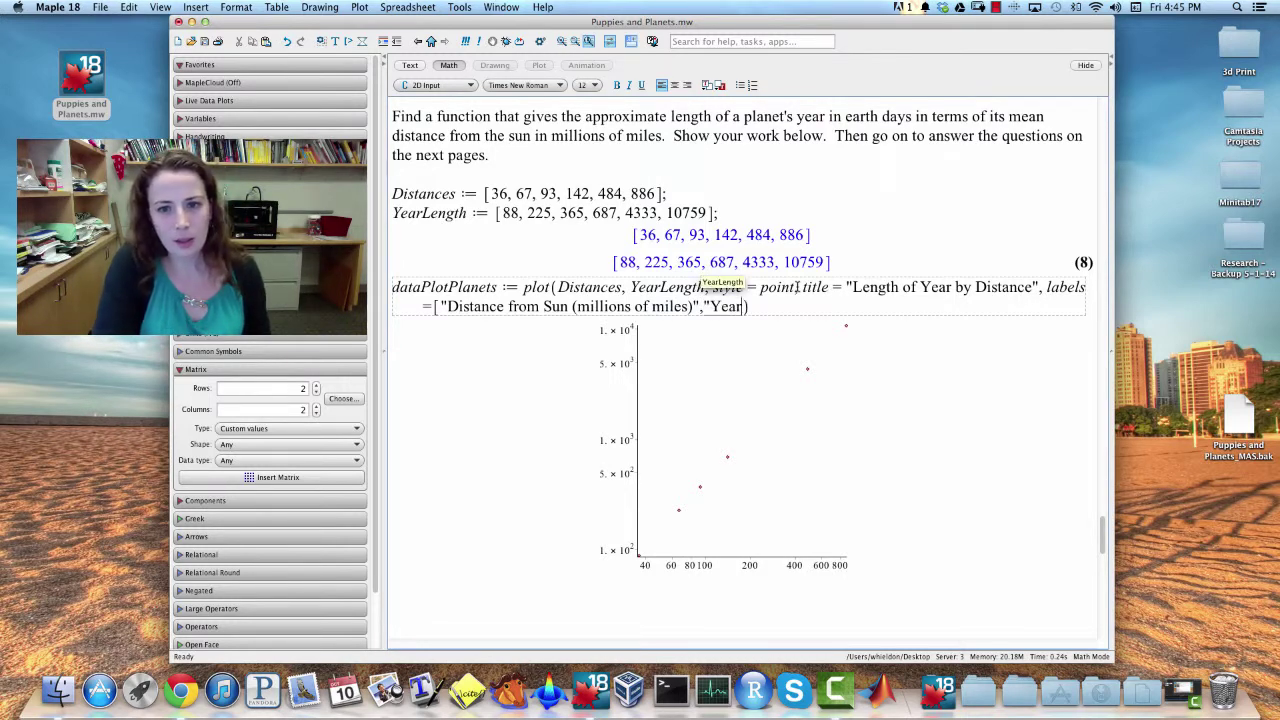
type(")\"]")
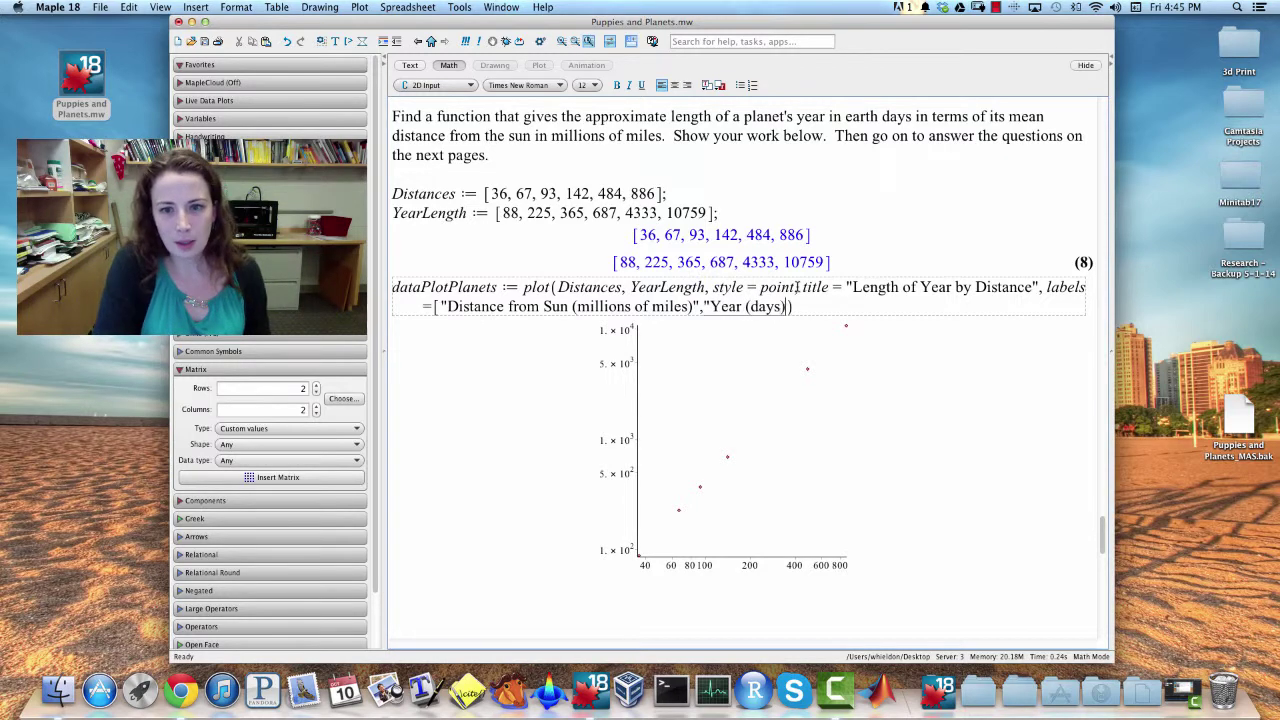
key("Return")
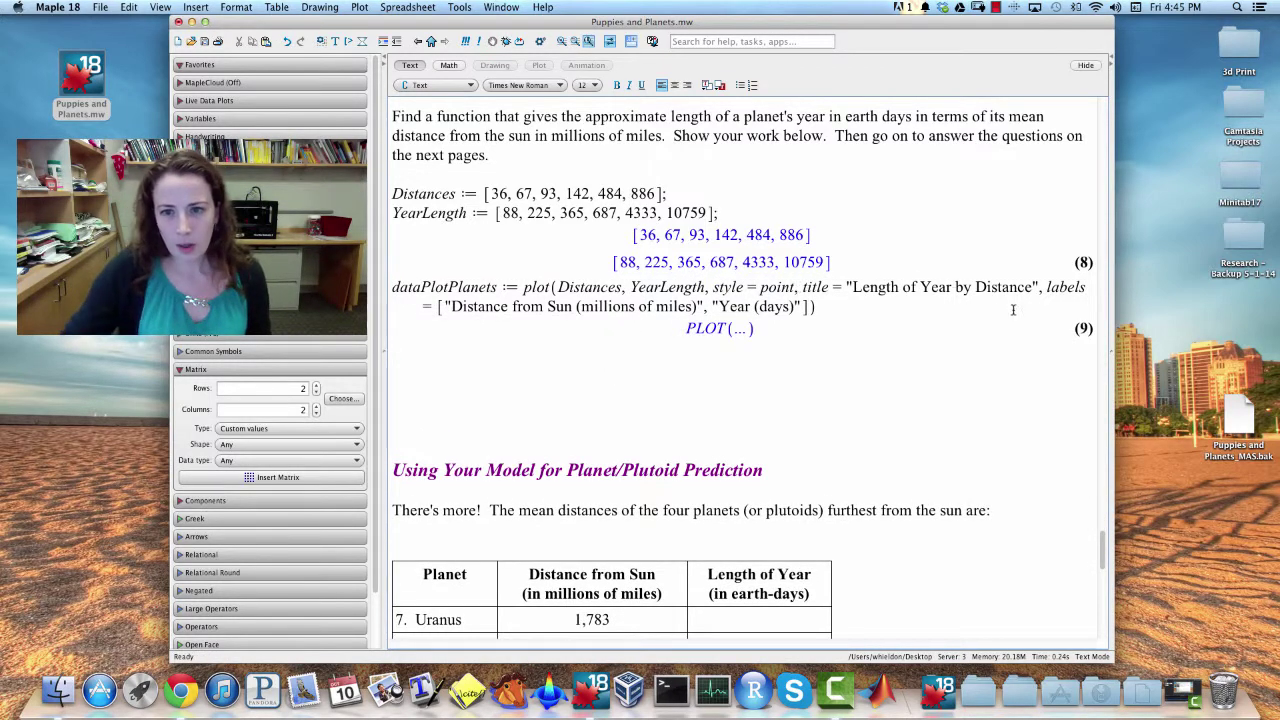
Step: End the dataPlotPlanets command with a colon so its output is hidden
left_click(885, 306)
type(":")
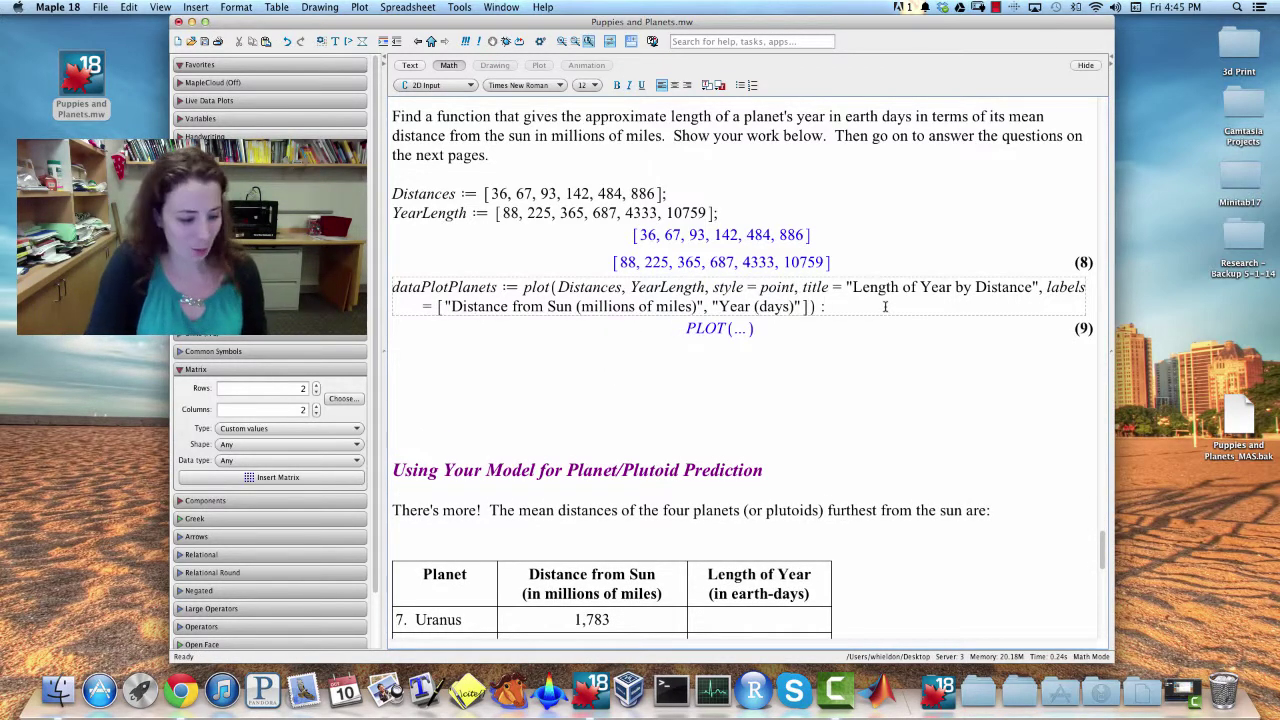
type(" %")
key("Return")
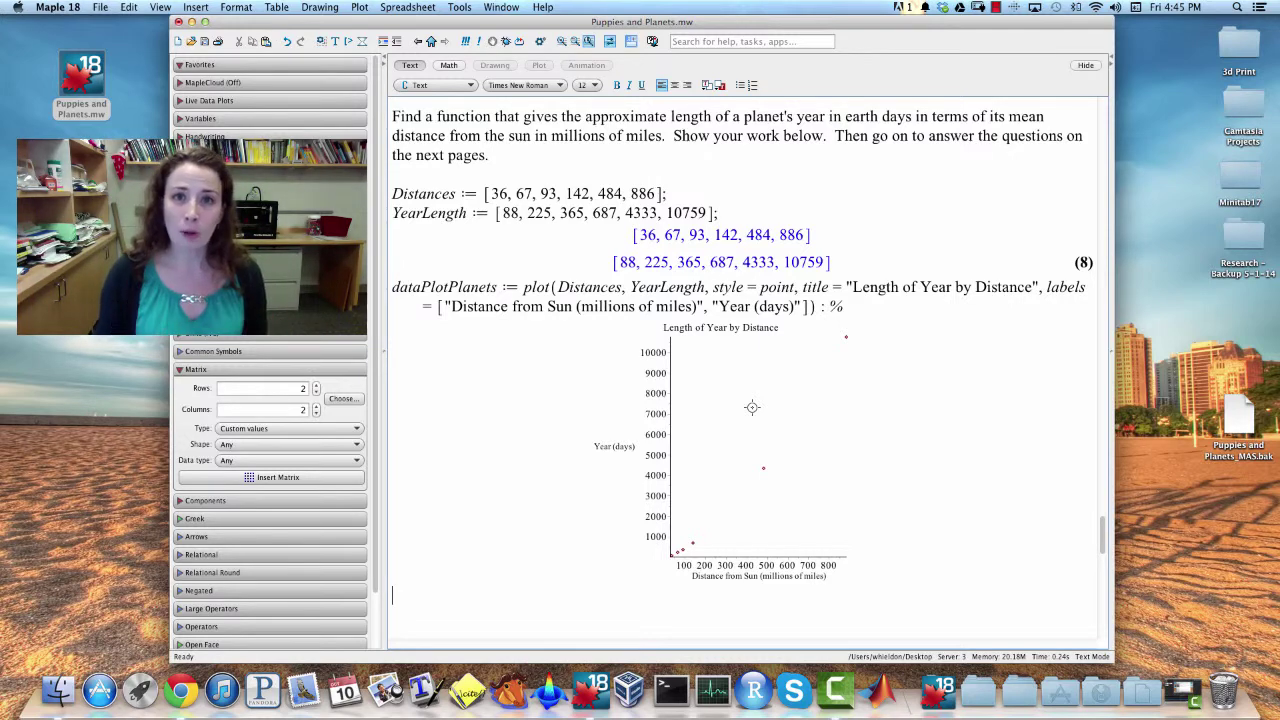
left_click(867, 309)
key("BackSpace")
Step: Run the stored plot command, then begin the model yL := x -> A*x^p on a new math line
key("Return")
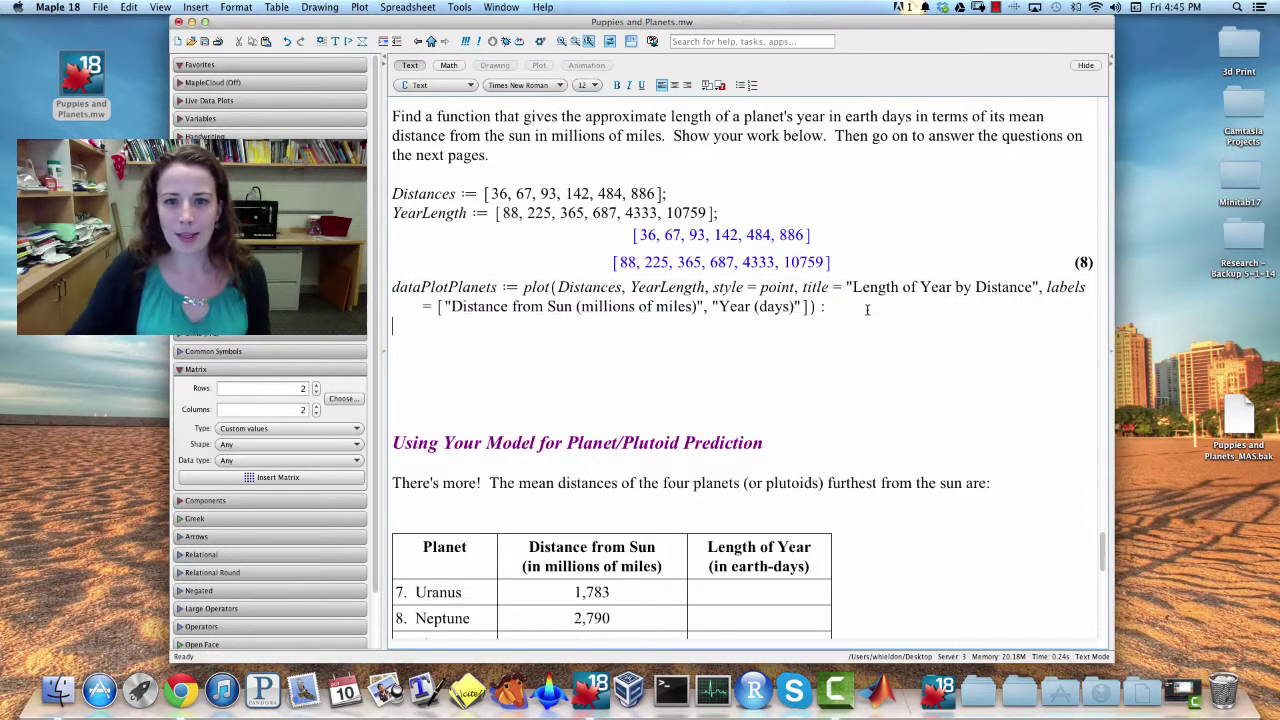
key("Return")
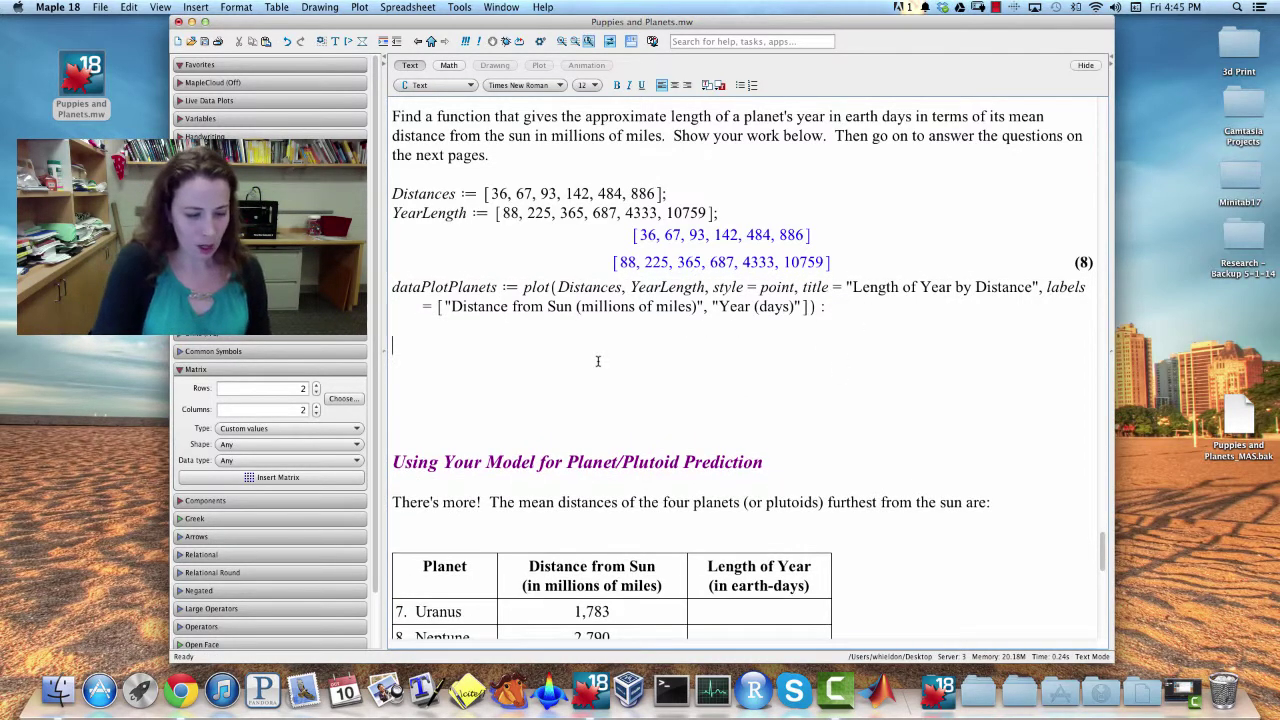
key("Return")
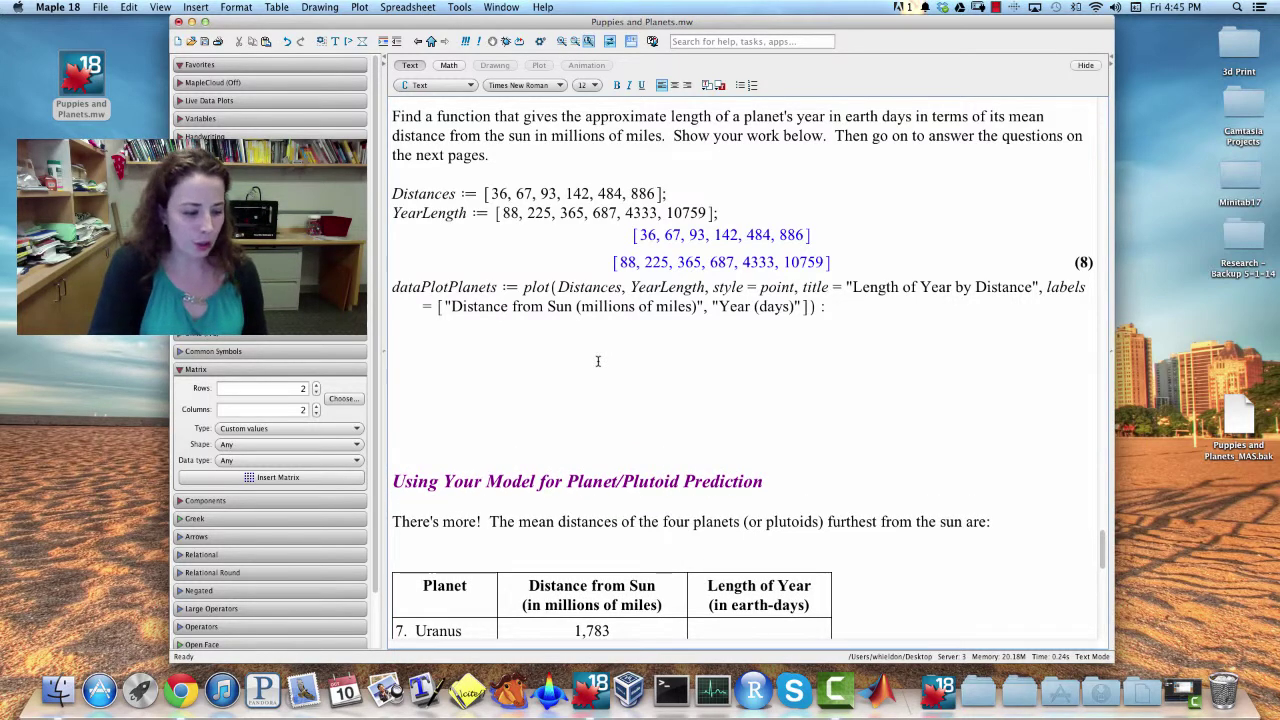
key("Return")
key("Return")
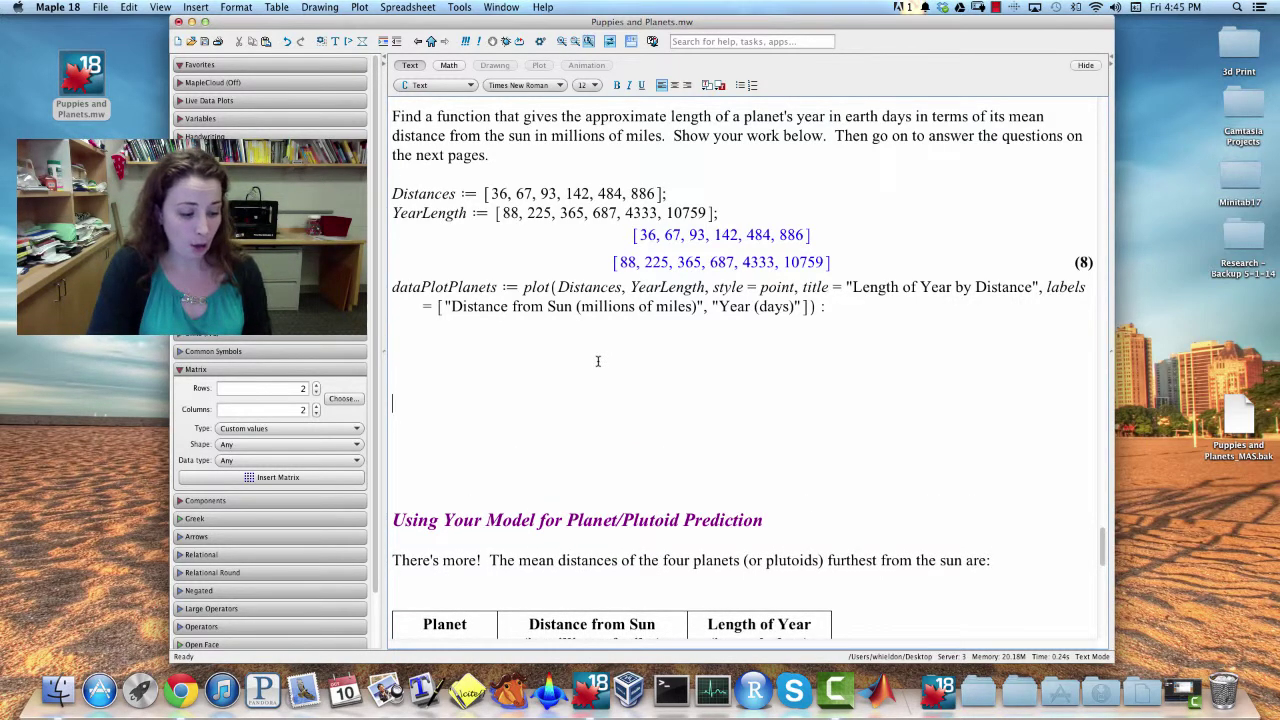
key("F5")
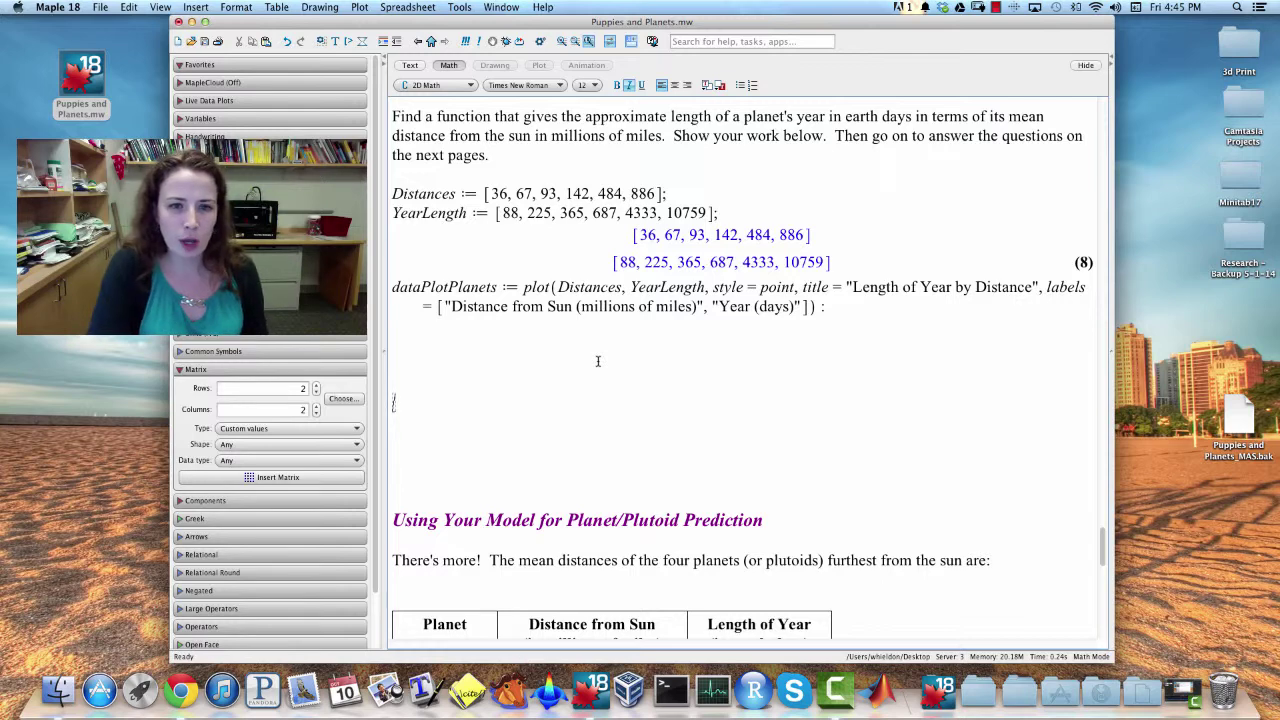
type("y")
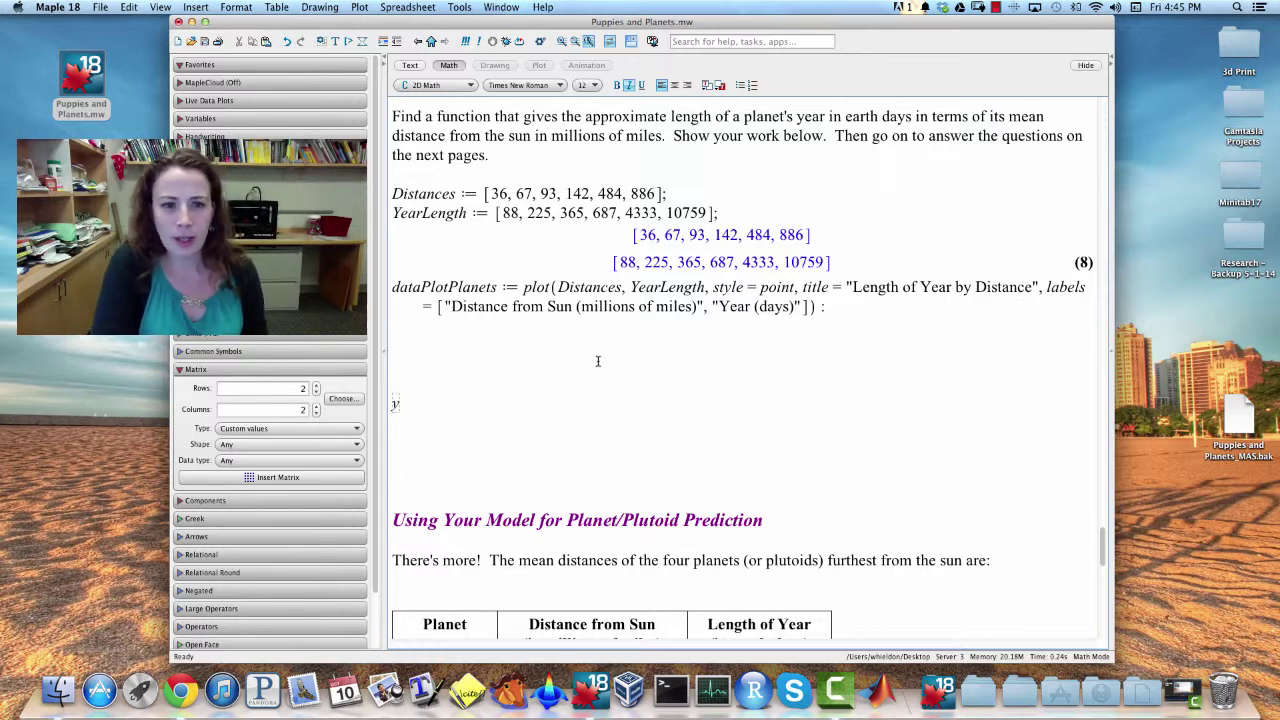
type("L:=")
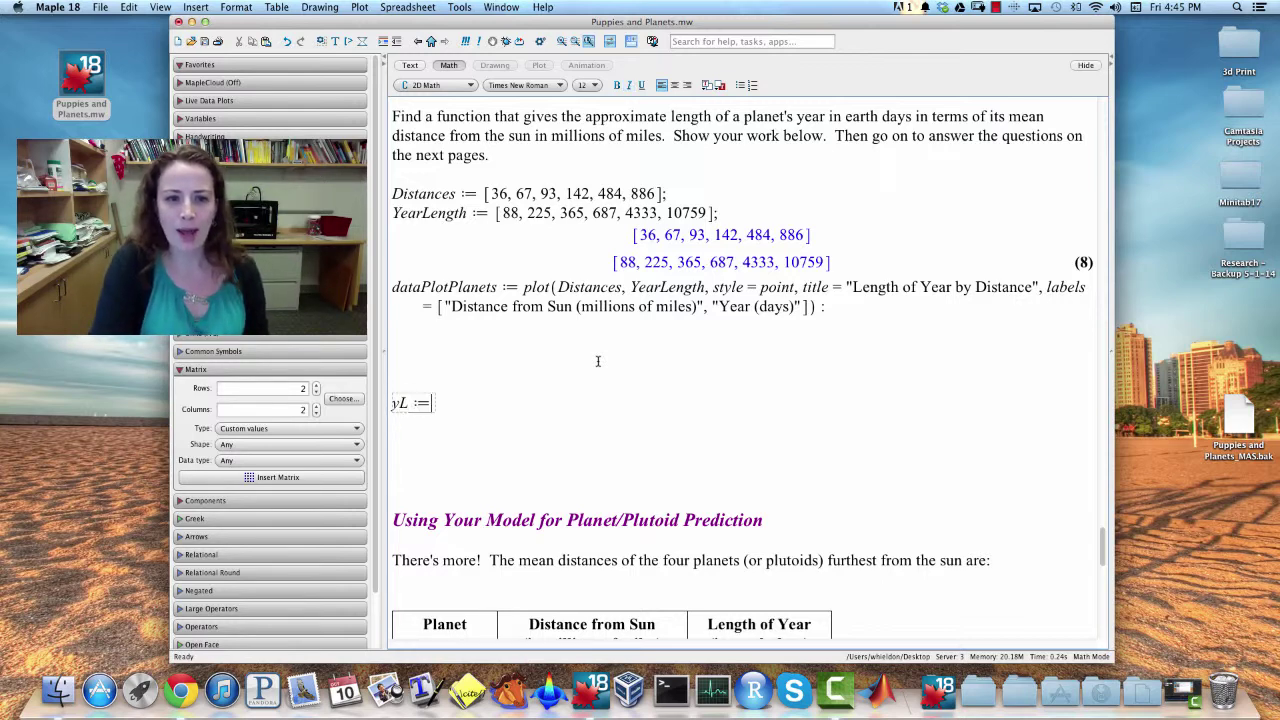
type("x->")
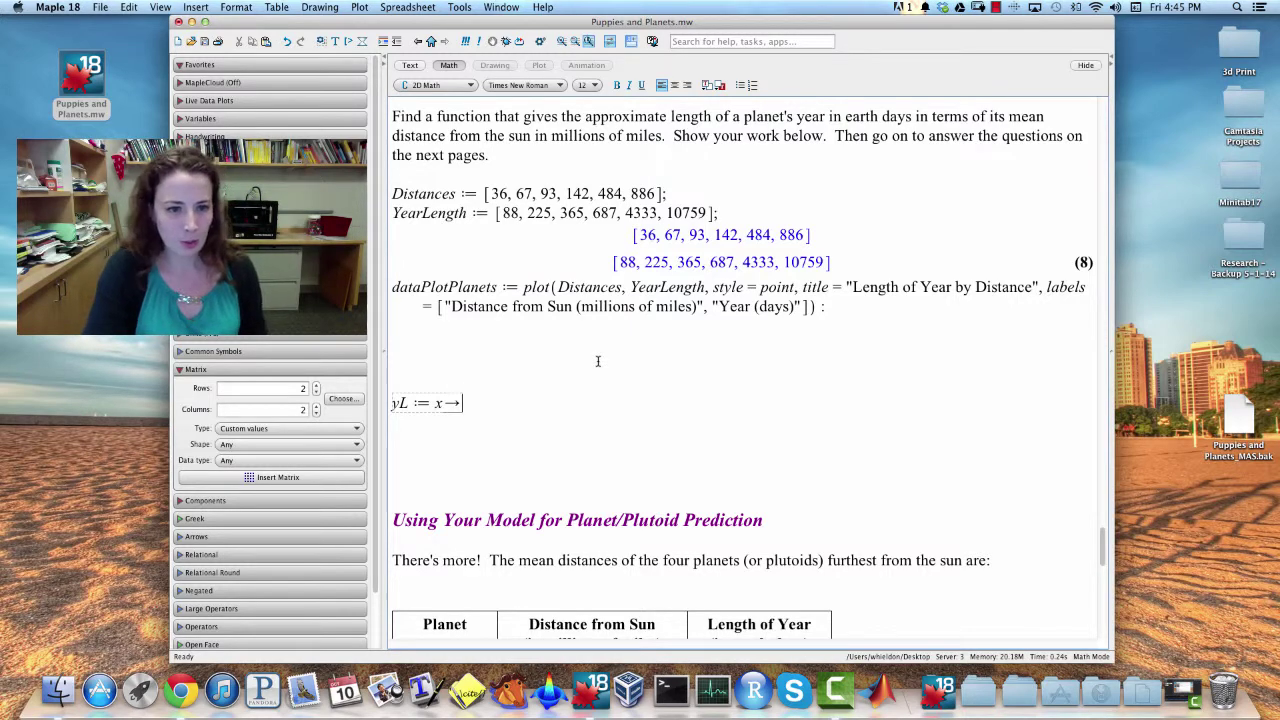
type("A*")
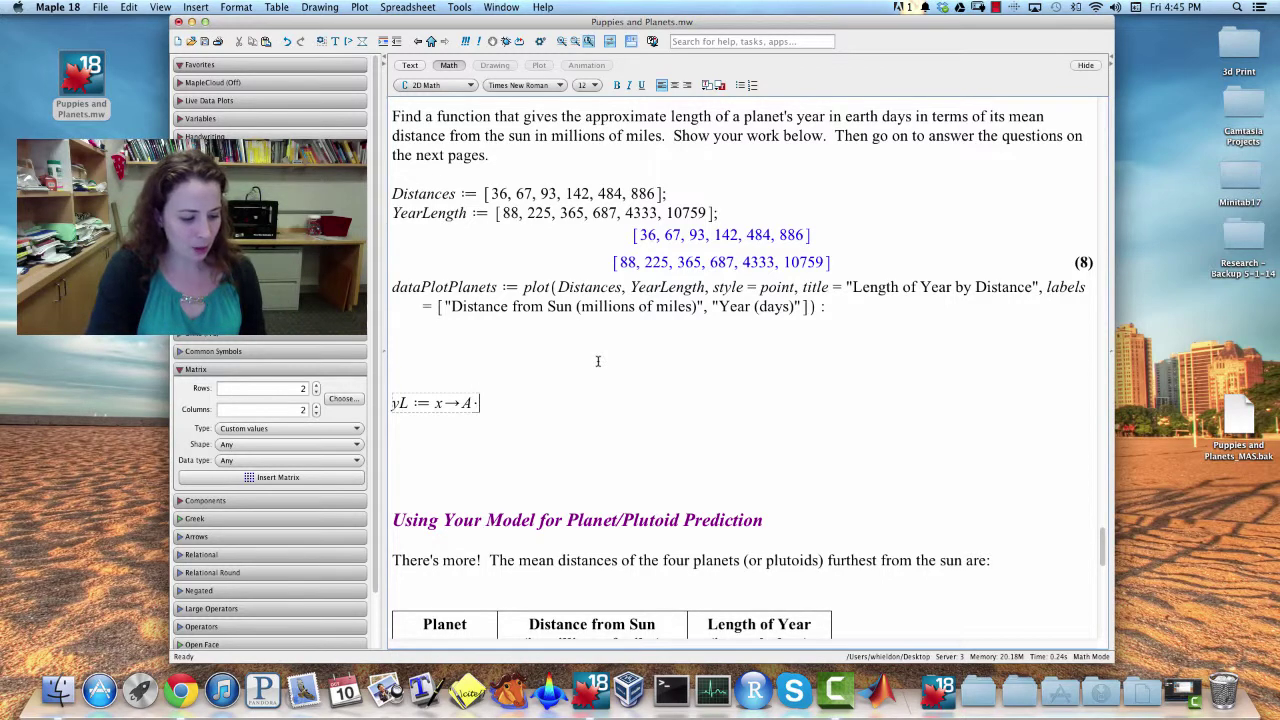
type("x^p")
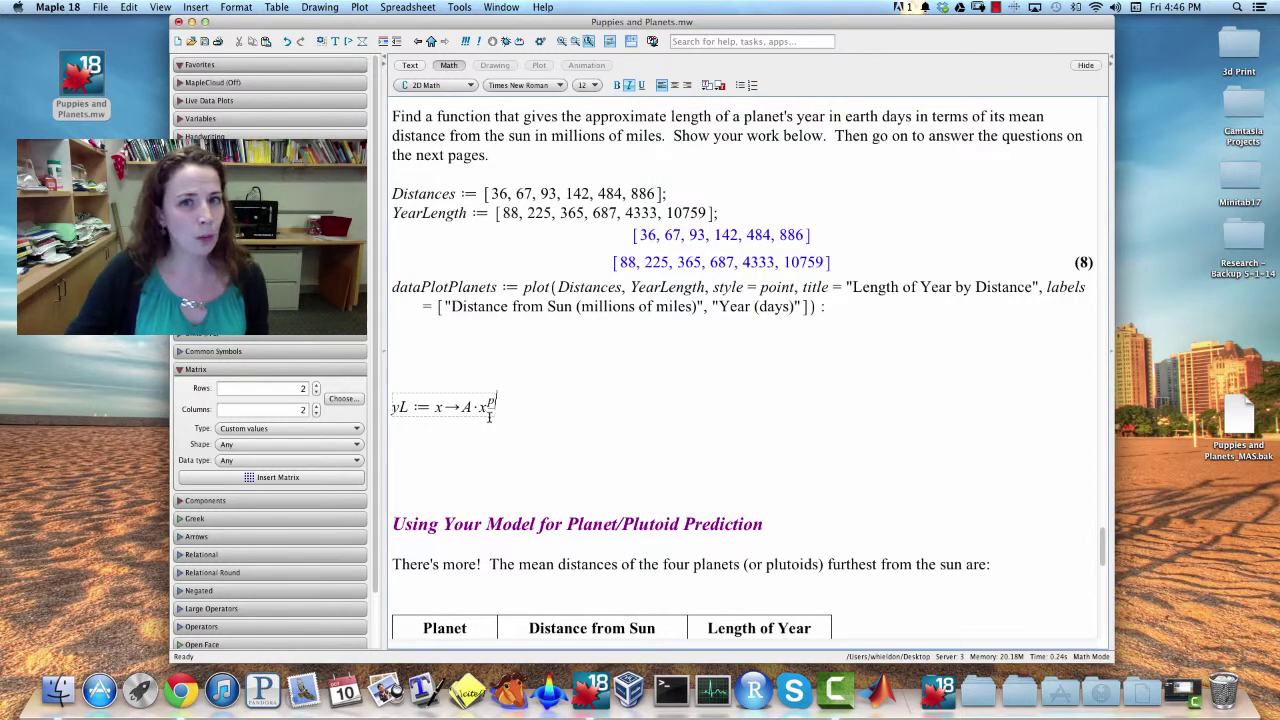
Step: Above the model, start p := ln(YearLength[6]) − ln(YearLength[1]) as the numerator in math mode
left_click_drag(474, 407, 461, 407)
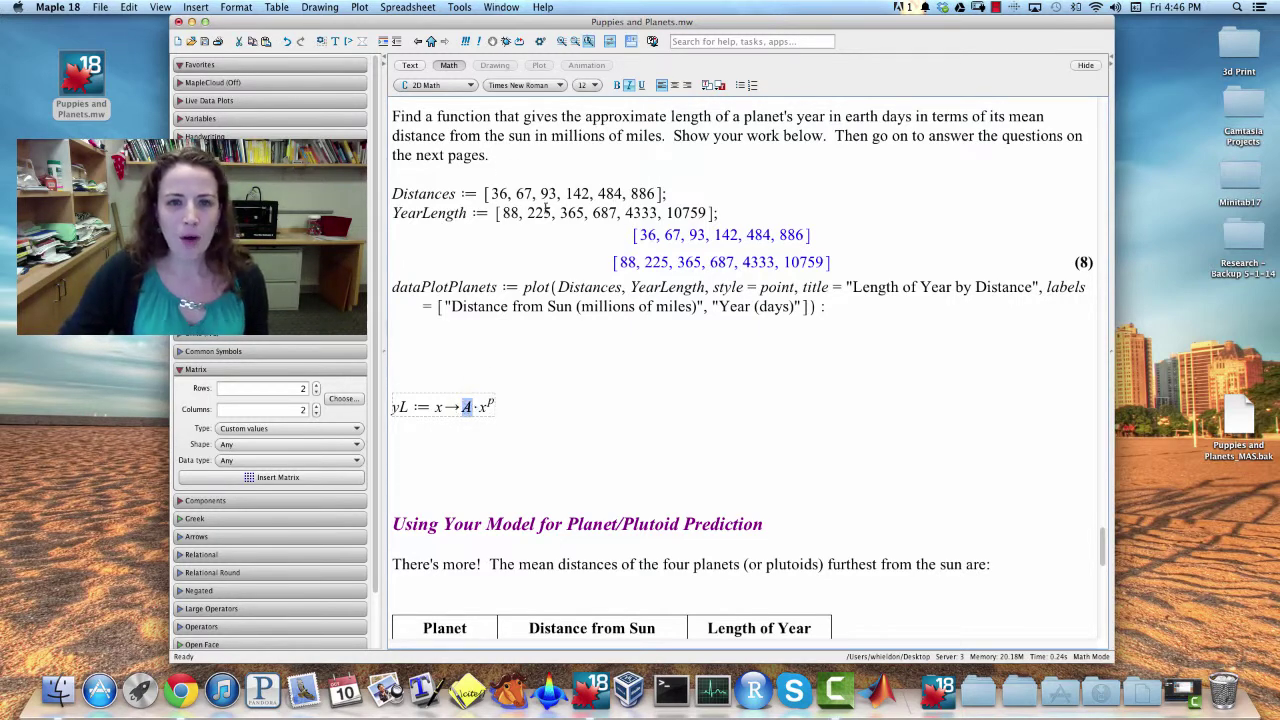
left_click(441, 355)
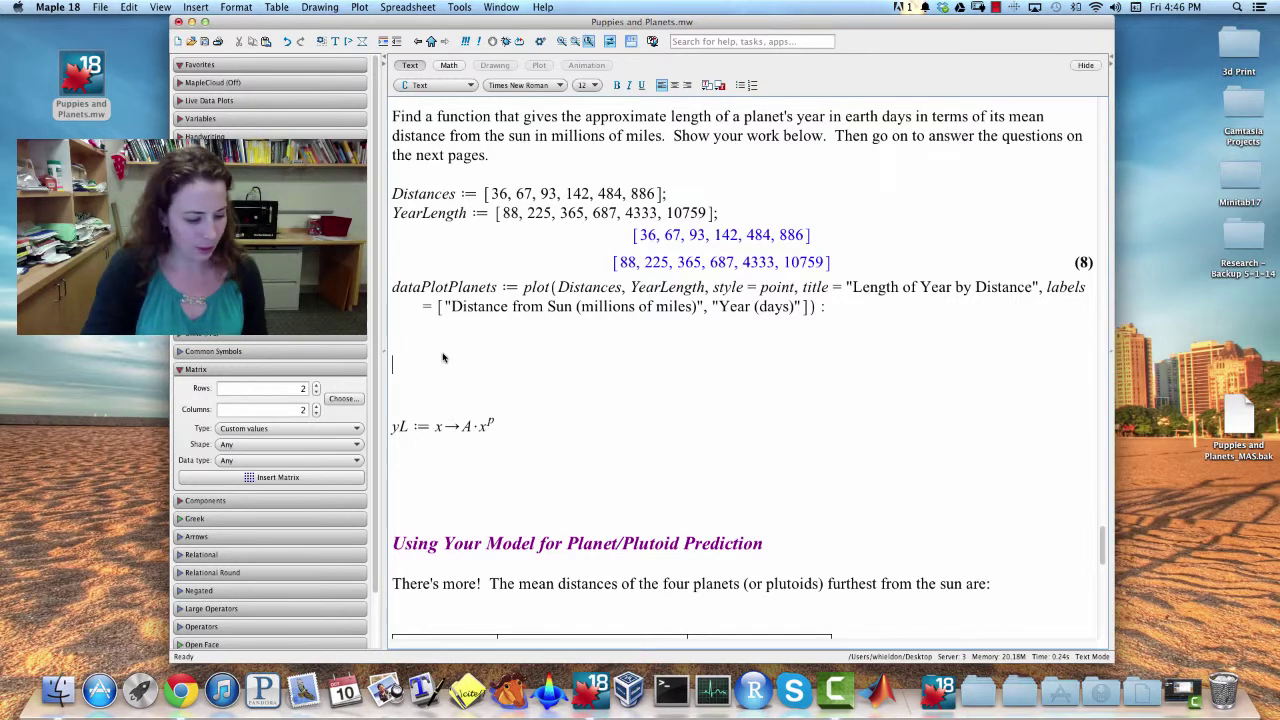
key("F5")
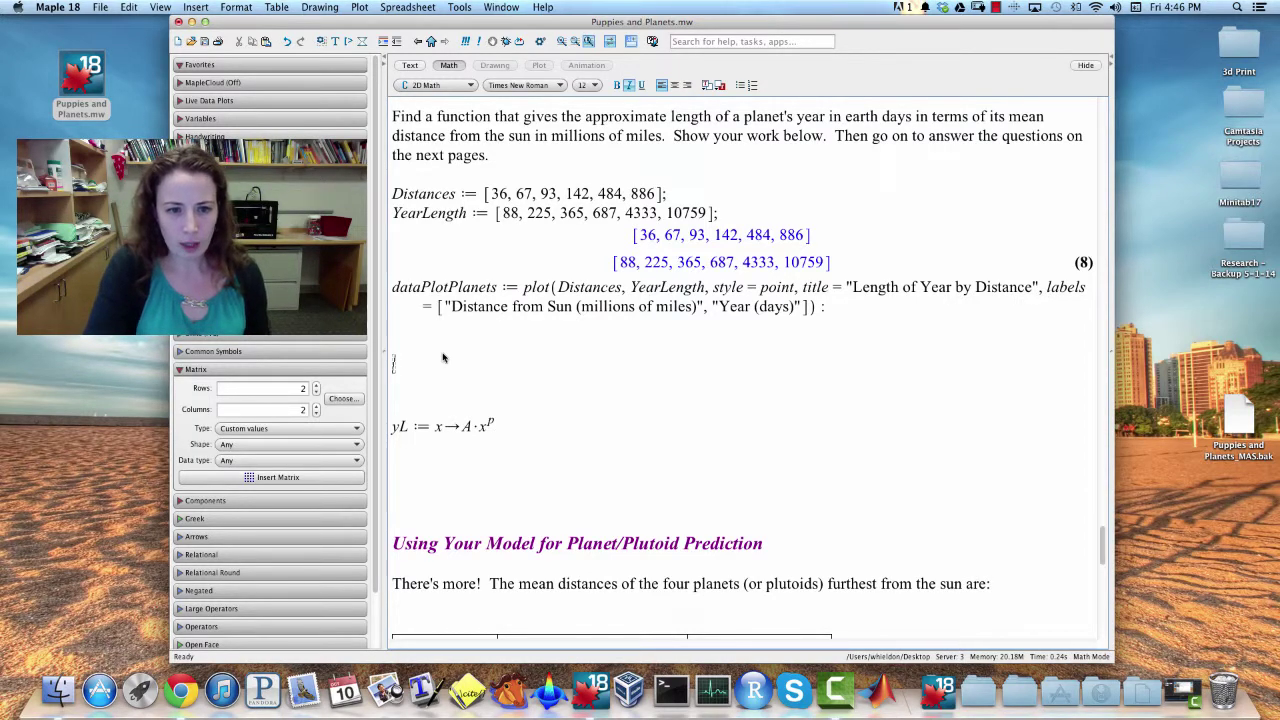
type("p")
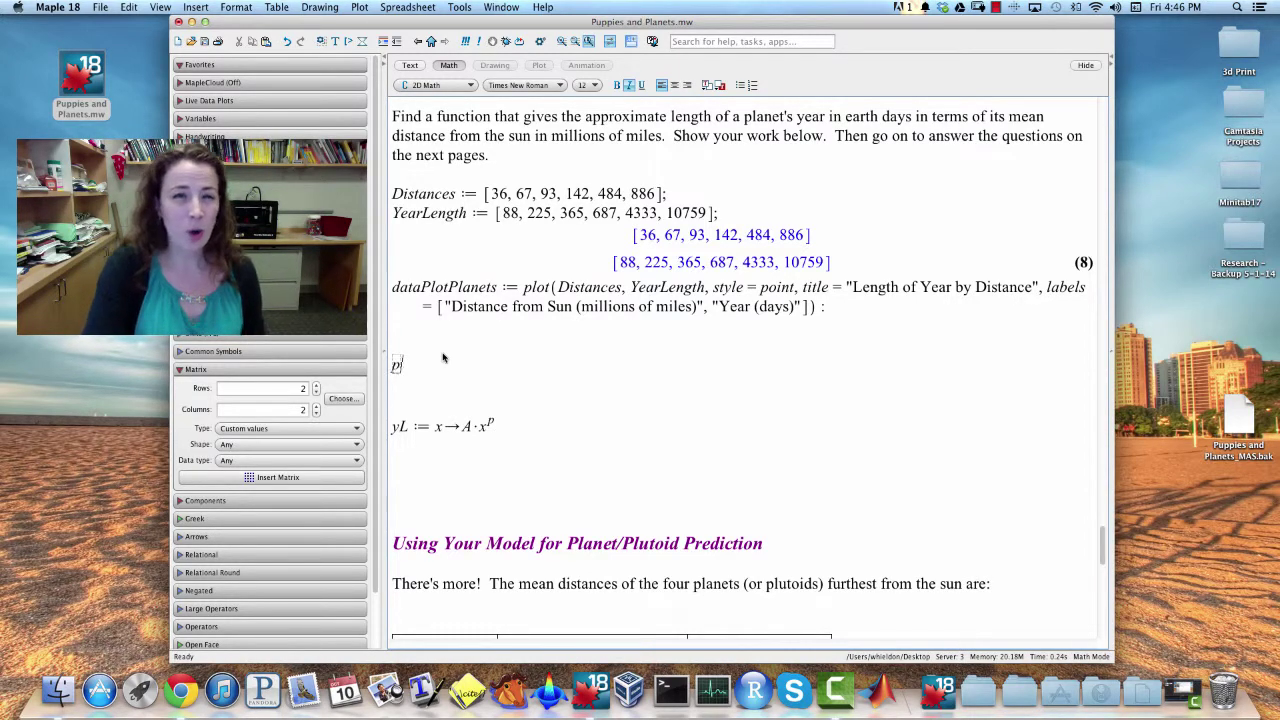
type(" := ln(")
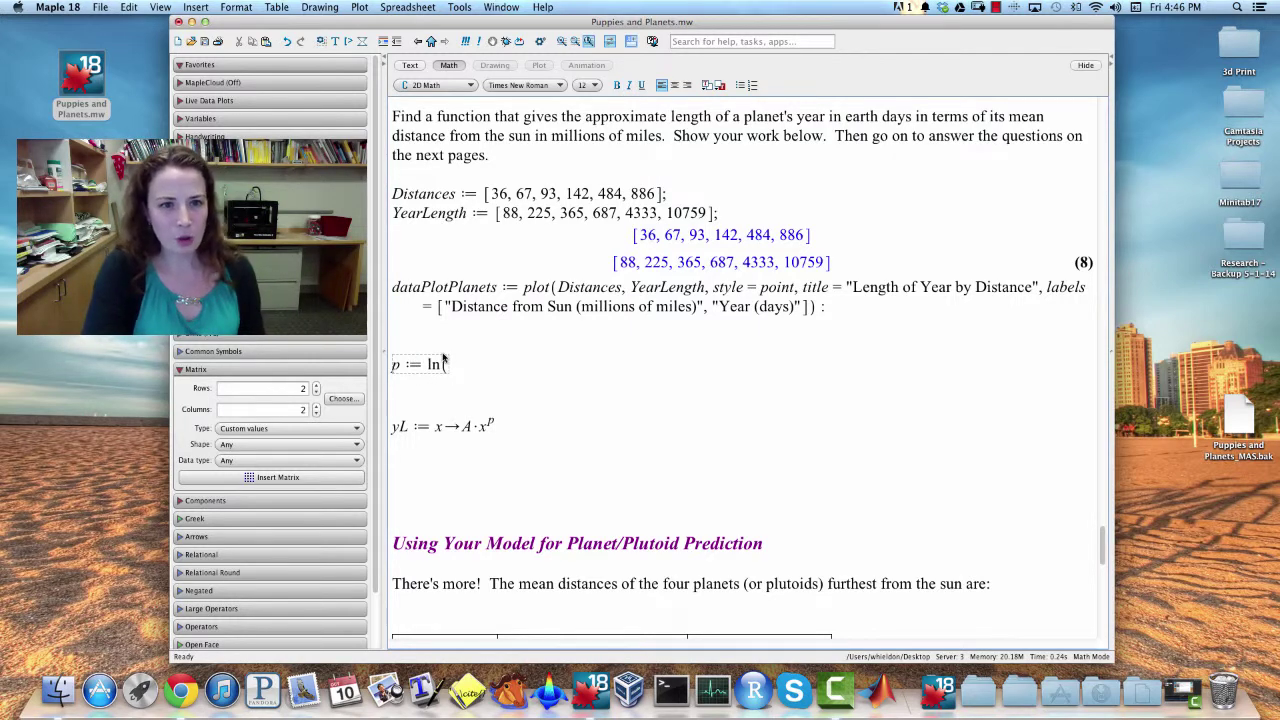
type("YearLength[")
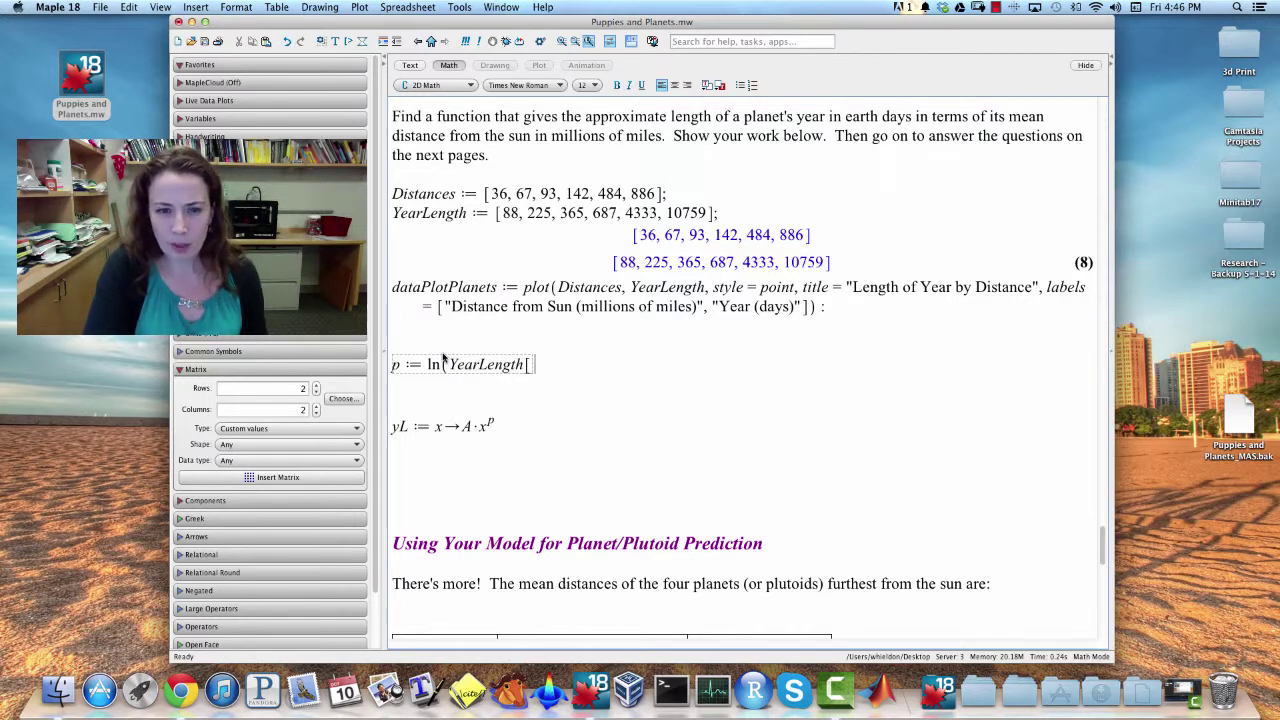
type("6")
key("Right")
type(")-ln(Ye")
type("arLength")
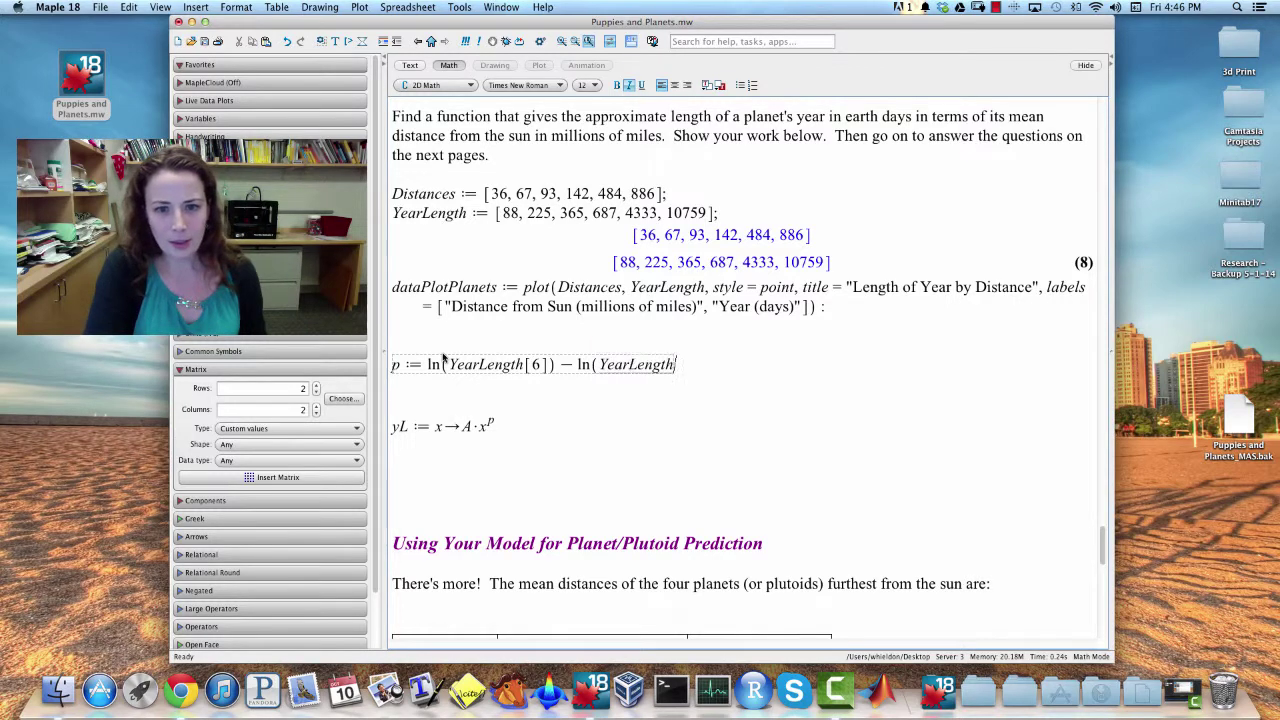
type("[1])")
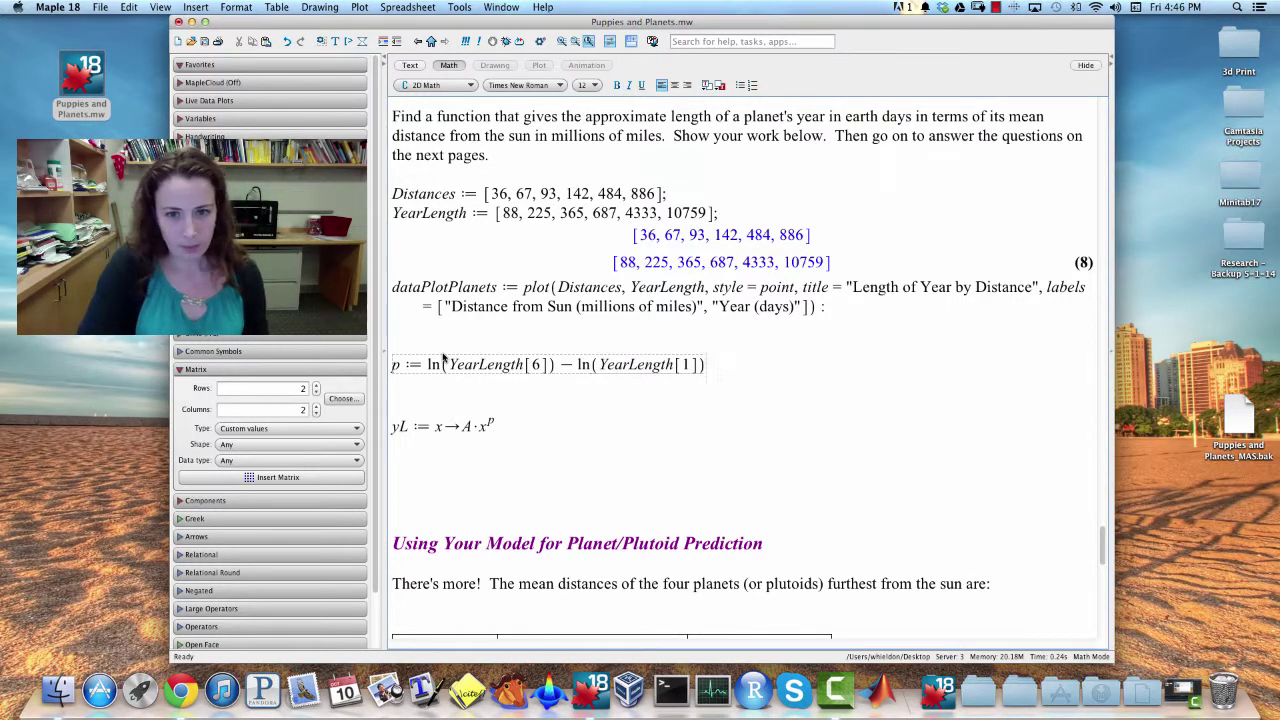
Step: Divide by ln(Distances[6]) − ln(Distances[1]) and execute the definition of p
scroll(443, 357, "down", 2)
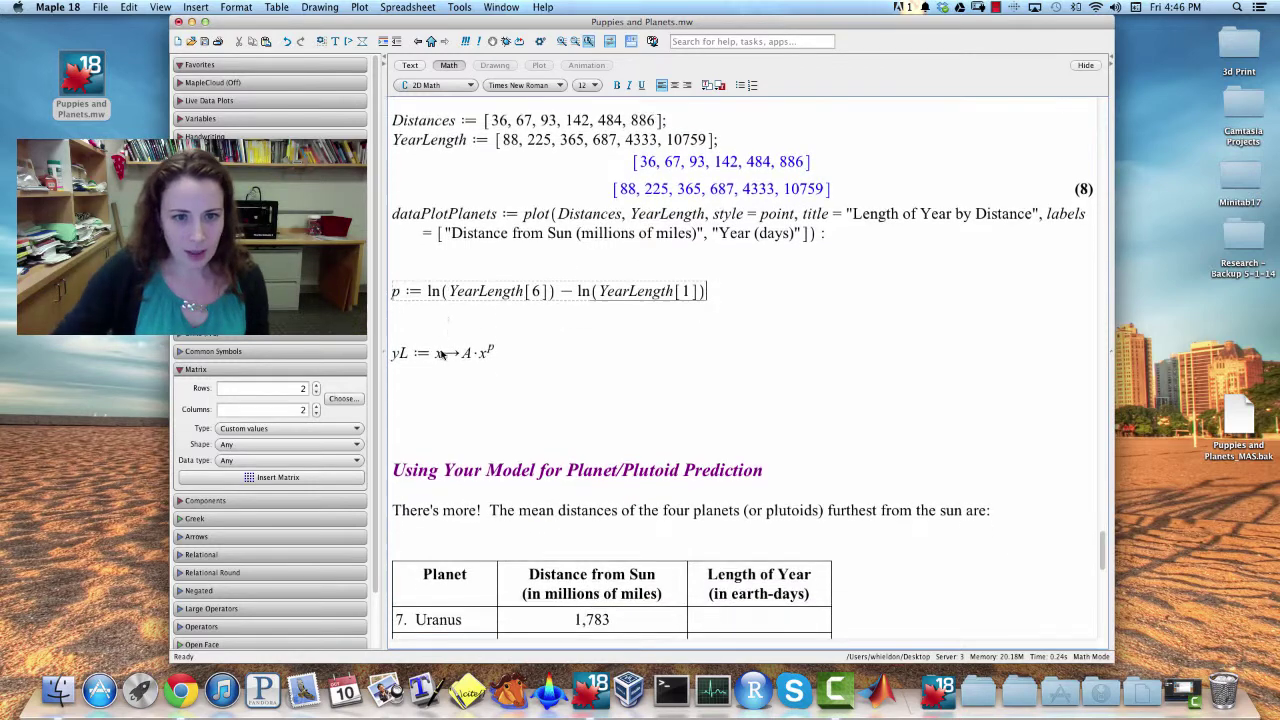
left_click(428, 293, "shift")
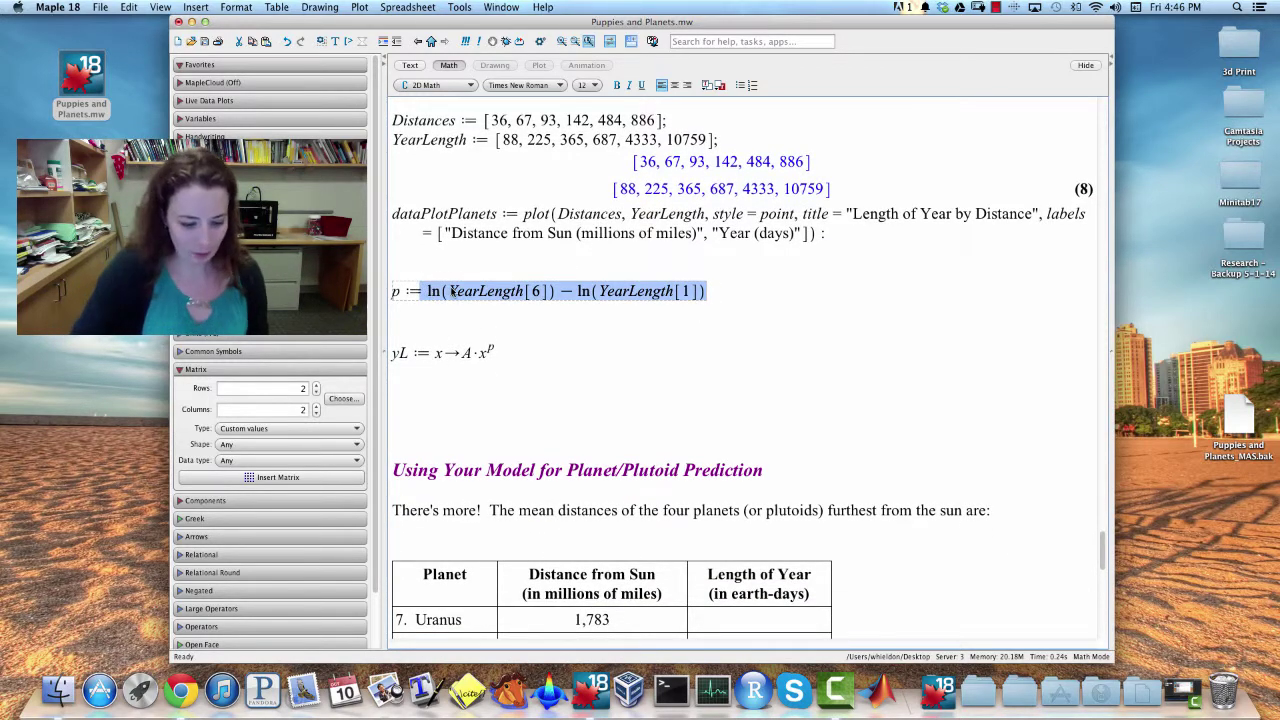
type("/")
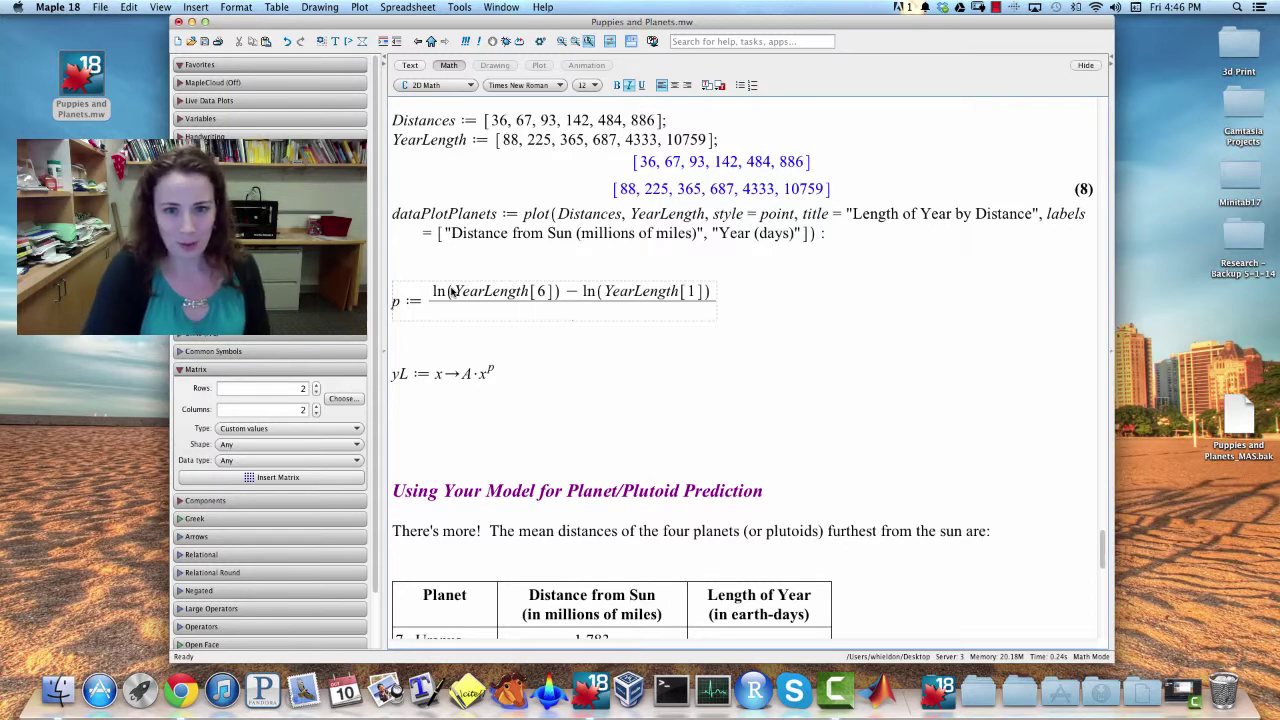
type("Distances[")
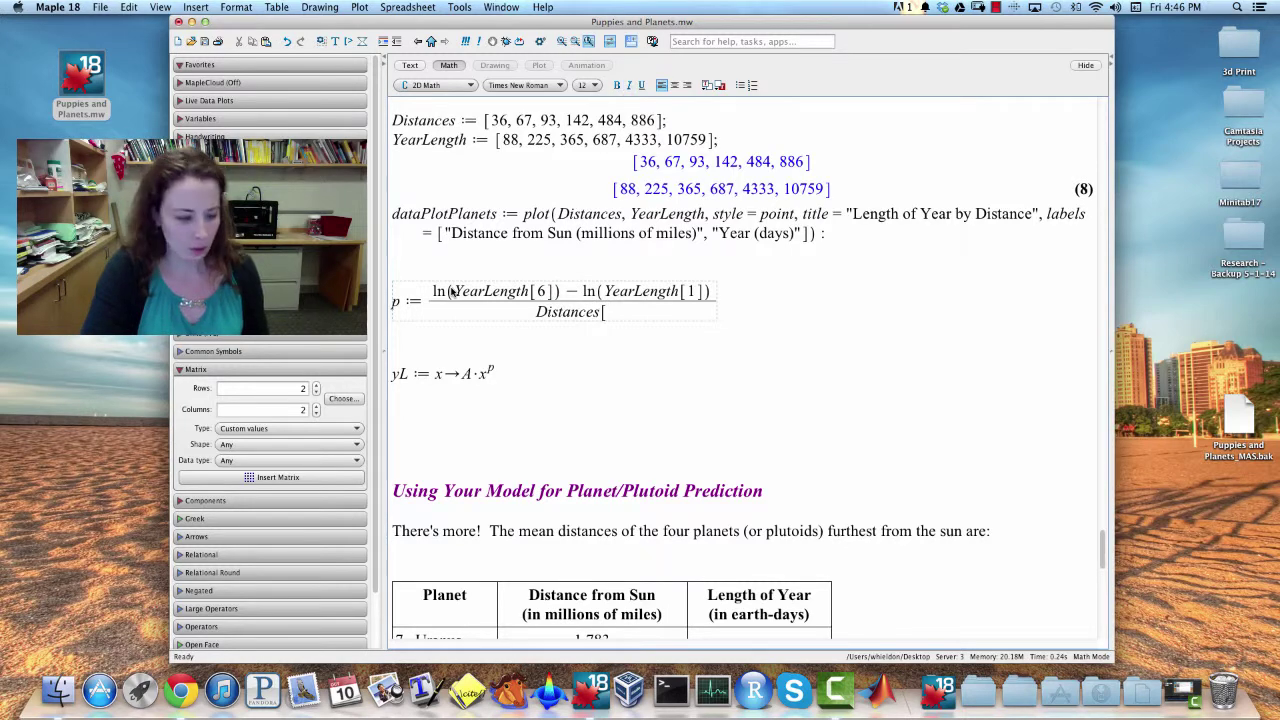
type("6")
key("BackSpace")
key("BackSpace")
key("BackSpace")
key("BackSpace")
key("BackSpace")
key("BackSpace")
key("BackSpace")
key("BackSpace")
key("BackSpace")
key("BackSpace")
key("BackSpace")
type("ln(Distances[6]) - ln(Distances[1])")
key("Return")
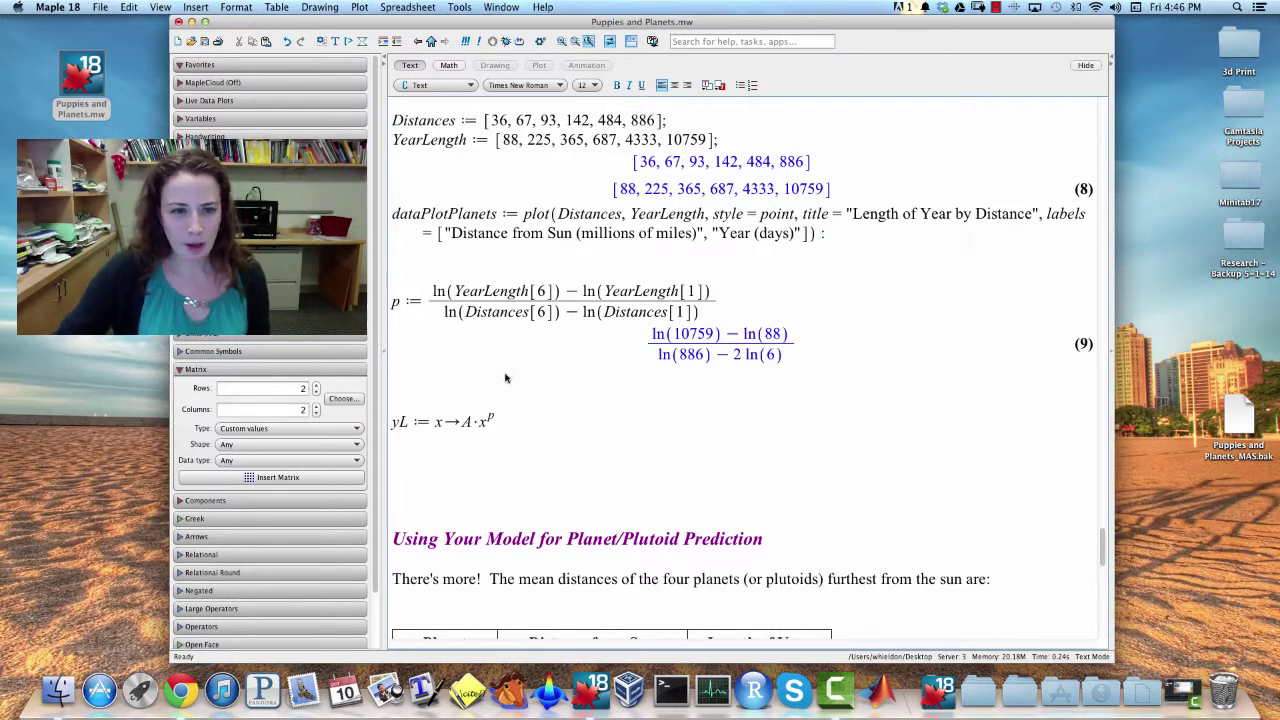
key("F5")
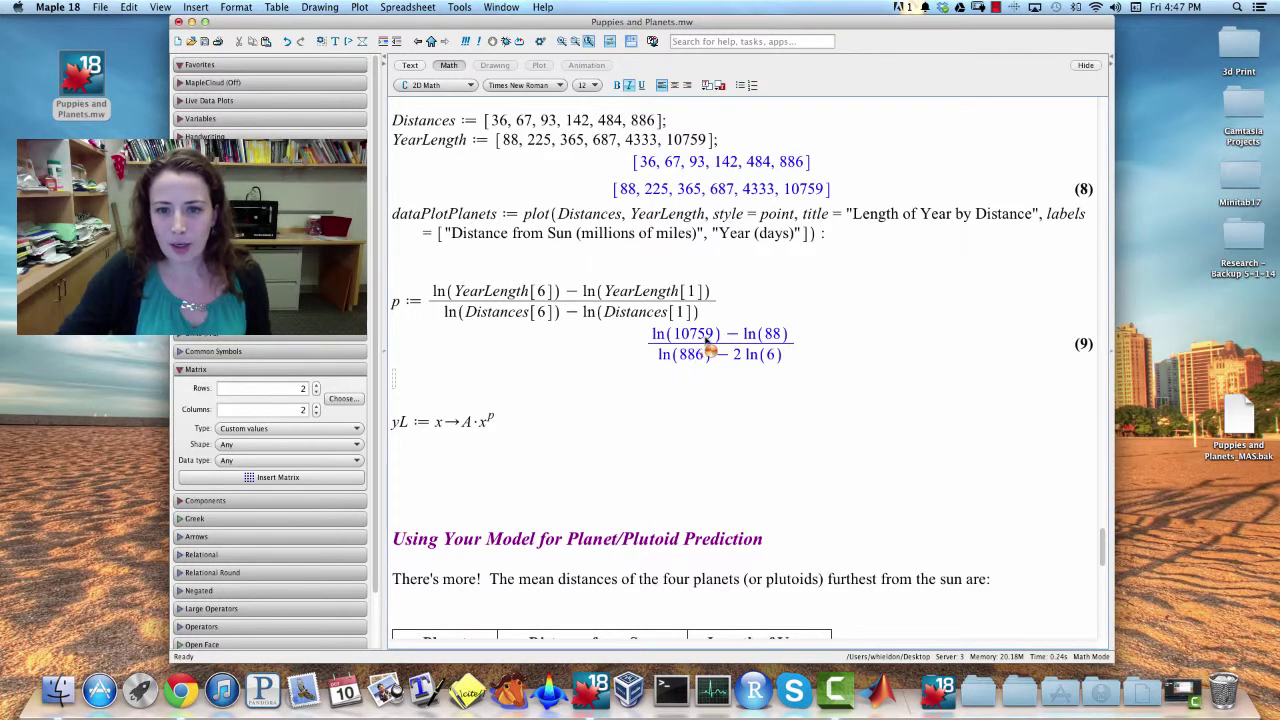
Step: Evaluate evalf(p) to get 1.500425843, then insert a blank line above the yL definition
right_click(689, 380)
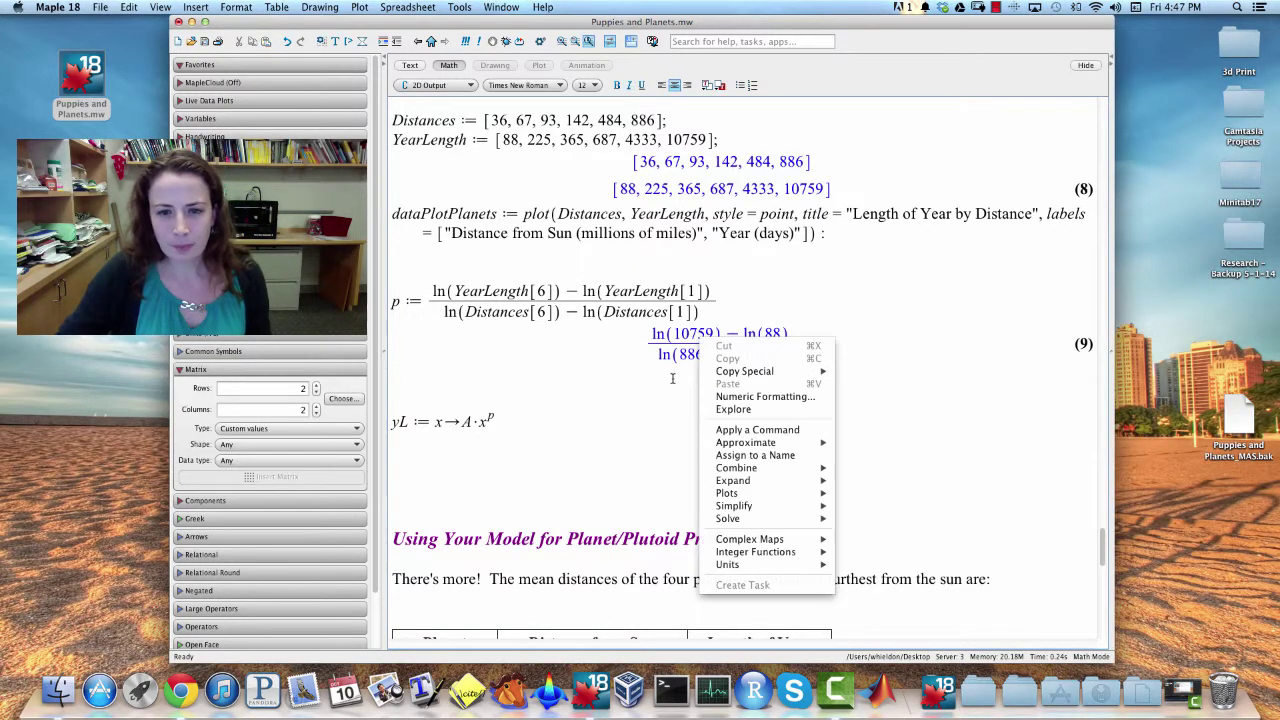
mouse_move(780, 442)
left_click(463, 367)
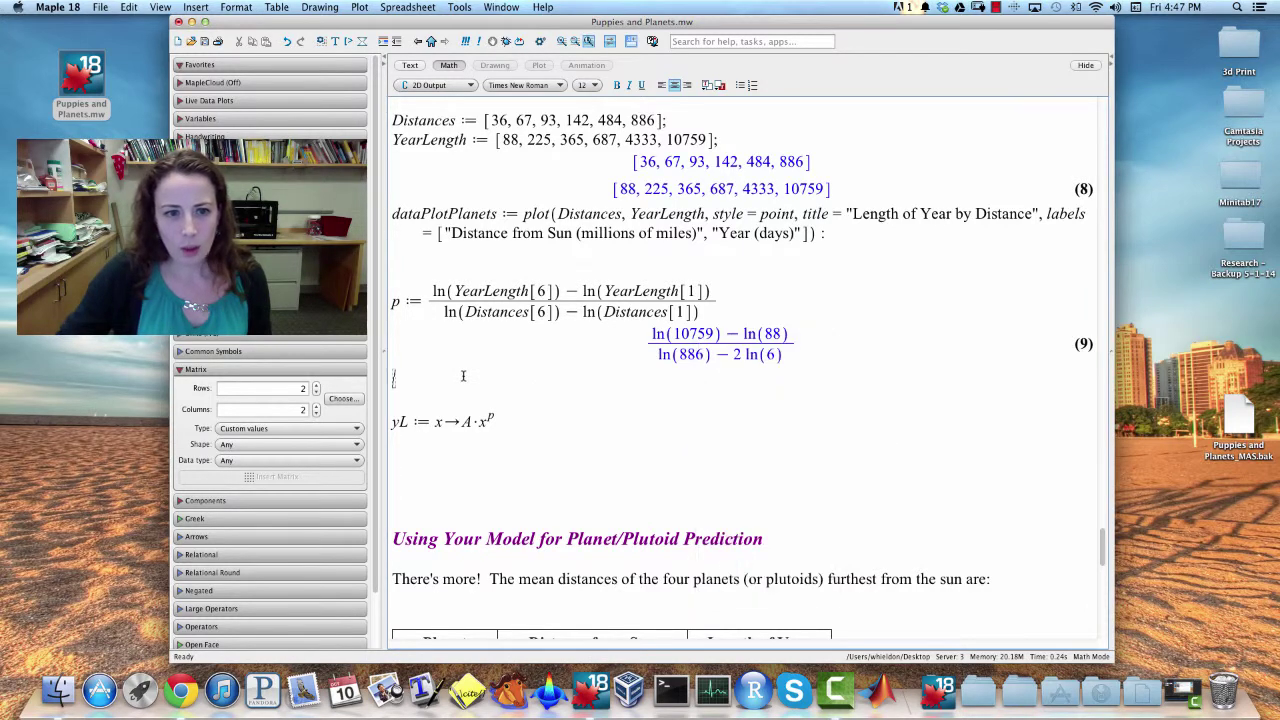
key("Return")
type("evalf(p)")
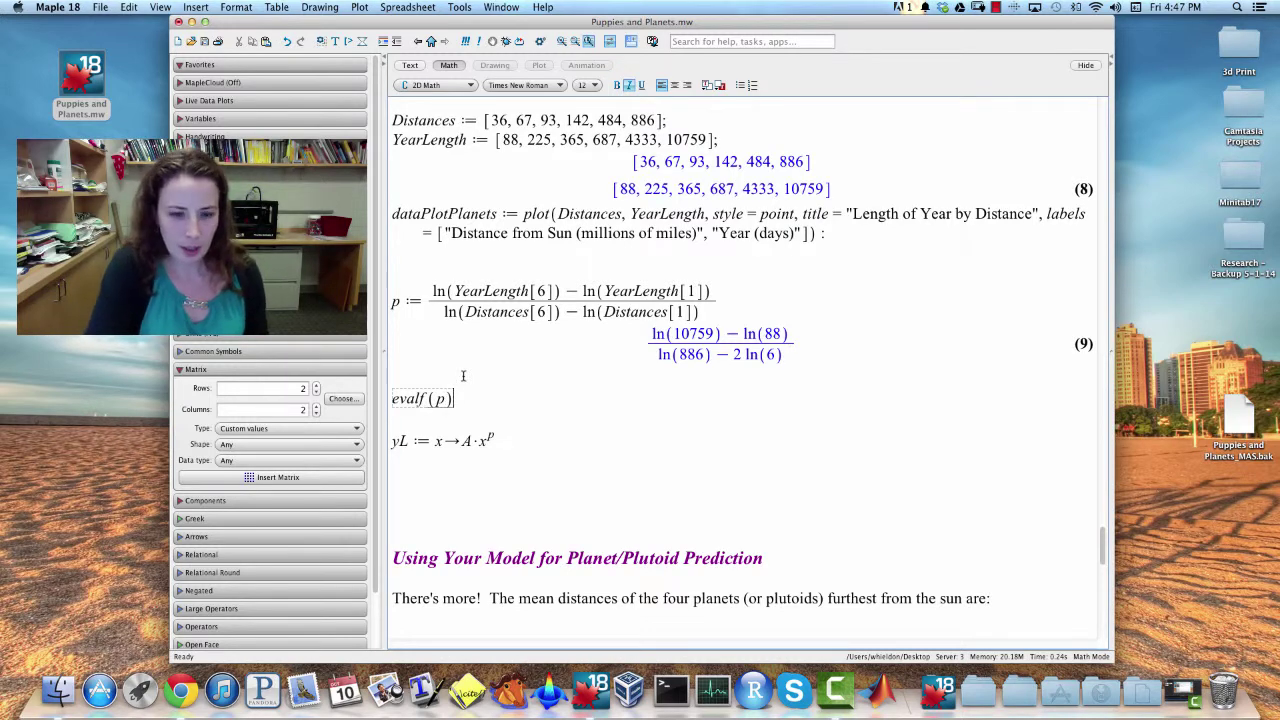
key("Return")
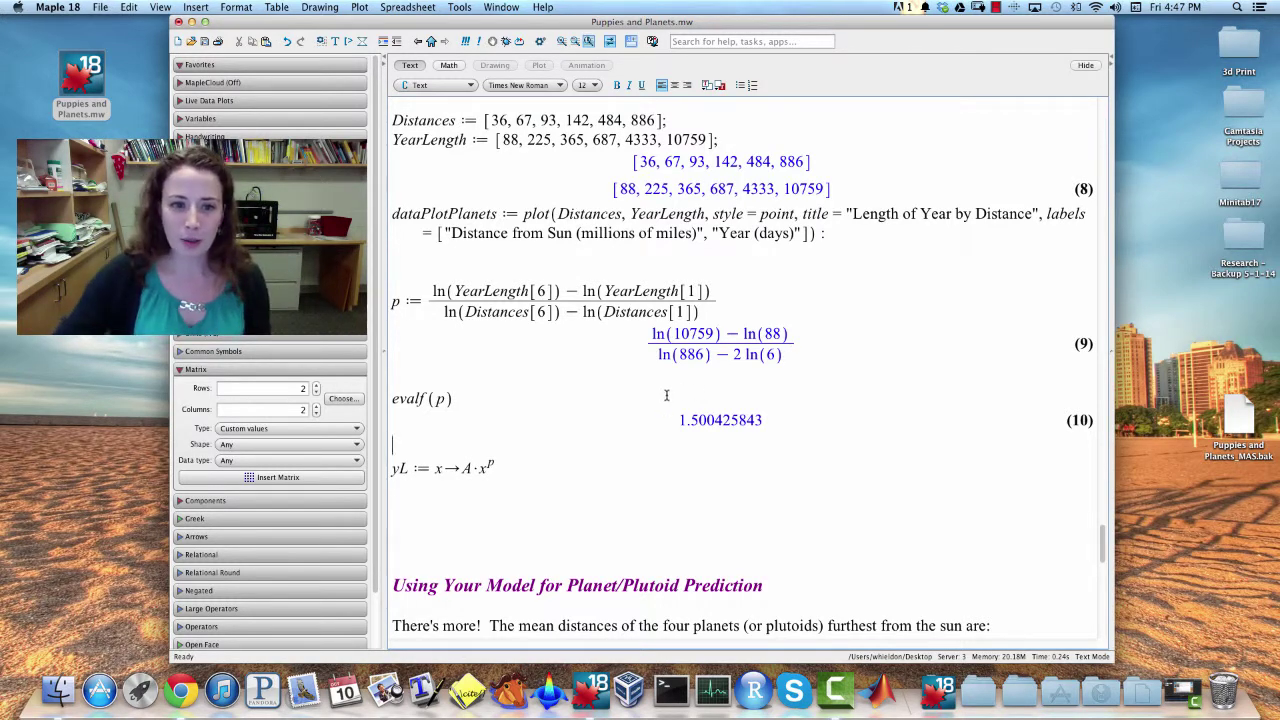
key("ctrl+k")
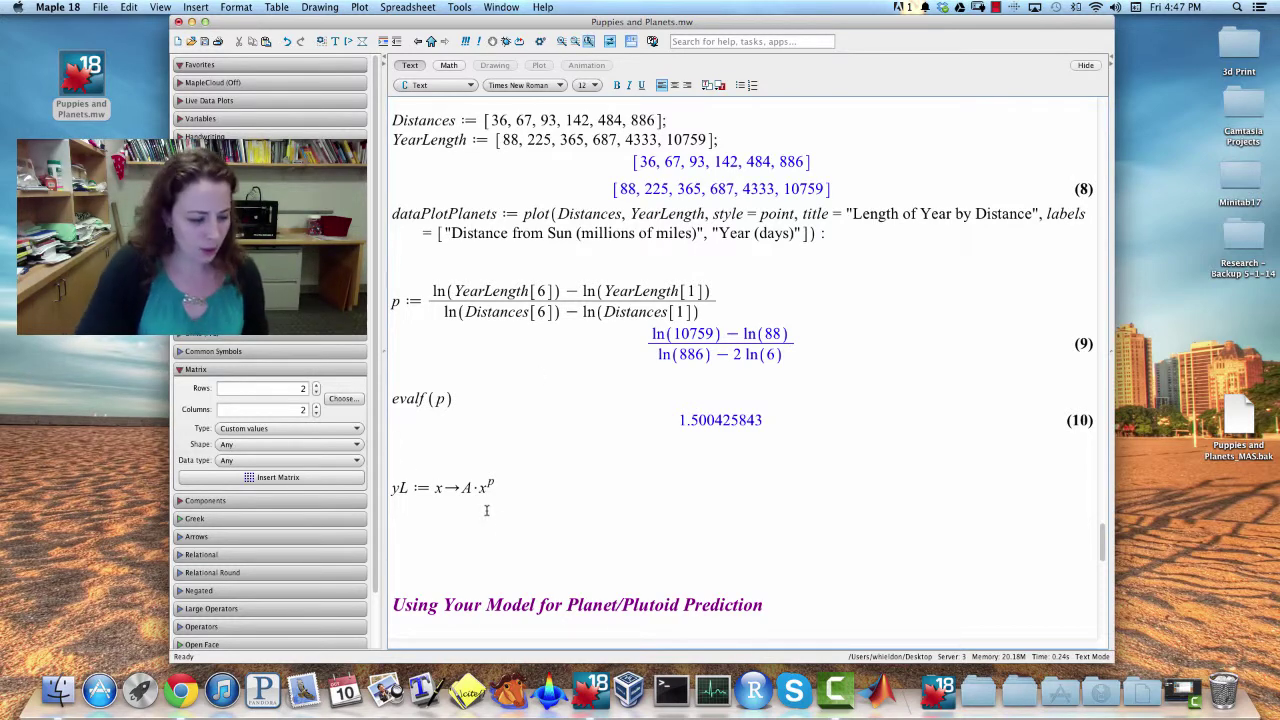
Step: Define A := YearLength[1]/Distances[1]^p in math mode and execute it
key("F5")
type("A:=")
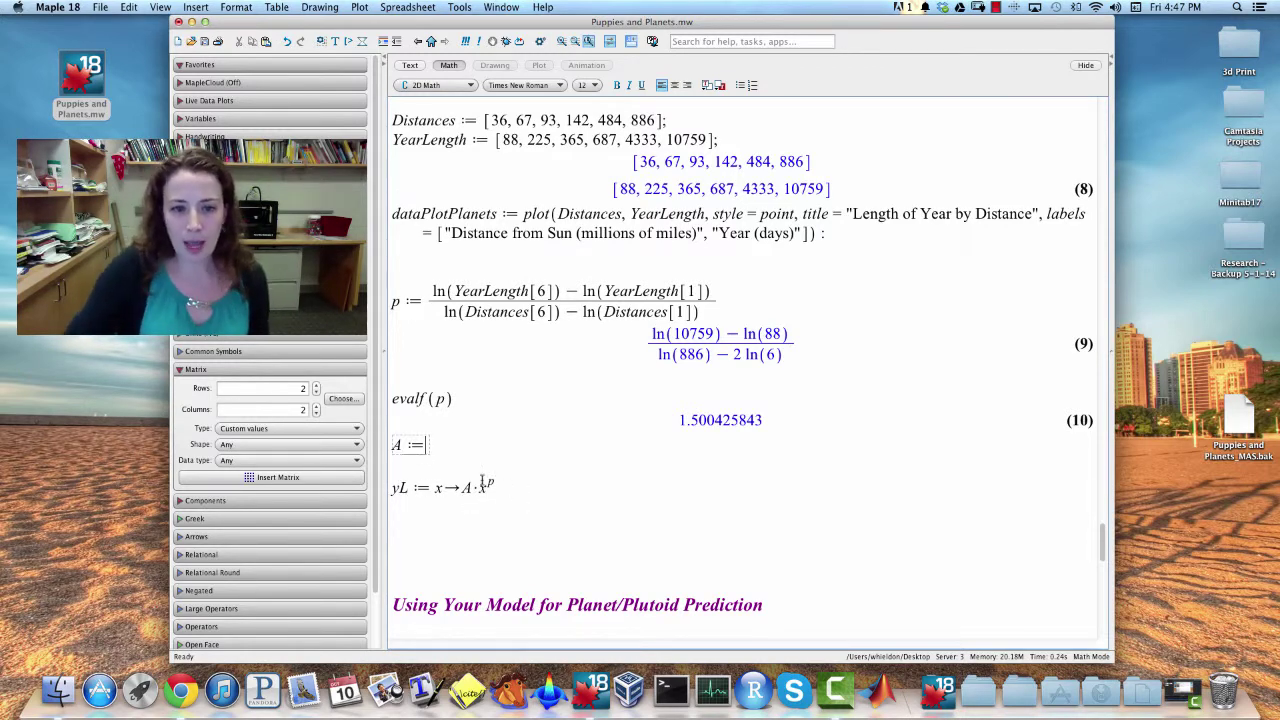
left_click(402, 487)
double_click(402, 487)
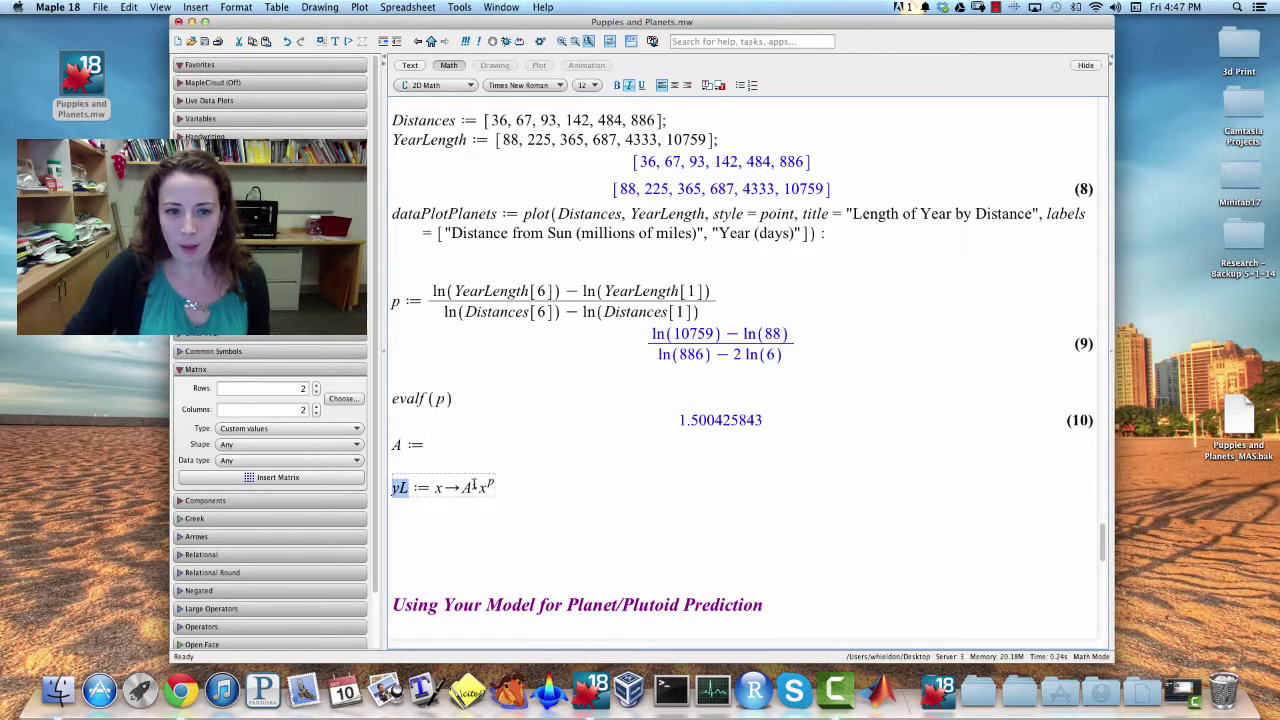
left_click_drag(463, 487, 494, 487)
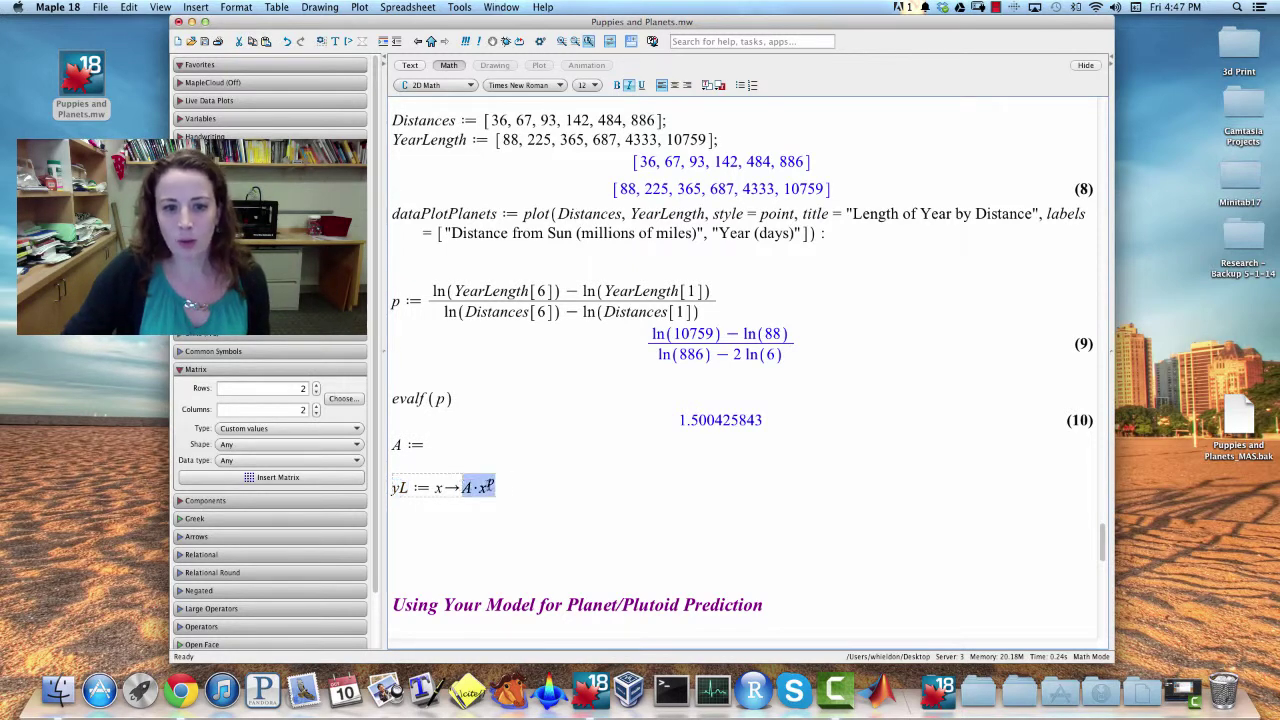
left_click(437, 441)
type("YearLength[1]")
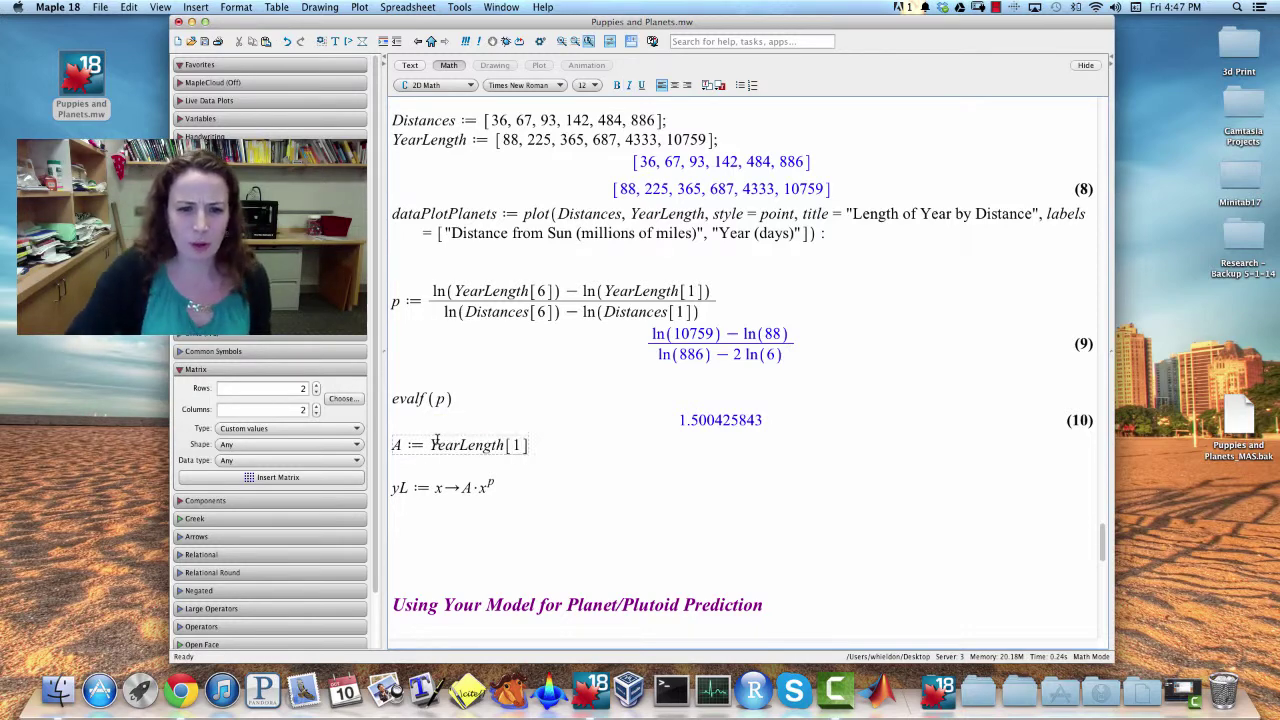
left_click(434, 442, "shift")
type("/")
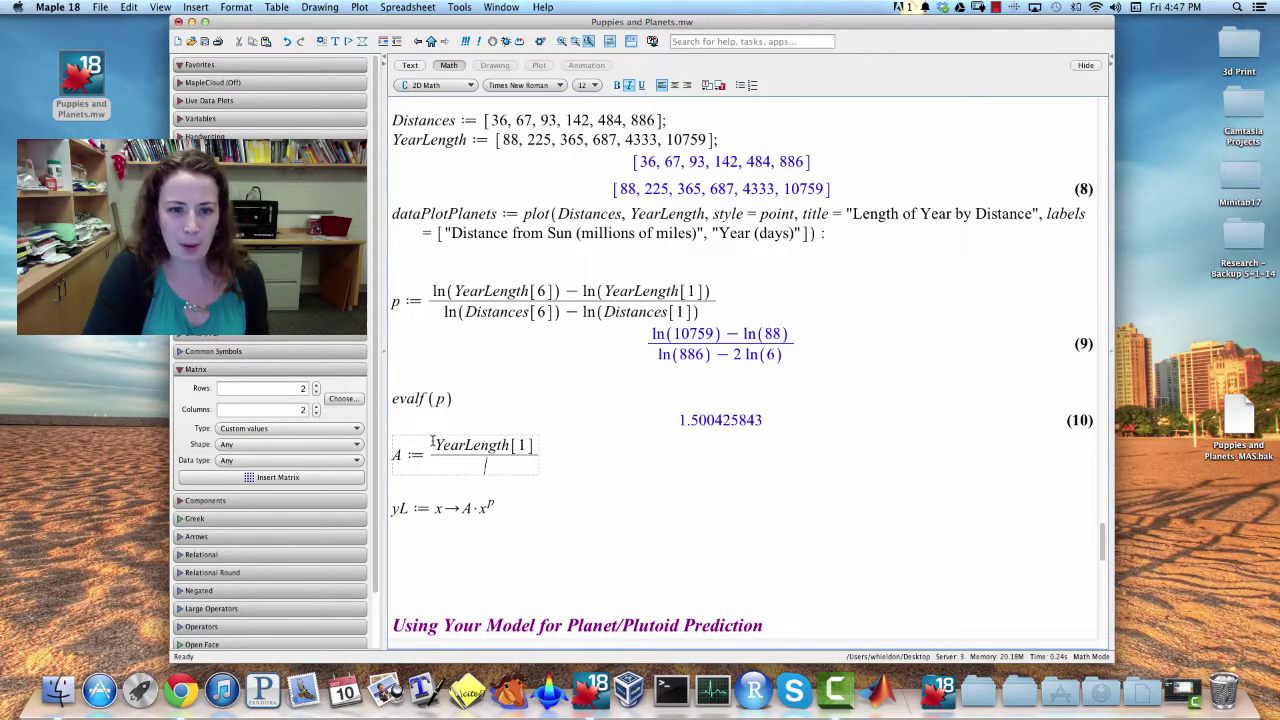
type("Distances[1")
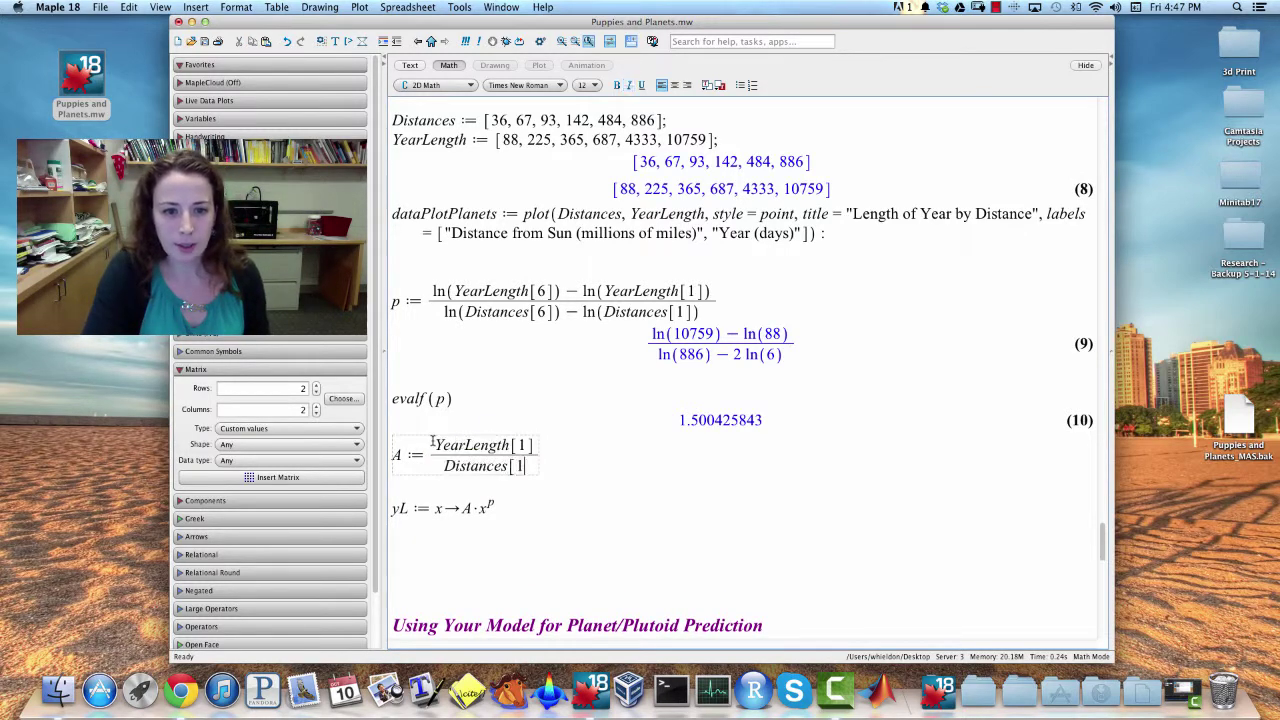
type("]")
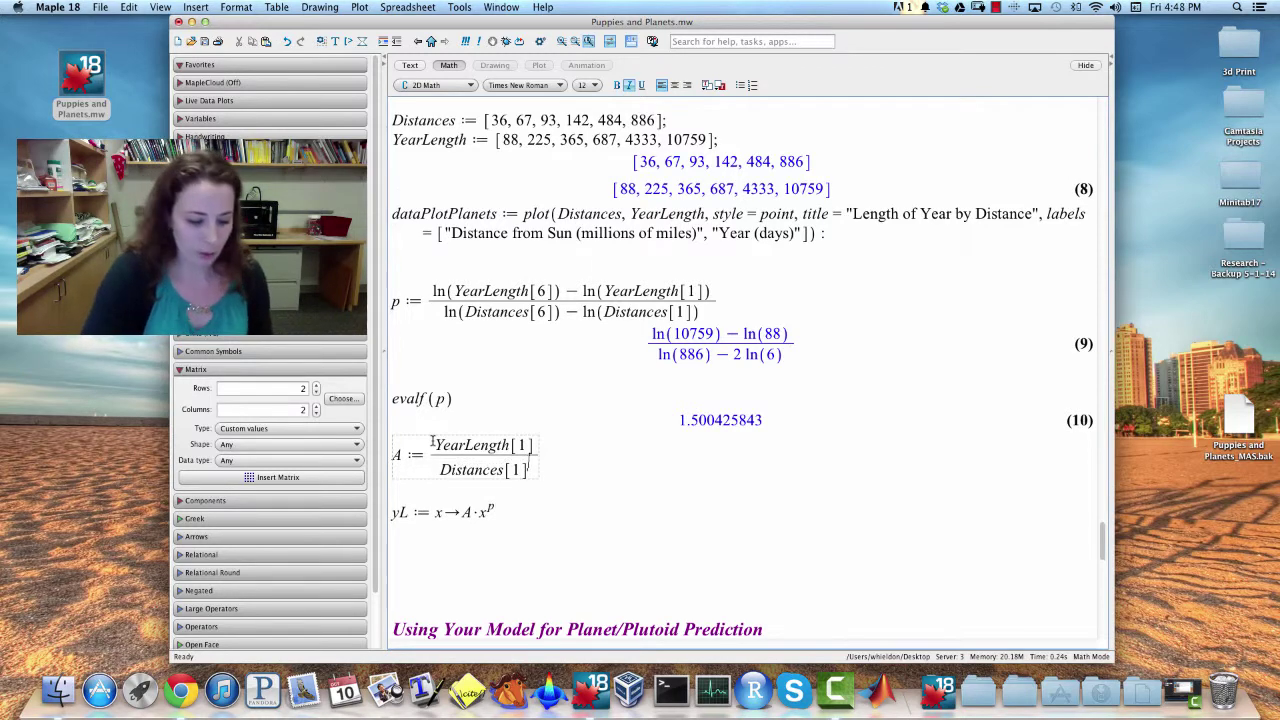
type("^p")
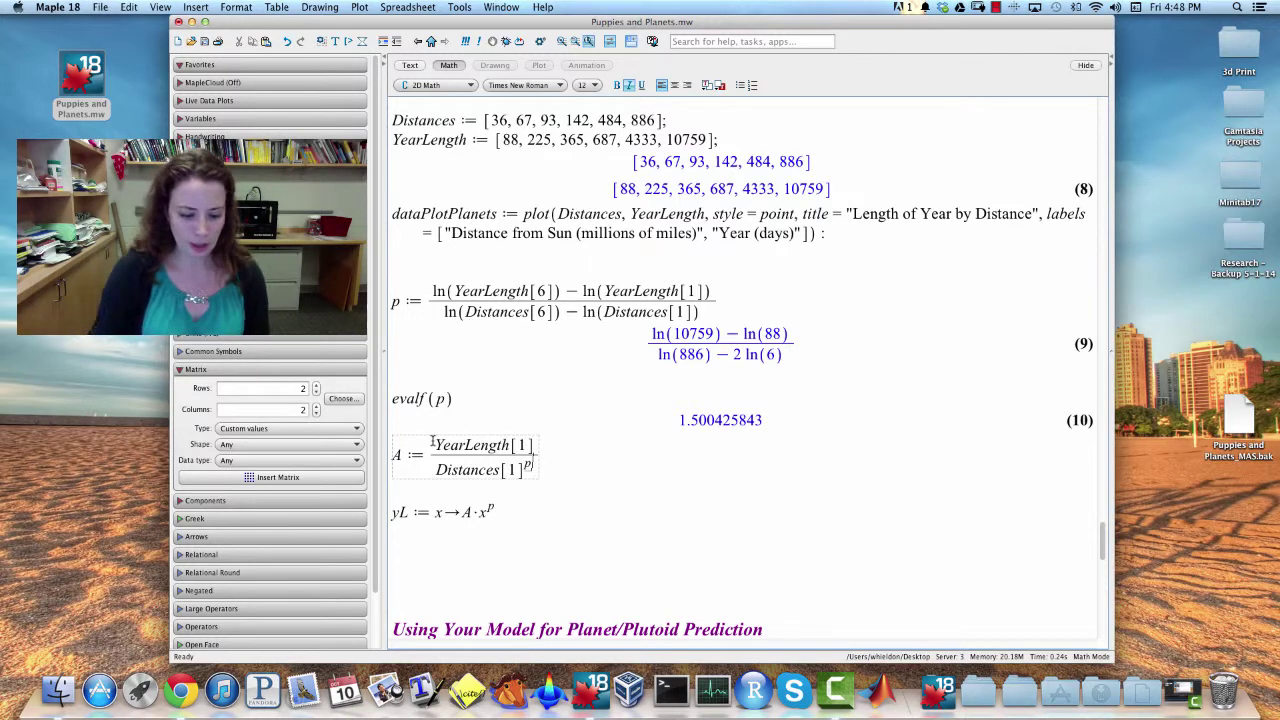
key("Return")
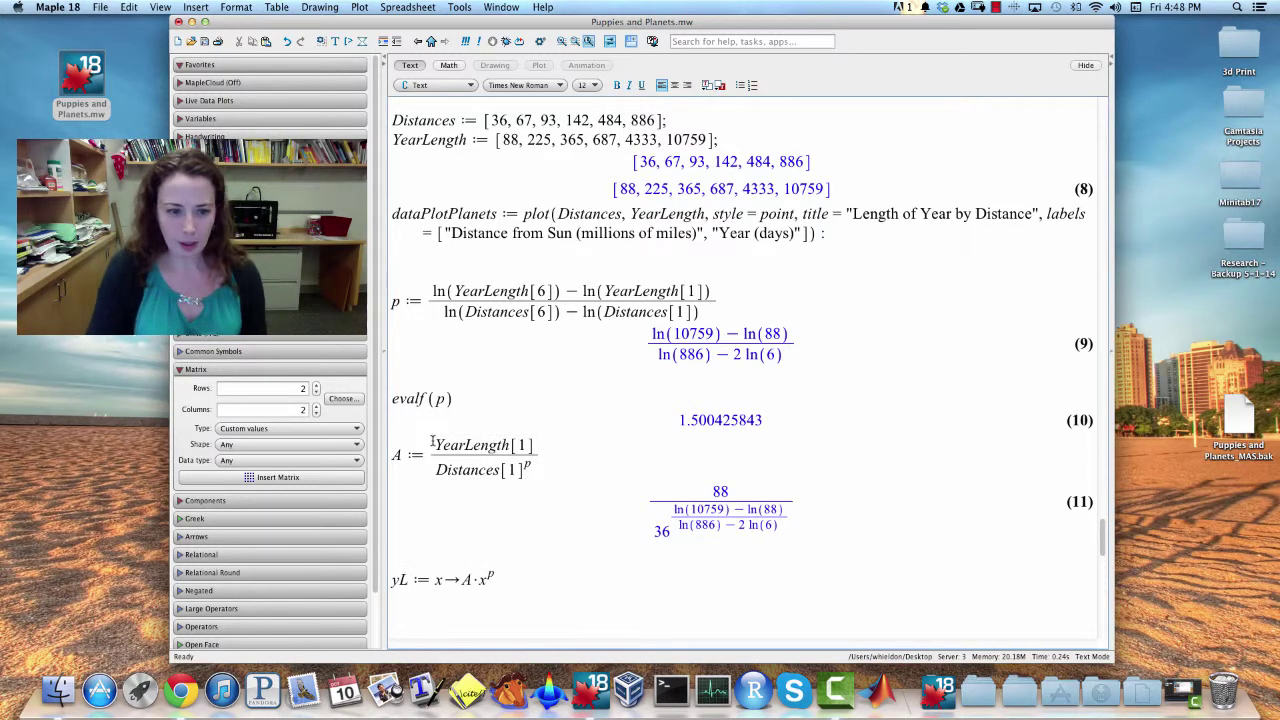
Step: Evaluate evalf(A) on a new line, giving 0.4067861711
key("Return")
key("F5")
type("evalf")
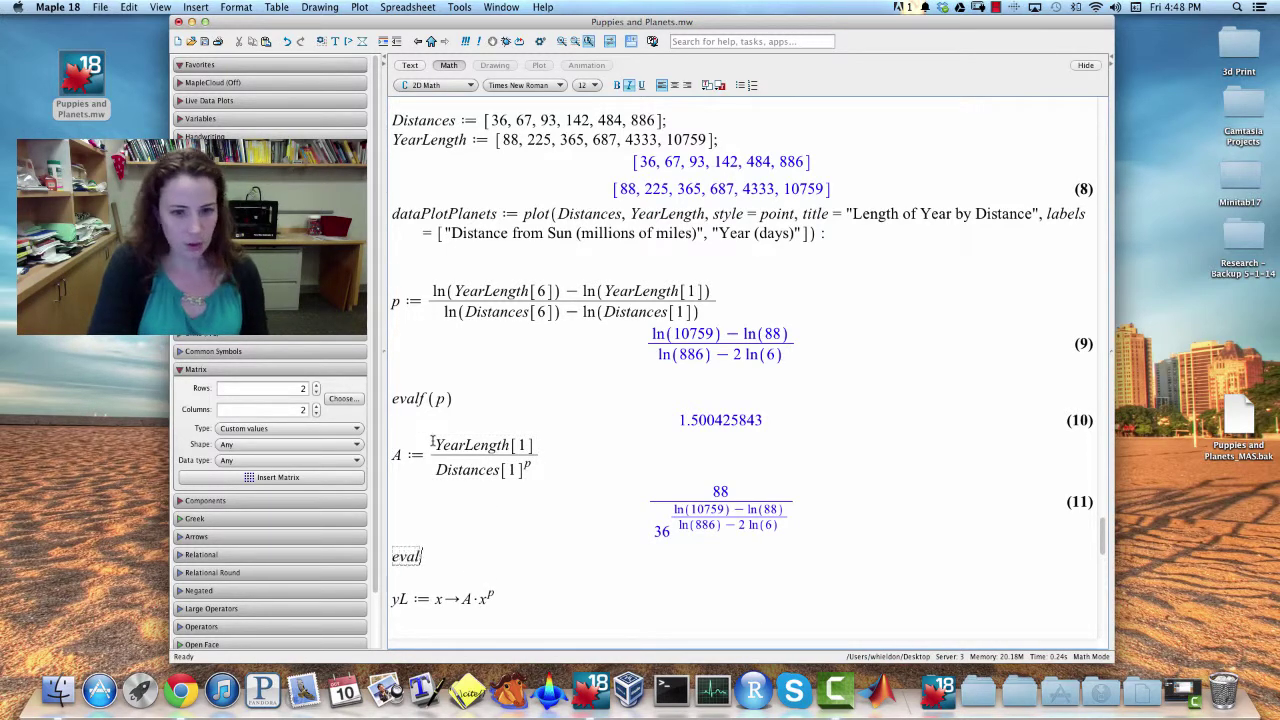
type("(A)")
key("Return")
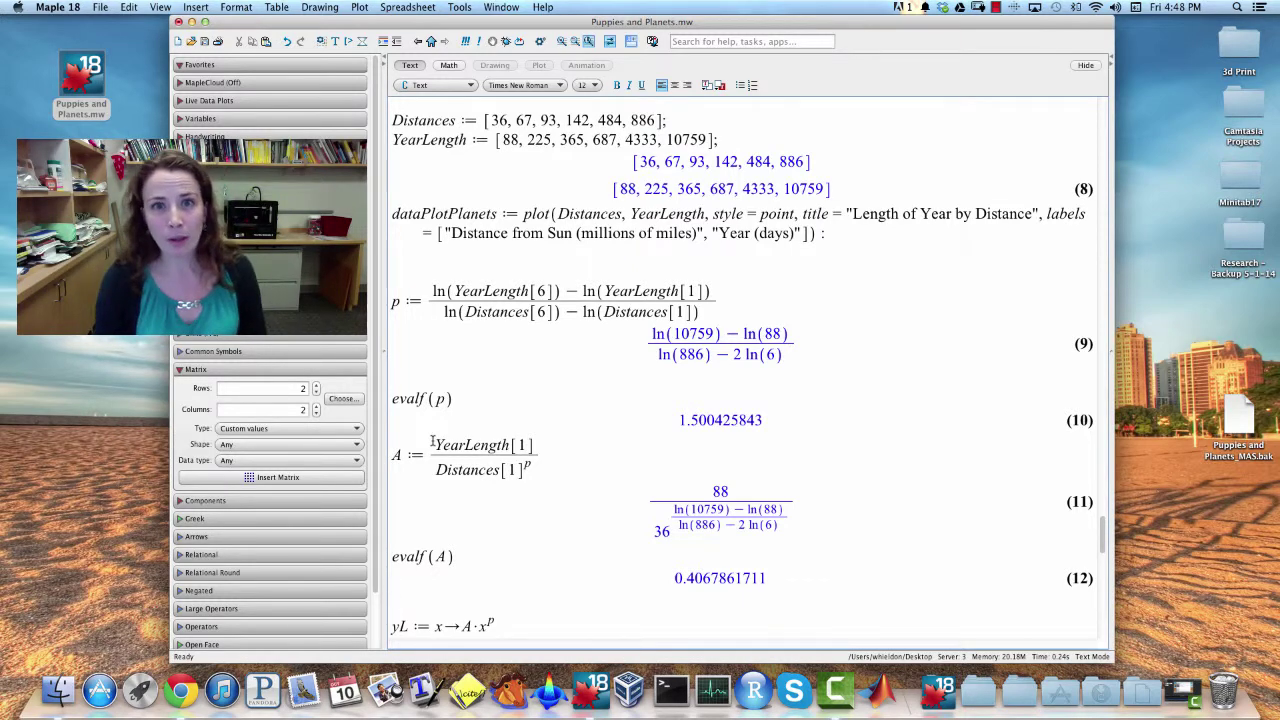
Step: Execute the yL := x -> A*x^p model definition
scroll(436, 440, "down", 3)
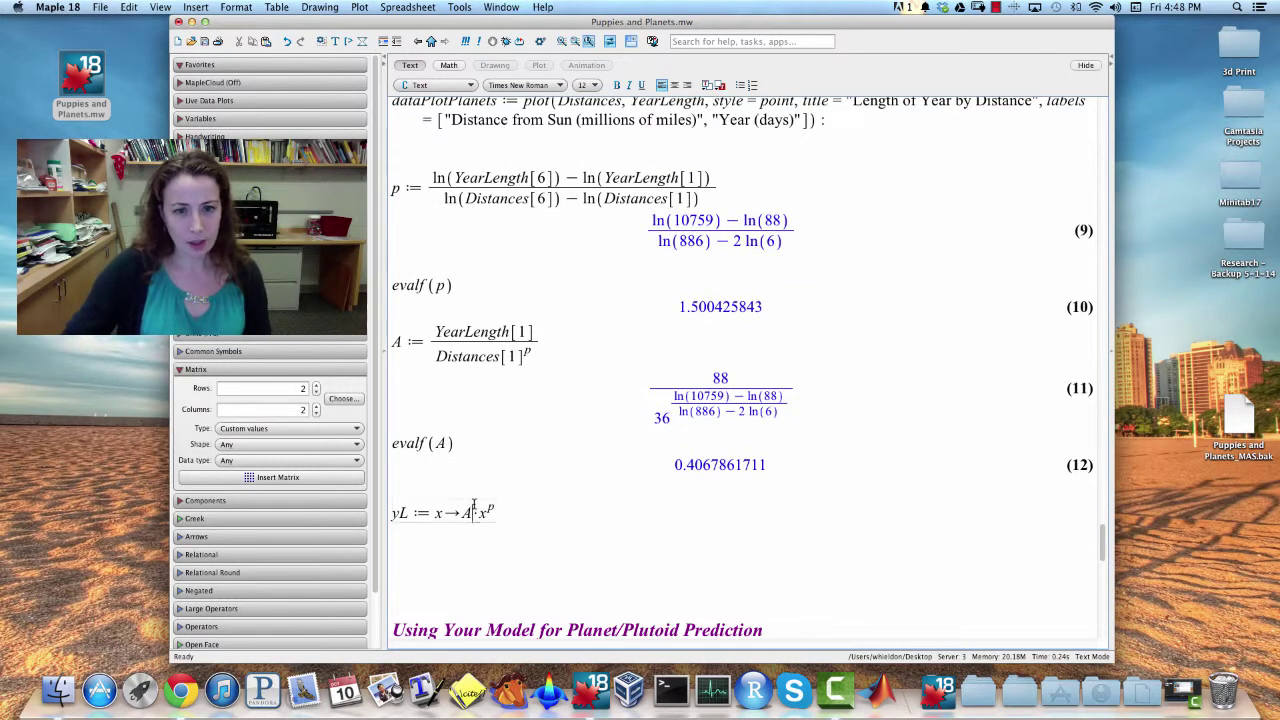
left_click(474, 510)
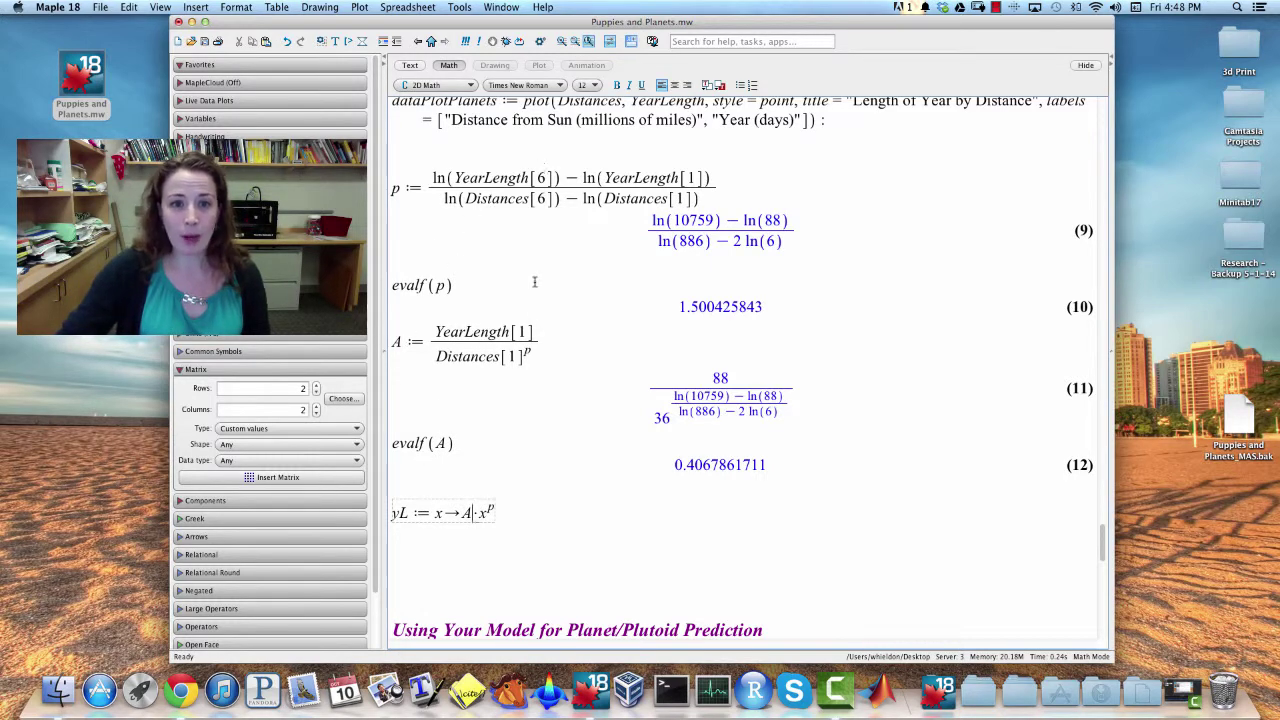
key("Return")
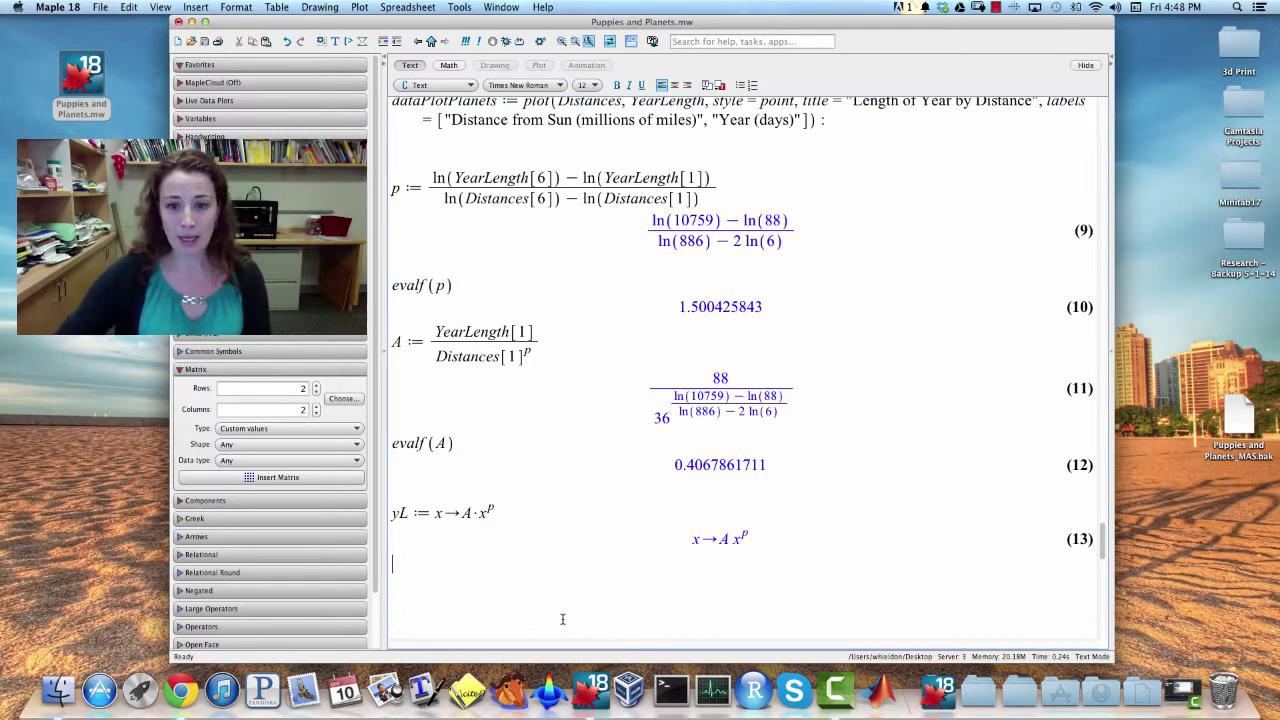
scroll(562, 619, "down", 5)
scroll(478, 408, "up", 8)
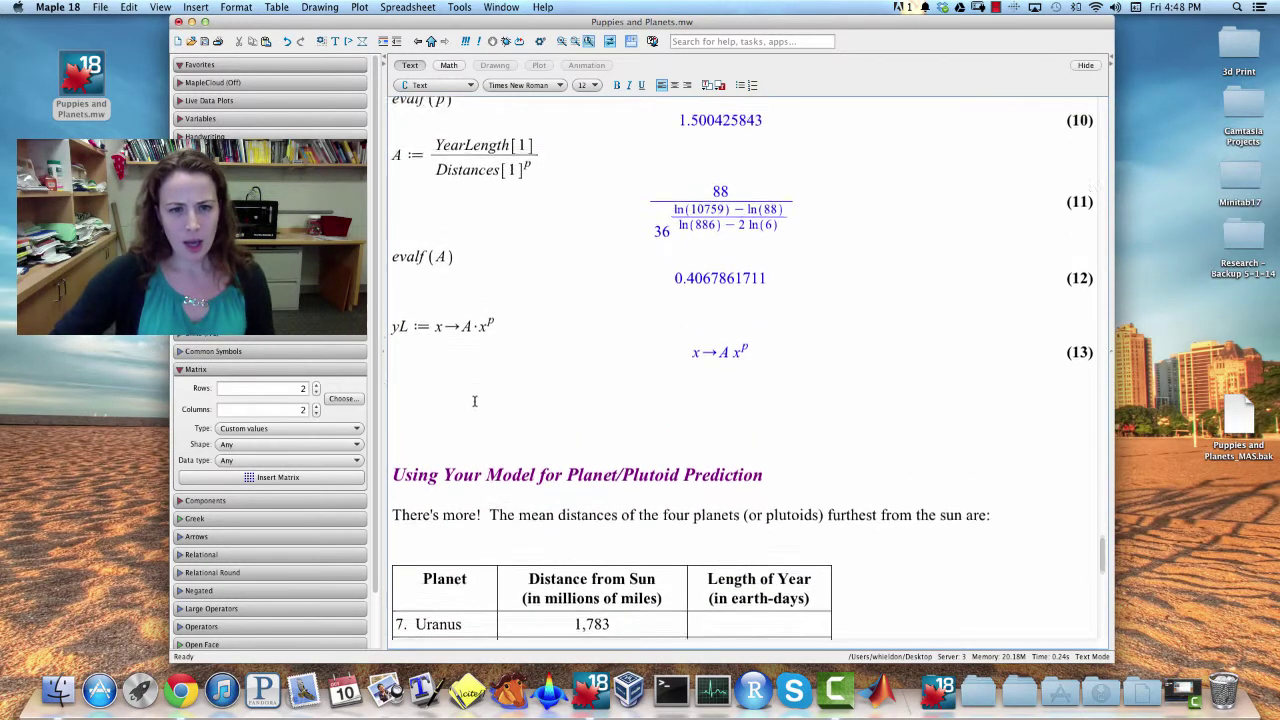
scroll(481, 413, "down", 4)
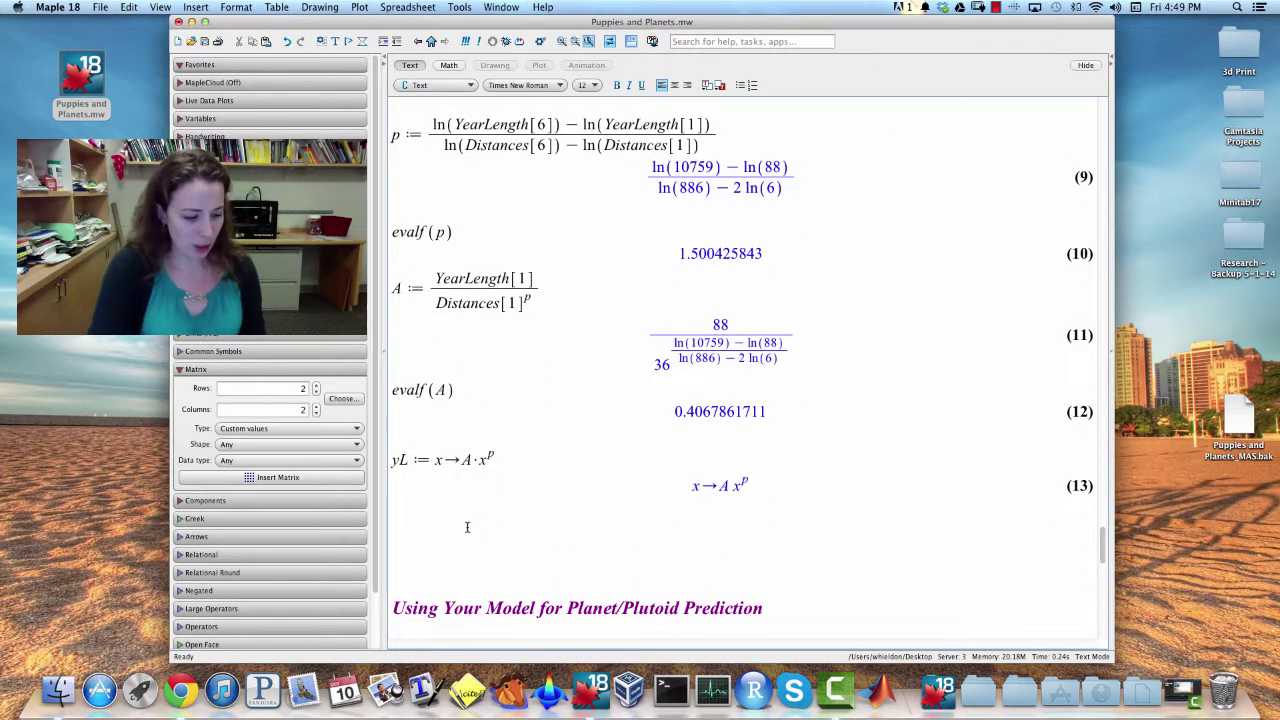
Step: Type modelPlotPlanets := plot(yL(x), x = 0..900, color = blue, thickness = 2):
key("F5")
type("modelPlot")
type("Planets:")
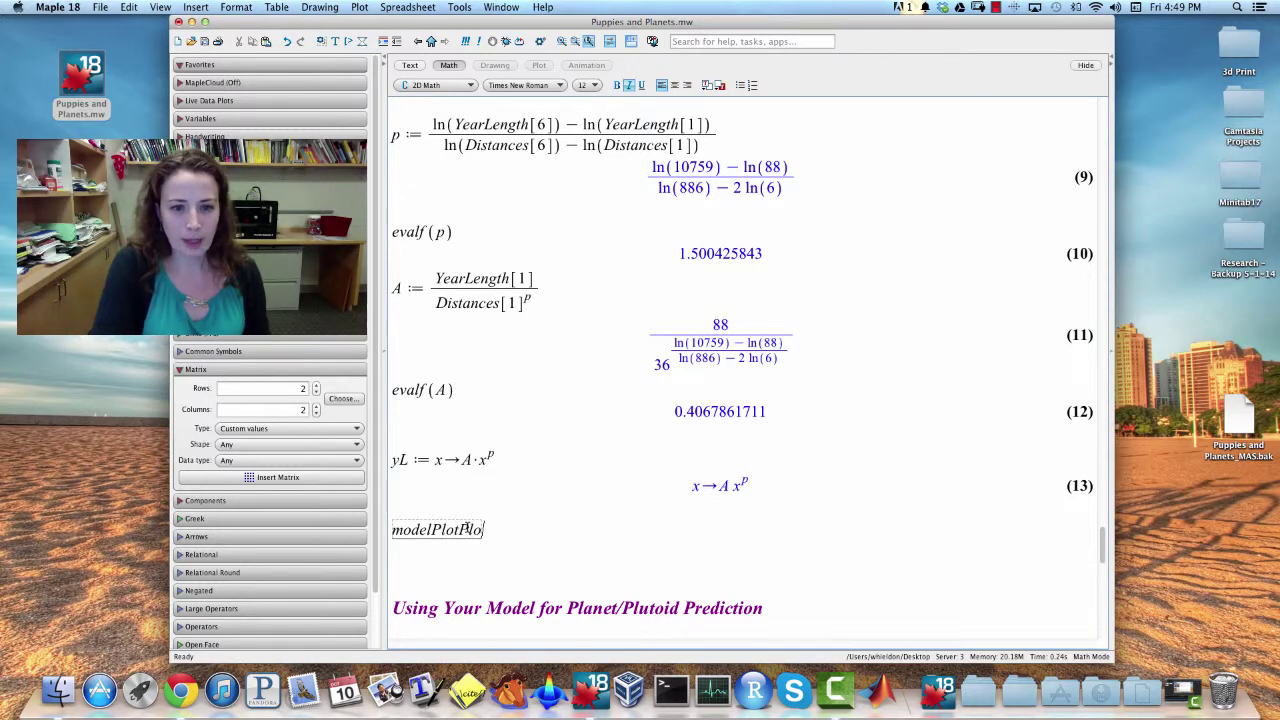
type("=")
scroll(465, 528, "up", 5)
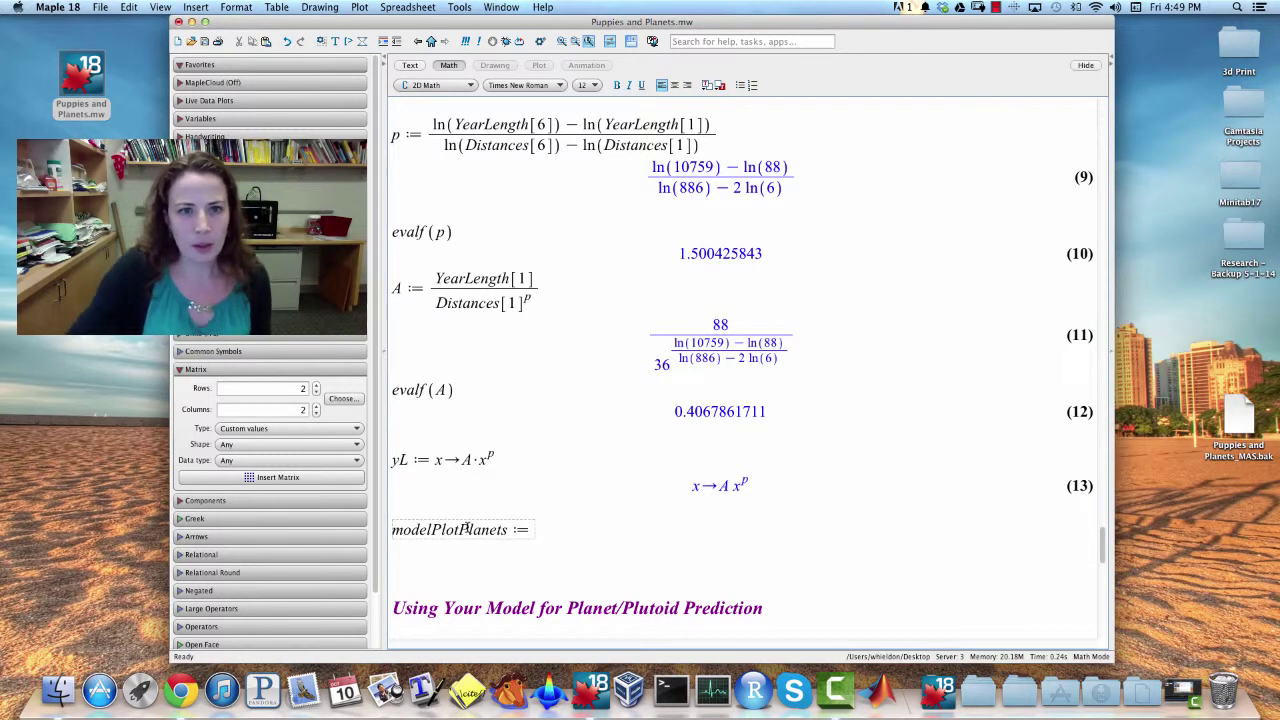
scroll(465, 527, "down", 3)
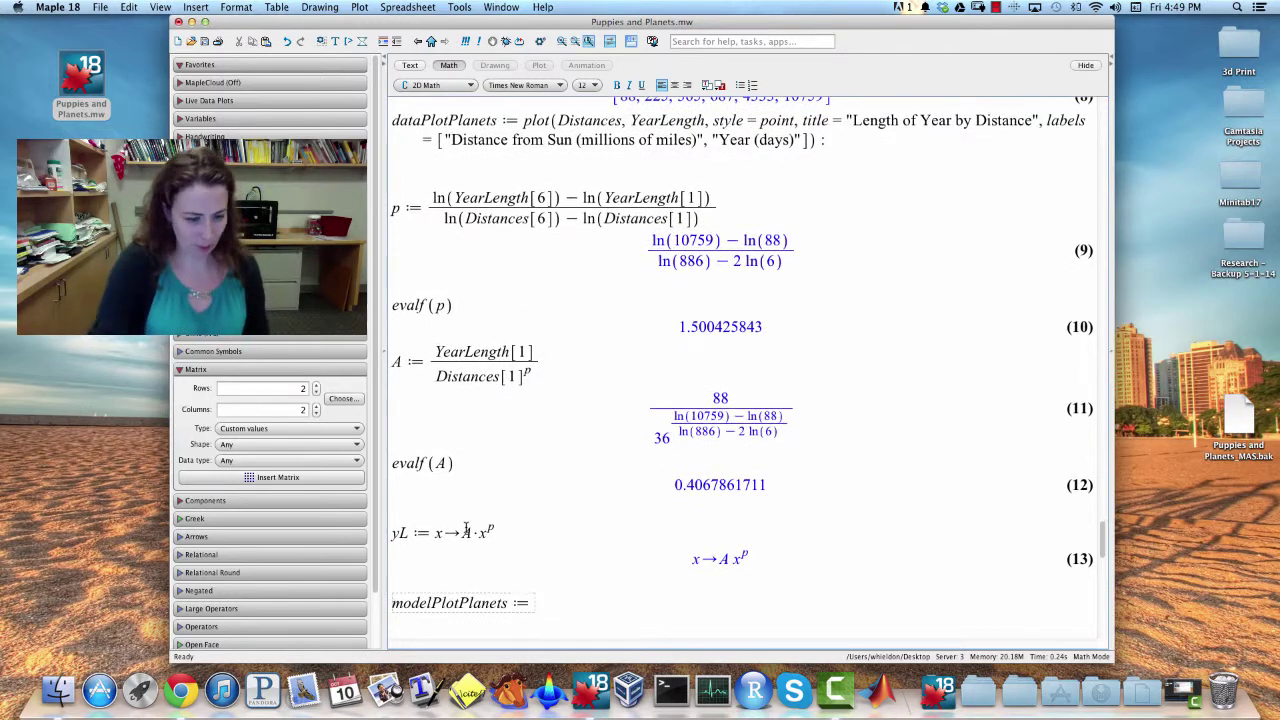
type("plot(")
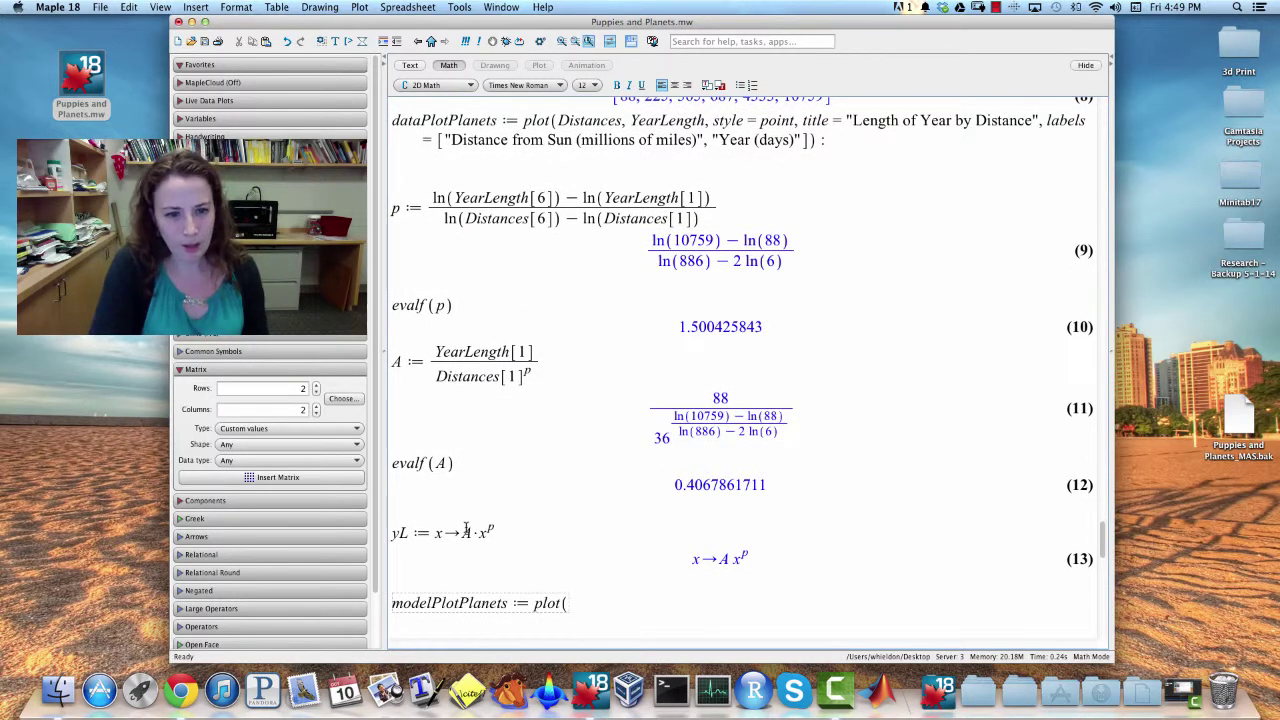
type("yL(x), ")
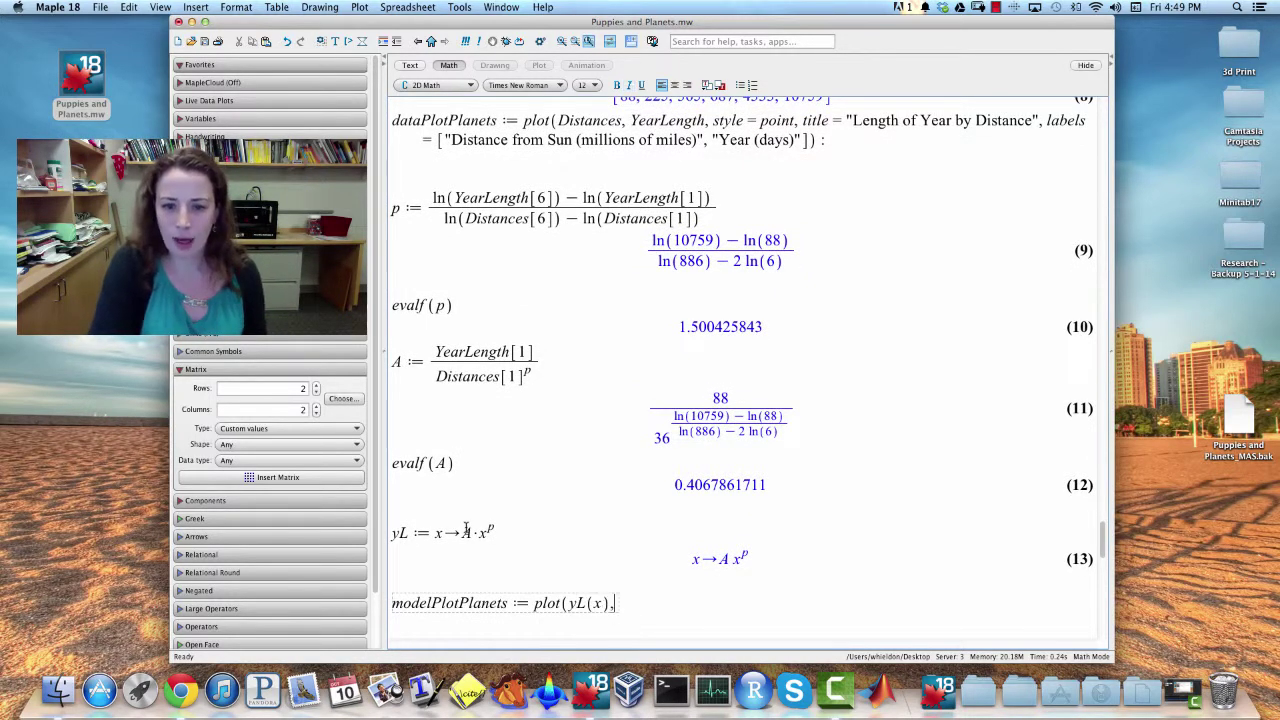
type("x = 0 ..")
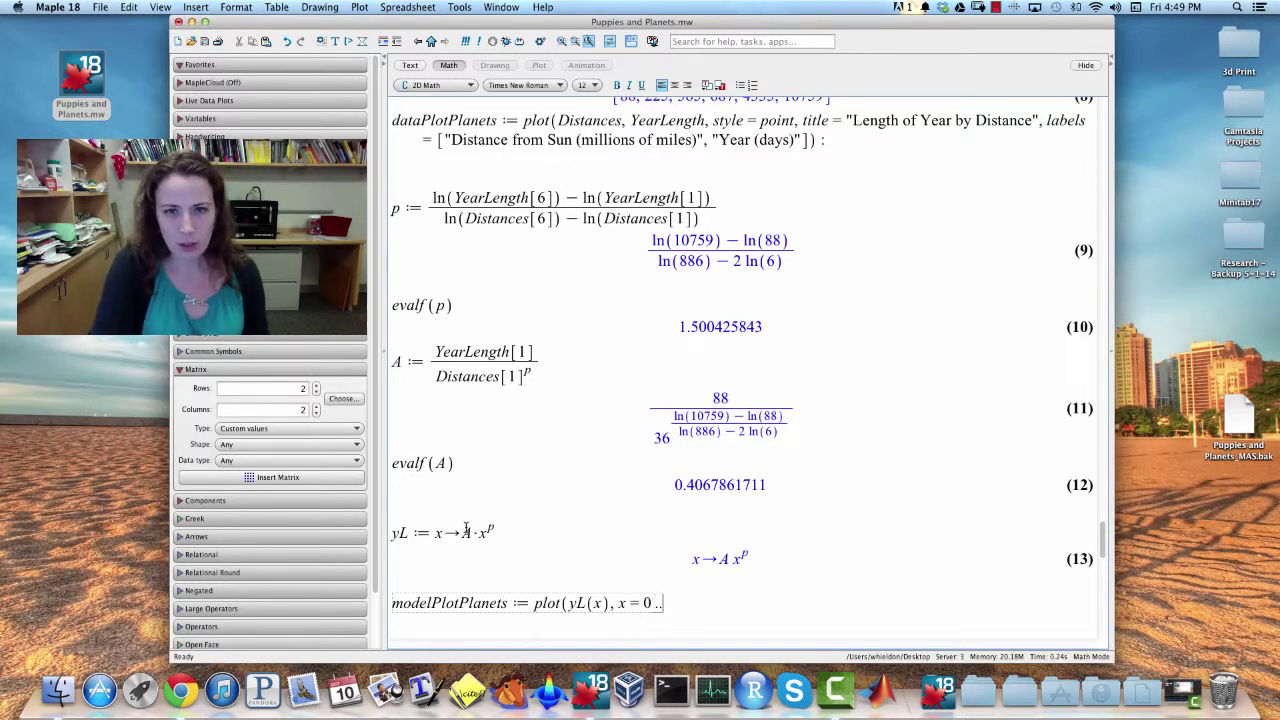
scroll(503, 508, "up", 5)
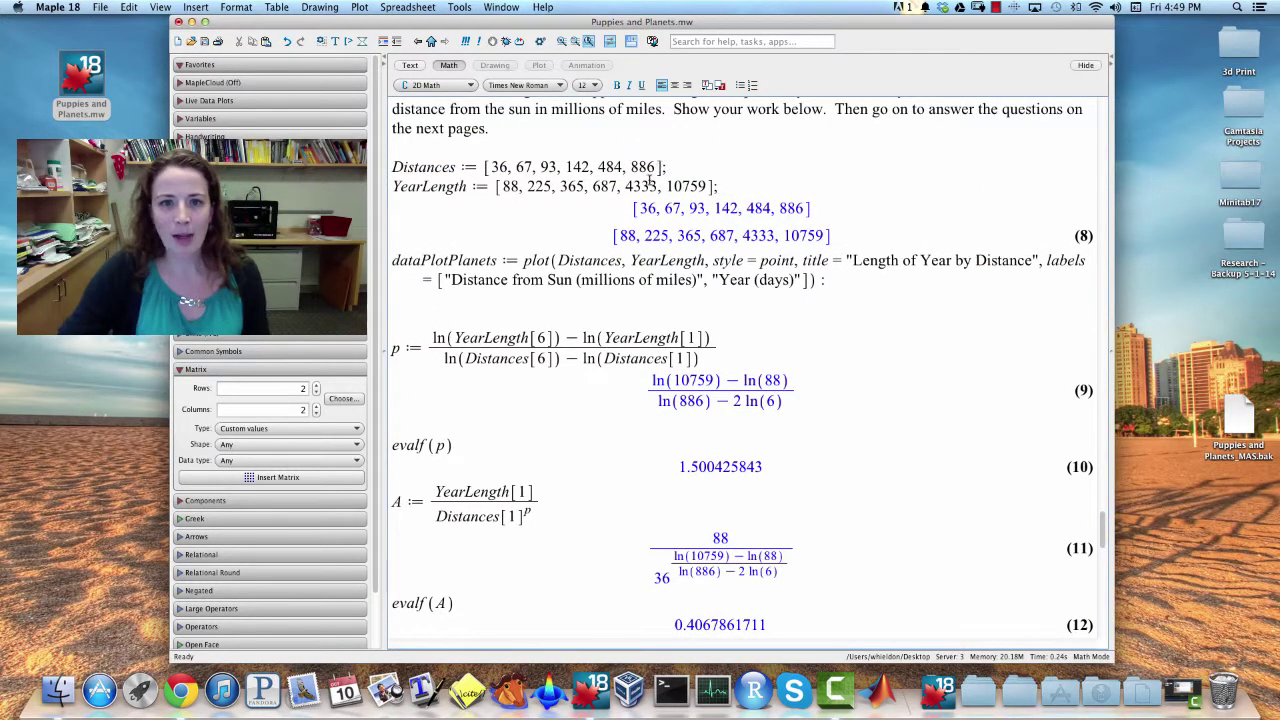
scroll(651, 176, "down", 8)
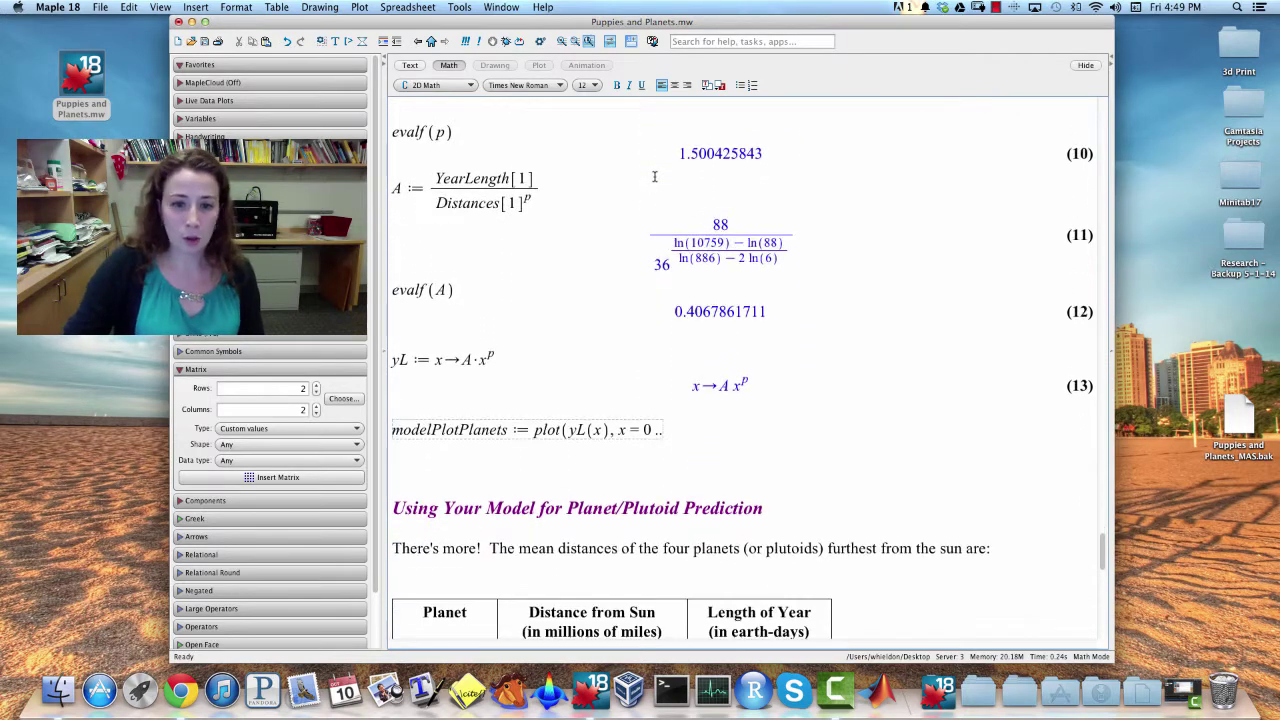
type("900")
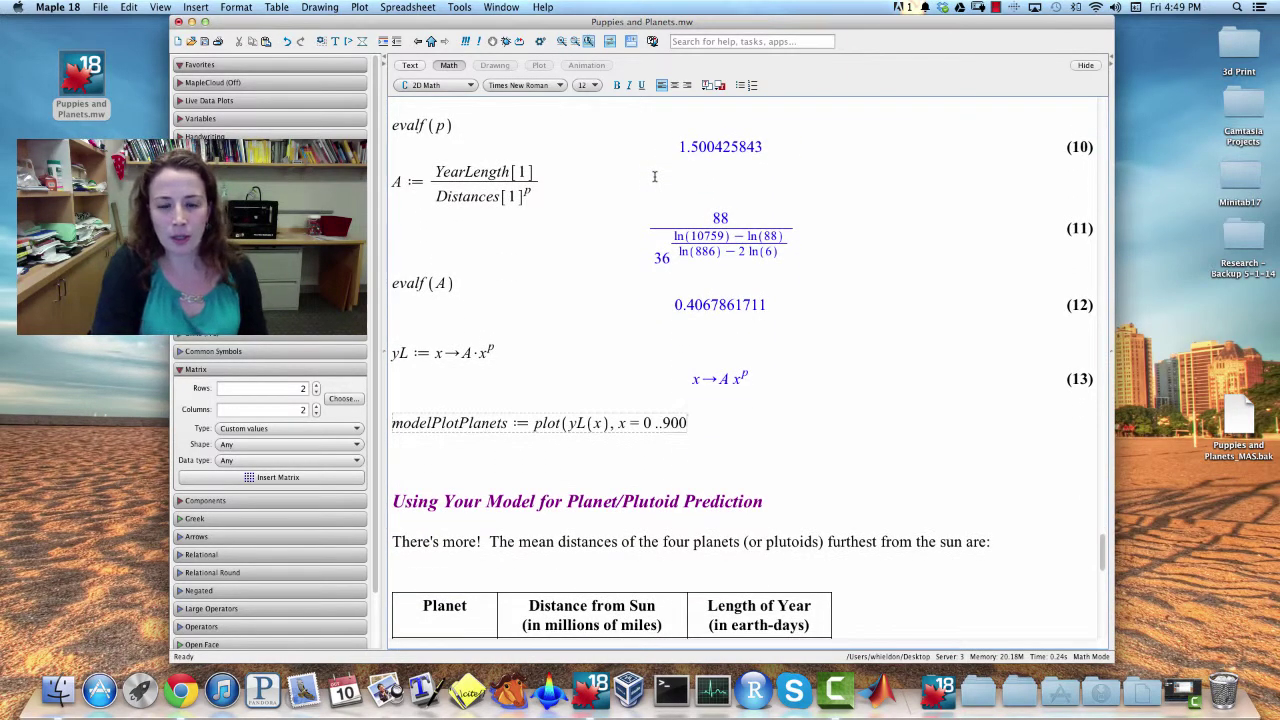
type(", color =")
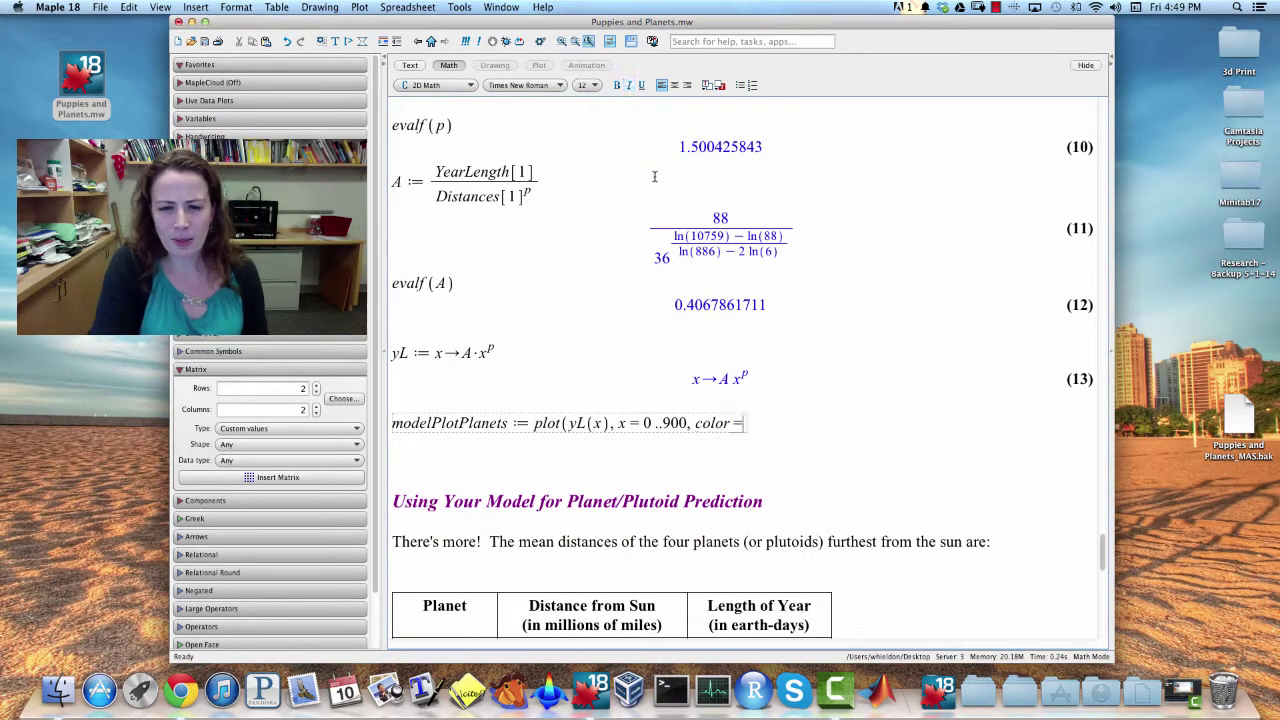
type(" blue, thickness = 2) ")
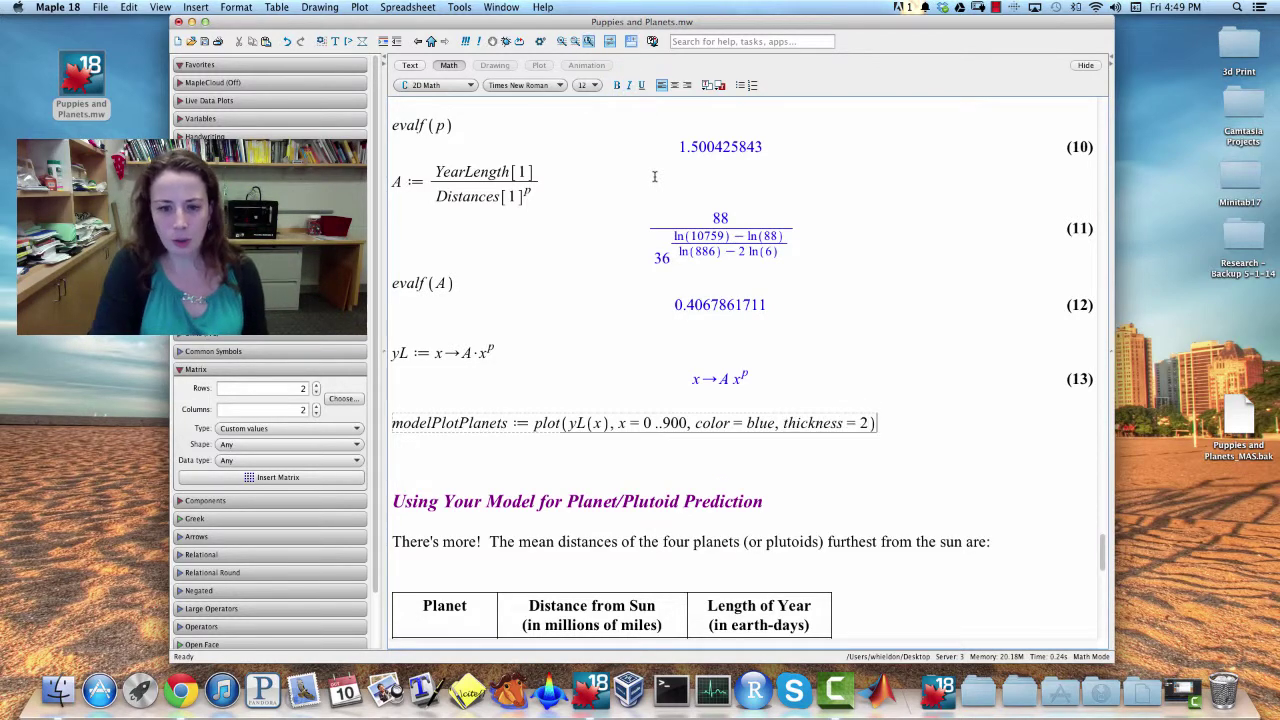
type(":")
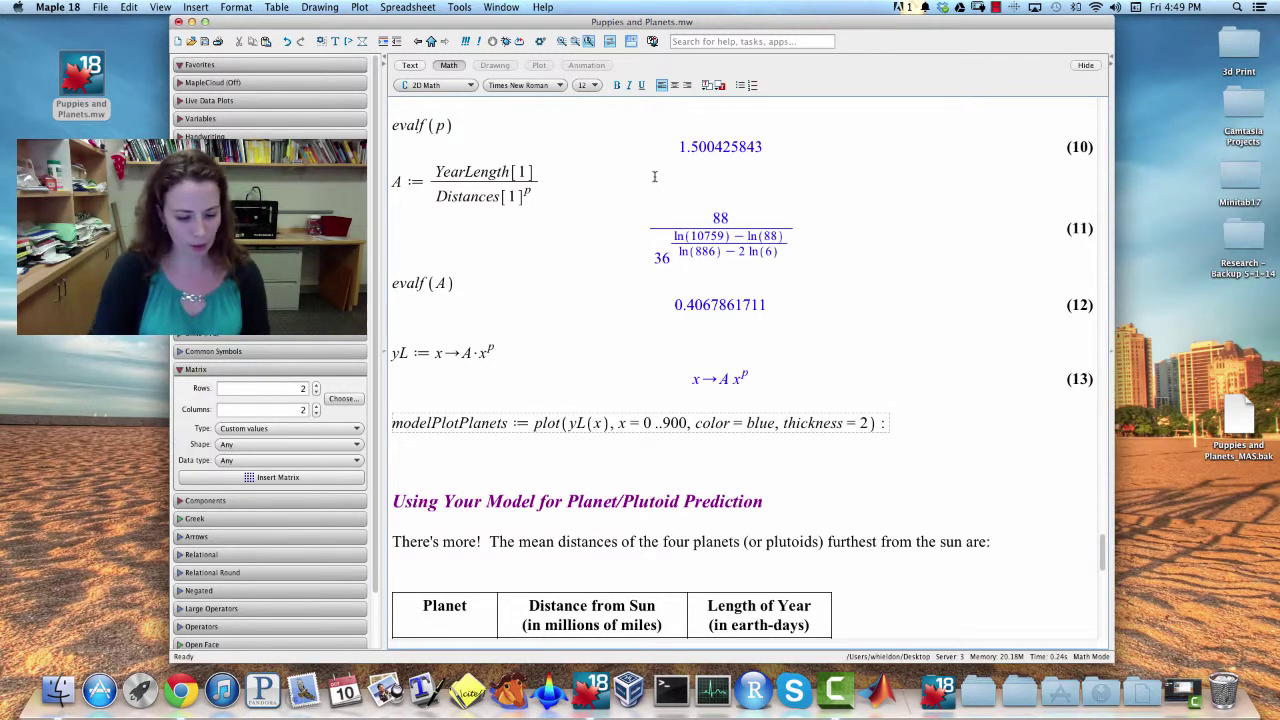
Step: Run modelPlotPlanets, plot display(dataPlotPlanets, modelPlotPlanets), and widen the combined plot
key("Return")
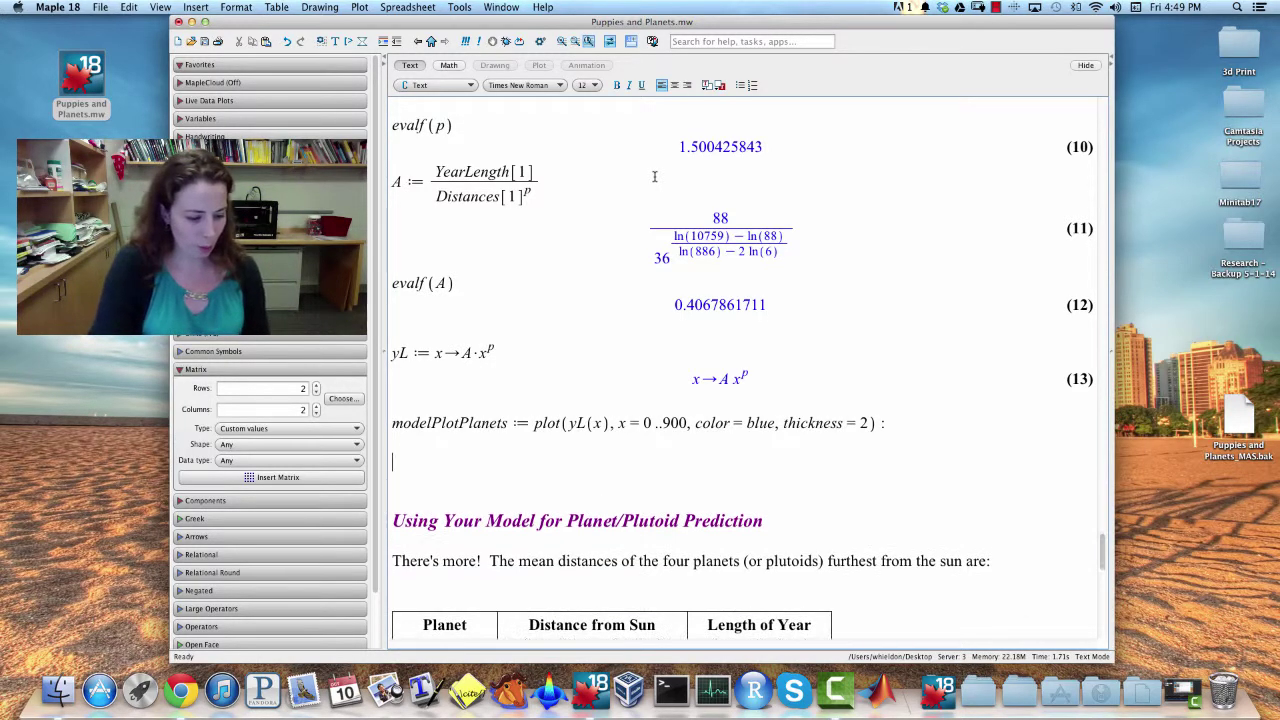
type("display(m")
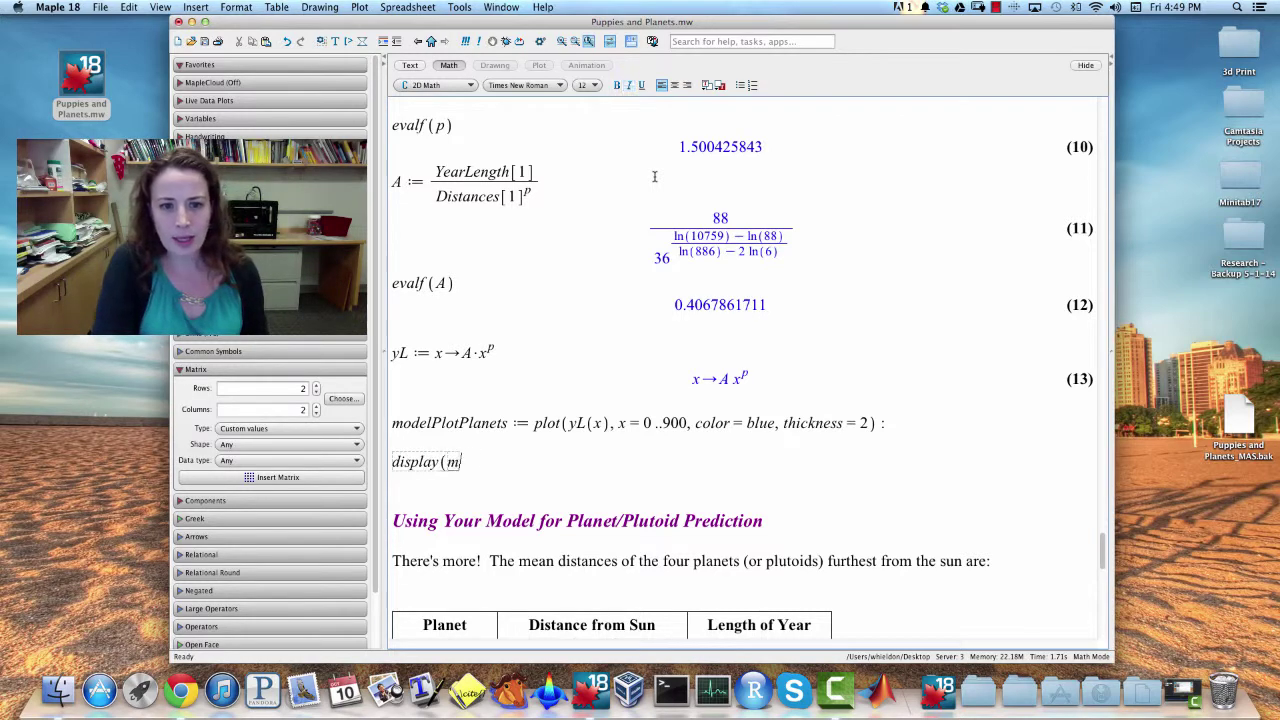
type("odelPlotPlanets,")
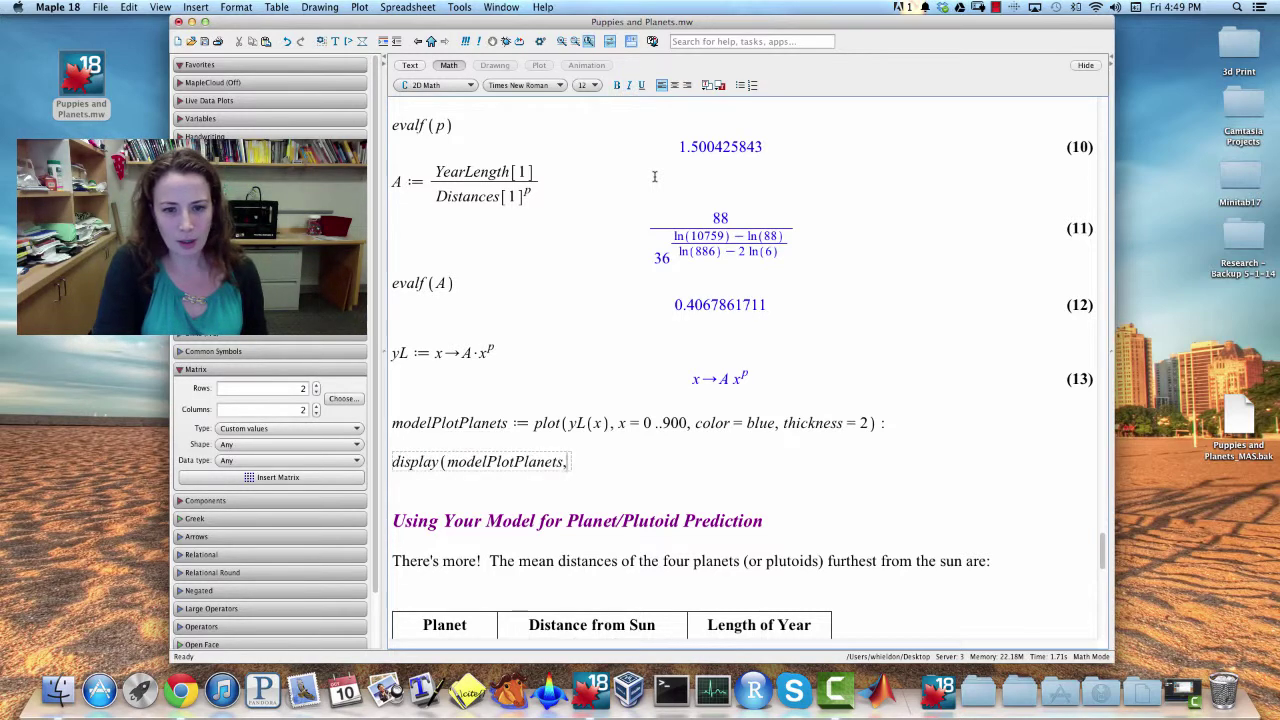
key("BackSpace")
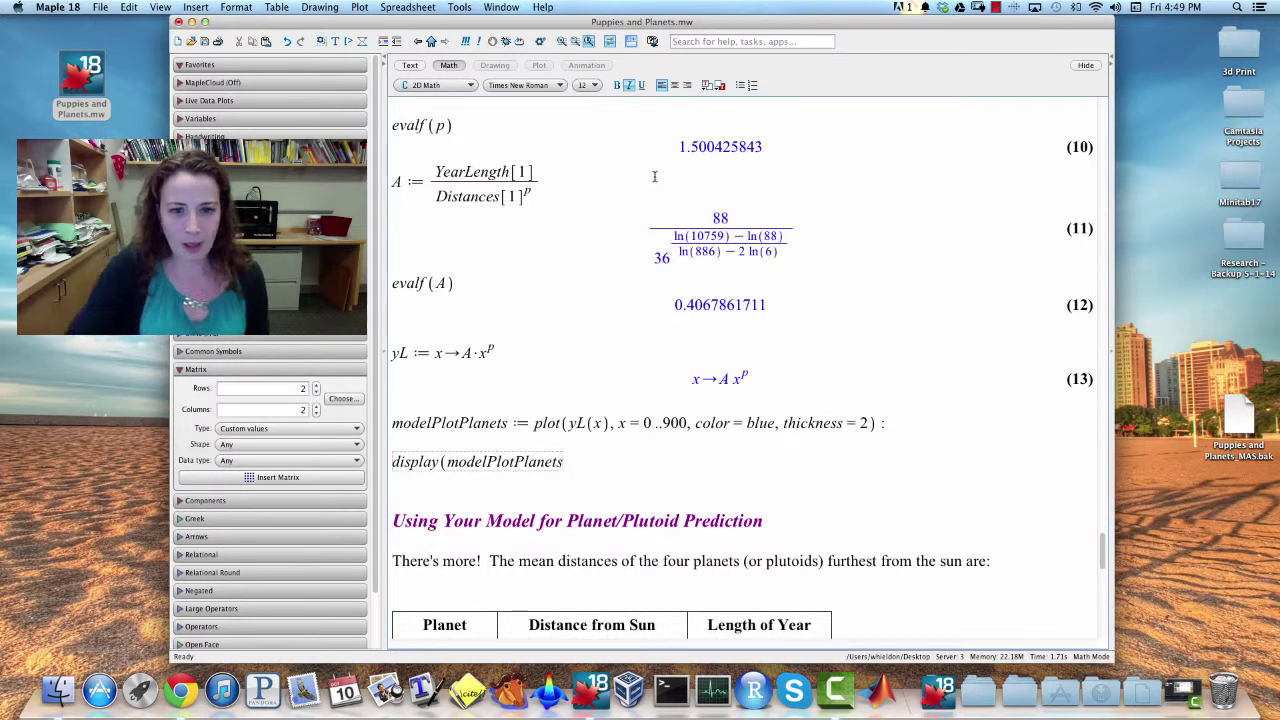
left_click(446, 462)
type("dataPlot")
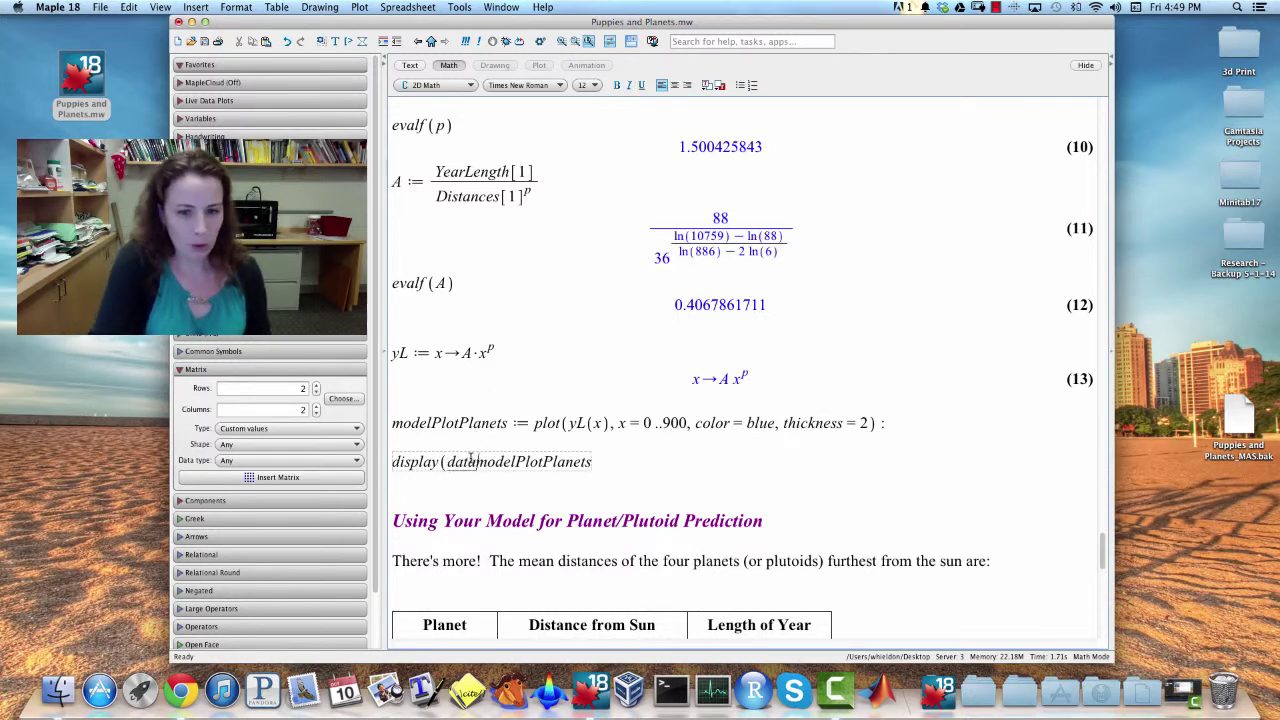
type("Planets")
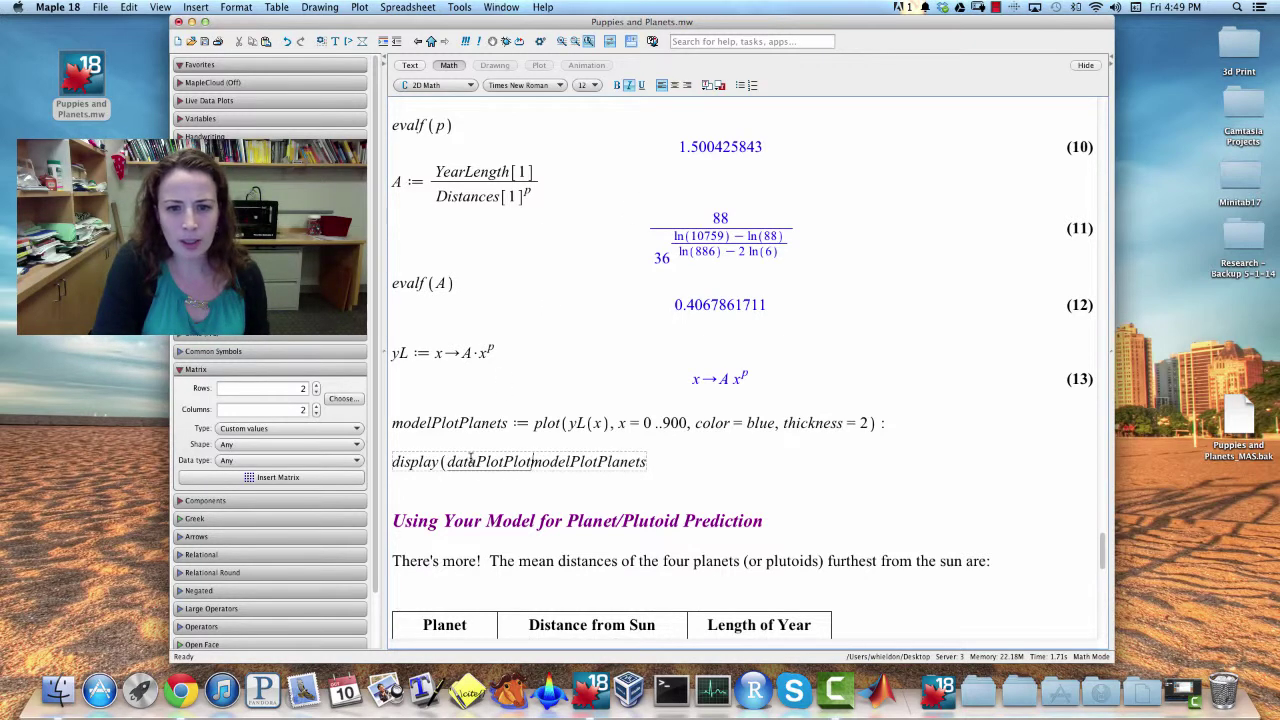
type(", modelPlotPlanets")
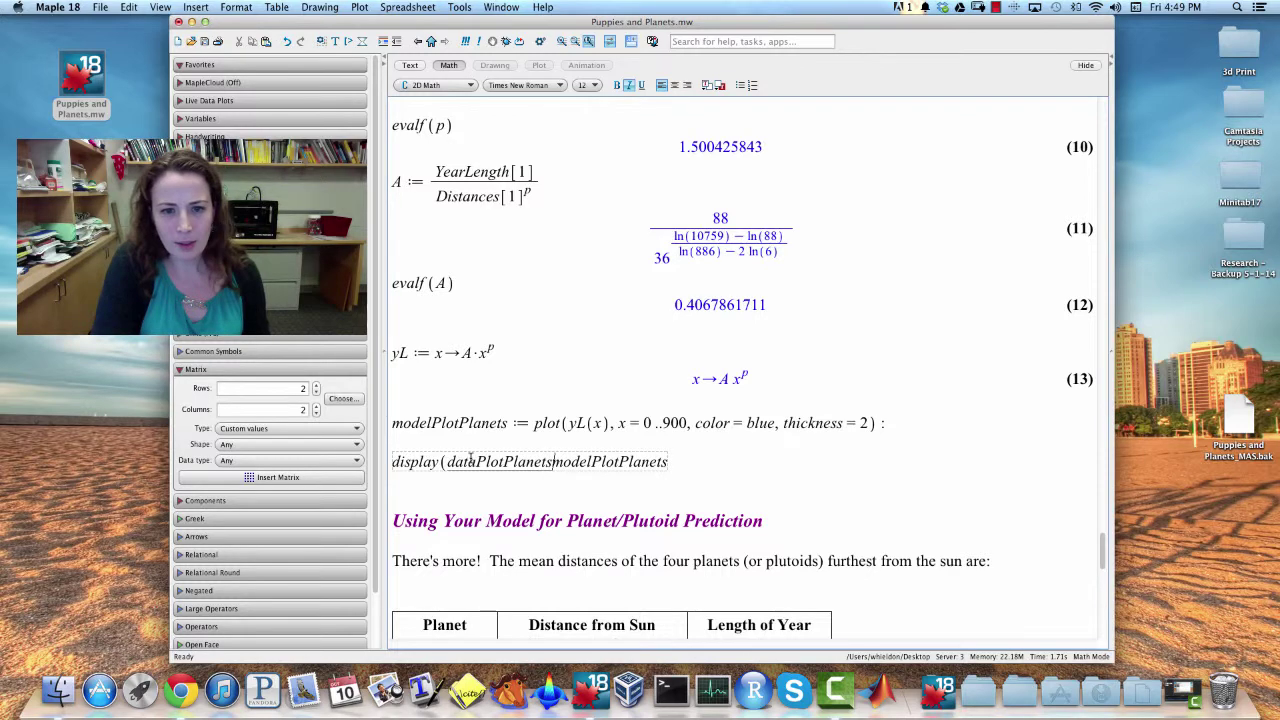
type(")")
key("Return")
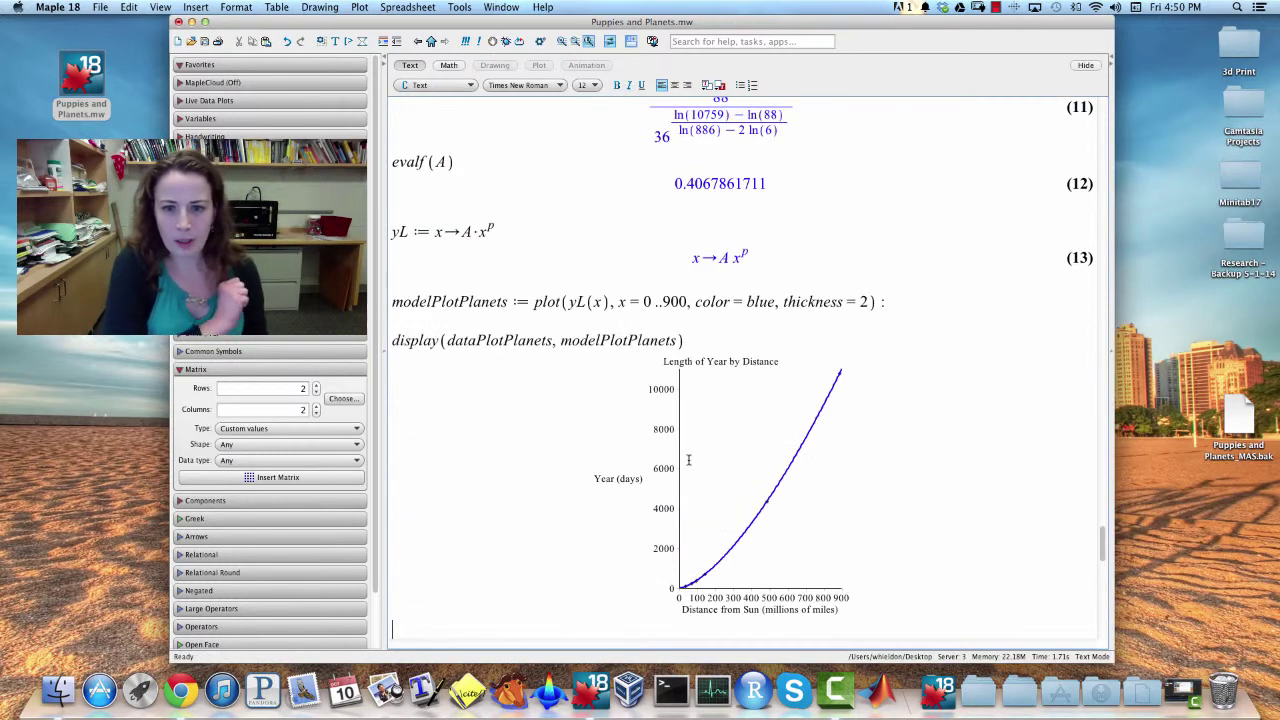
left_click(822, 550)
left_click_drag(855, 613, 890, 606)
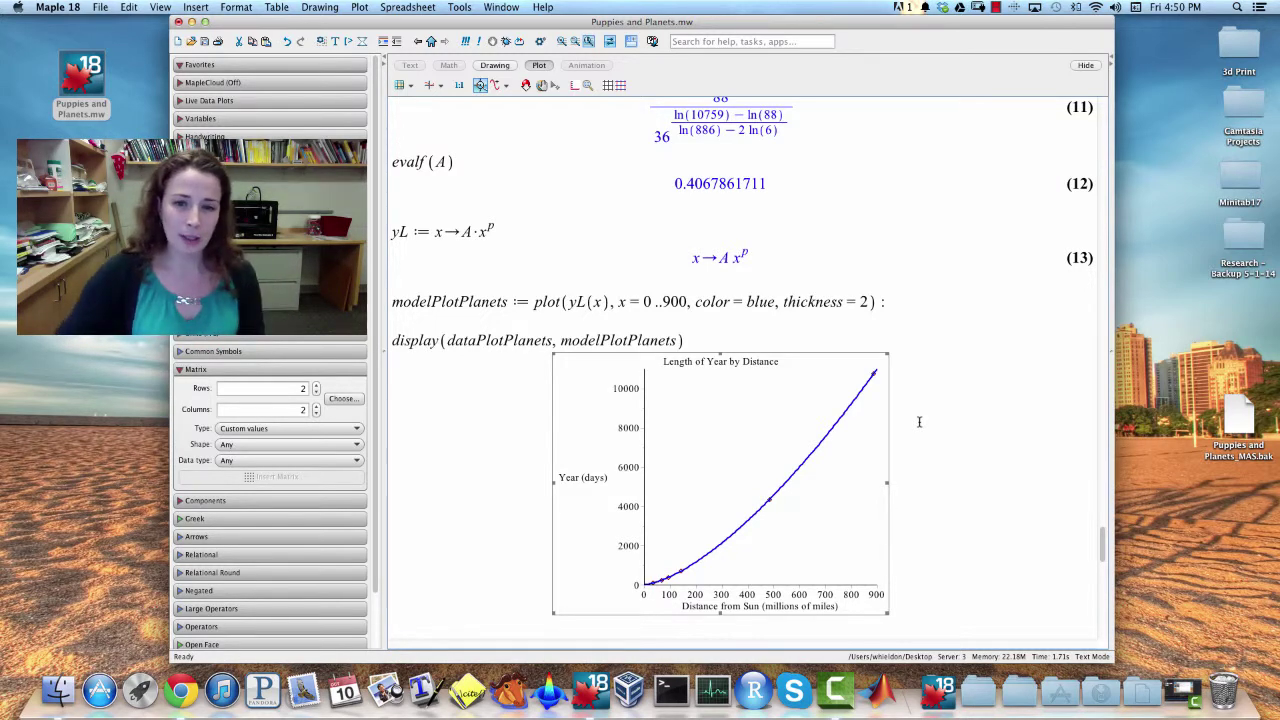
Step: Enter yL(1783) in the Uranus Length of Year cell and evaluate it
scroll(919, 422, "down", 5)
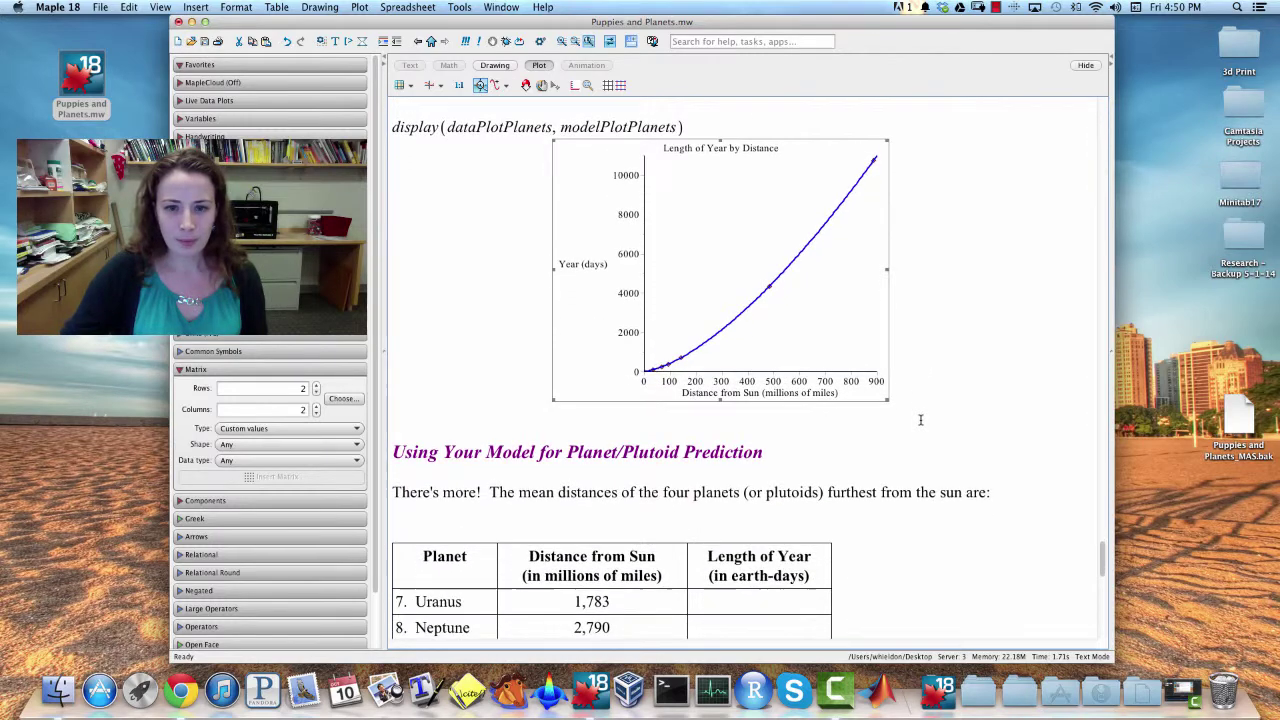
scroll(920, 418, "up", 2)
scroll(920, 418, "down", 2)
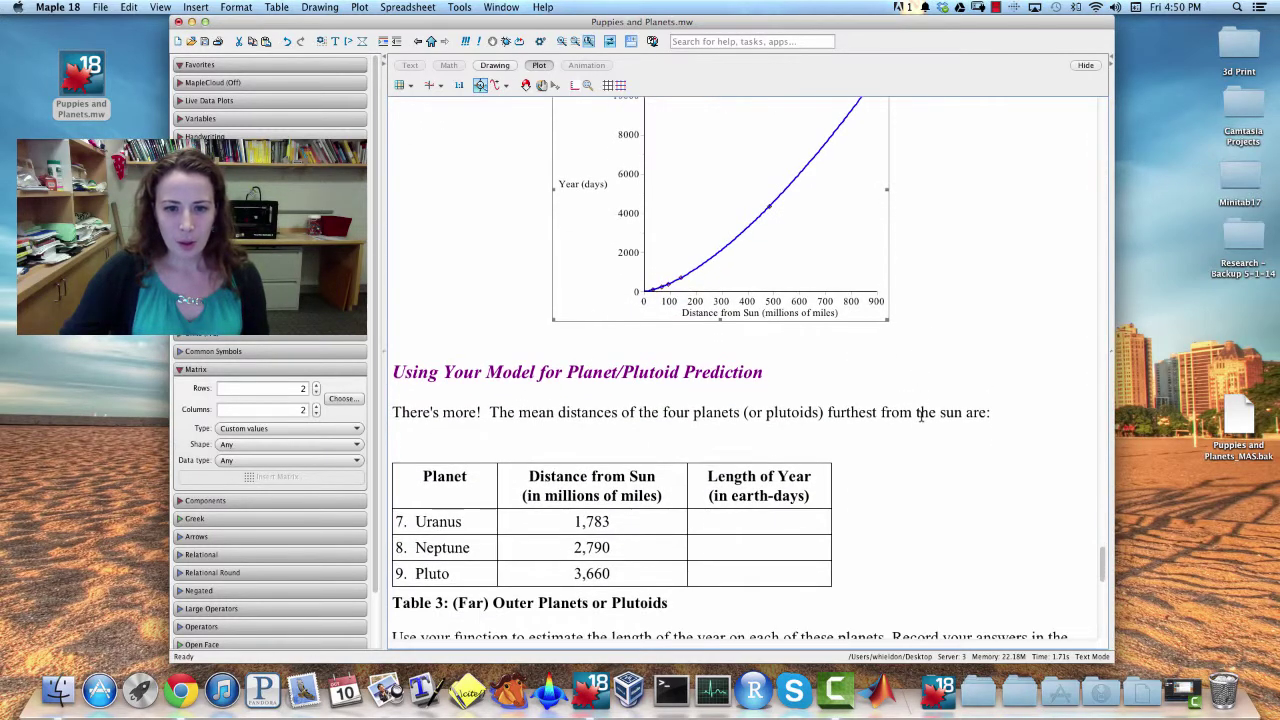
left_click(765, 523)
key("F5")
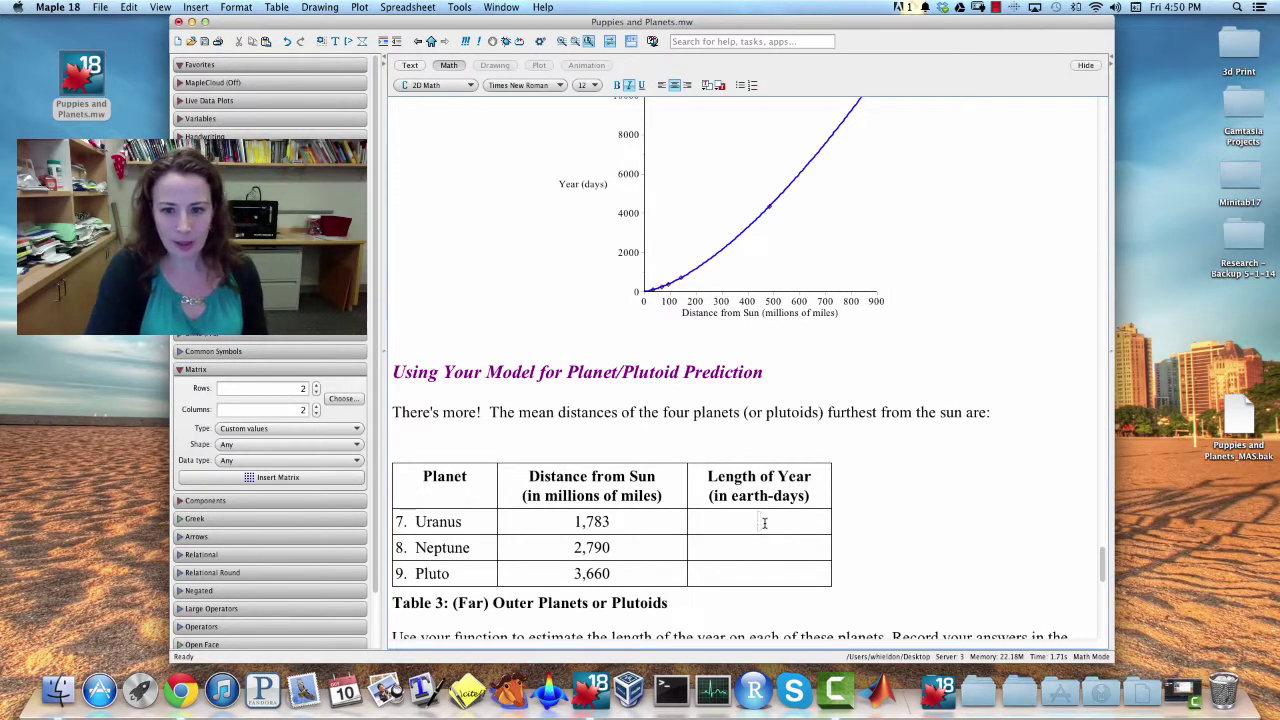
type("f")
key("BackSpace")
type("yL(")
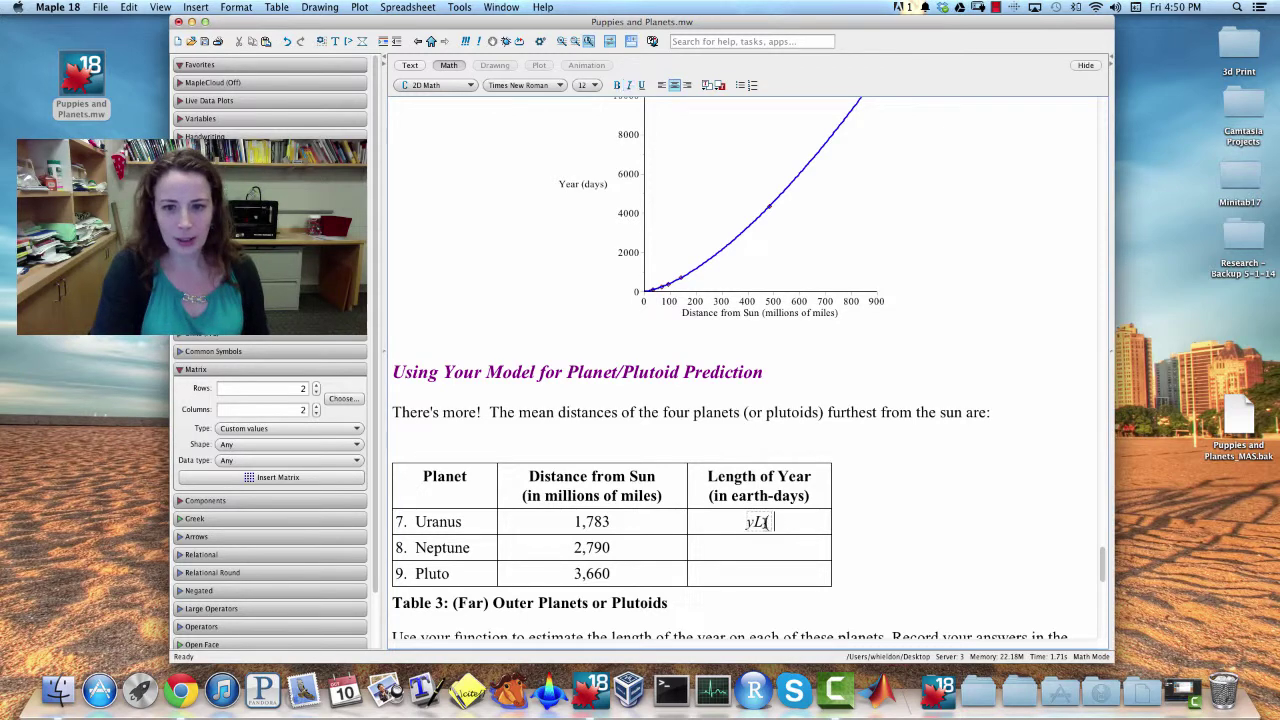
type("1783)")
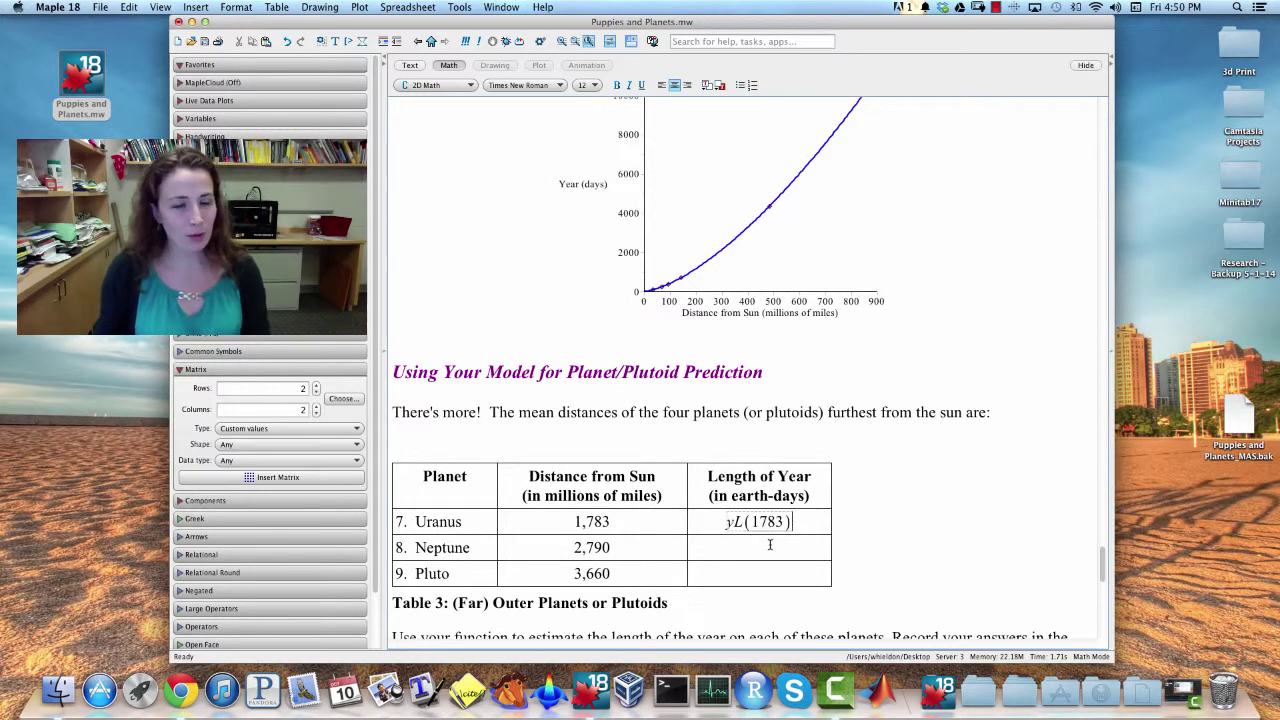
key("Return")
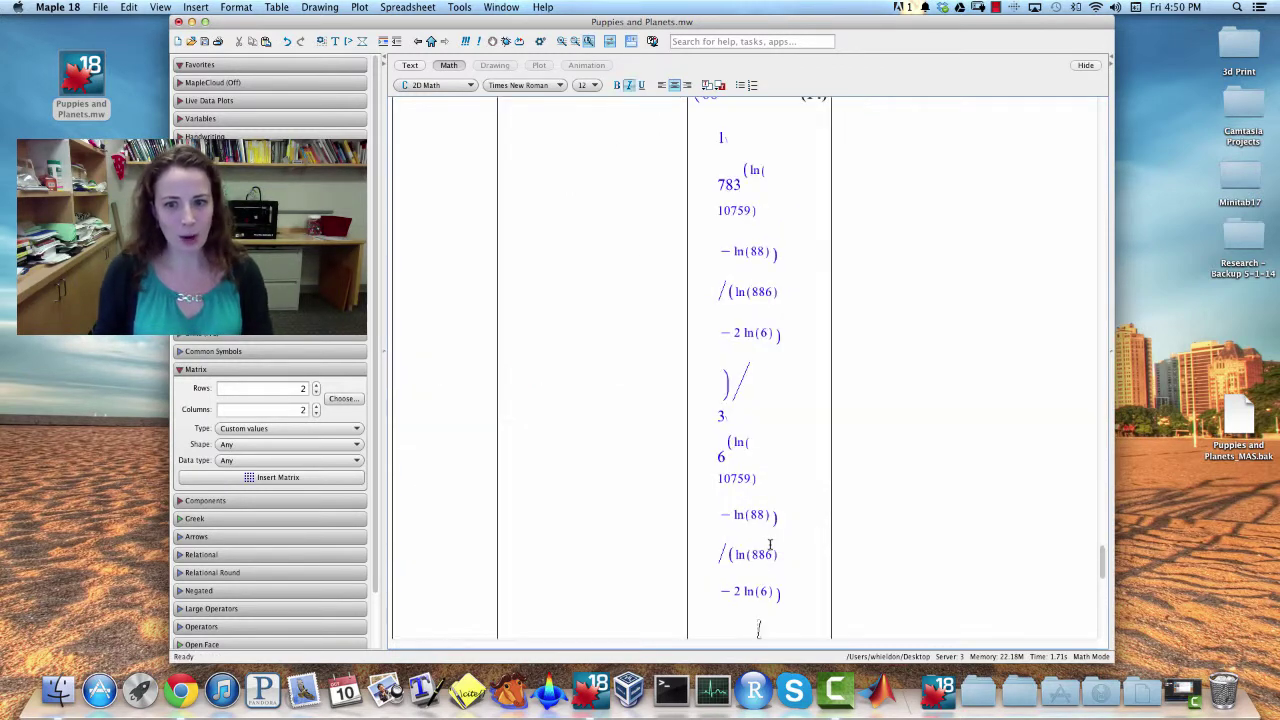
Step: Change it to evalf(yL(1783)) to get 30723.99426 days, and mark 30723
scroll(760, 400, "up", 5)
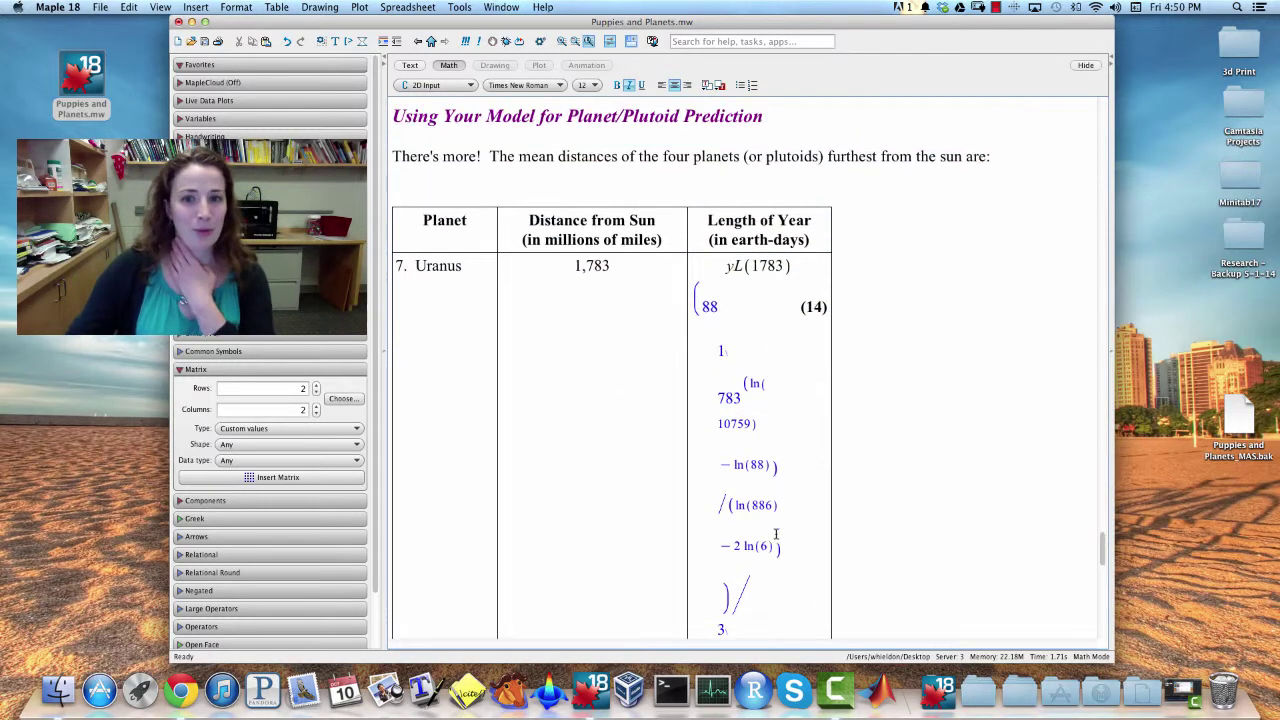
left_click(735, 266)
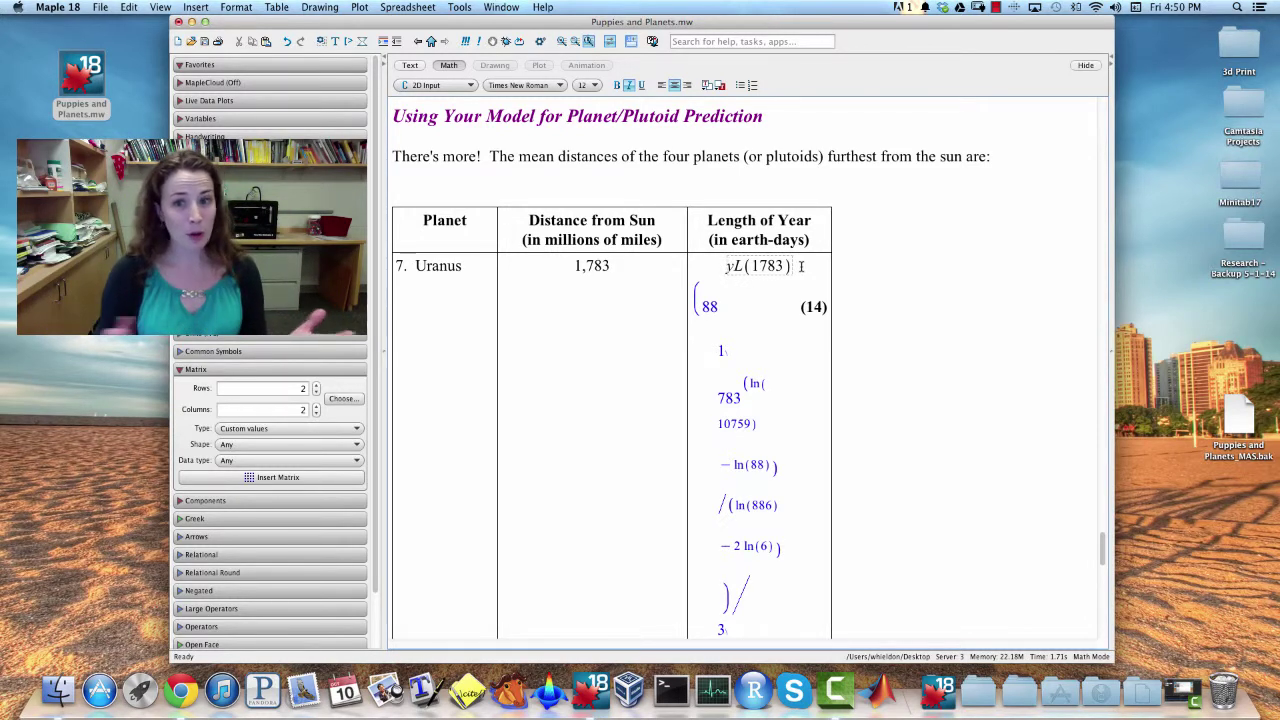
type("evalf(yL(1783)")
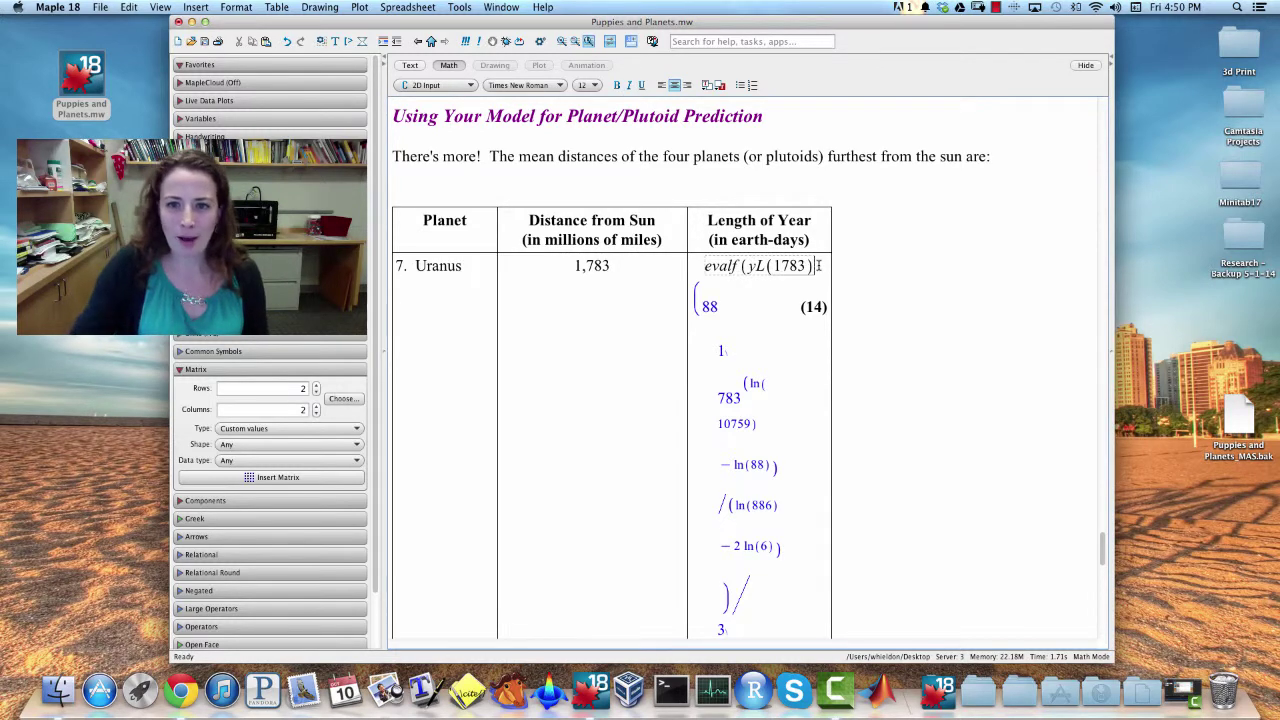
key("Return")
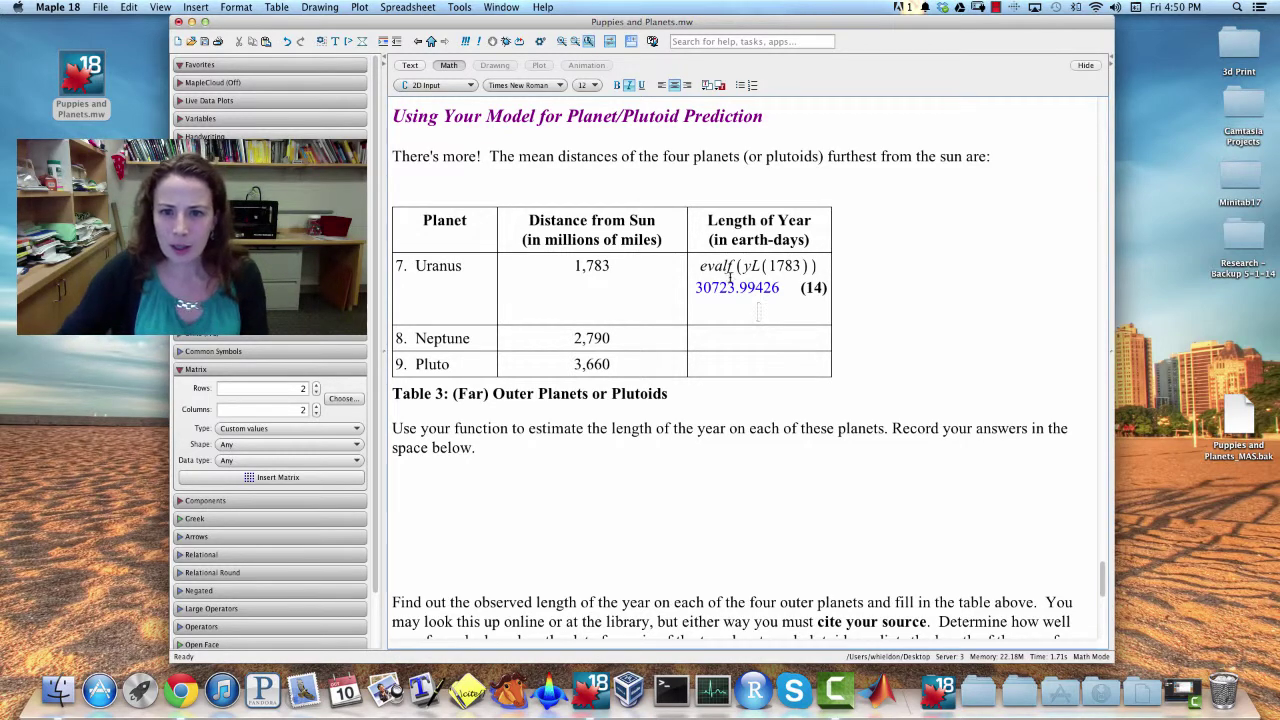
left_click_drag(737, 287, 700, 287)
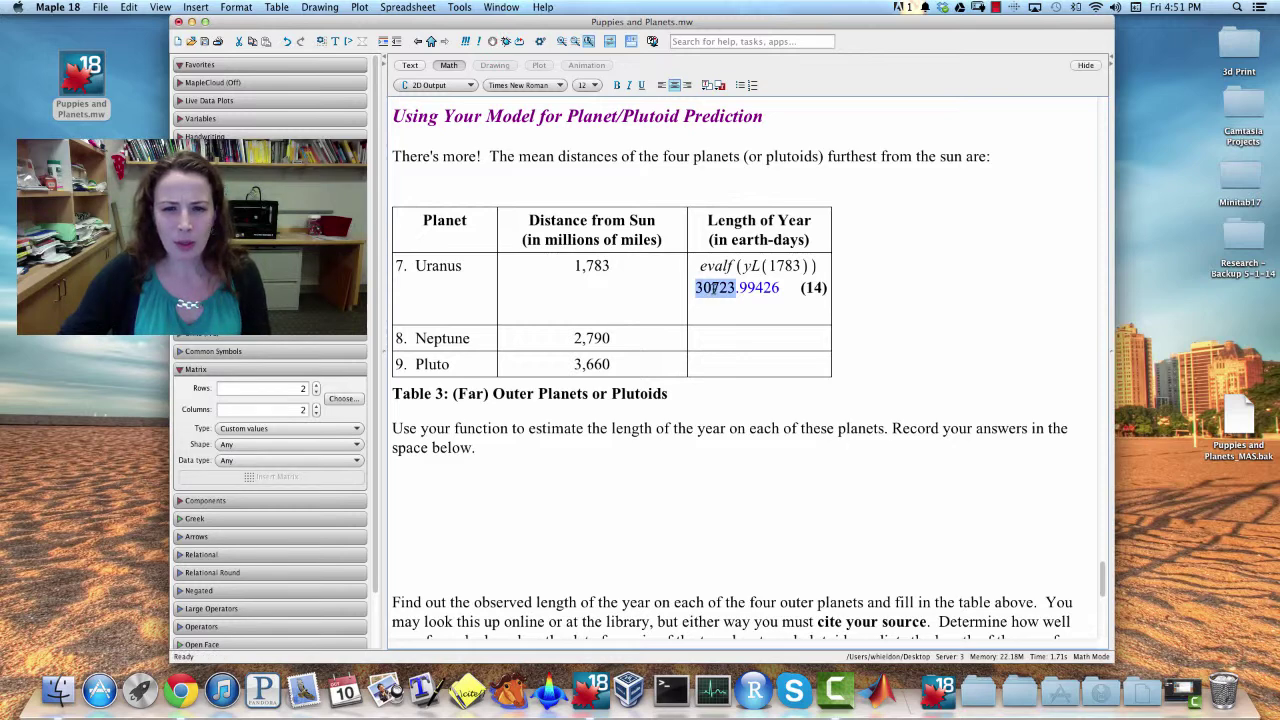
Step: Below the Table 3 caption, compute mod(30724, 365), giving remainder 64
left_click(590, 192)
left_click(760, 312)
left_click(828, 401)
key("Return")
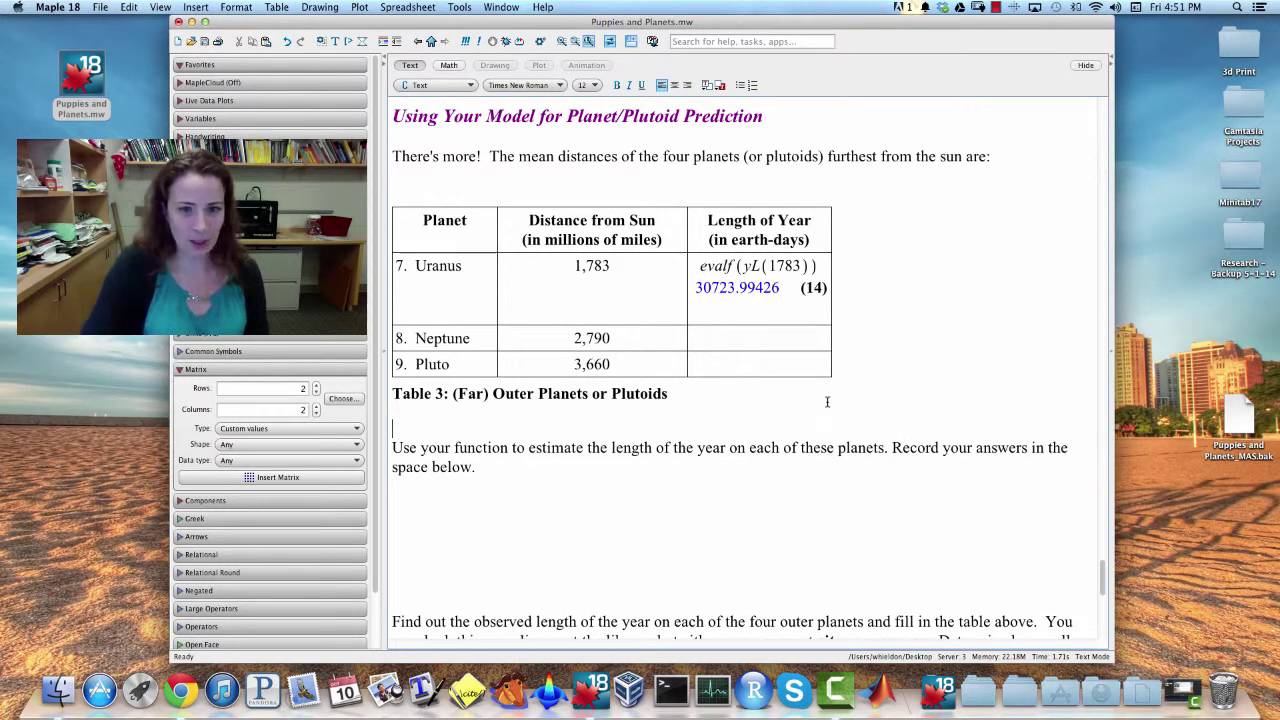
key("Return")
key("F5")
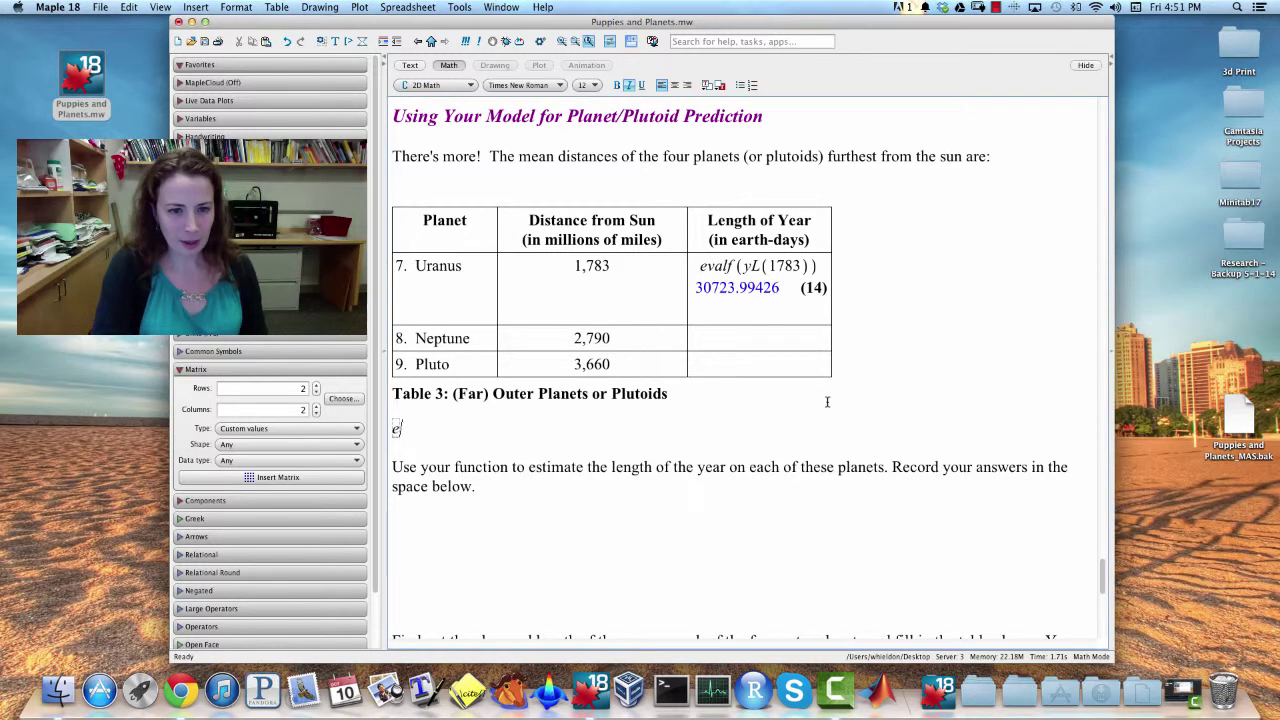
type("eval")
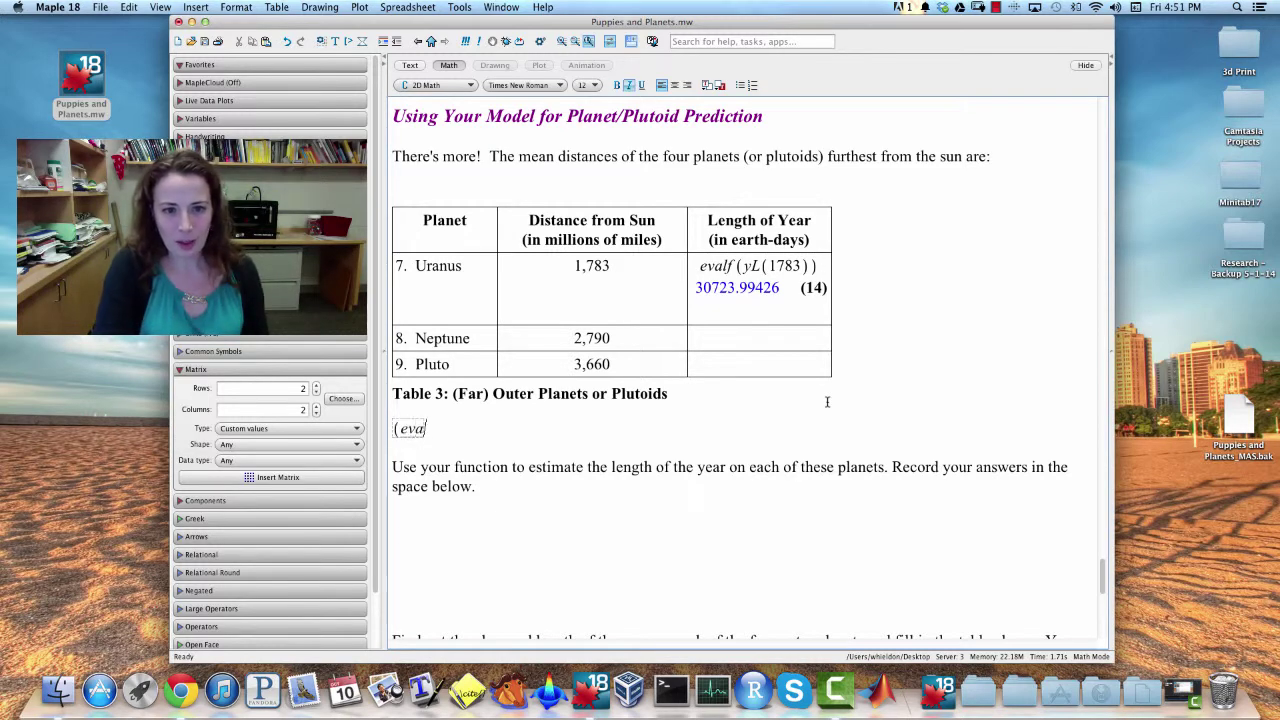
key("BackSpace")
key("BackSpace")
key("BackSpace")
key("BackSpace")
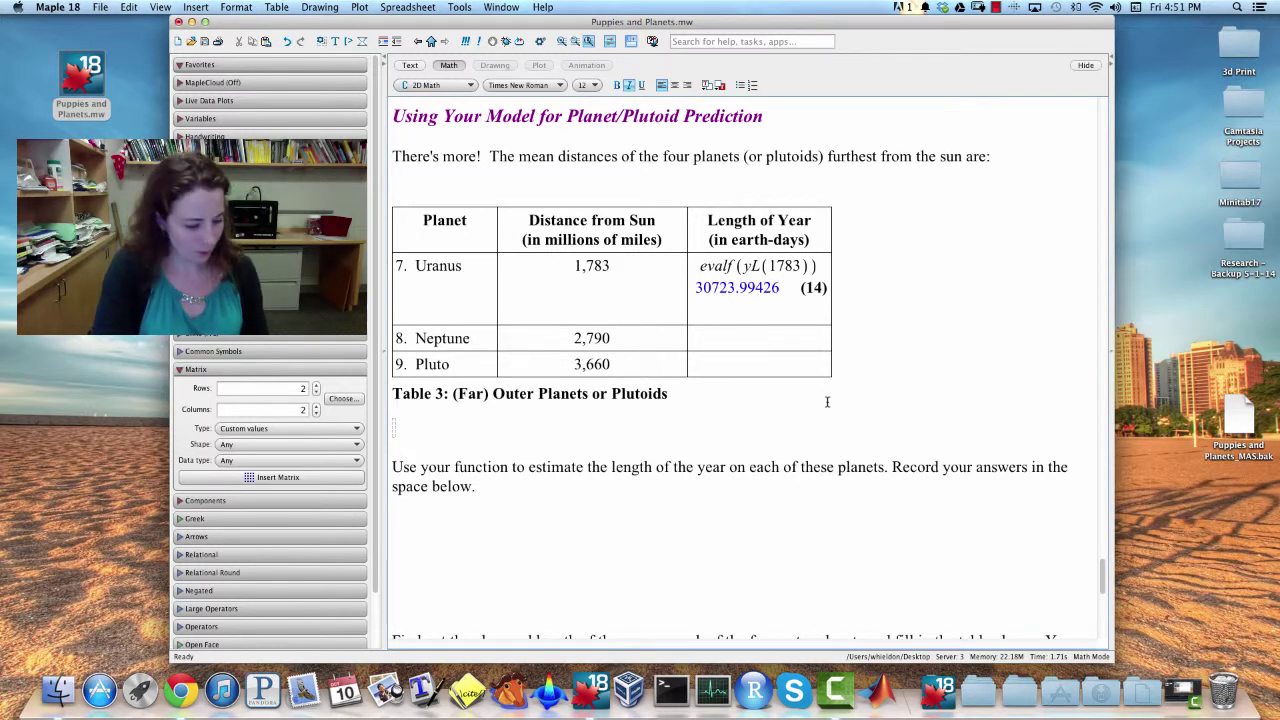
type("mod(307")
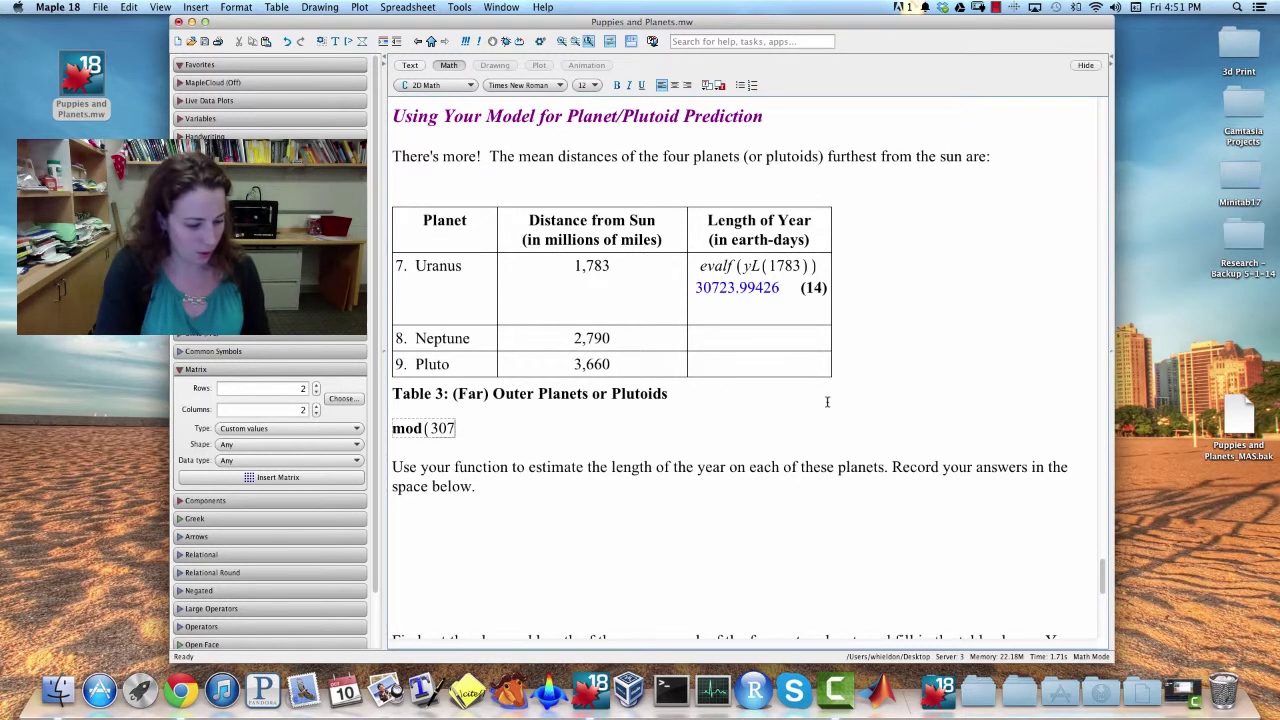
type("24, ")
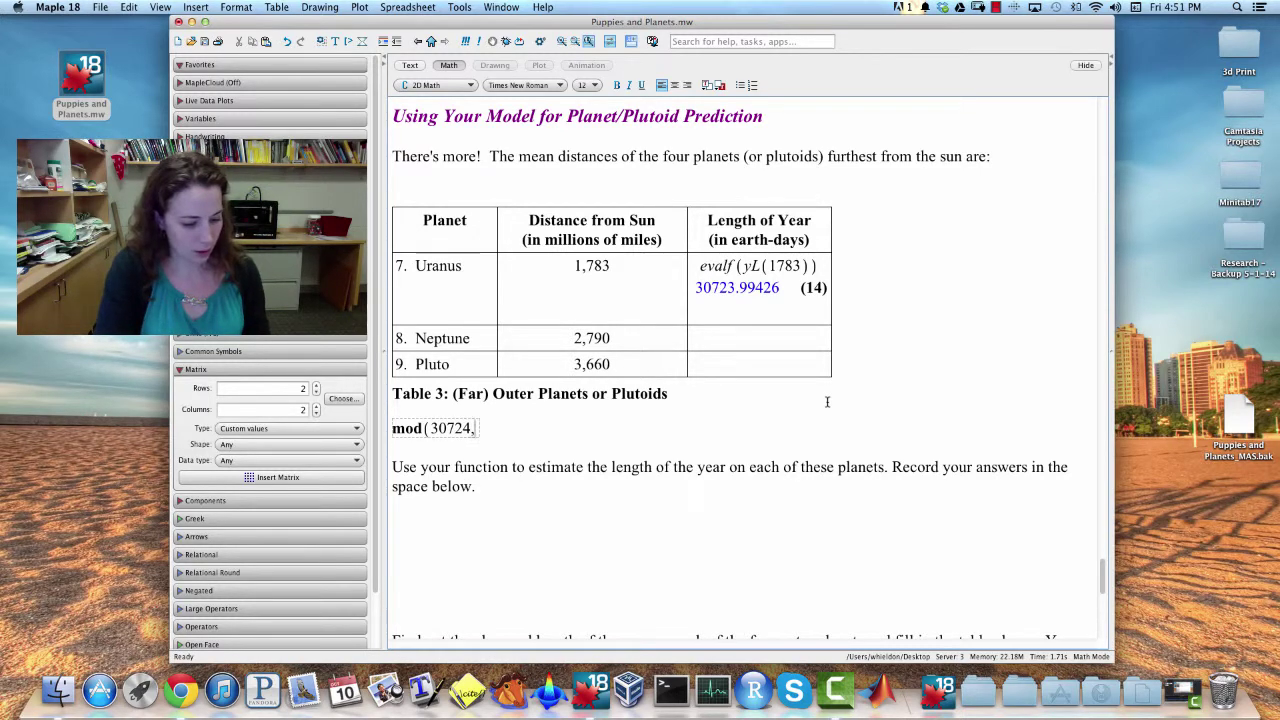
type("365)")
key("Return")
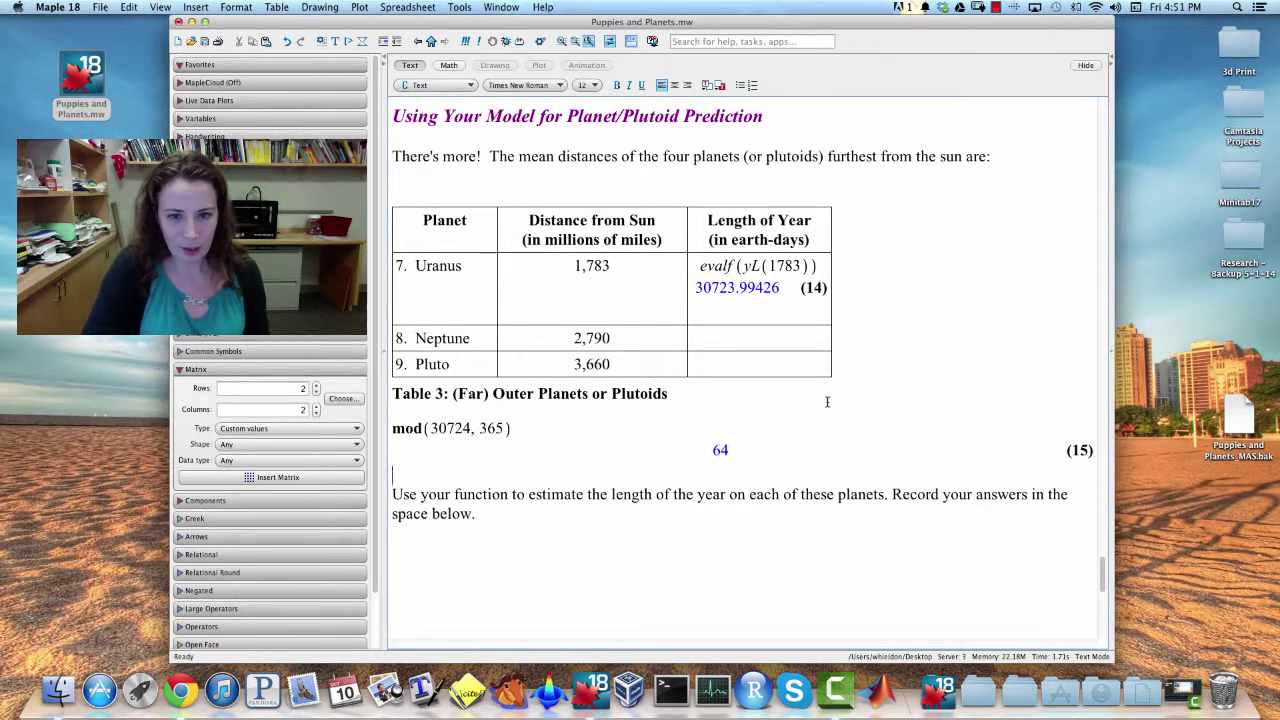
Step: Replace it with evalf(30724/365), giving 84.17534247 Earth years
key("Up")
key("Up")
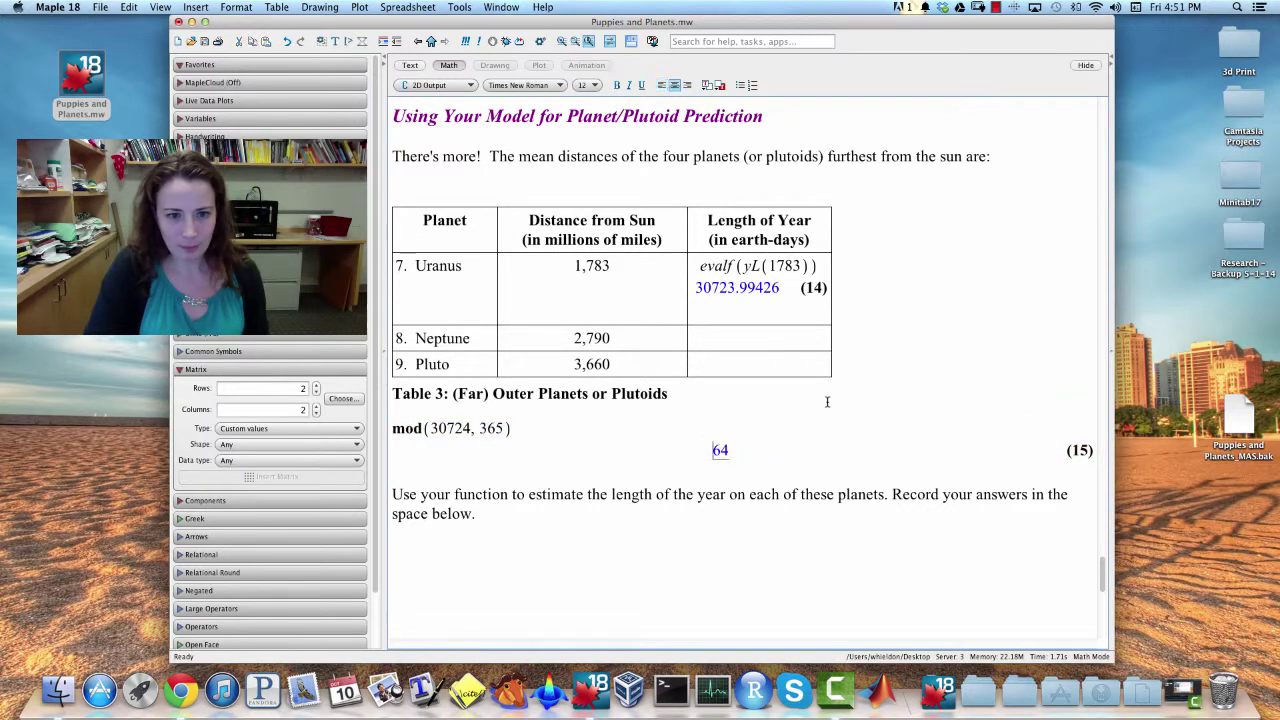
key("shift+Down")
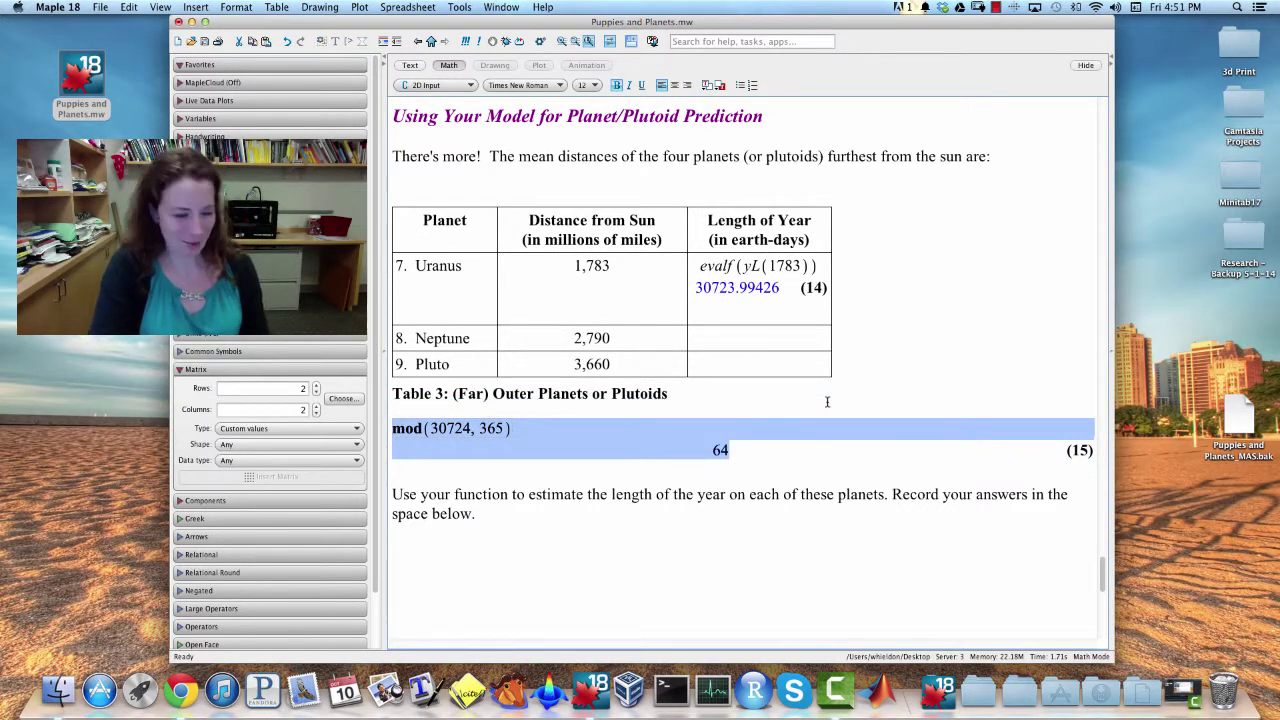
type("30")
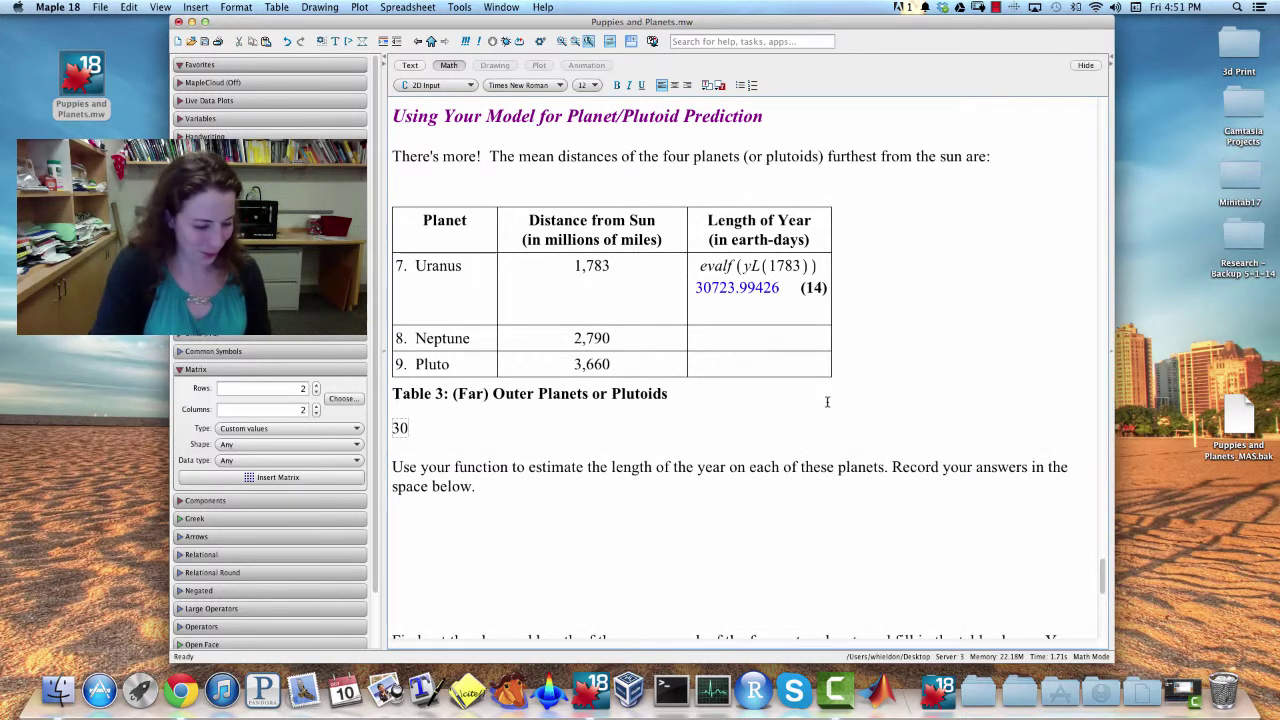
type("724/")
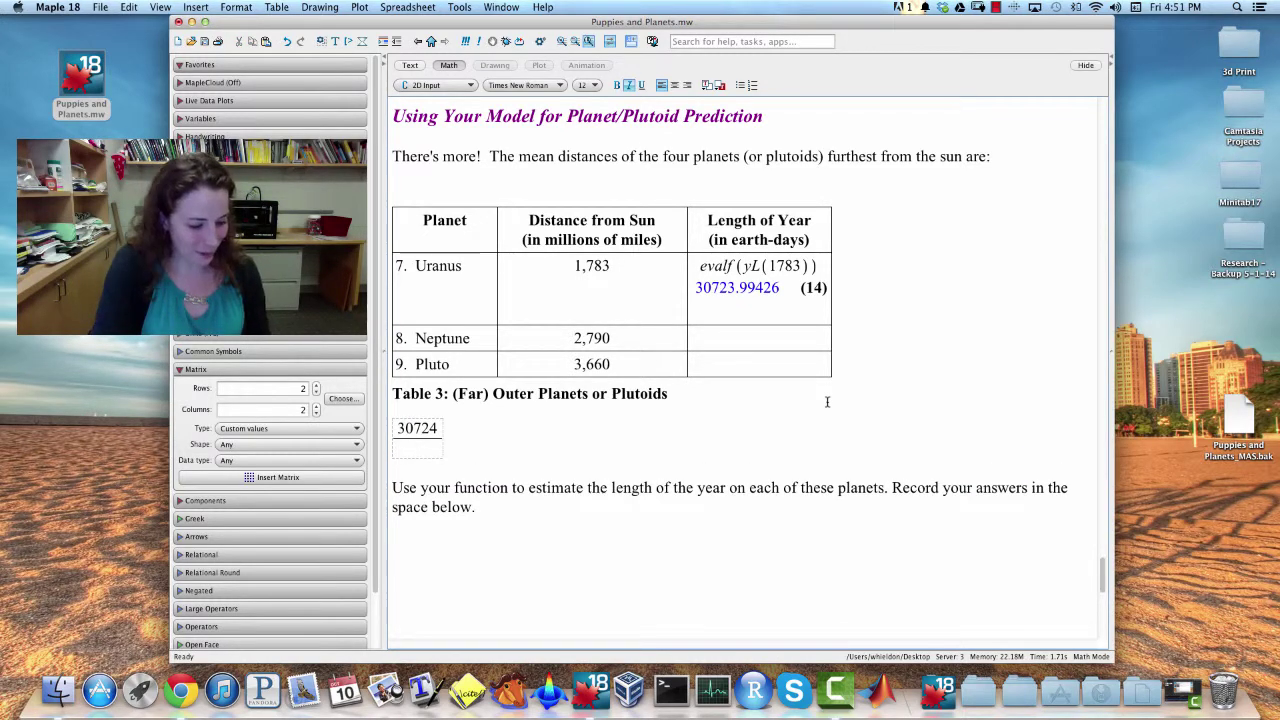
type("365")
key("Return")
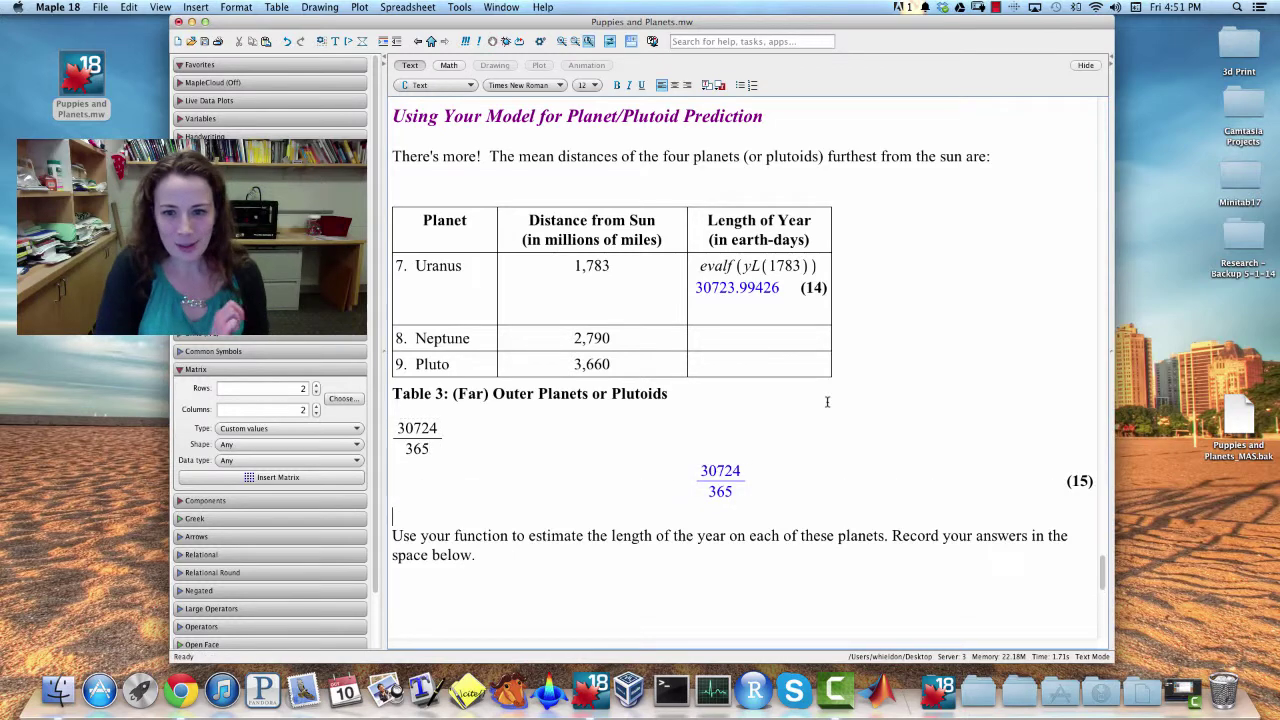
left_click(394, 432)
type("evalf")
type("()")
key("Return")
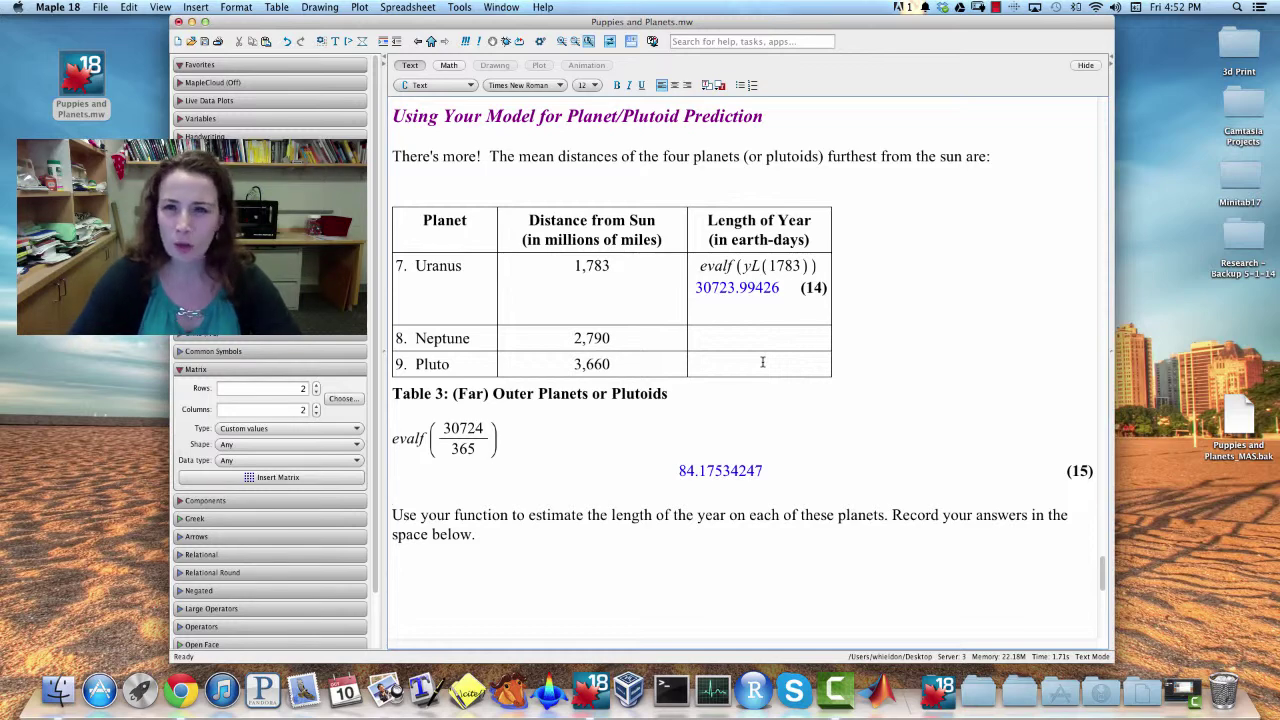
Step: Search Google for 'year length of eris' and open NASA's Eris page via the orbit image
left_click(181, 690)
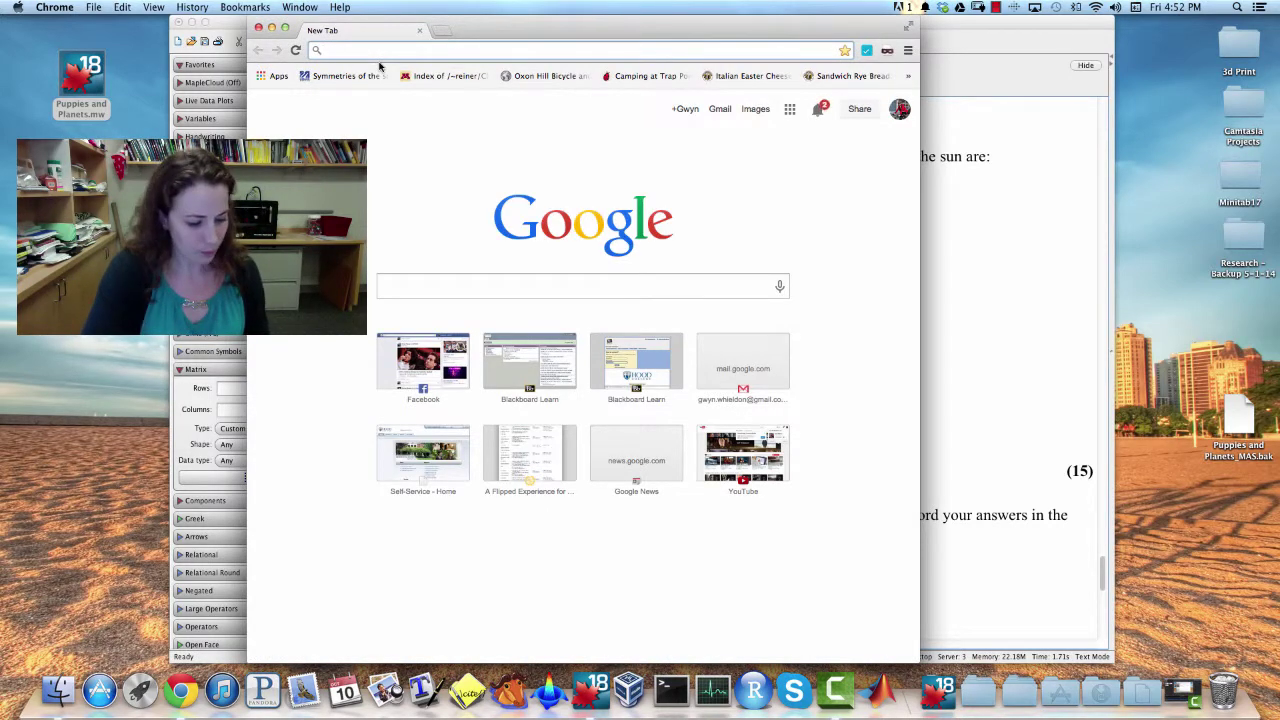
type("o")
key("BackSpace")
type("year length of eri")
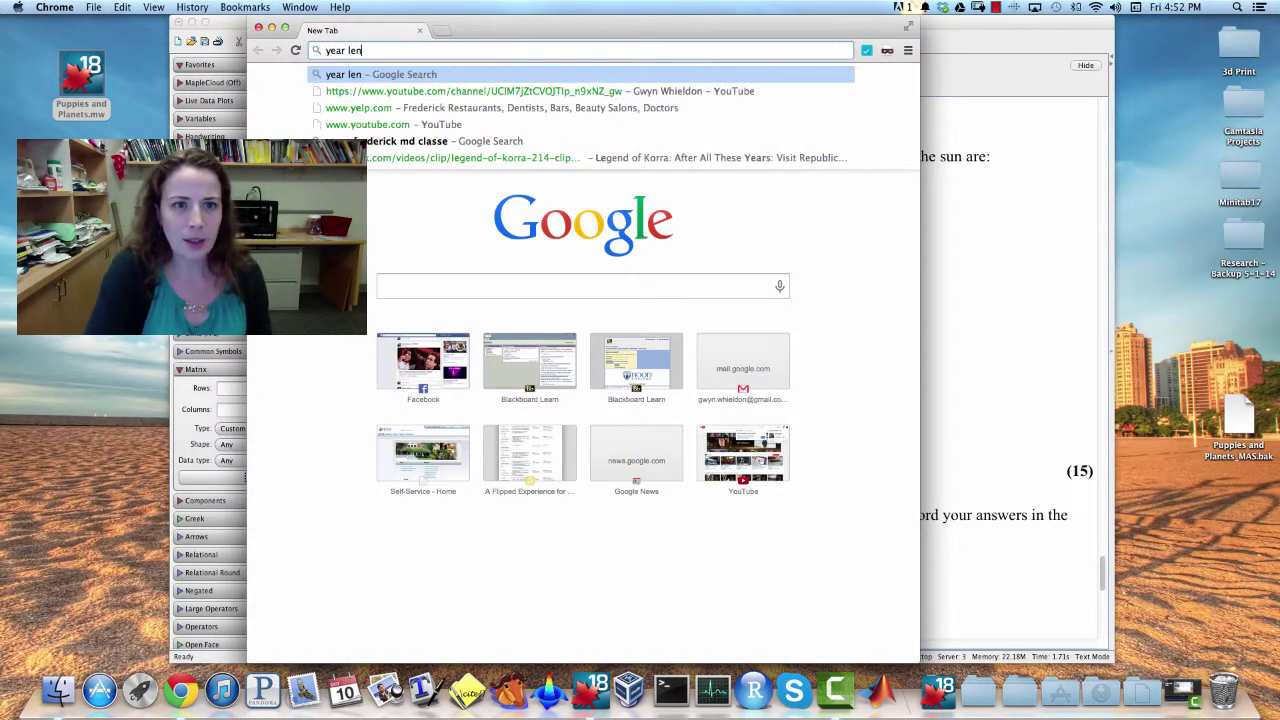
type("s")
key("Return")
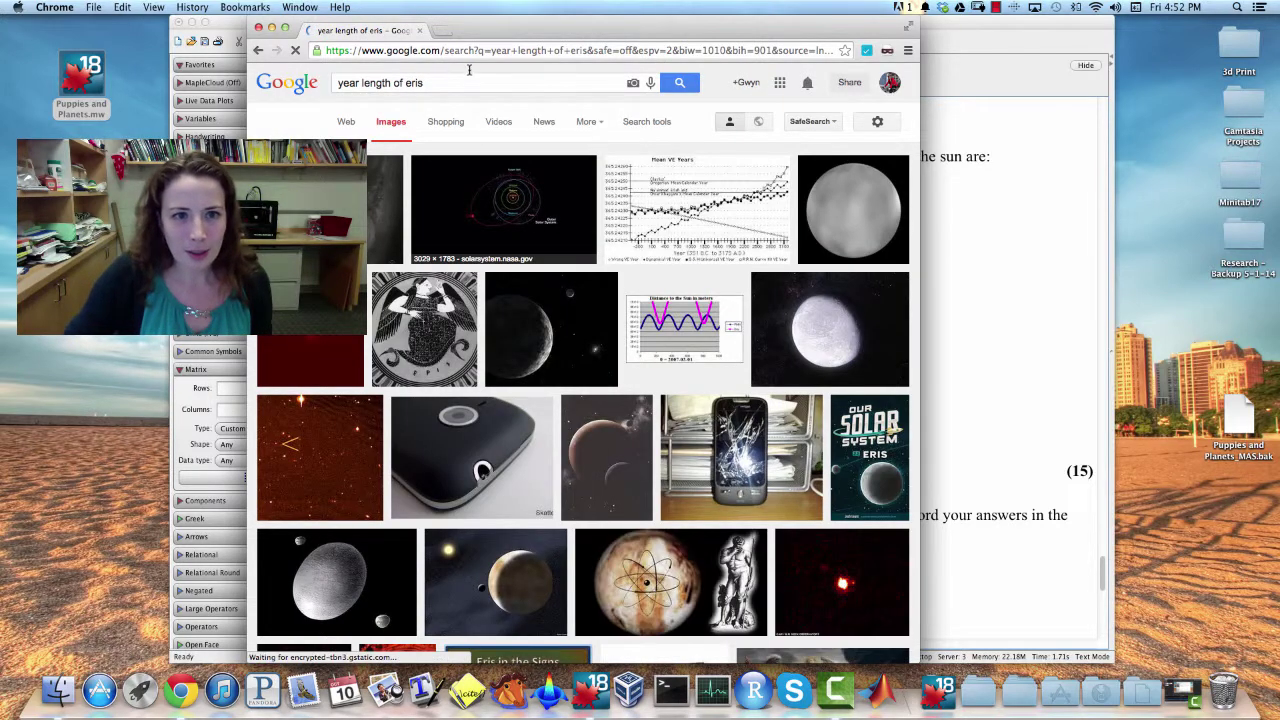
left_click(473, 195)
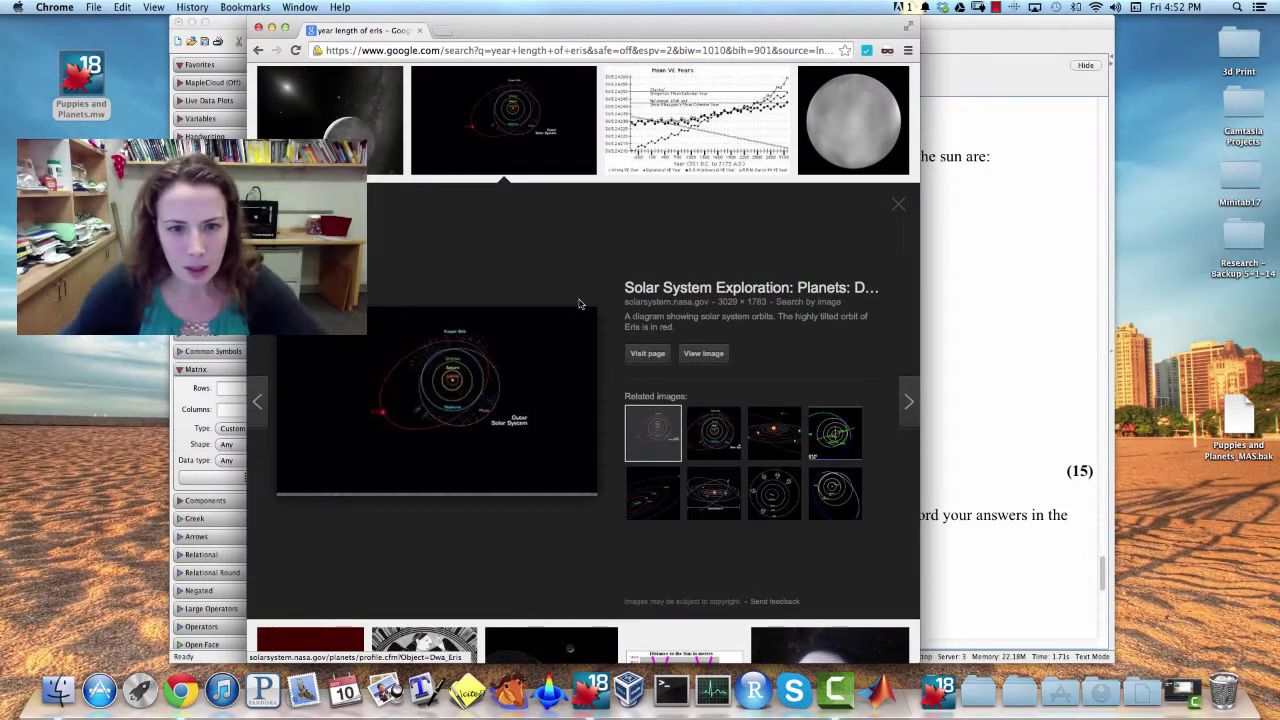
left_click(486, 385)
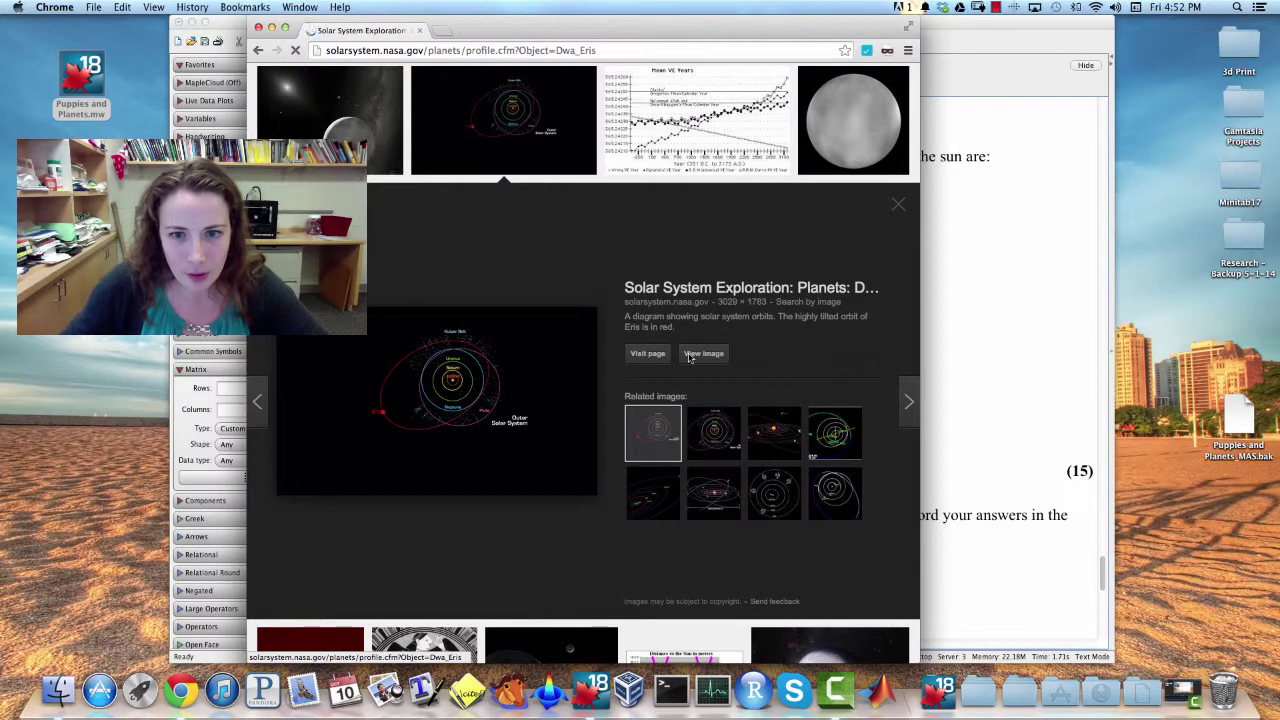
scroll(825, 245, "down", 10)
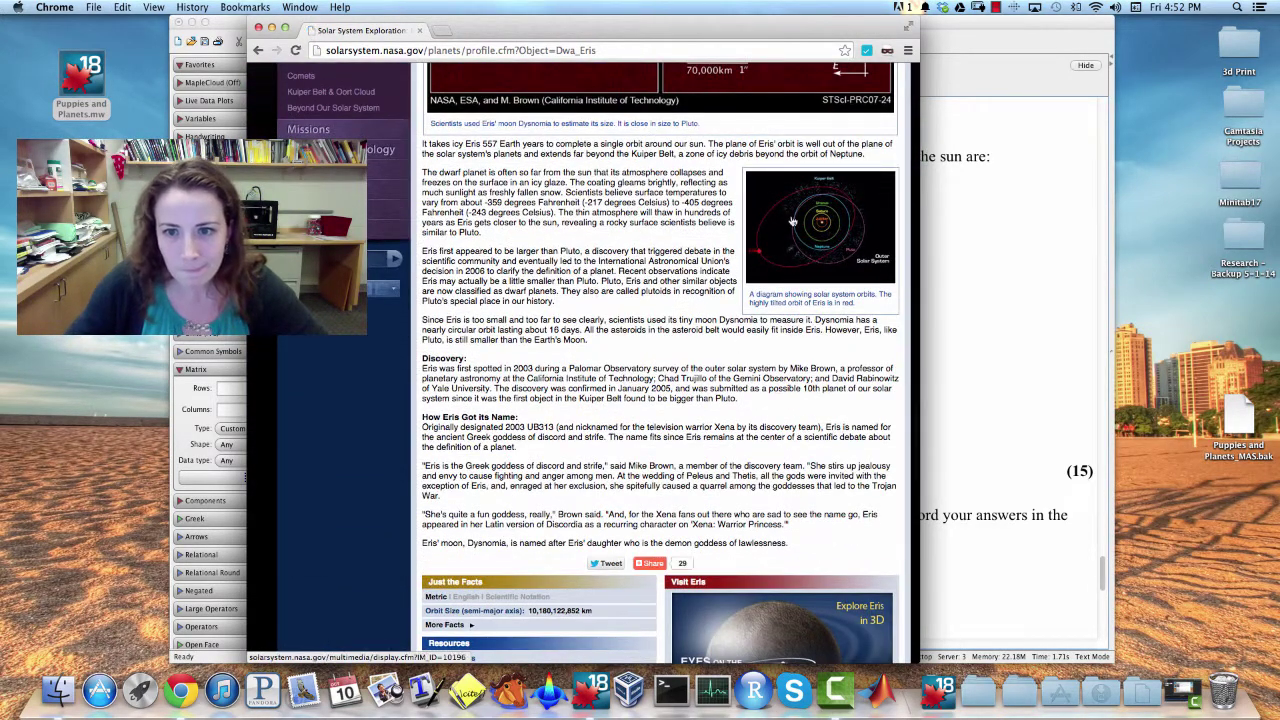
Step: Open the full-size Eris orbit diagram from the NASA article
left_click(792, 238)
scroll(800, 250, "down", 1)
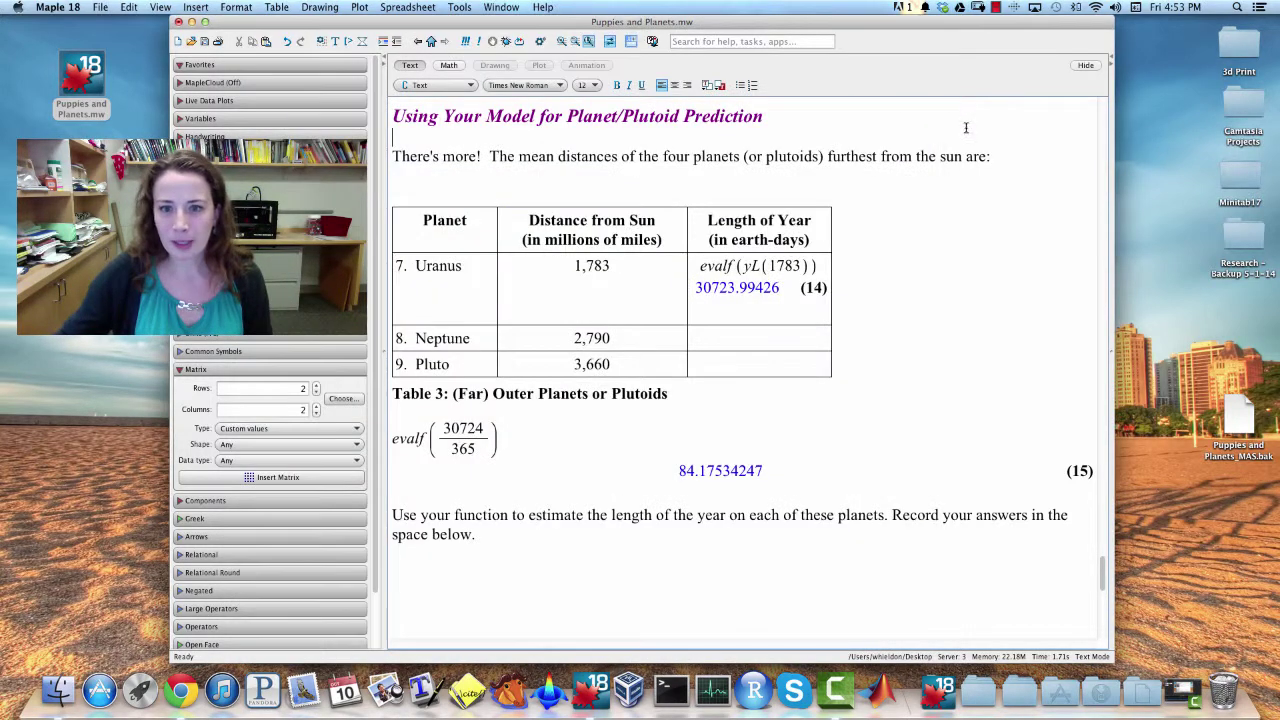
Step: Switch from Chrome back to the Puppies and Planets worksheet in Maple 18
left_click(952, 368)
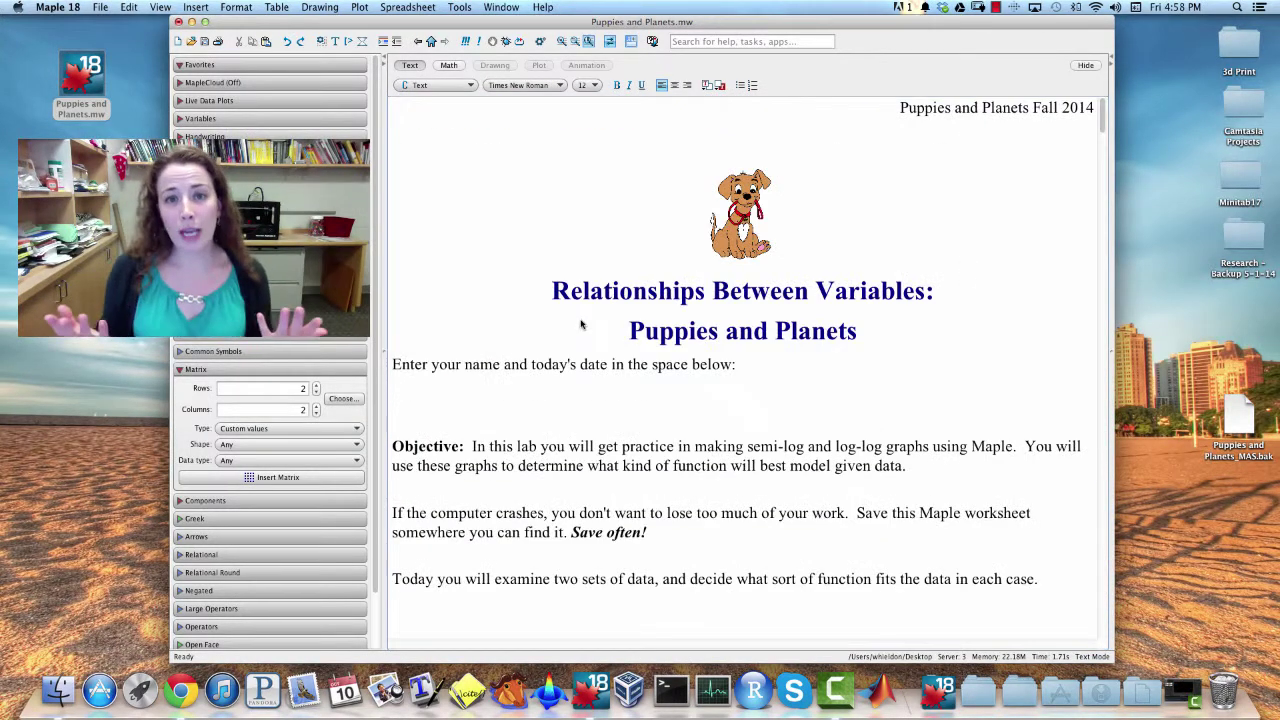